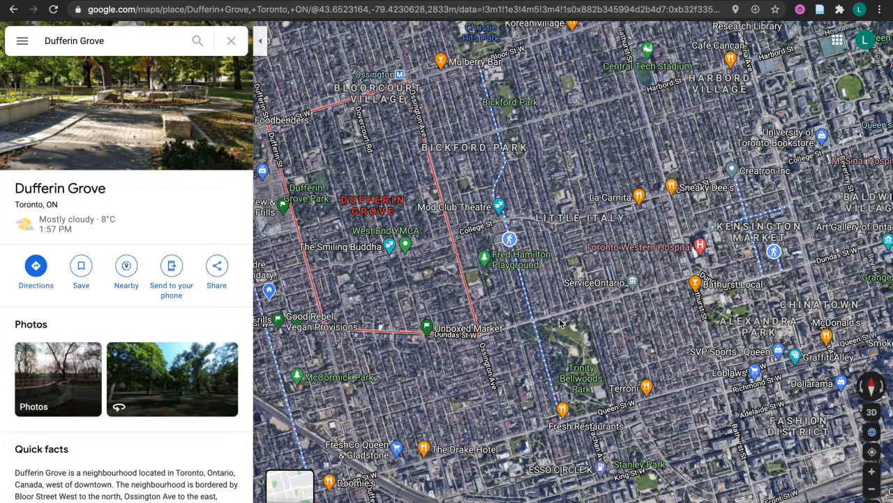
Zoom the satellite map in along Dundas St W
scroll(561, 324, up, 3)
scroll(559, 319, up, 5)
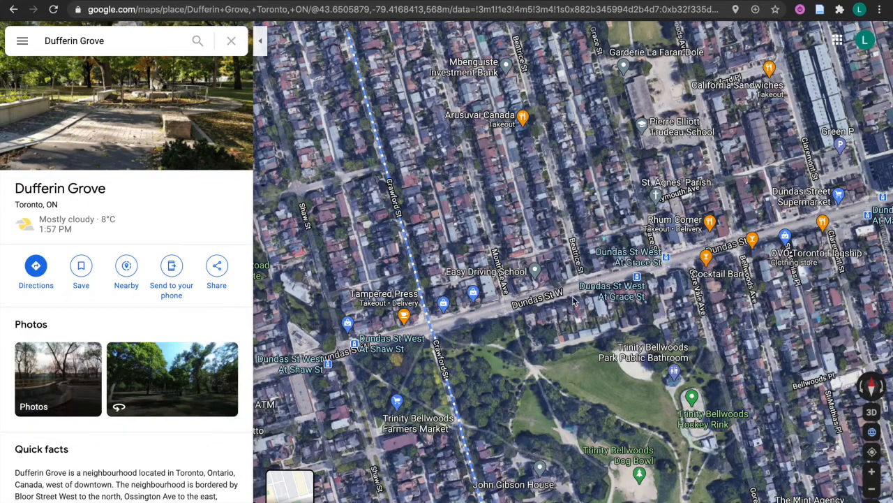
scroll(573, 298, up, 5)
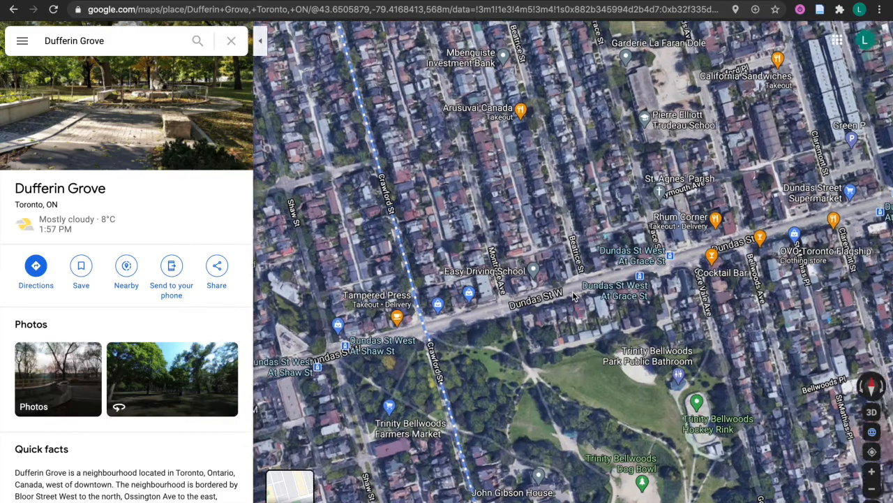
scroll(547, 289, down, 4)
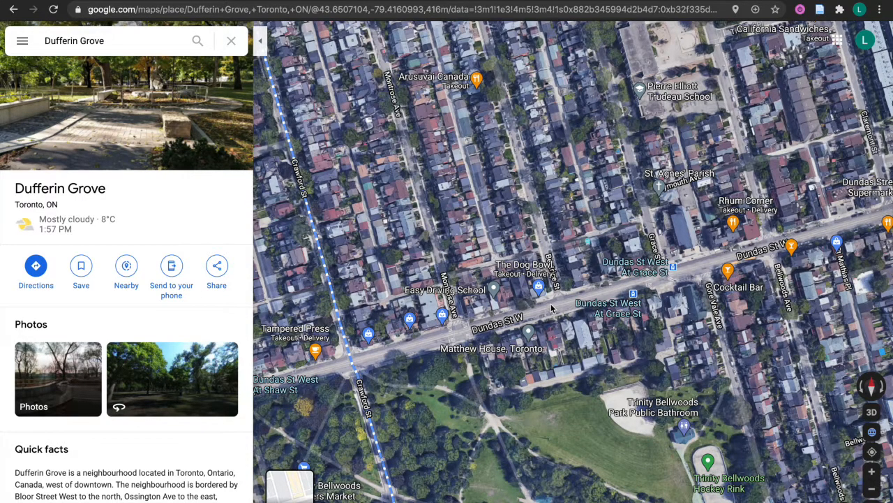
scroll(551, 308, up, 3)
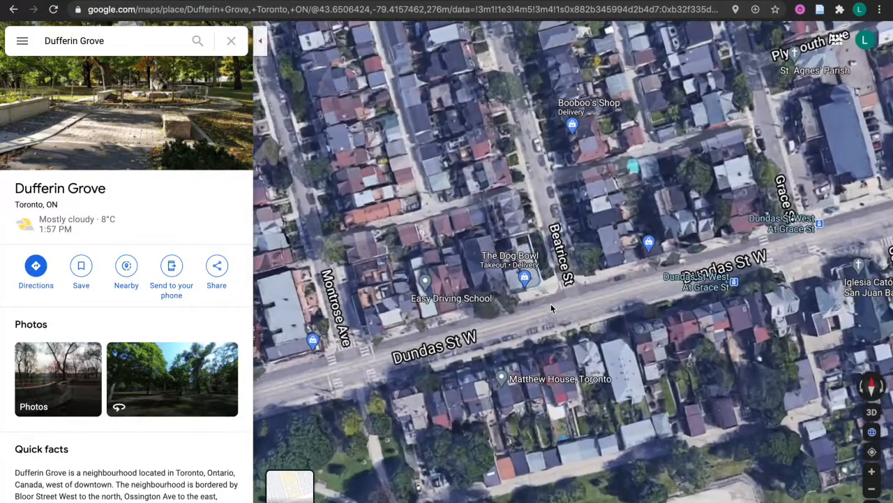
scroll(552, 308, up, 2)
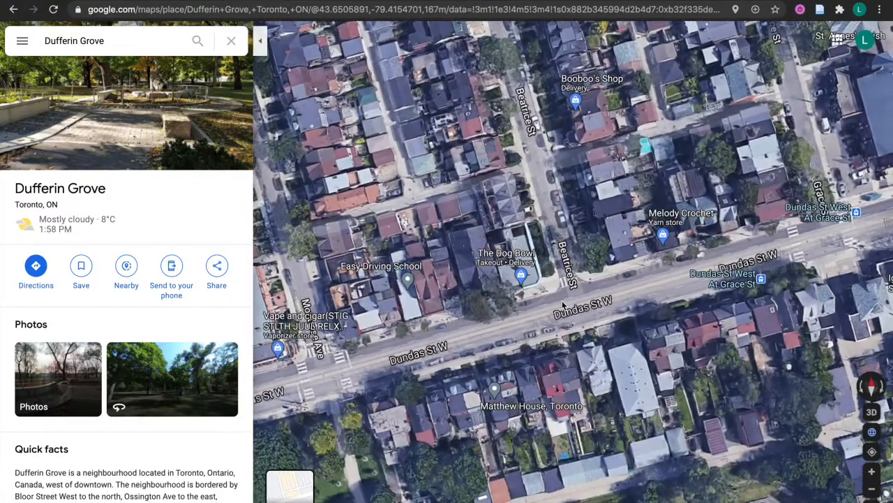
drag(640, 300, 573, 309)
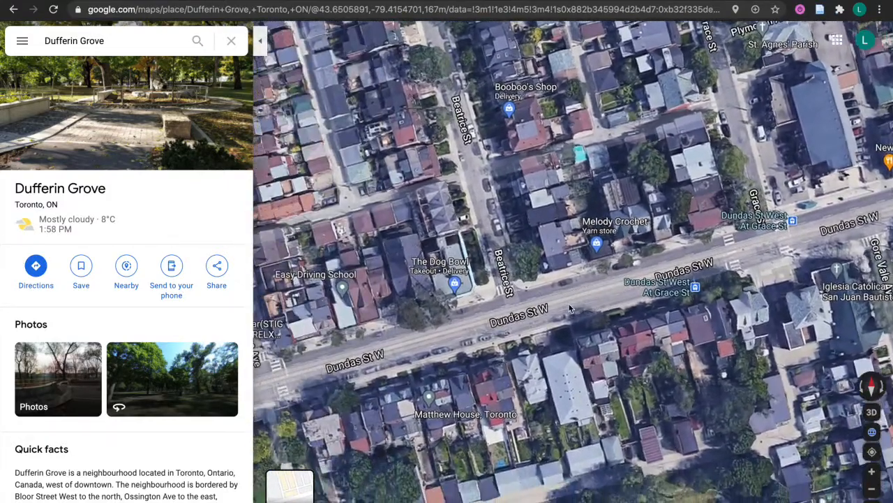
scroll(540, 344, down, 2)
Pan past Trinity Bellwoods to the Crawford St crossing and centre the road lanes in close-up
drag(372, 373, 634, 279)
scroll(581, 281, up, 3)
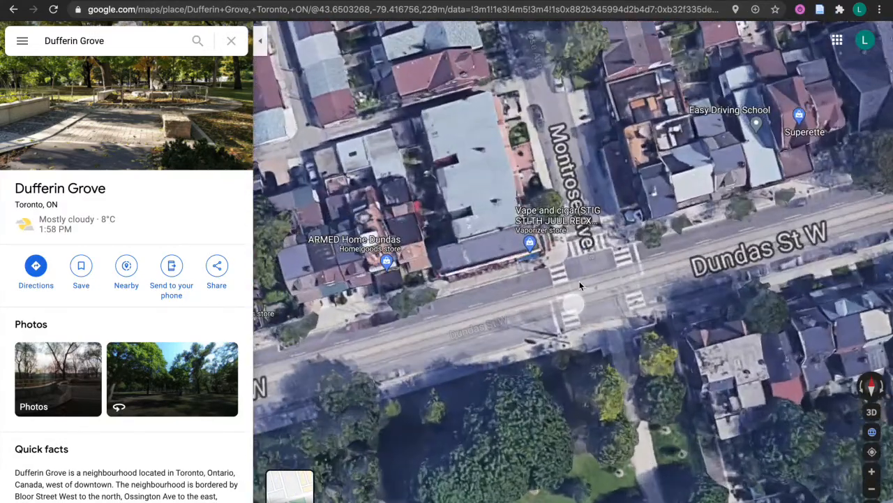
drag(579, 281, 788, 138)
scroll(788, 137, up, 1)
scroll(476, 206, up, 2)
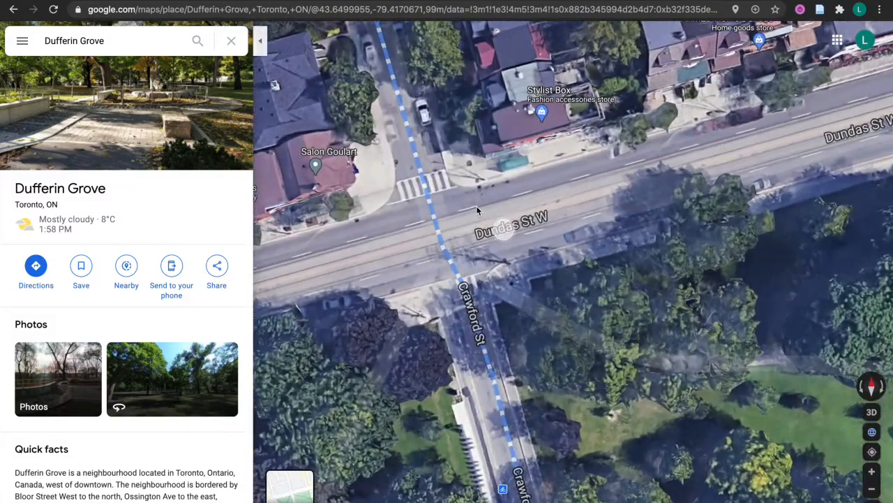
scroll(501, 188, up, 2)
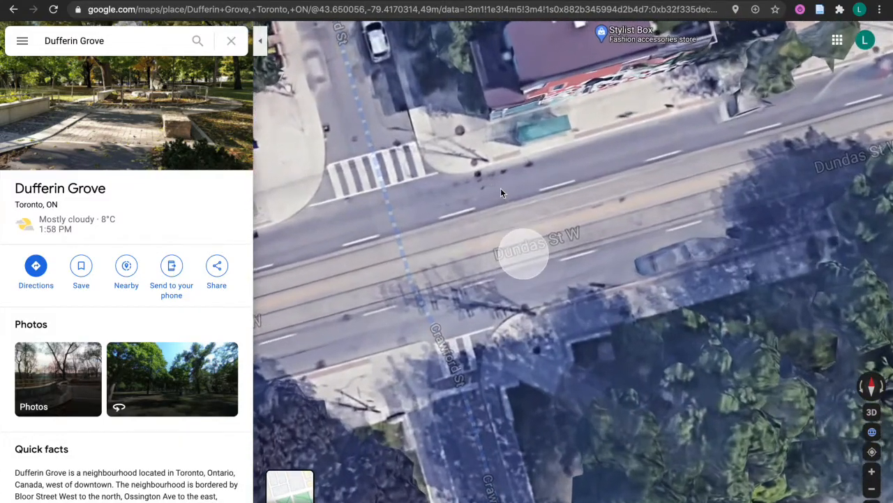
drag(501, 193, 502, 238)
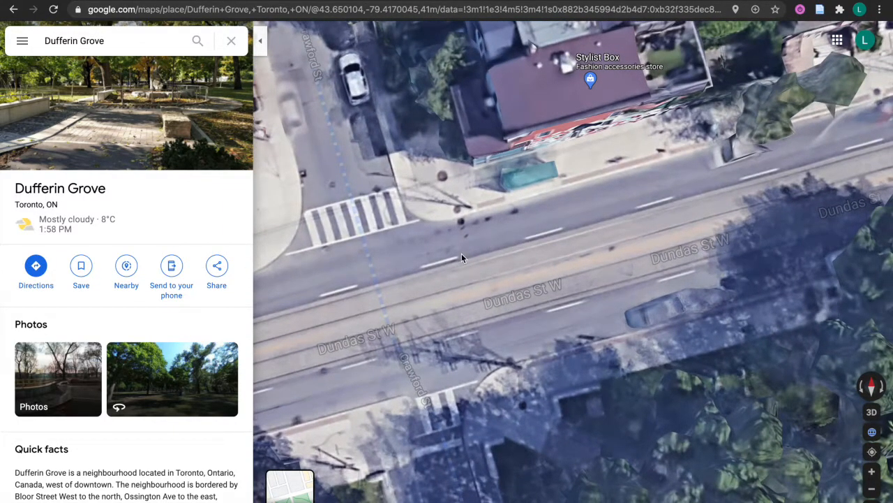
drag(566, 218, 508, 222)
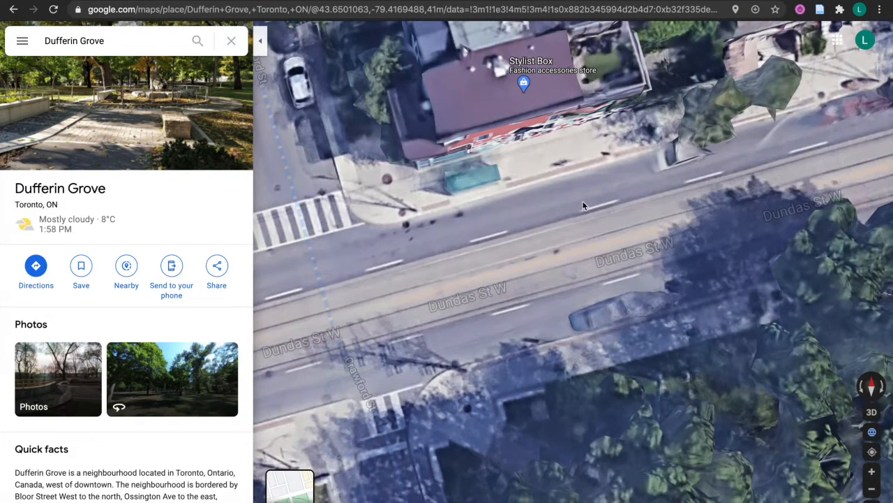
drag(571, 301, 524, 294)
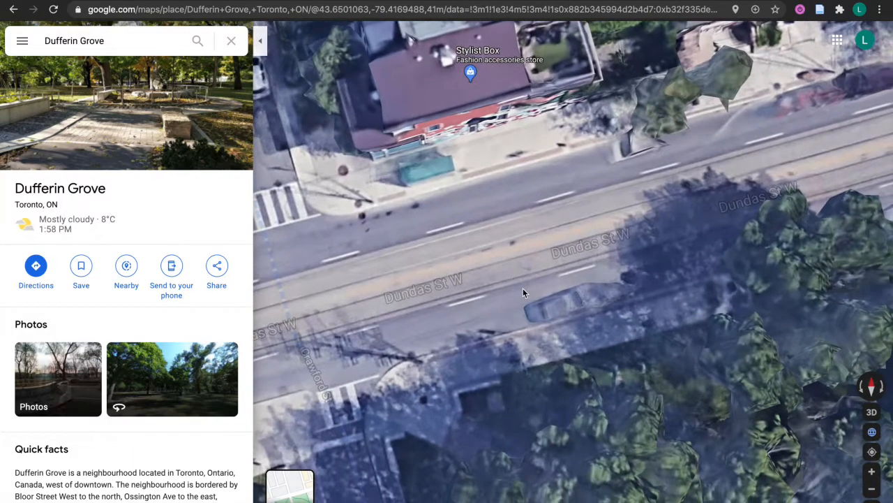
Measure across one Dundas St W lane with Measure distance, adjusting the points to about 3.4 m
right_click(494, 235)
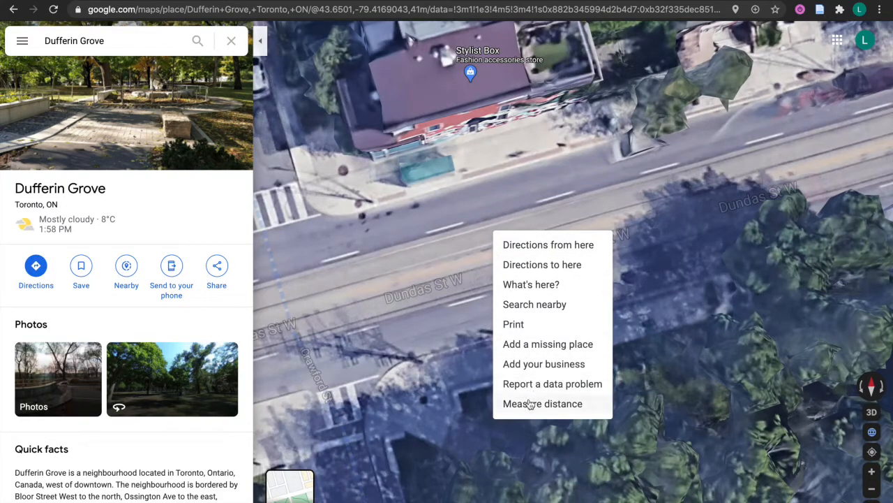
click(531, 404)
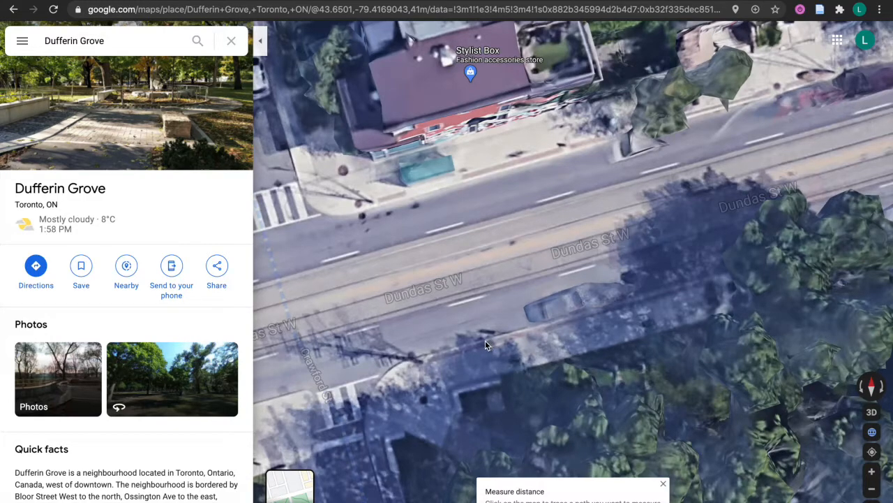
click(486, 342)
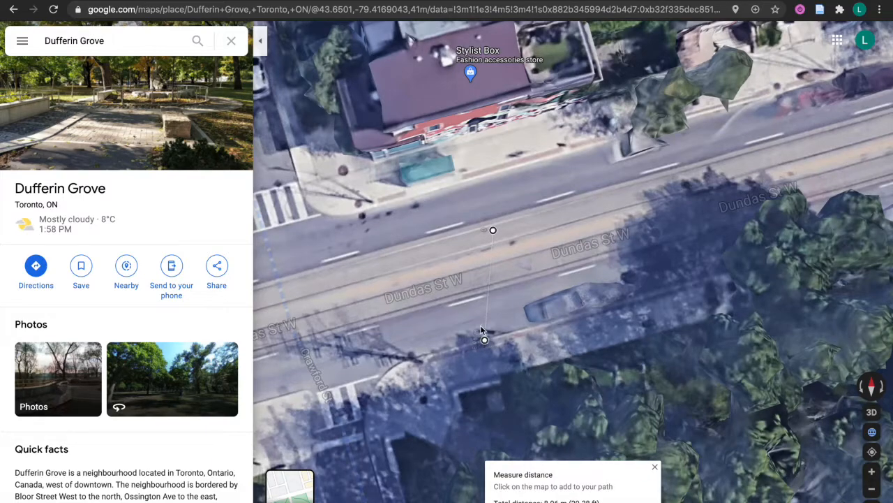
click(493, 232)
drag(494, 232, 471, 302)
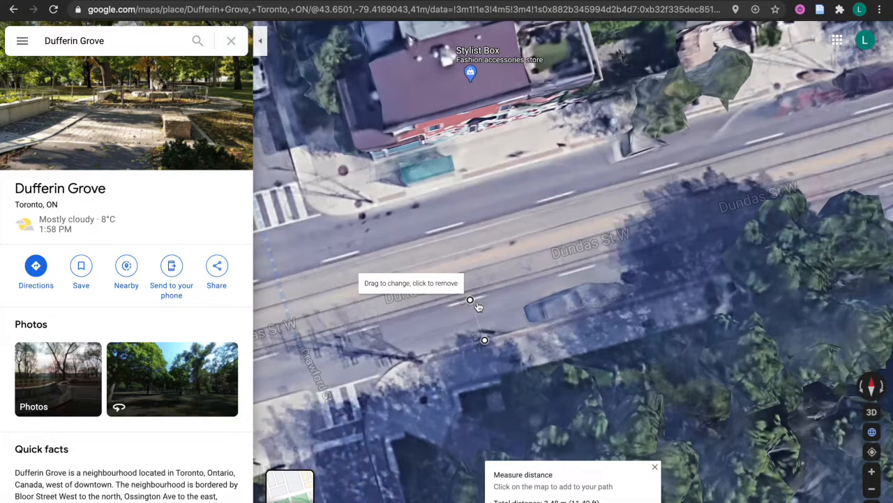
drag(484, 340, 486, 344)
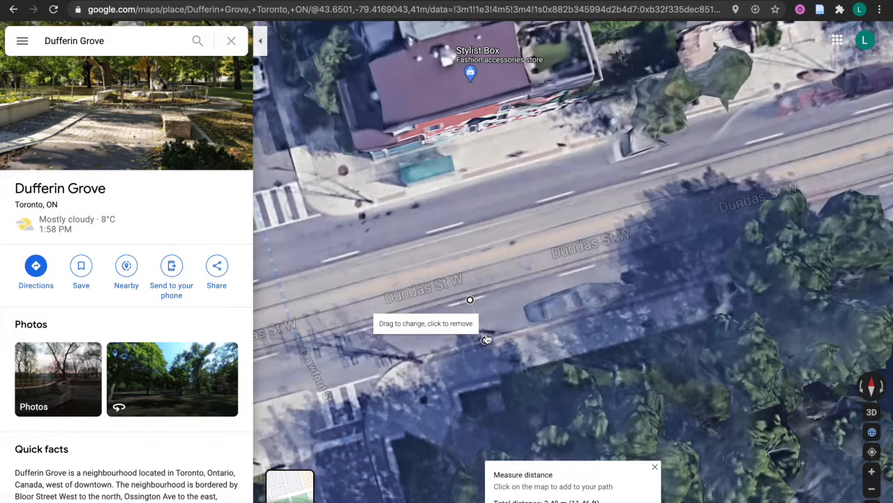
drag(471, 304, 472, 303)
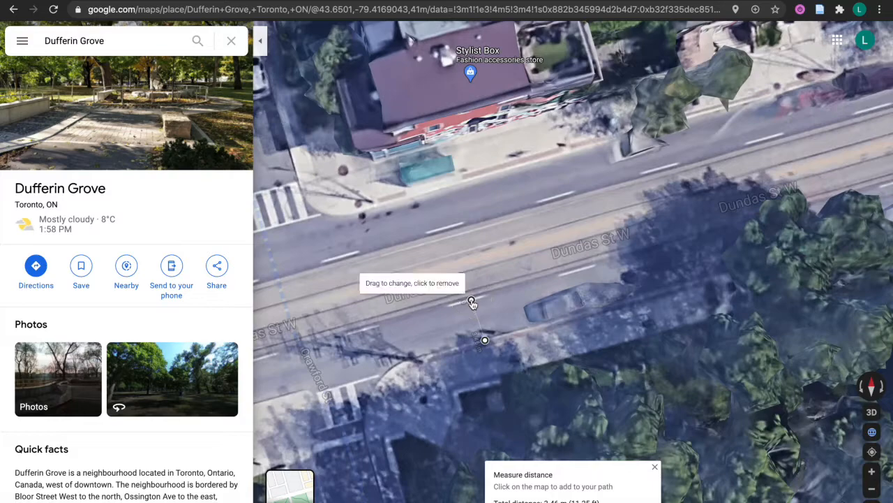
drag(485, 341, 484, 343)
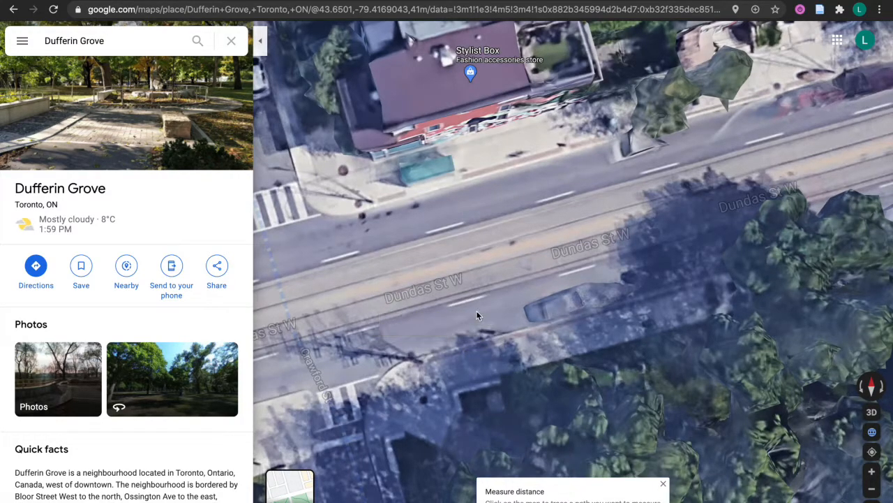
Clear the old measurement and start a new one across the streetcar track lane
right_click(477, 321)
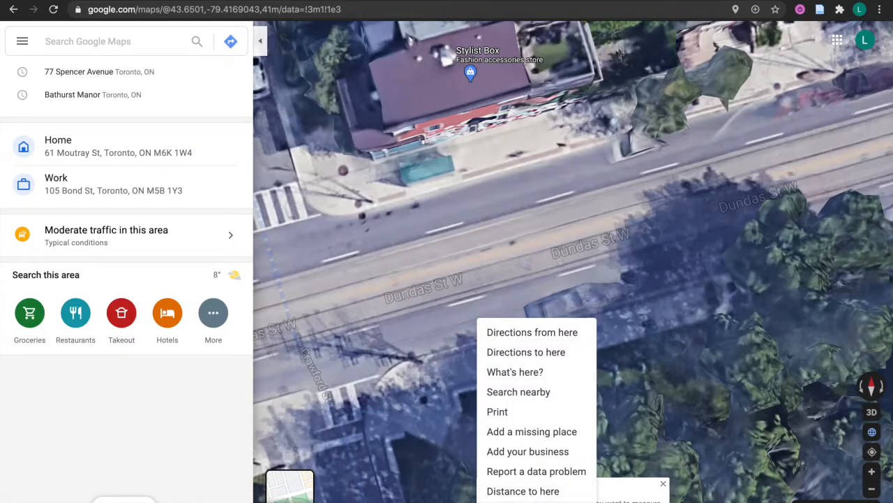
click(528, 502)
right_click(496, 362)
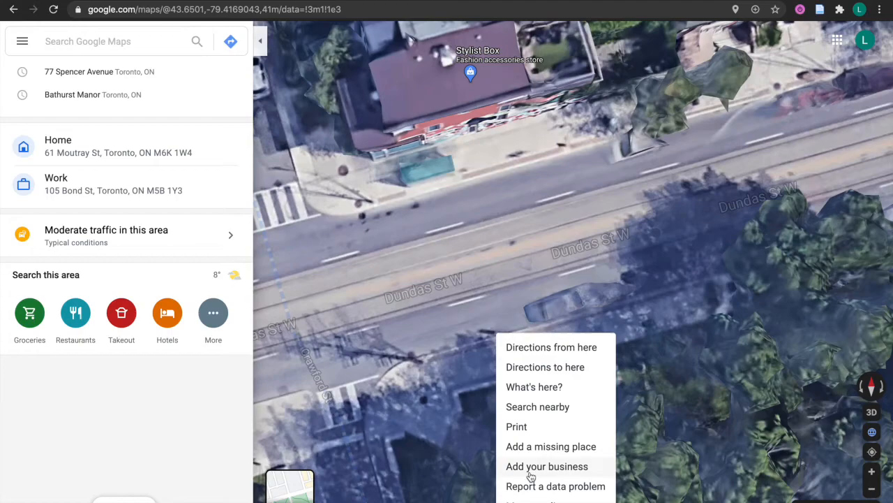
click(530, 501)
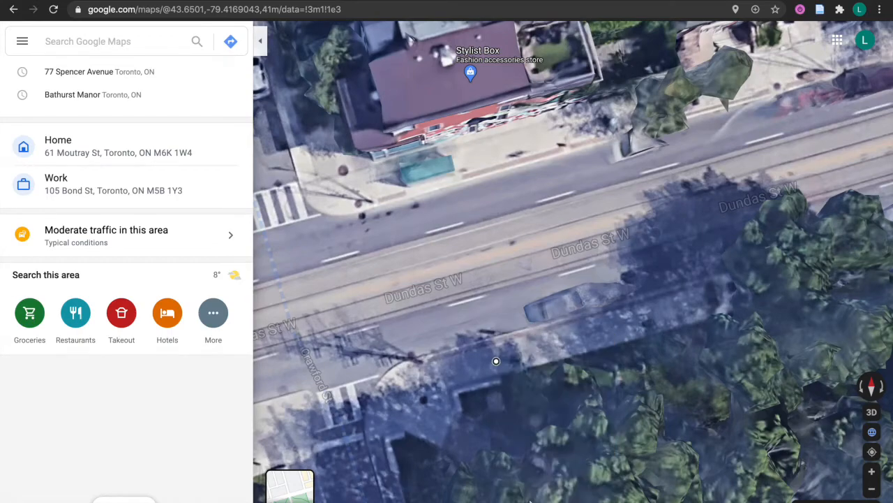
click(483, 320)
drag(482, 316, 475, 300)
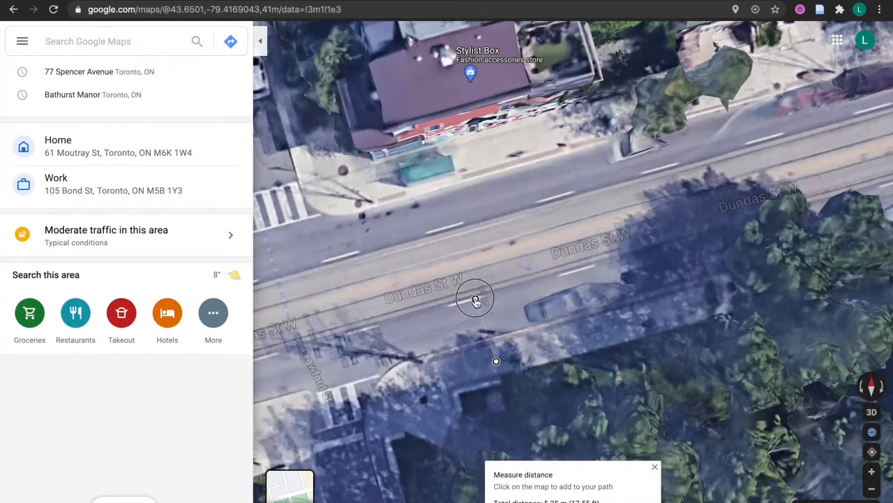
drag(496, 360, 488, 341)
Refine the lane measurement to about 3.24 m, then drop into Street View on Dundas St W
drag(475, 298, 475, 302)
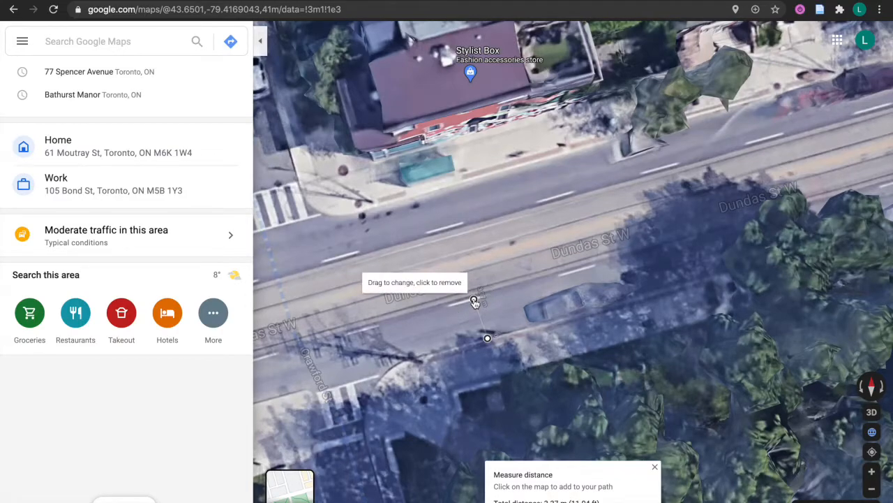
drag(487, 337, 464, 267)
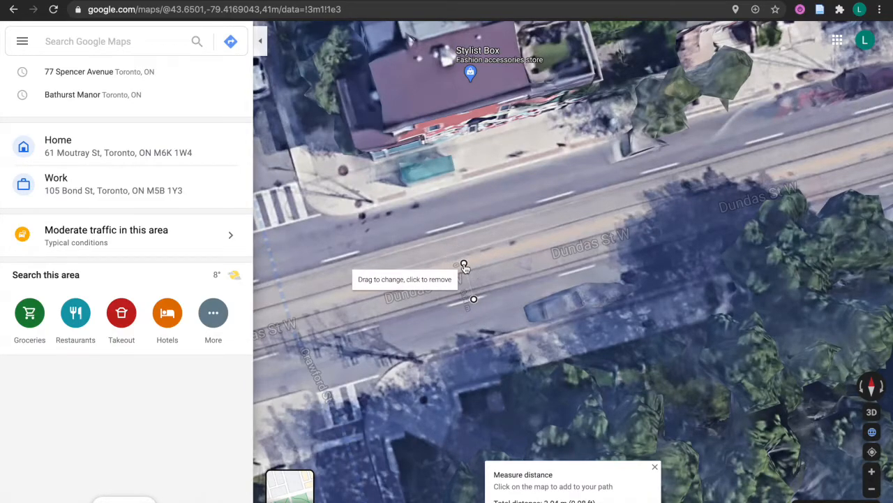
scroll(466, 268, up, 2)
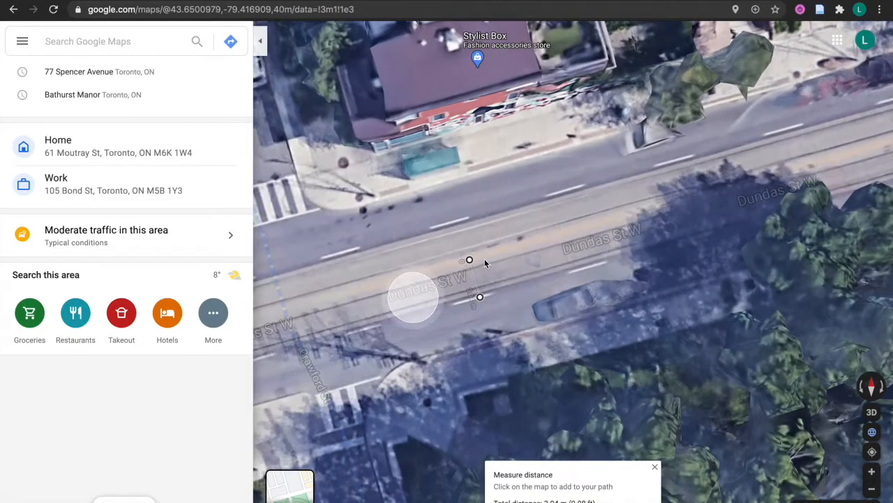
drag(469, 259, 468, 262)
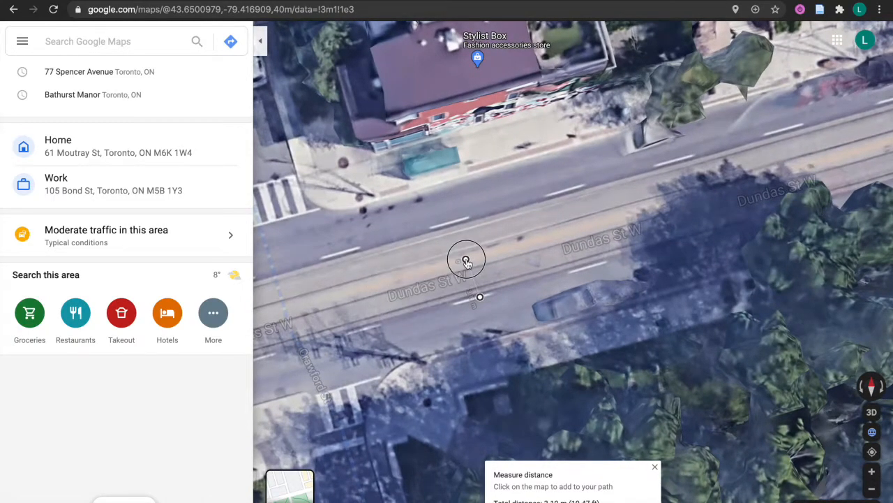
mouse_move(467, 262)
mouse_down()
mouse_move(473, 270)
mouse_move(468, 258)
mouse_up()
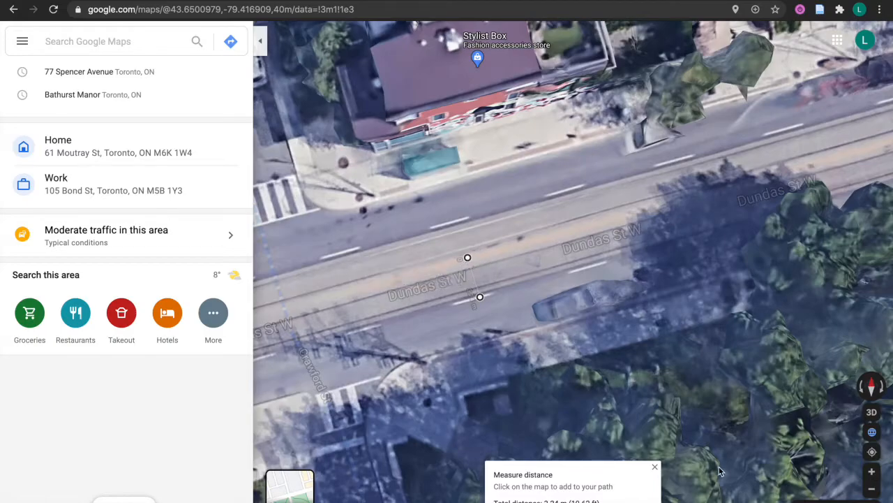
drag(791, 499, 484, 318)
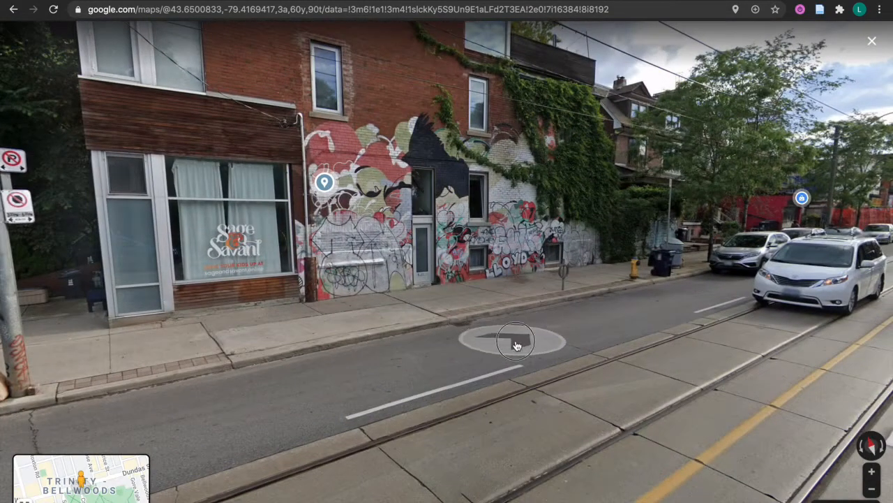
drag(515, 344, 319, 295)
drag(558, 370, 529, 365)
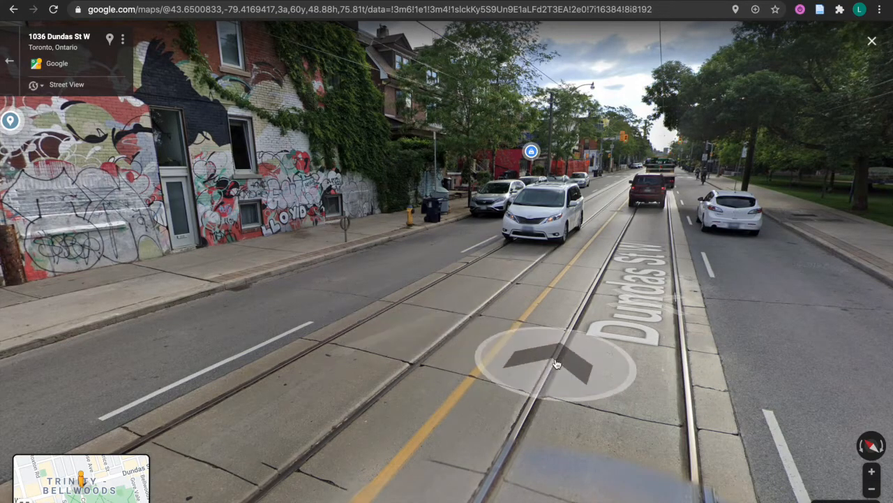
click(8, 17)
click(8, 17)
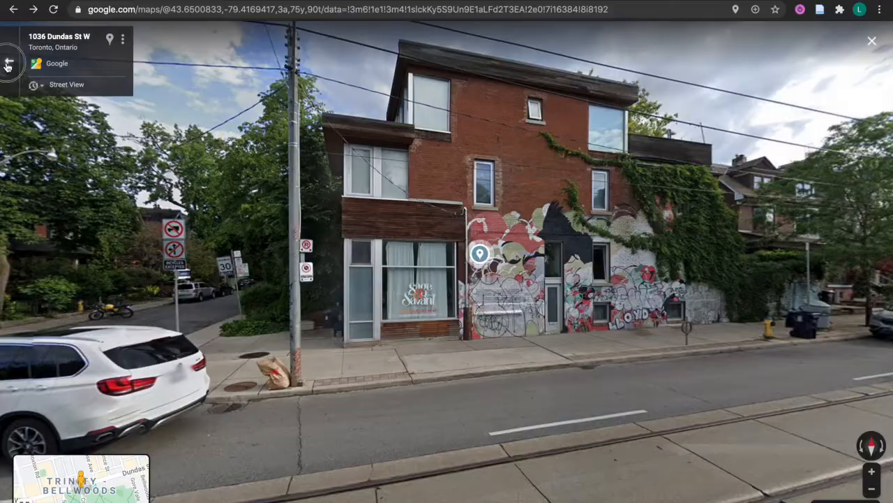
click(9, 64)
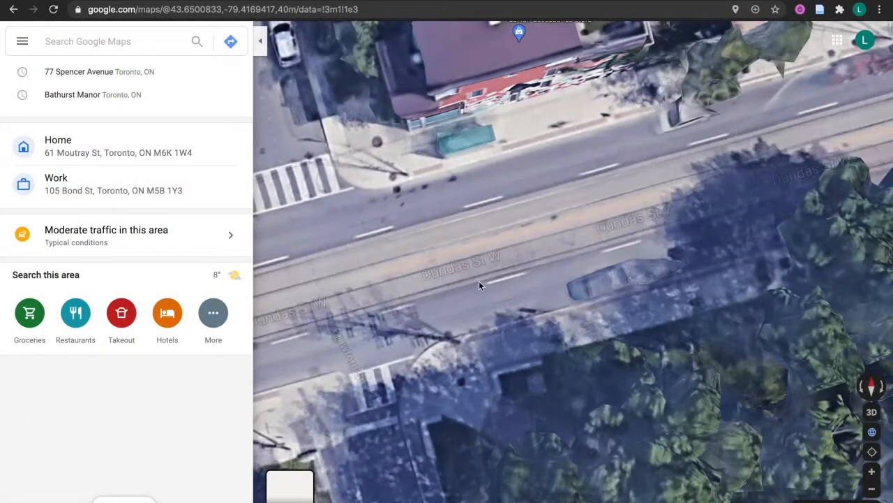
Start a distance measurement and stretch it across the north sidewalk of Dundas St W
right_click(501, 358)
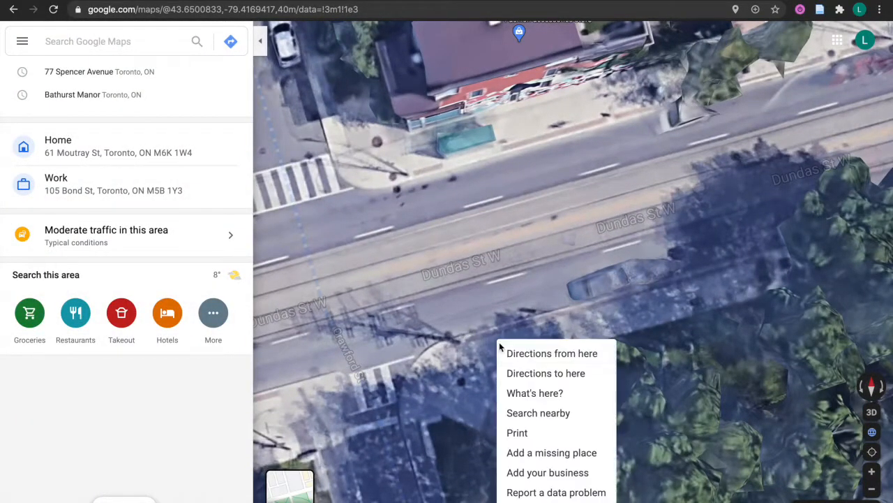
click(551, 500)
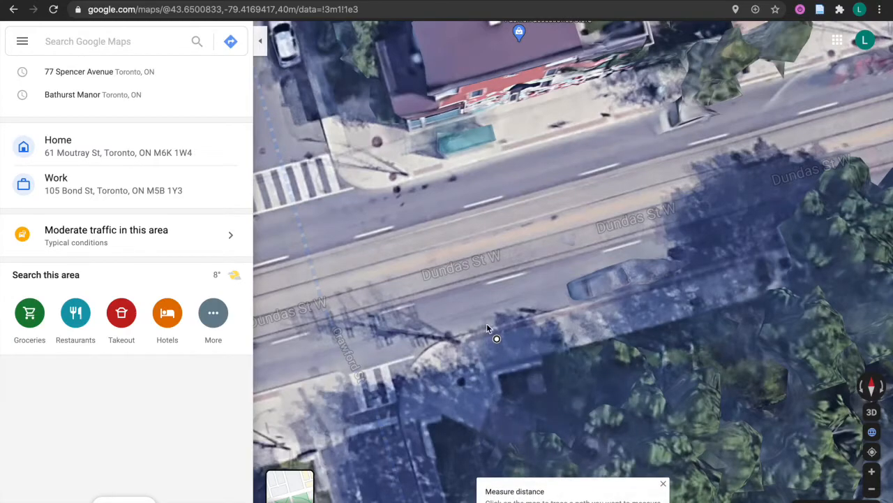
click(482, 285)
drag(481, 286, 457, 209)
drag(470, 253, 496, 240)
drag(458, 211, 482, 208)
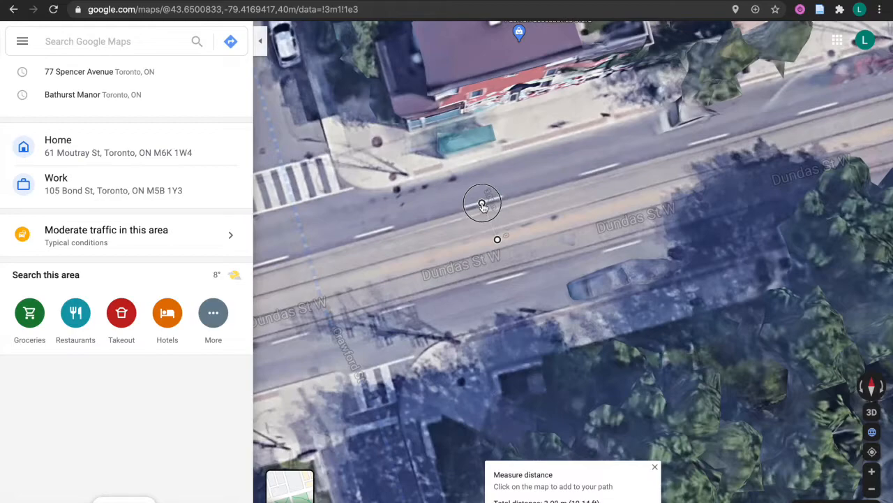
drag(496, 238, 469, 166)
drag(482, 204, 531, 139)
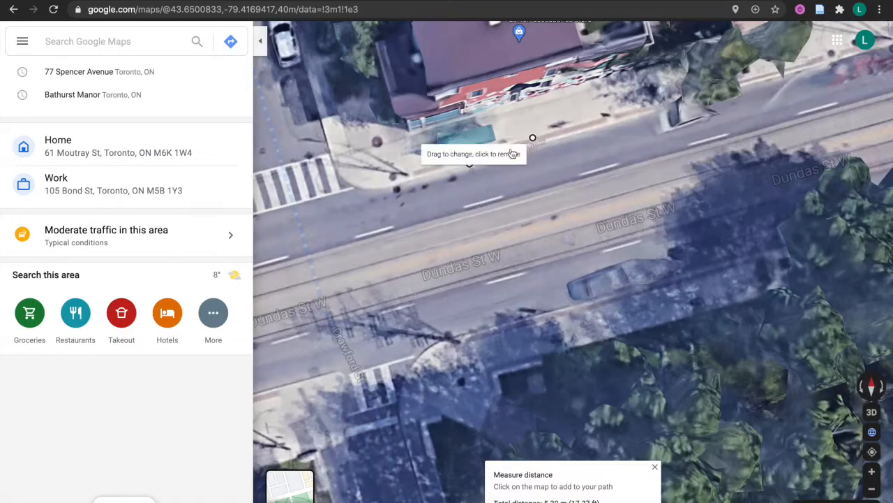
Reposition the measurement endpoints across the south sidewalk, spanning roughly 3 m
drag(470, 164, 533, 63)
drag(520, 105, 519, 104)
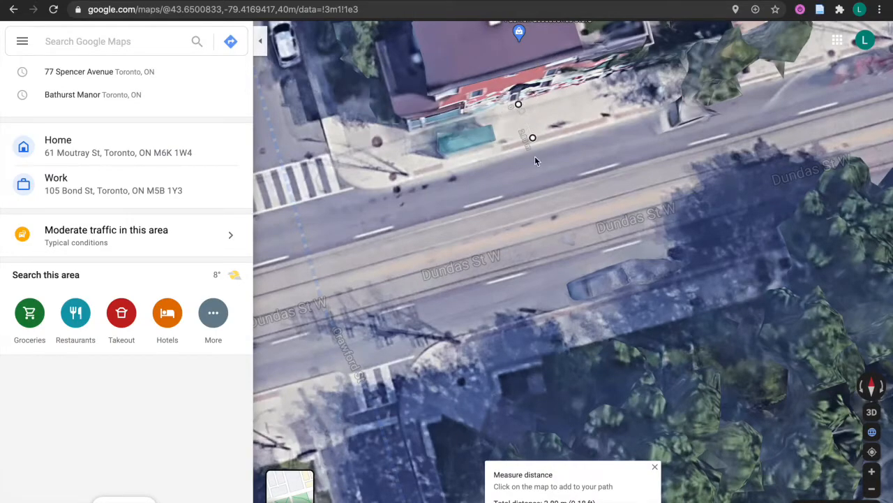
drag(534, 141, 532, 148)
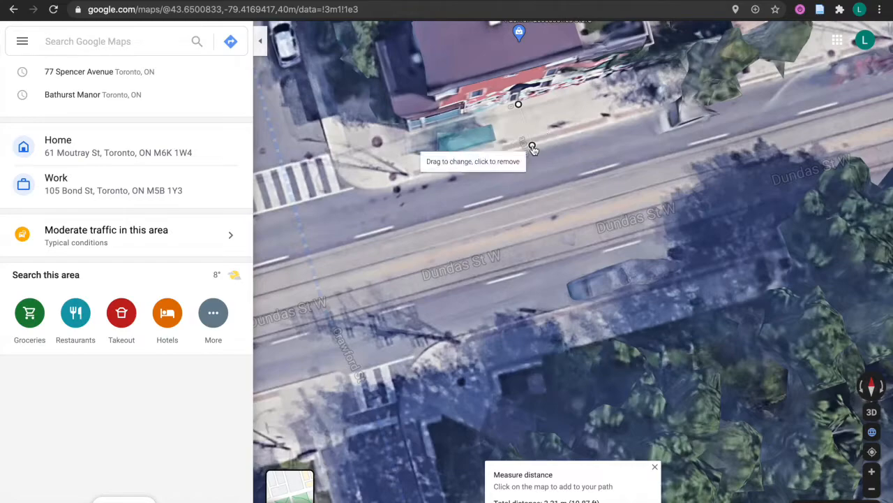
drag(518, 107, 583, 342)
drag(532, 145, 570, 309)
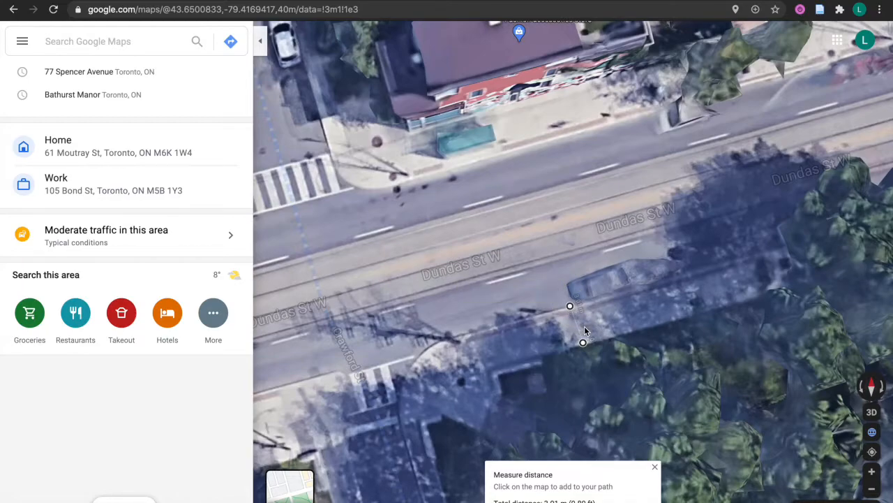
drag(583, 342, 582, 346)
Switch from Google Maps to the City of Toronto Open Data catalogue
mouse_move(588, 495)
right_click(636, 494)
click(660, 351)
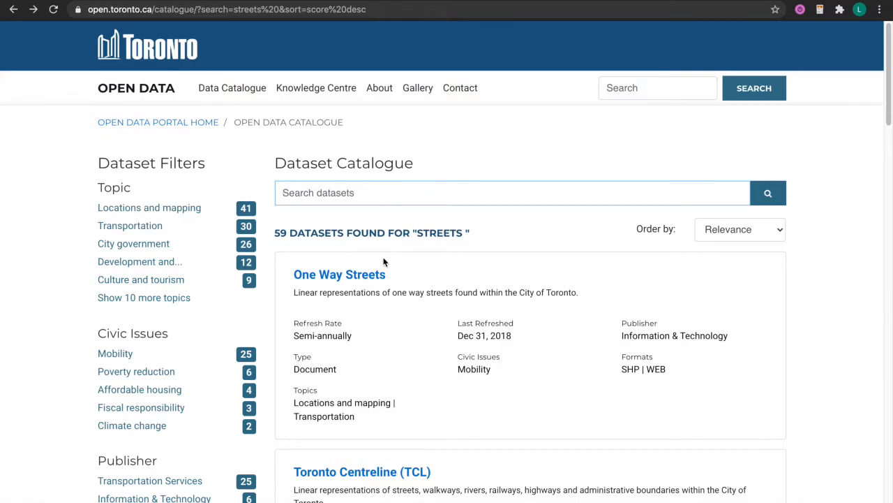
Search for 'street edge' and open the Topographic Mapping – Edge of Road dataset
click(376, 185)
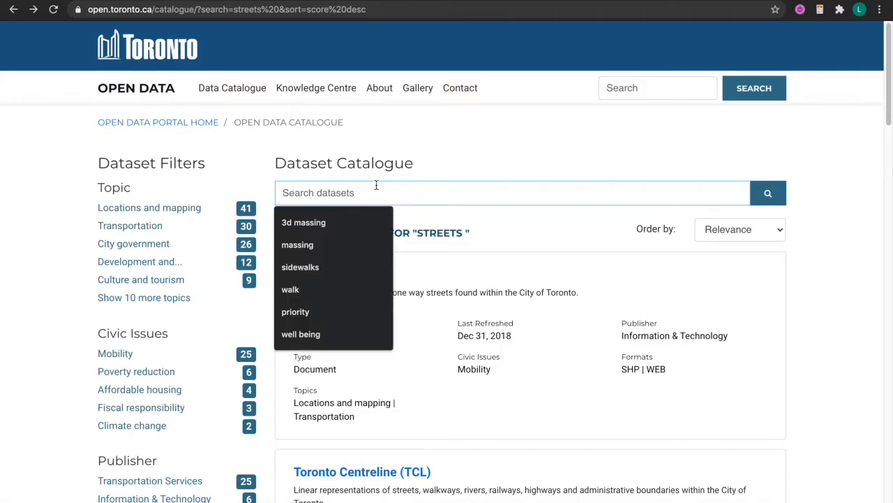
text(st)
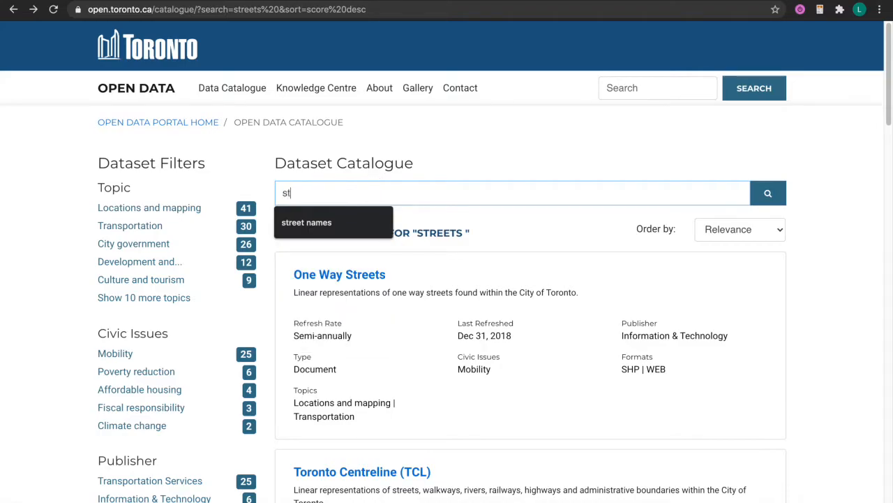
text(reet edge)
key(Return)
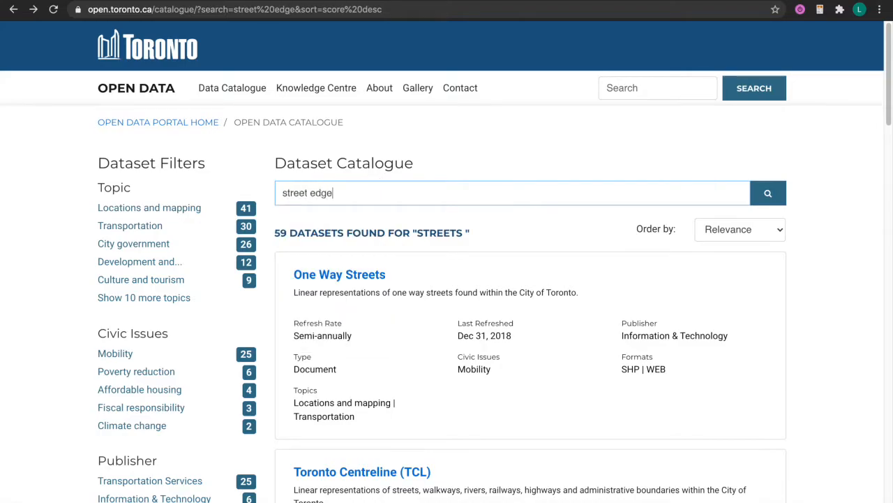
click(375, 273)
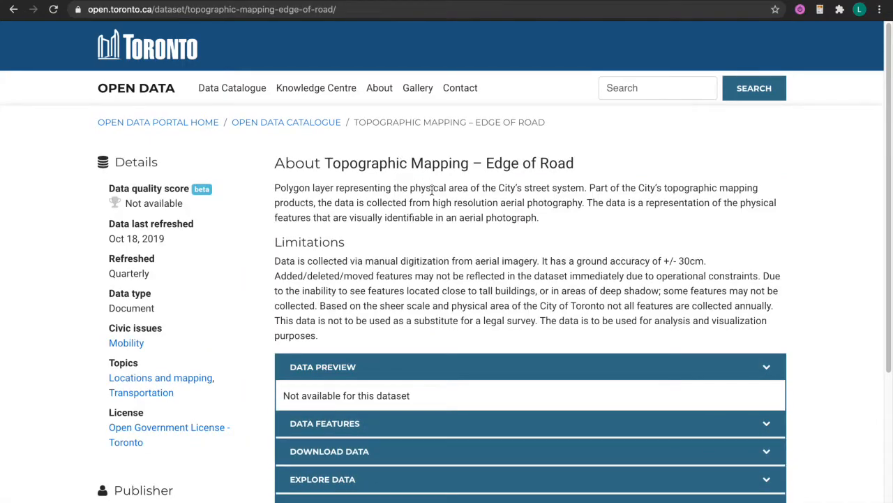
click(458, 213)
drag(458, 213, 522, 216)
click(459, 214)
click(522, 216)
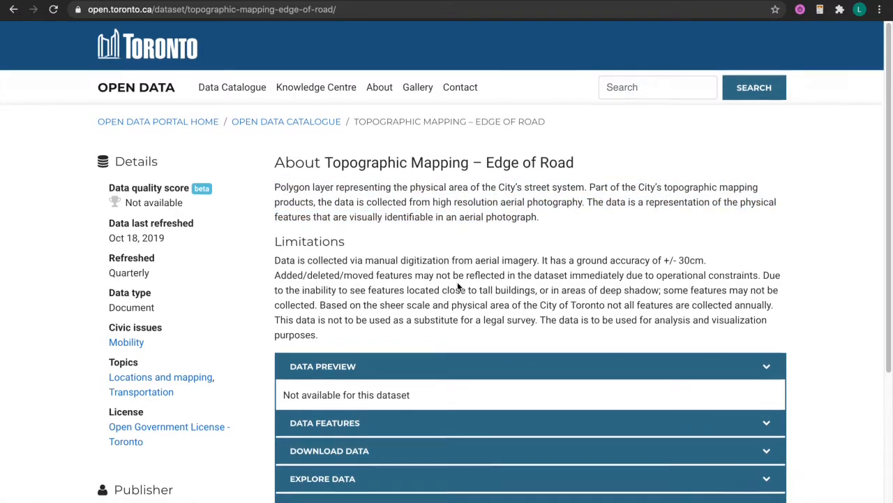
Highlight the dataset description's ground accuracy of +/- 30cm
scroll(458, 286, down, 3)
drag(542, 210, 702, 205)
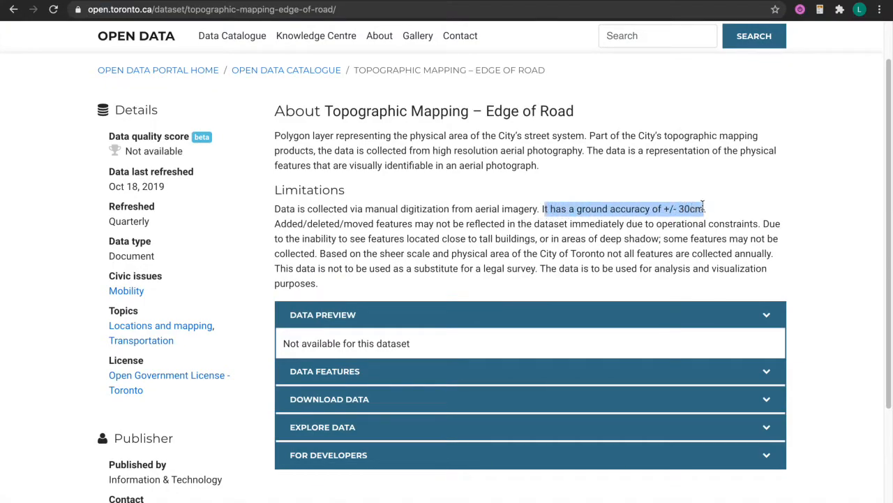
click(702, 205)
mouse_move(704, 209)
mouse_down()
mouse_move(571, 211)
mouse_move(706, 203)
mouse_move(572, 207)
mouse_move(706, 209)
mouse_move(705, 224)
mouse_up()
click(577, 211)
click(705, 207)
click(577, 206)
scroll(709, 335, down, 1)
Save the Edge of Road WGS84 shapefile zip to the Desktop and return to the search results
click(739, 362)
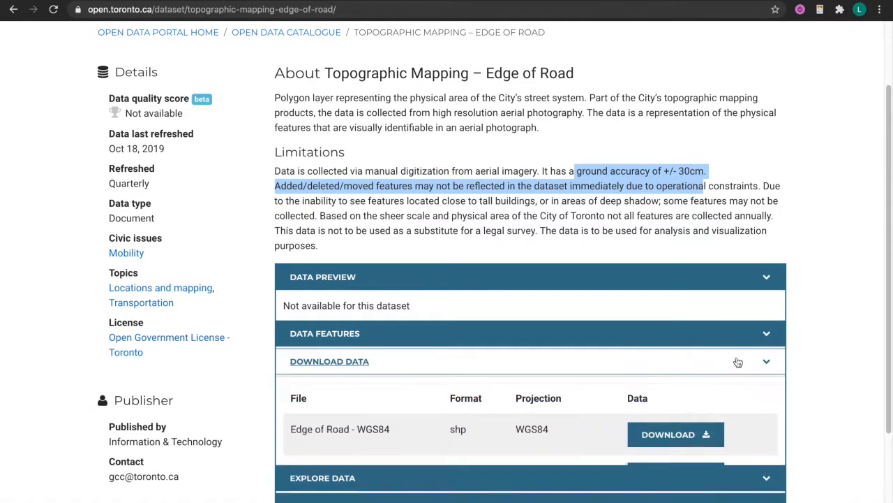
scroll(693, 393, down, 2)
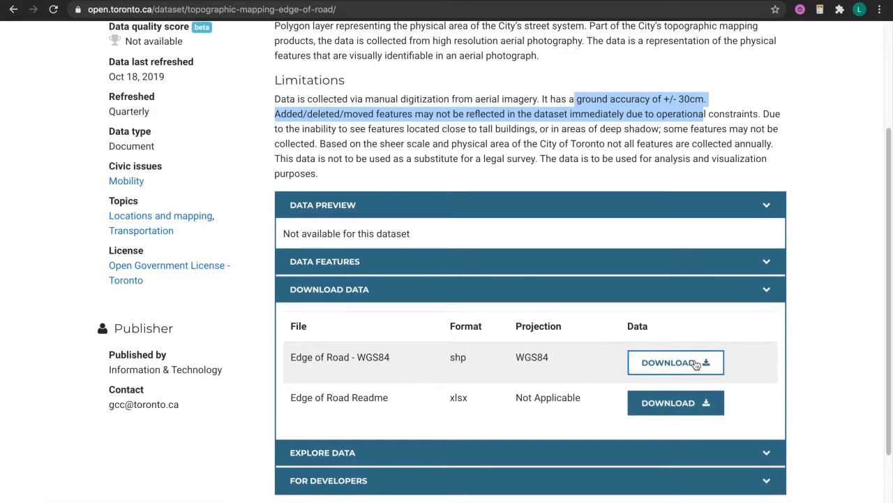
click(695, 364)
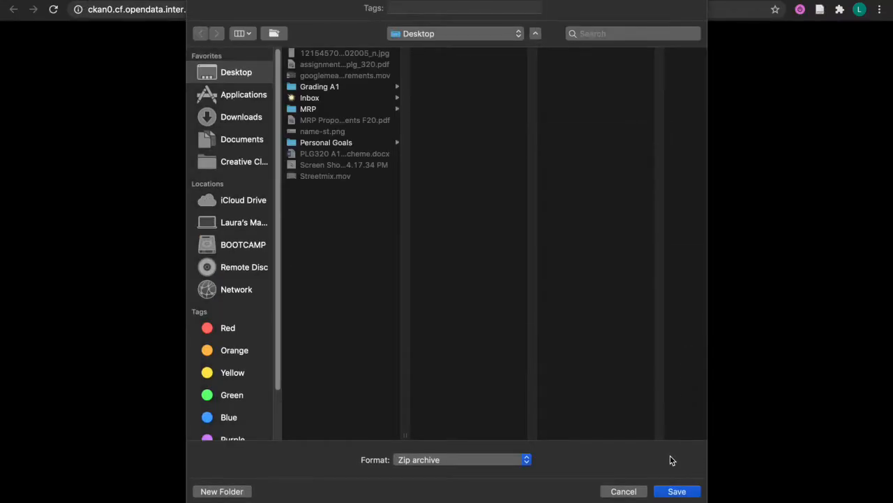
click(674, 490)
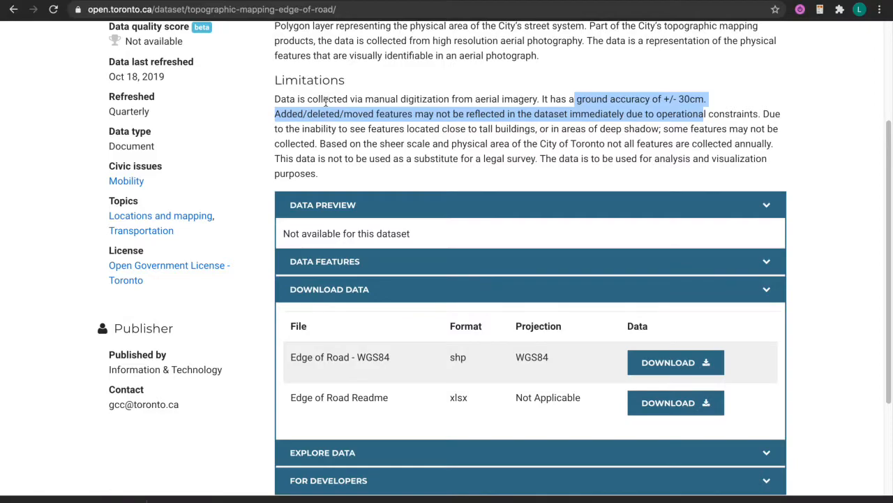
scroll(325, 102, up, 5)
key(super+bracketleft)
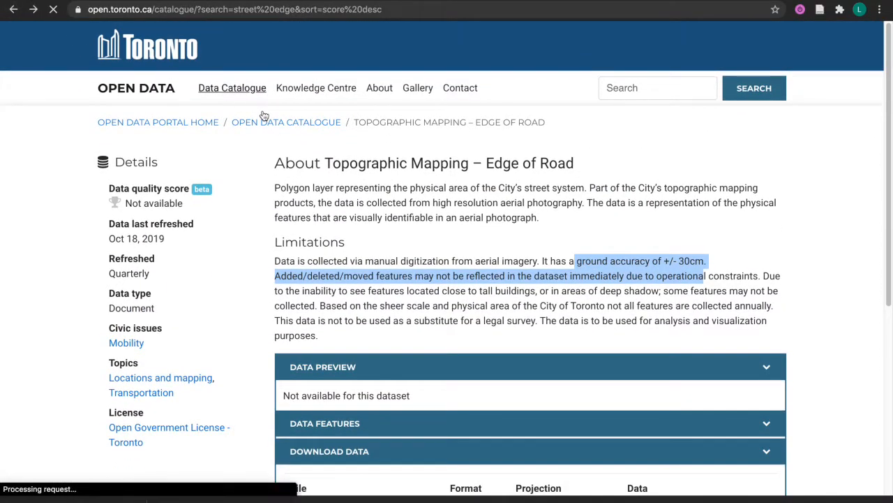
Search for 'sidewalk' and open the Topographic Mapping – Physical area of sidewalks dataset
click(361, 193)
key(super+a)
text(sidewalk)
key(Return)
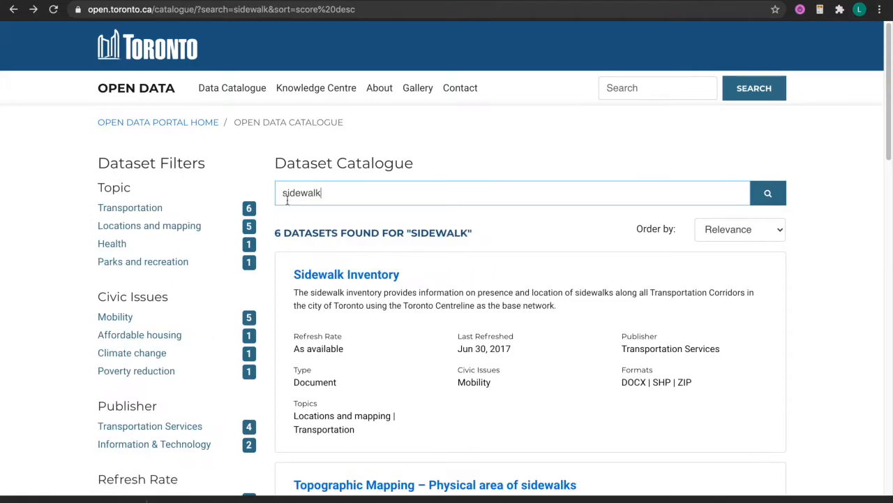
scroll(363, 275, down, 1)
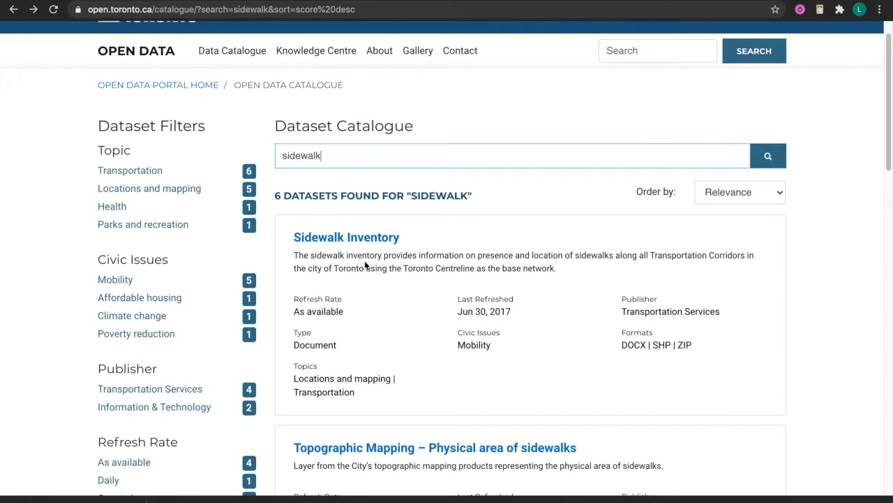
drag(363, 256, 366, 271)
click(366, 271)
scroll(366, 271, down, 5)
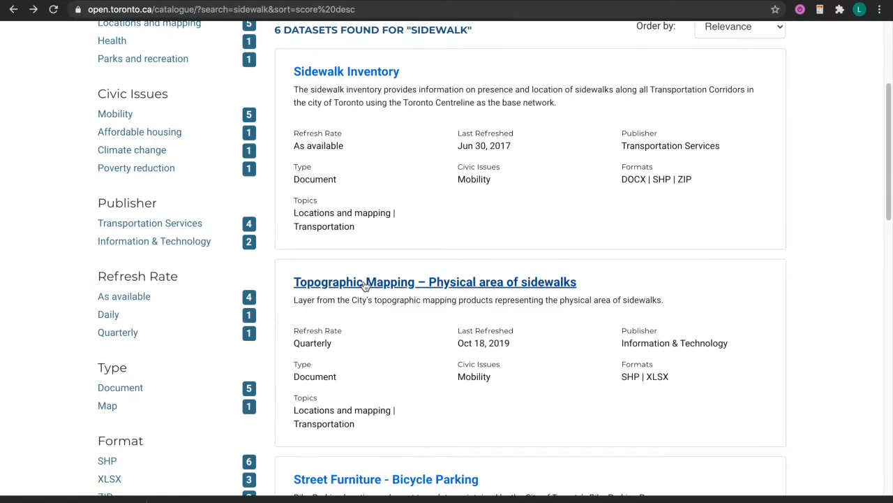
click(431, 282)
Save TOPO_SIDEWALK_WGS84.zip from the dataset's Download Data section to the Desktop
scroll(430, 296, down, 6)
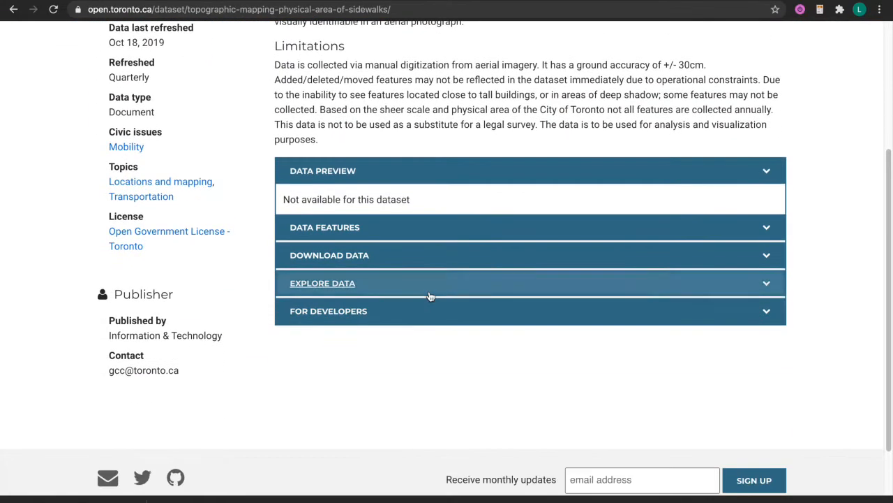
click(472, 257)
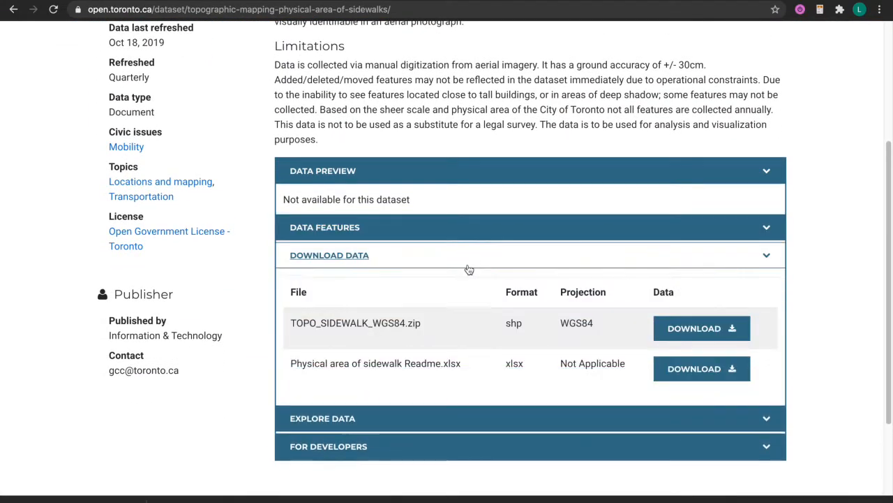
click(640, 257)
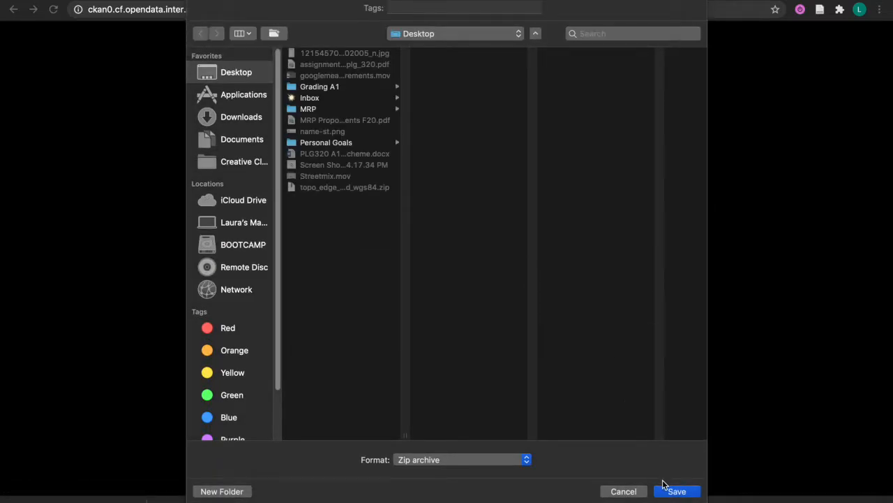
click(666, 490)
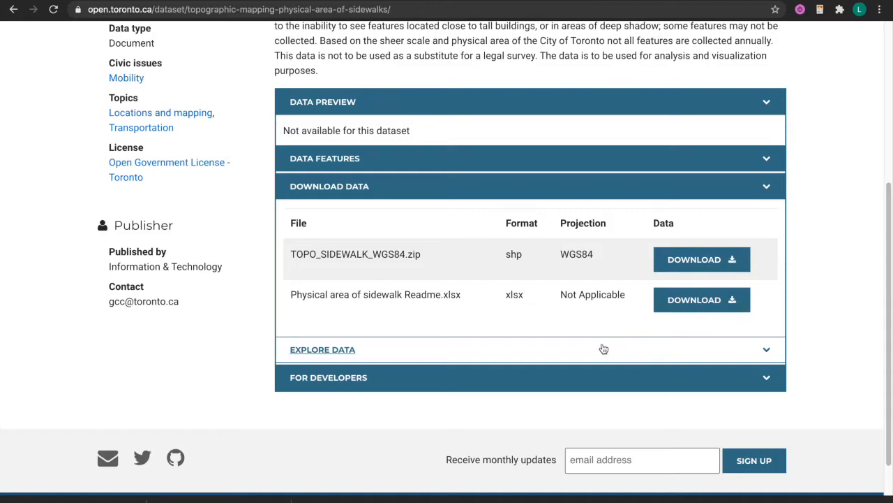
Unzip both archives on the Desktop and open the TOPO_EDGE_OF_ROAD_WGS84 shapefile in QGIS
key(F11)
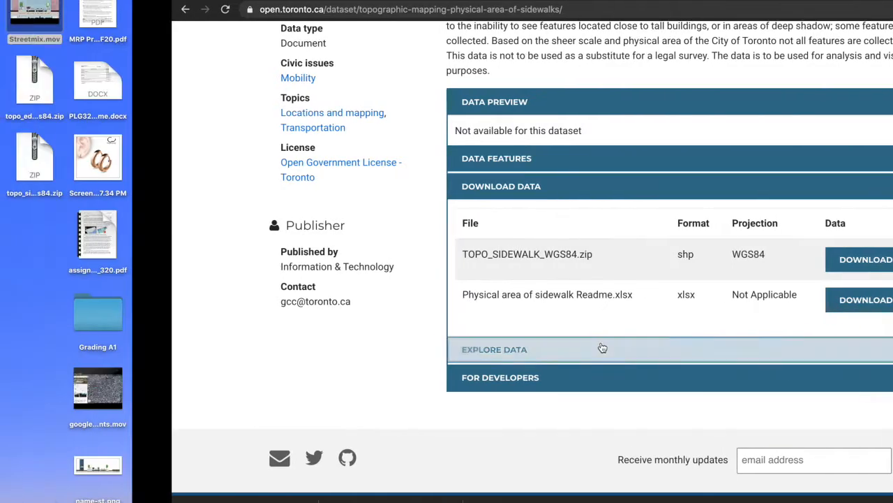
double_click(803, 147)
double_click(804, 92)
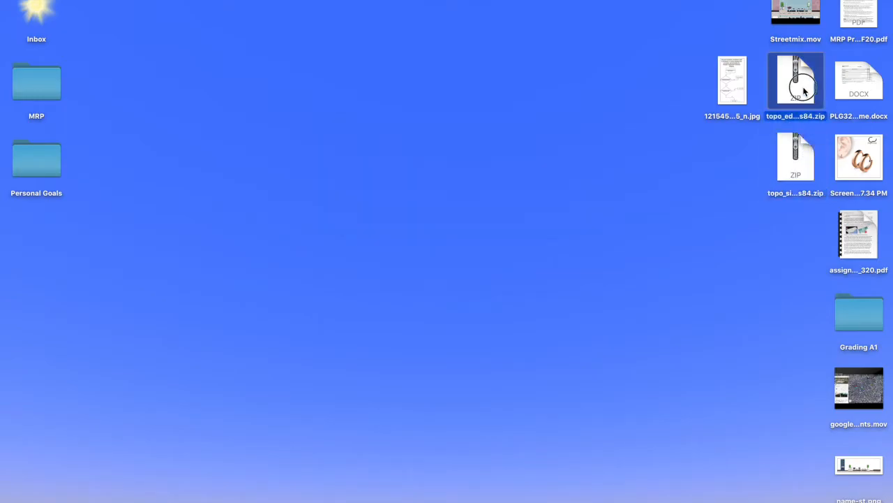
drag(803, 86, 796, 222)
click(741, 238)
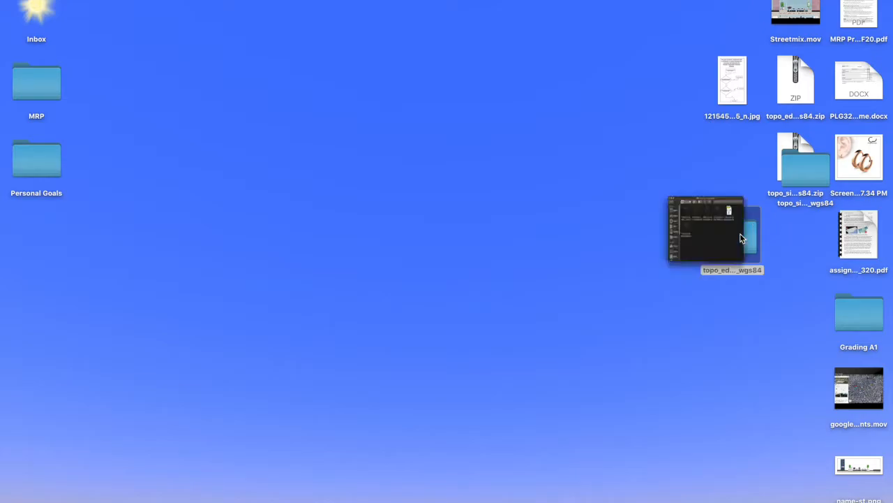
double_click(740, 236)
drag(414, 83, 481, 497)
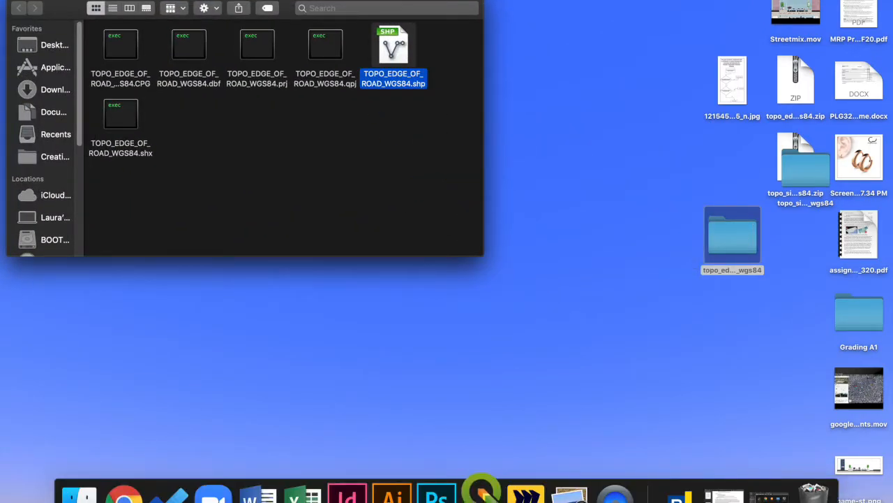
Open the extracted sidewalk folder and drag its shapefile toward QGIS
double_click(812, 172)
drag(421, 81, 725, 496)
drag(517, 497, 481, 497)
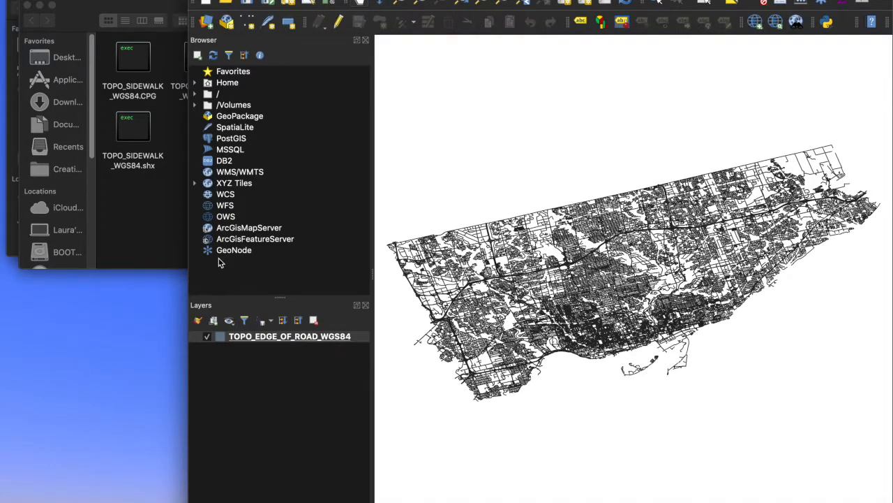
Drag TOPO_SIDEWALK_WGS84.shp from Finder onto the QGIS canvas and maximise the QGIS window
click(155, 230)
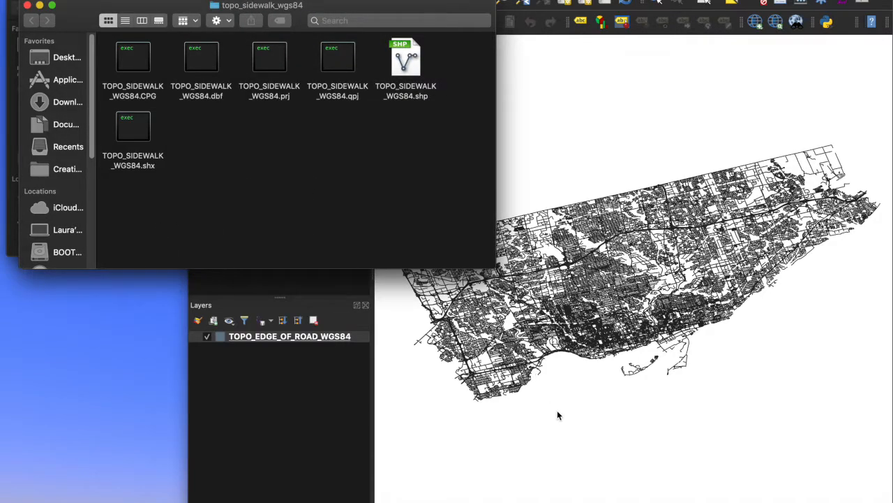
drag(328, 6, 322, 136)
click(147, 64)
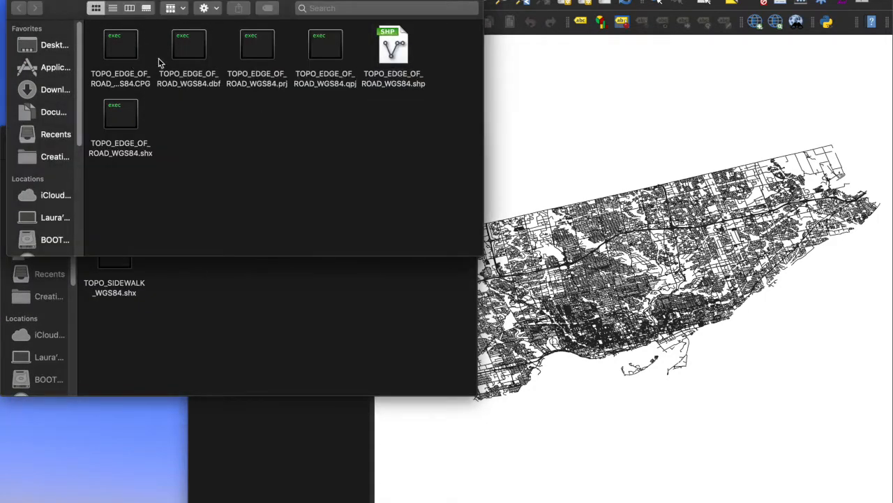
click(331, 290)
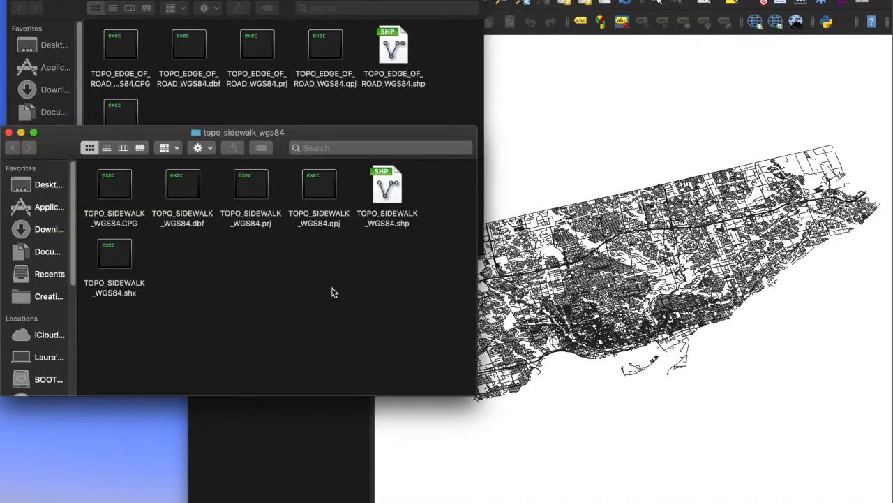
click(455, 447)
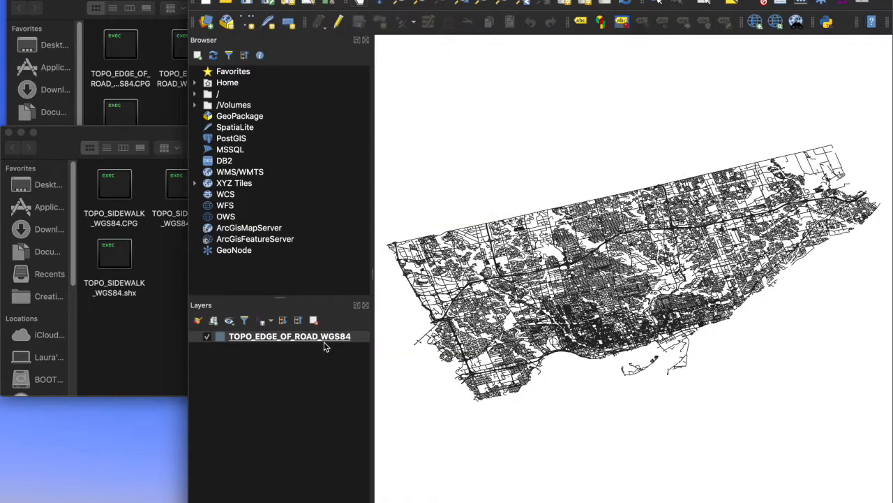
click(123, 113)
click(114, 272)
drag(407, 176, 328, 419)
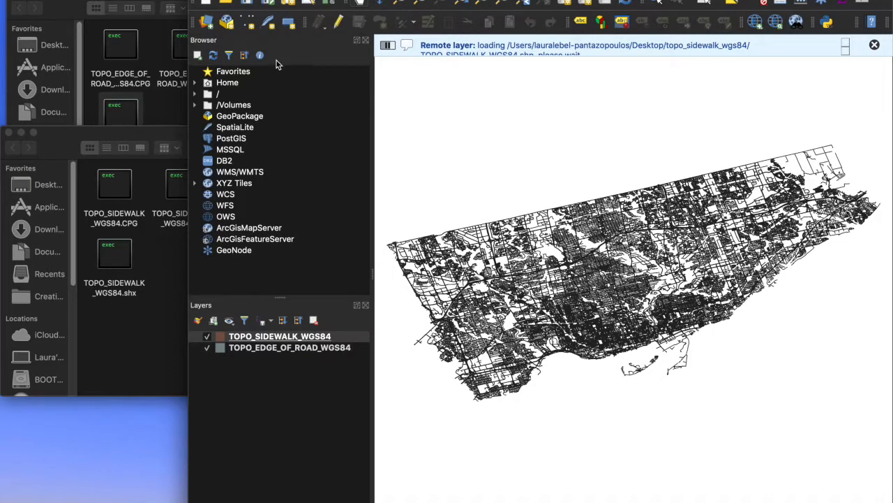
click(221, 1)
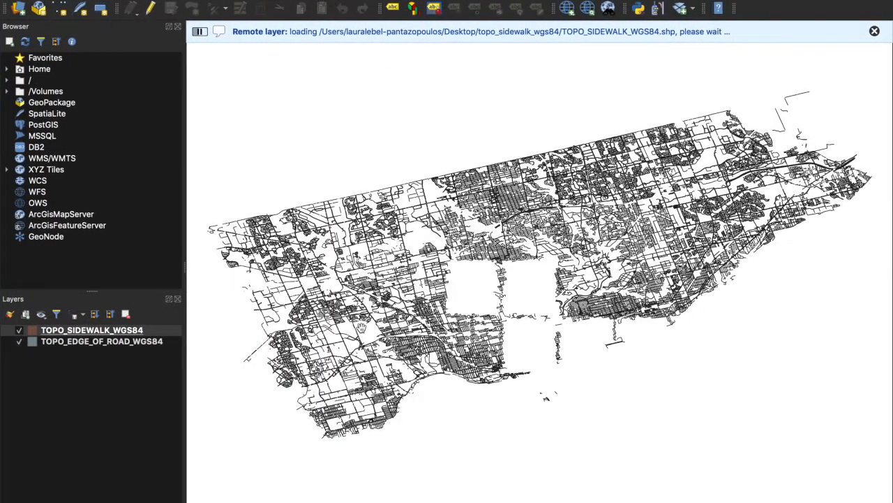
click(591, 11)
Add the Google Satellite basemap via QuickMapServices and close the Search QMS panel
click(599, 10)
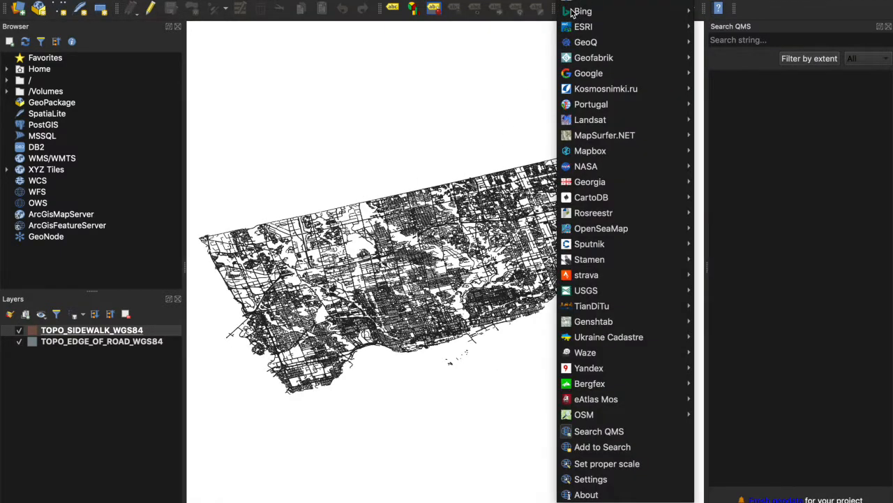
mouse_move(586, 74)
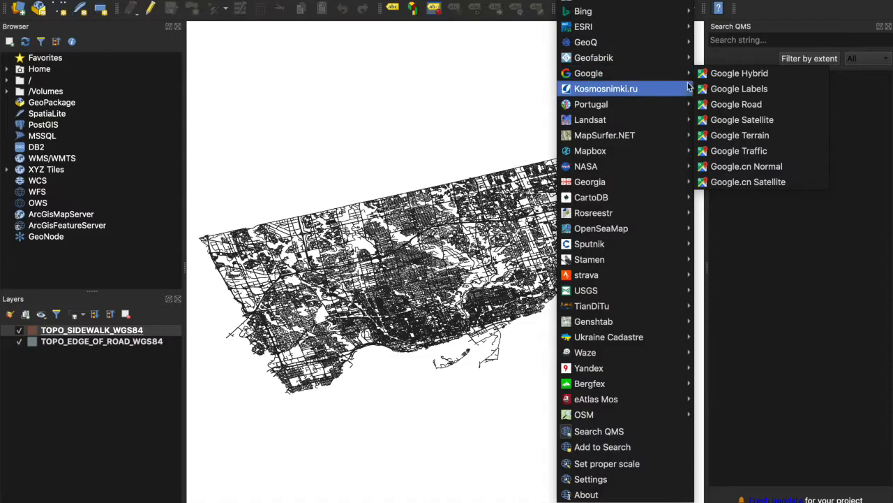
click(725, 120)
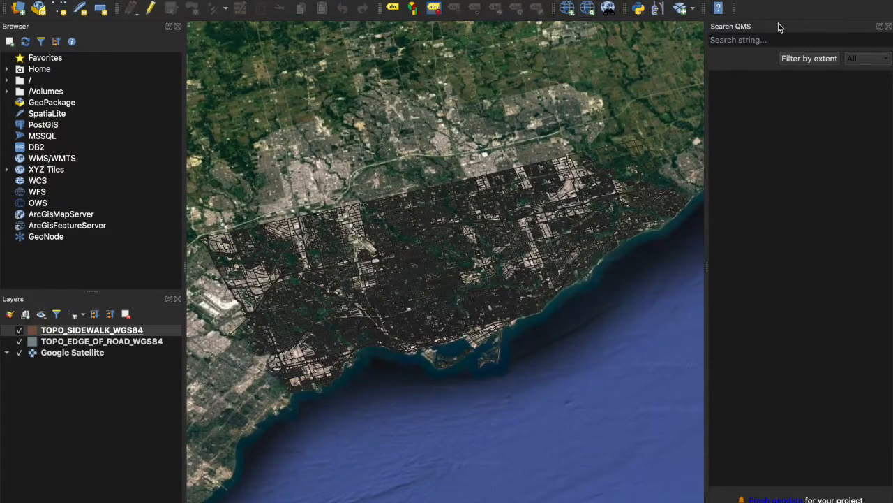
click(888, 27)
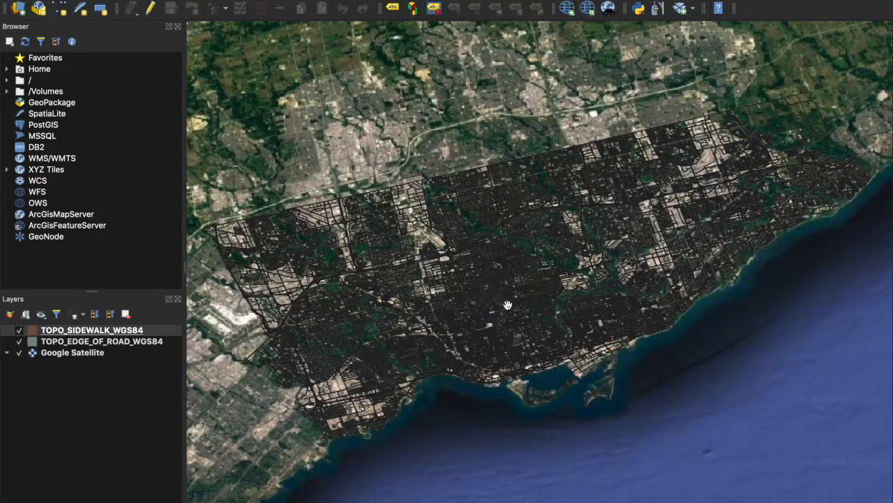
Add the Google Road basemap from QuickMapServices > Google
scroll(382, 372, up, 1)
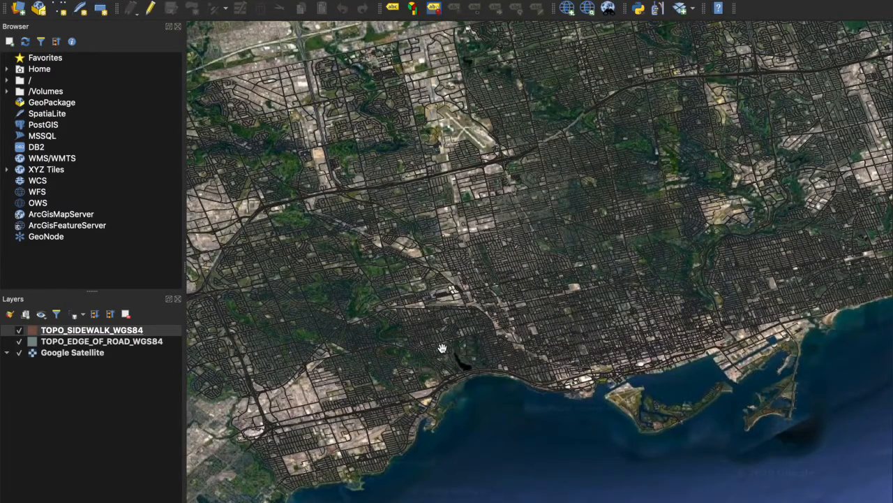
scroll(441, 348, up, 1)
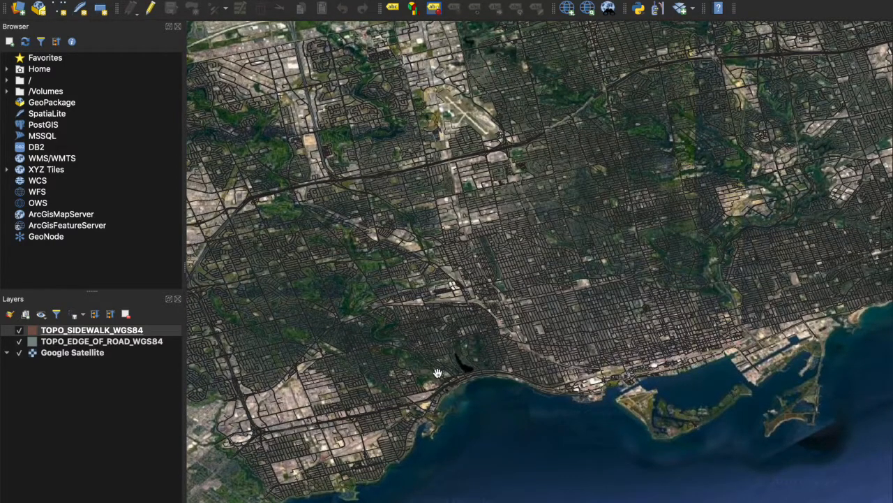
scroll(437, 372, up, 1)
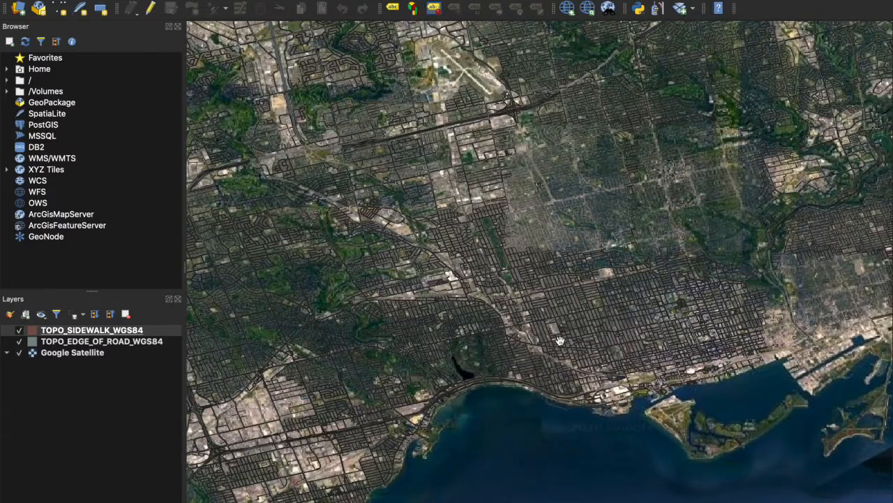
scroll(560, 341, up, 2)
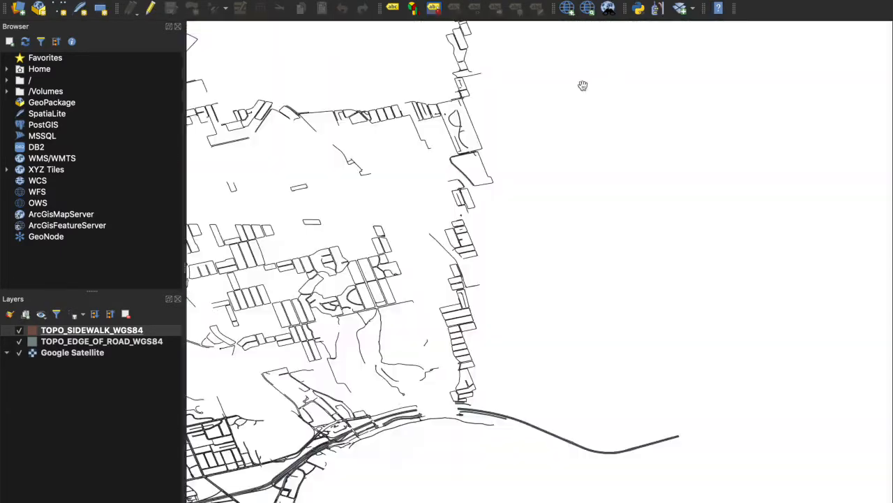
click(567, 9)
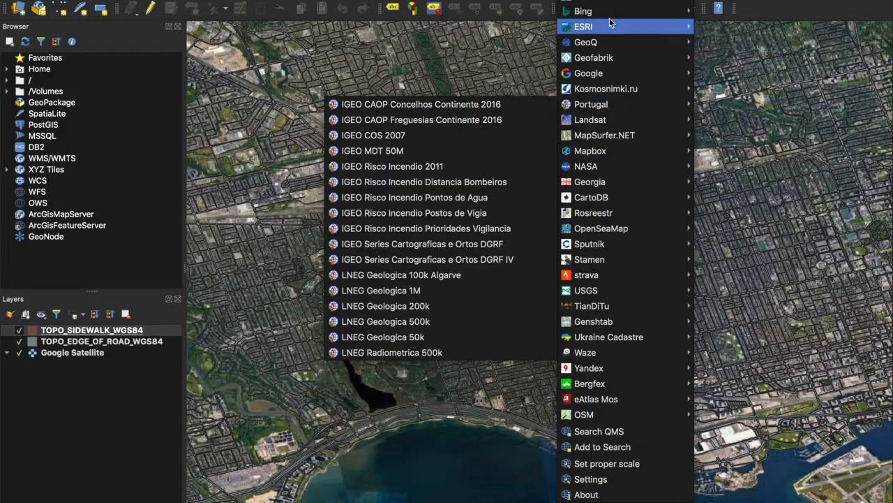
mouse_move(627, 74)
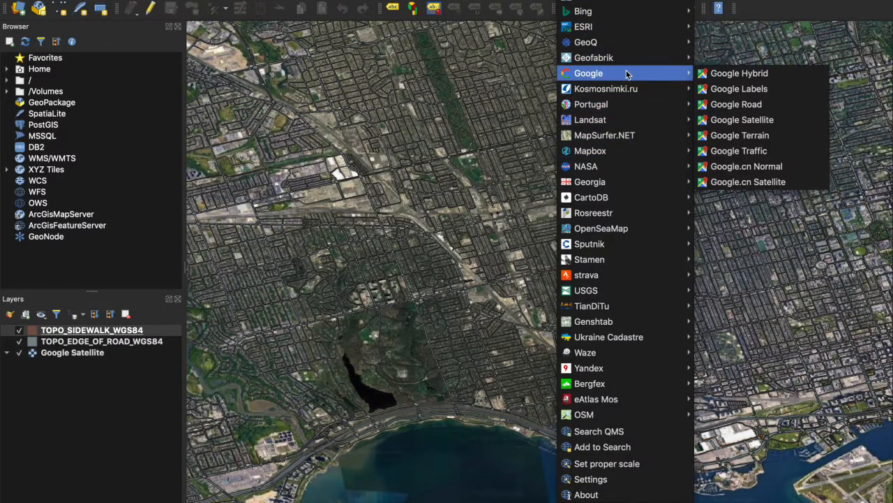
click(721, 103)
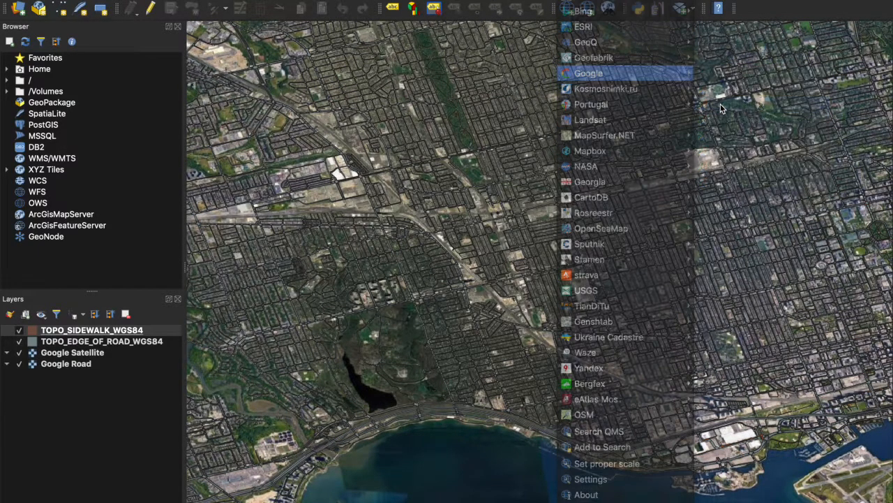
Hide the Google Satellite basemap and zoom in on the map
click(31, 356)
click(19, 353)
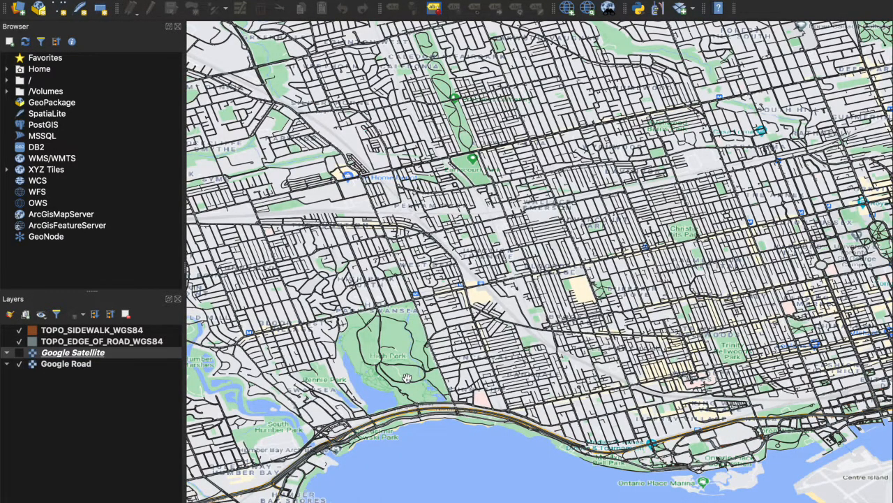
scroll(723, 334, up, 5)
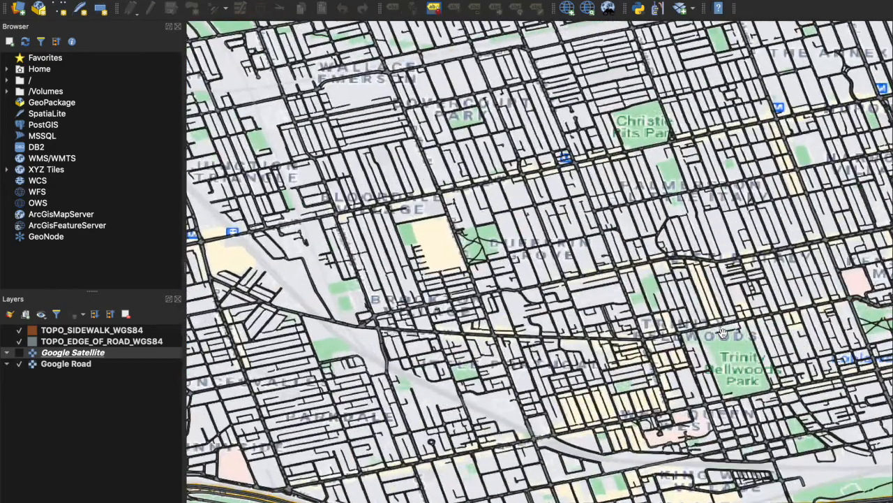
scroll(754, 349, up, 5)
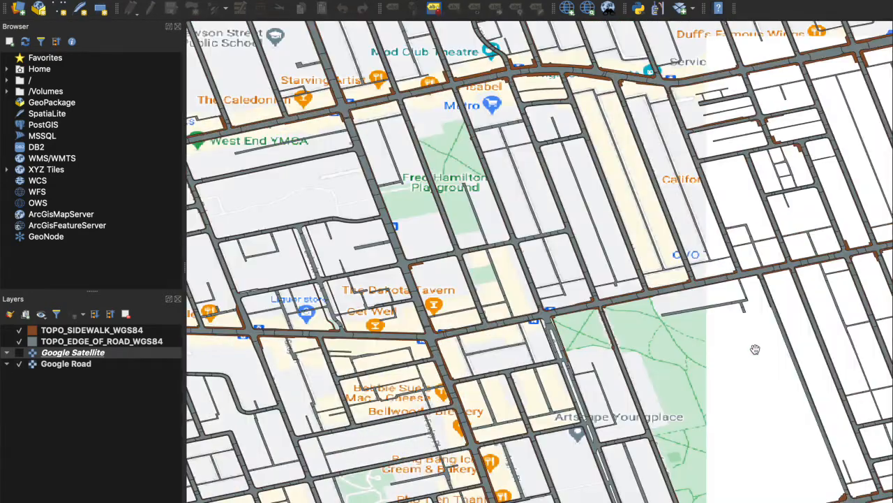
scroll(682, 306, up, 2)
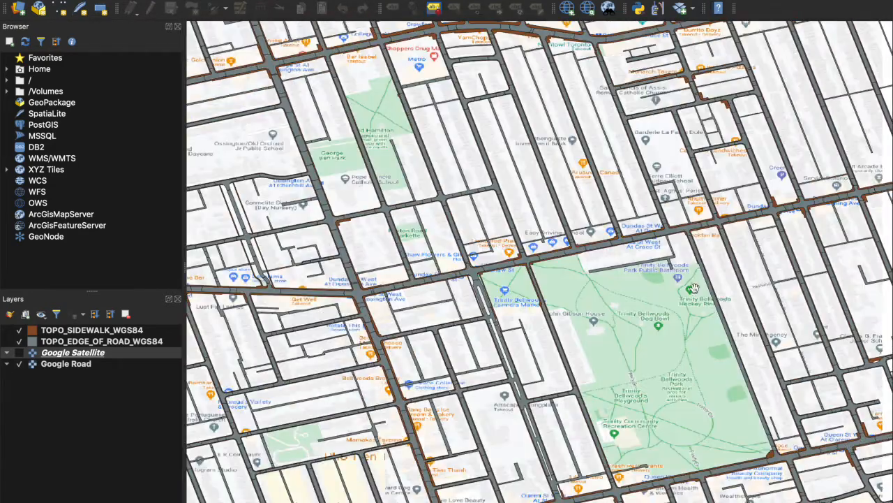
scroll(657, 253, up, 1)
scroll(635, 250, up, 1)
scroll(580, 241, up, 2)
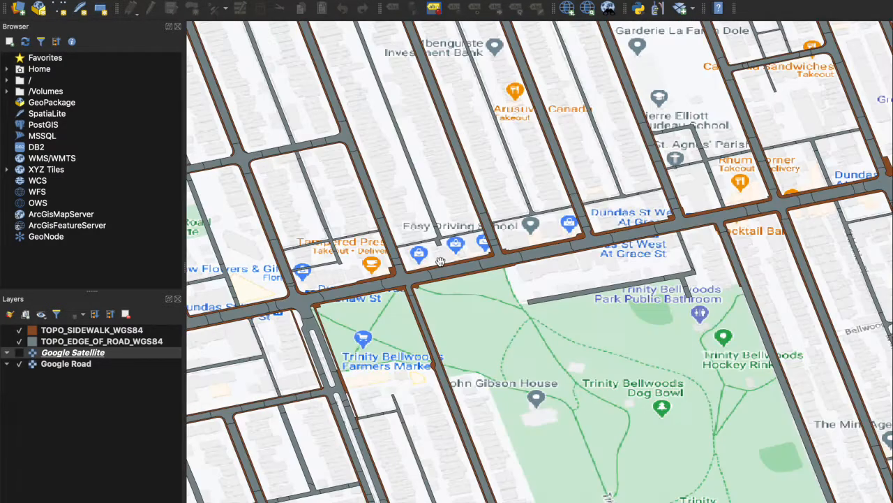
Hide the TOPO_EDGE_OF_ROAD_WGS84 and TOPO_SIDEWALK_WGS84 layers
click(20, 340)
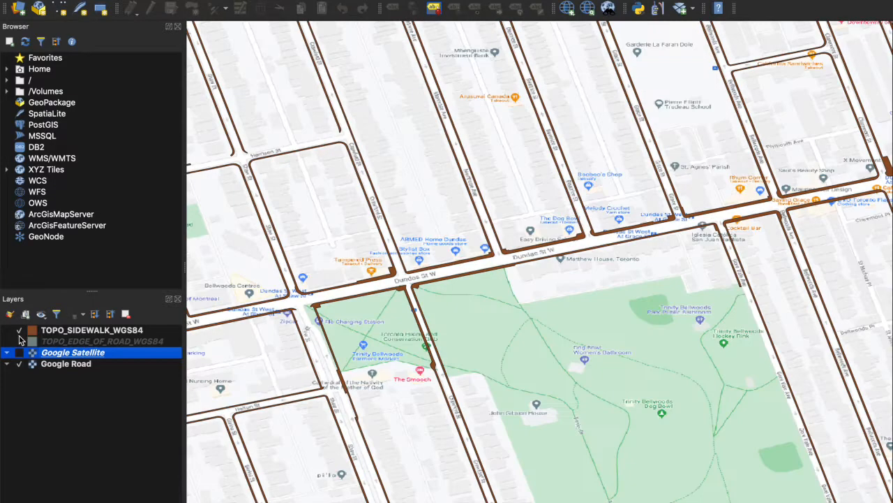
click(20, 329)
scroll(583, 208, up, 1)
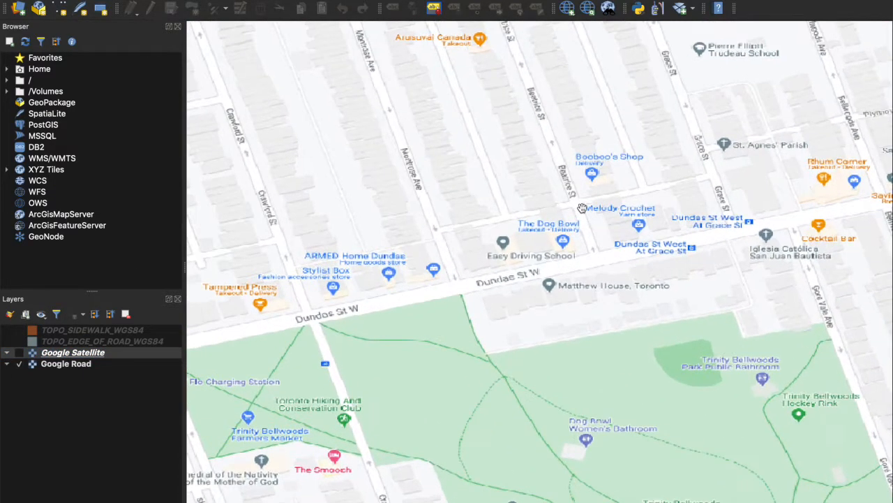
scroll(359, 270, down, 1)
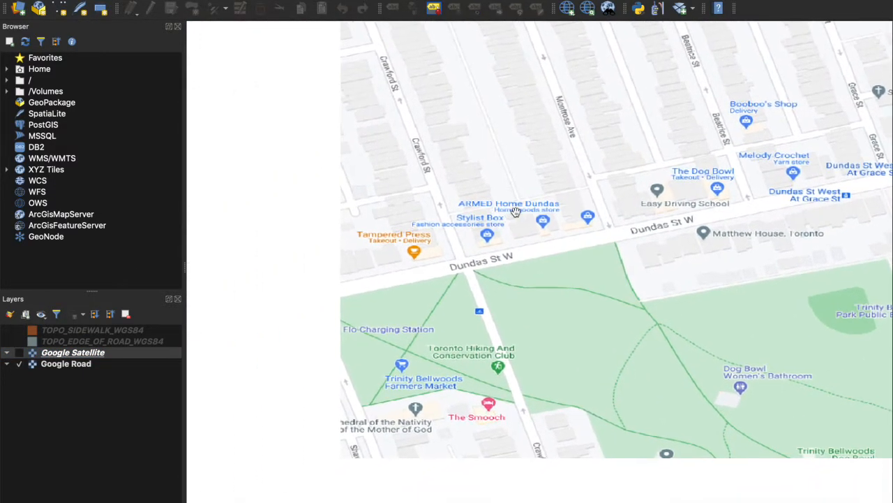
scroll(456, 258, up, 2)
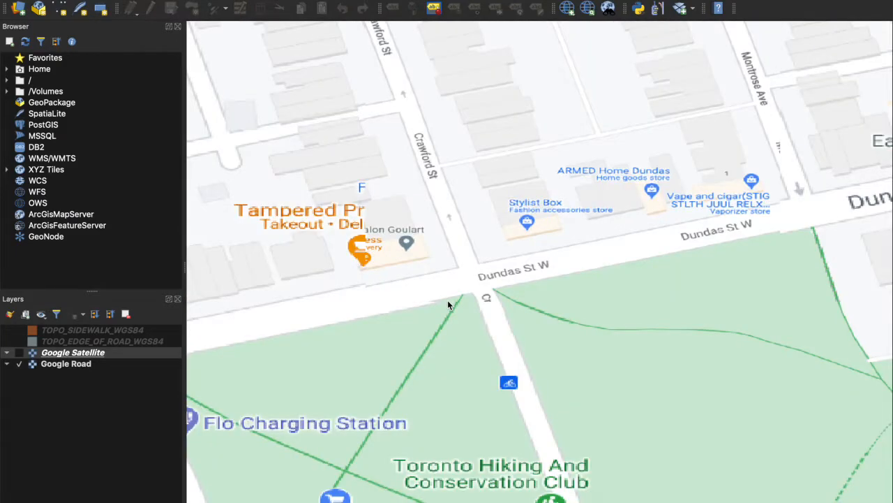
Turn Google Satellite back on and toggle the grey road polygons to compare with the imagery
click(20, 354)
click(18, 341)
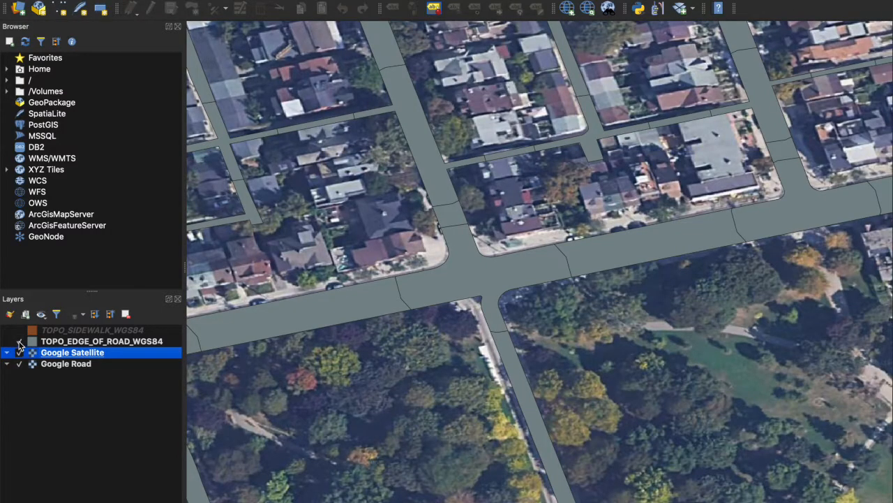
click(19, 341)
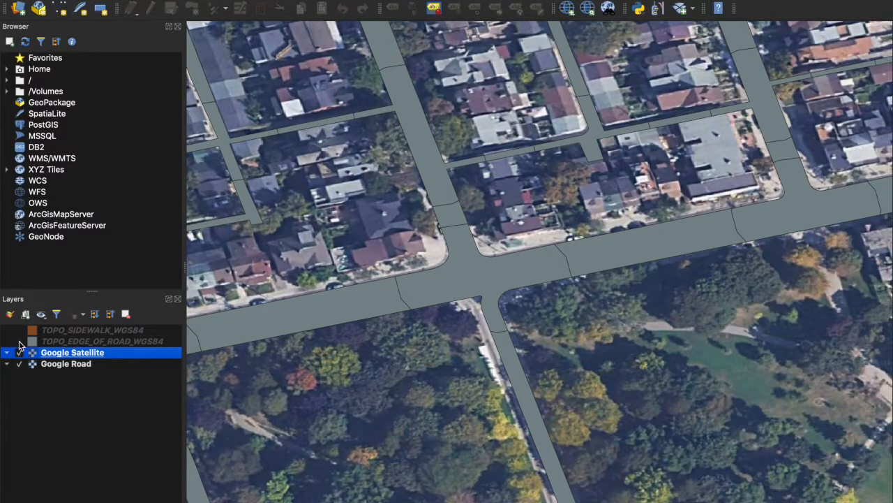
click(19, 342)
click(19, 341)
click(19, 341)
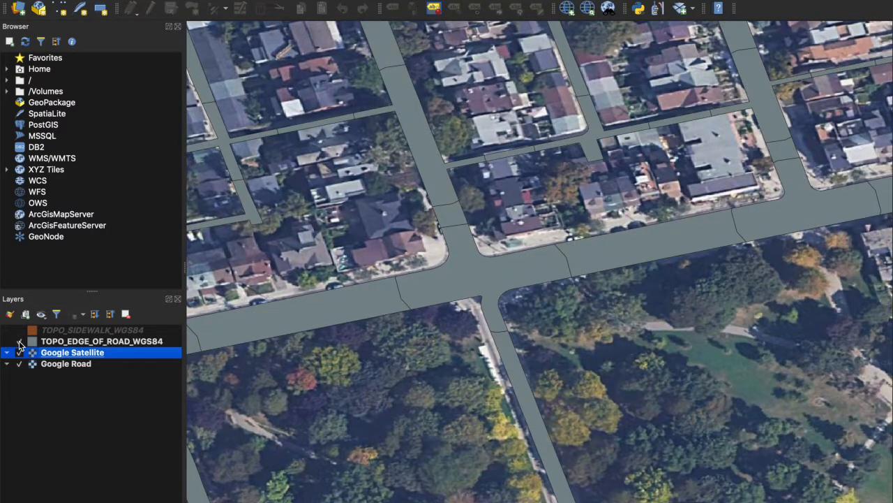
click(19, 342)
click(19, 342)
scroll(437, 287, up, 3)
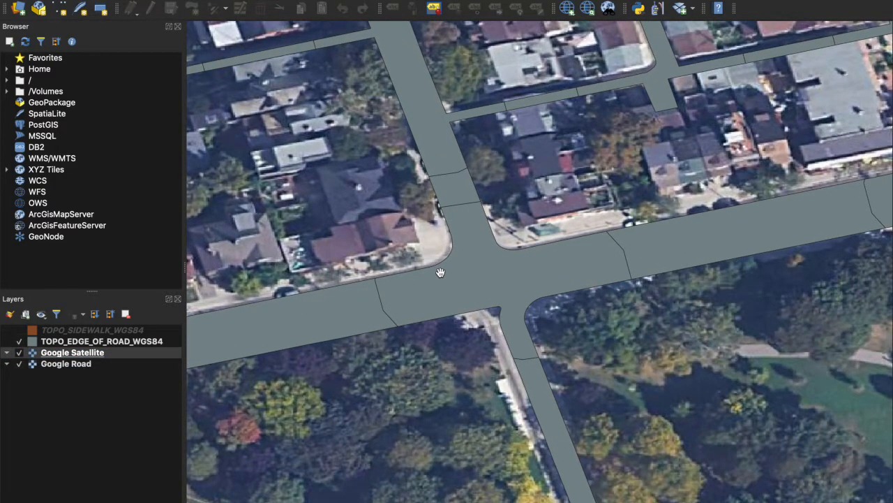
scroll(440, 272, down, 2)
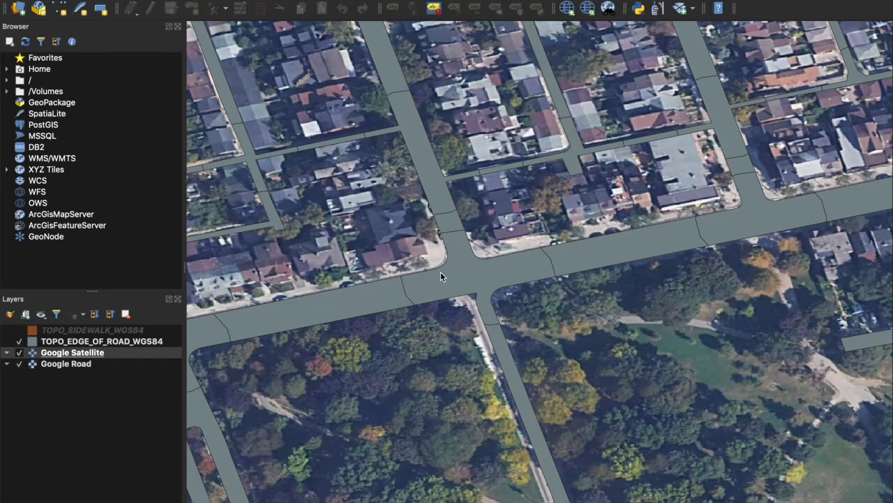
scroll(440, 274, up, 1)
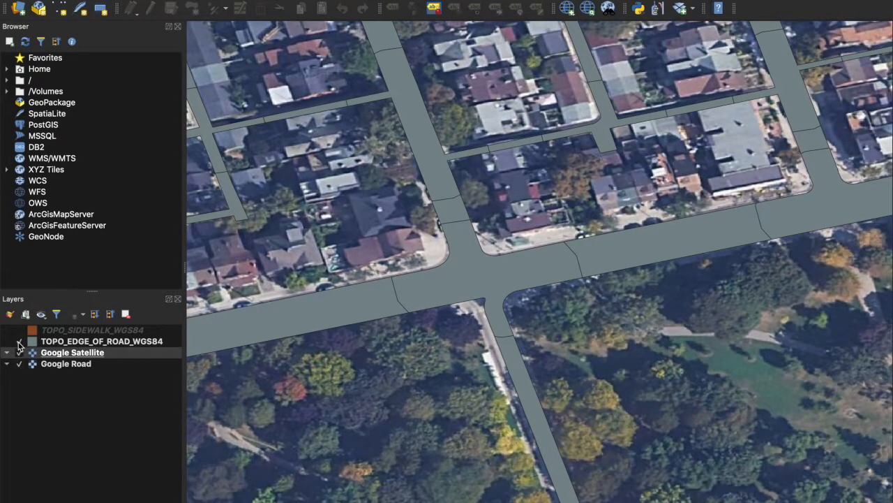
Toggle the brown sidewalk polygons and pan toward the Dundas St W and Crawford St intersection
click(19, 341)
click(20, 331)
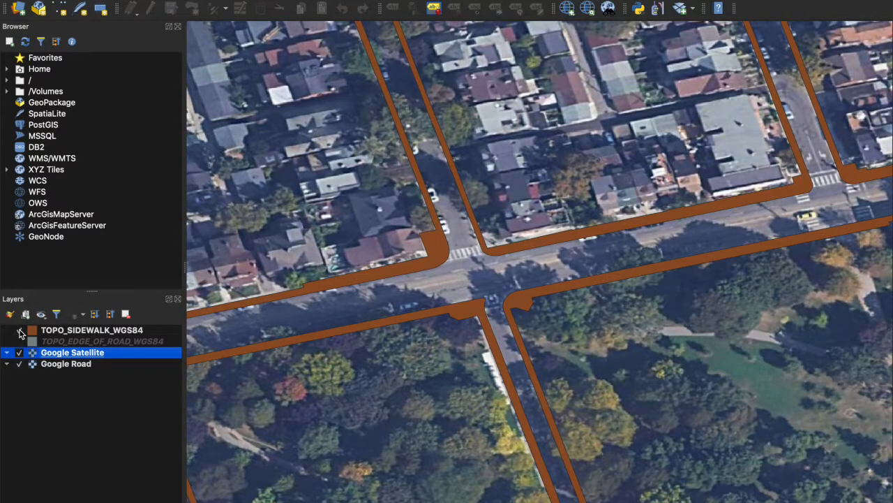
click(20, 330)
drag(386, 236, 448, 247)
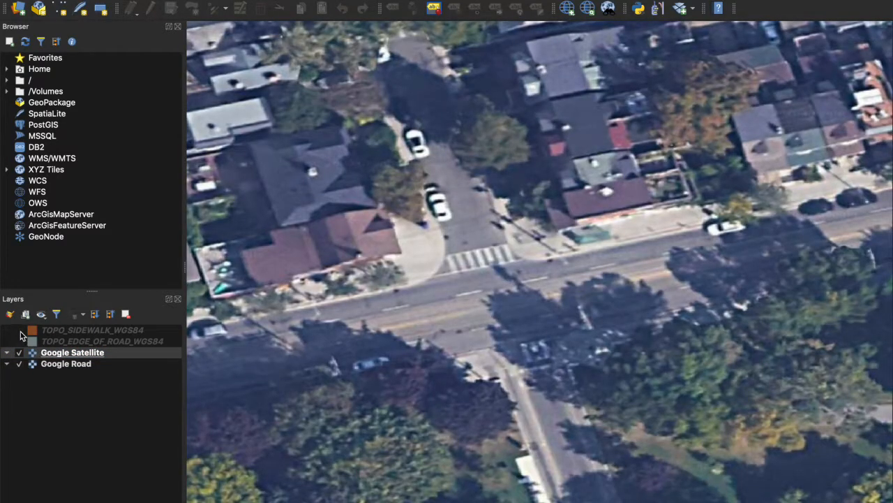
click(20, 331)
click(20, 331)
click(17, 340)
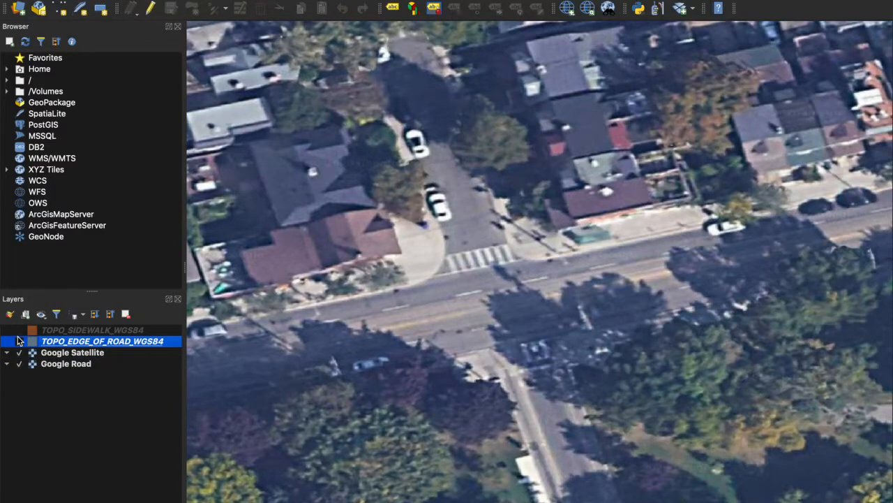
click(20, 330)
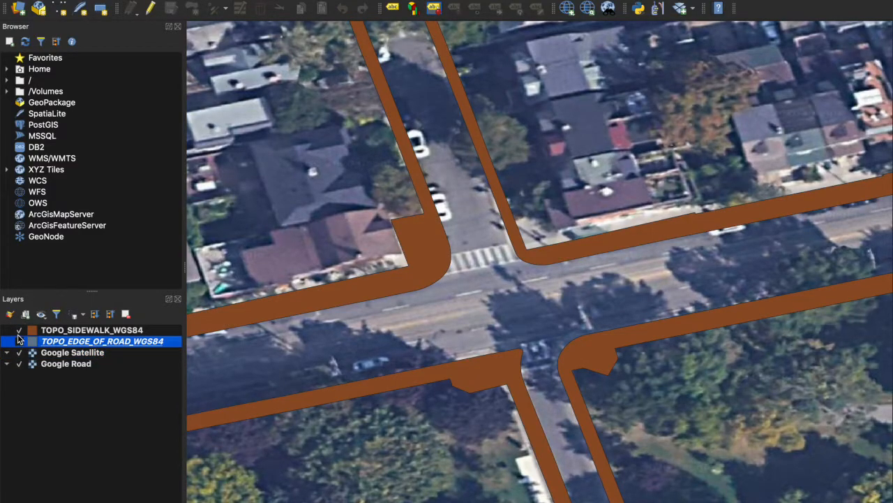
click(18, 334)
click(19, 332)
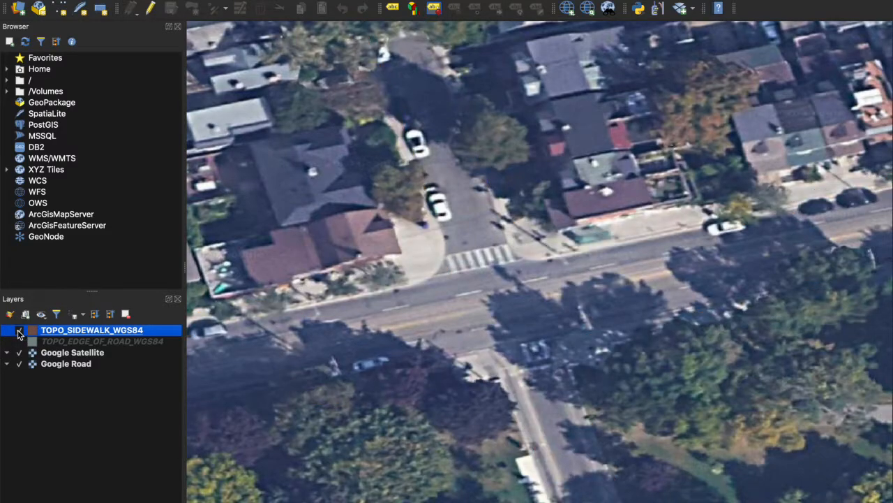
click(18, 332)
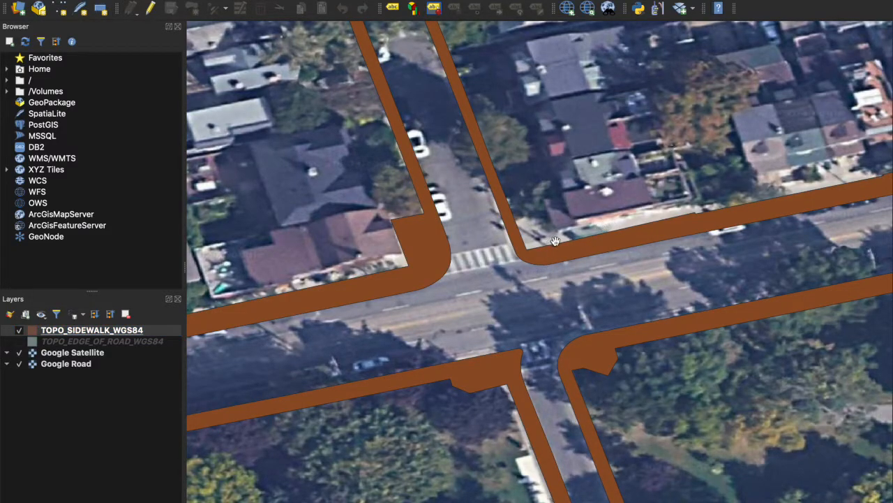
Leave both road and sidewalk layers showing and frame the north sidewalk
click(20, 342)
click(20, 342)
click(19, 342)
click(19, 342)
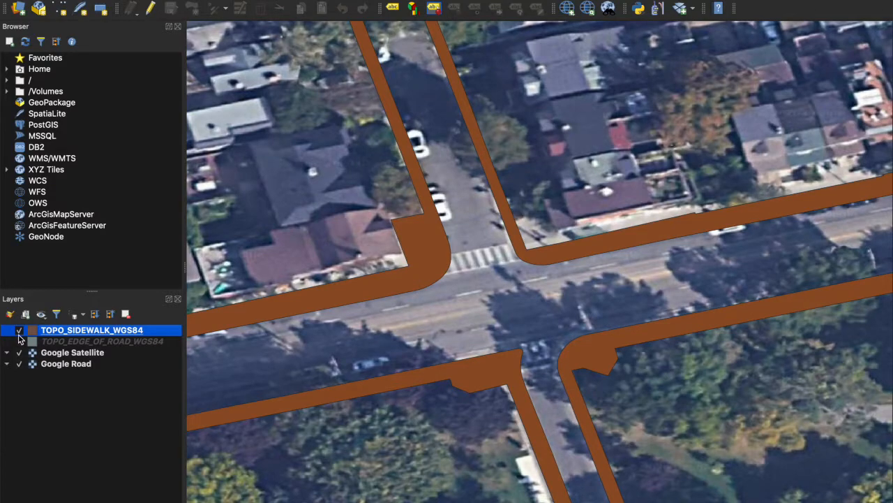
click(20, 341)
click(19, 331)
click(20, 331)
click(20, 331)
click(19, 331)
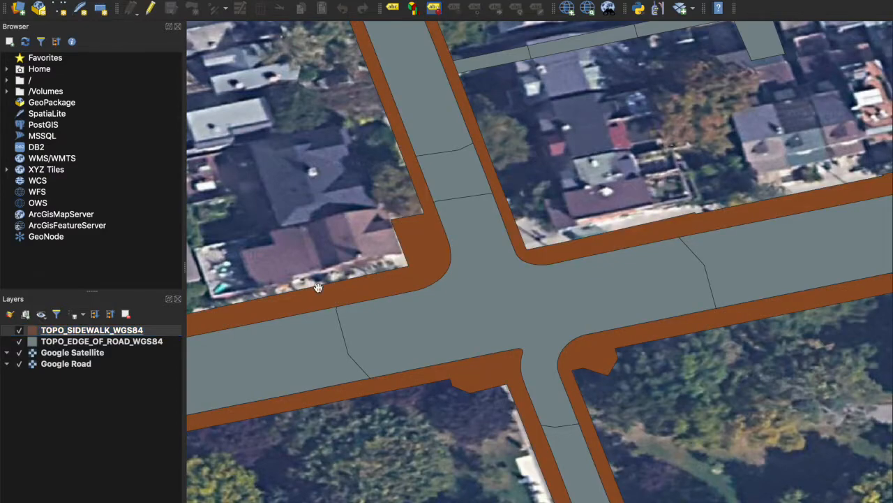
scroll(685, 222, up, 3)
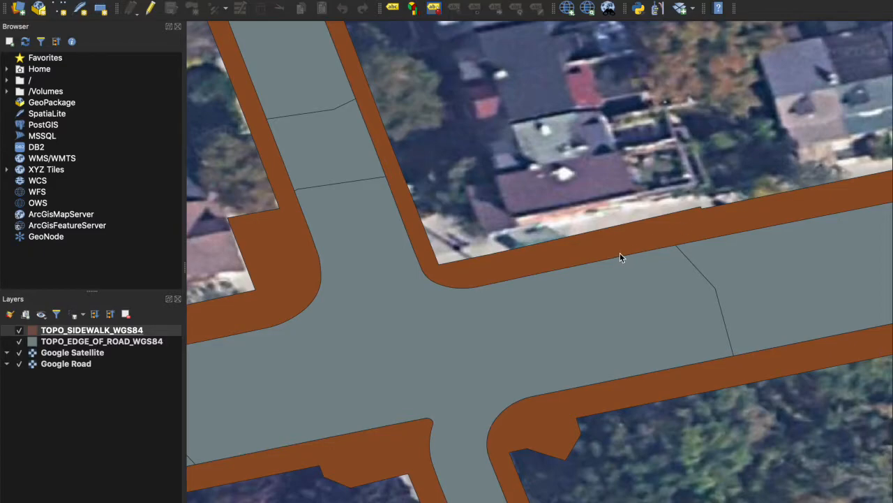
drag(641, 198, 566, 160)
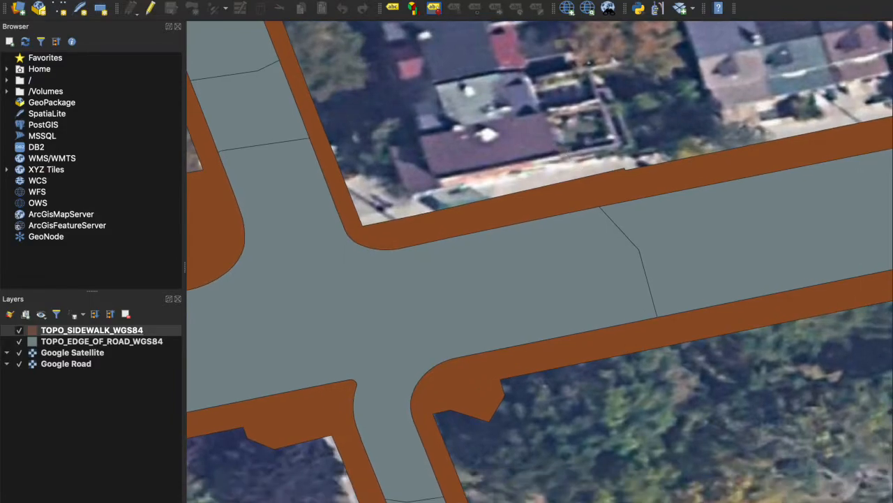
Start a Measure Line measurement across the sidewalk and road, then clear it
click(661, 9)
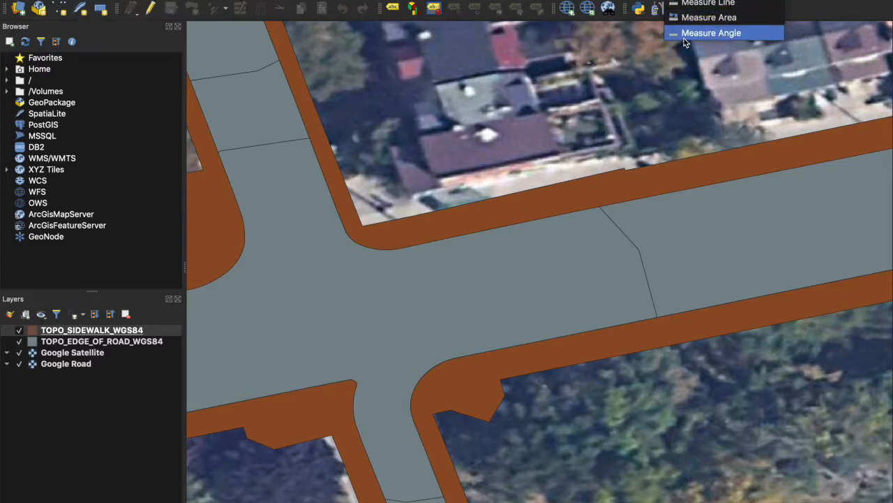
click(694, 4)
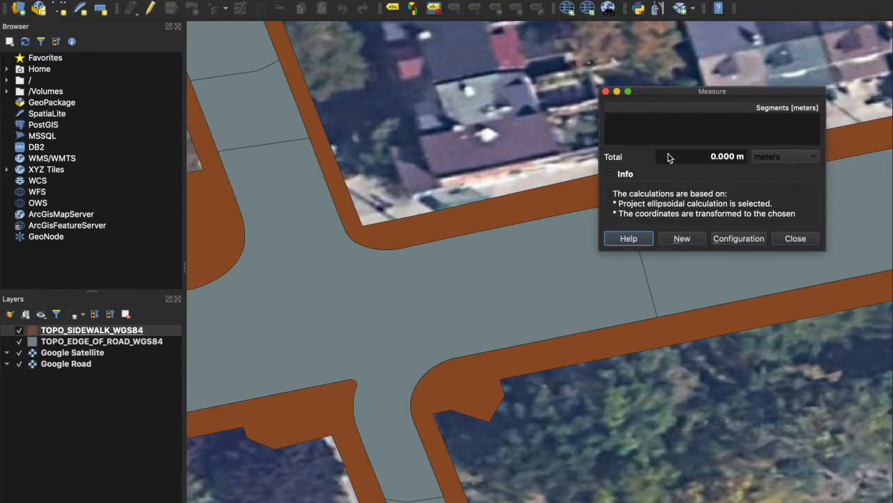
click(531, 194)
click(544, 226)
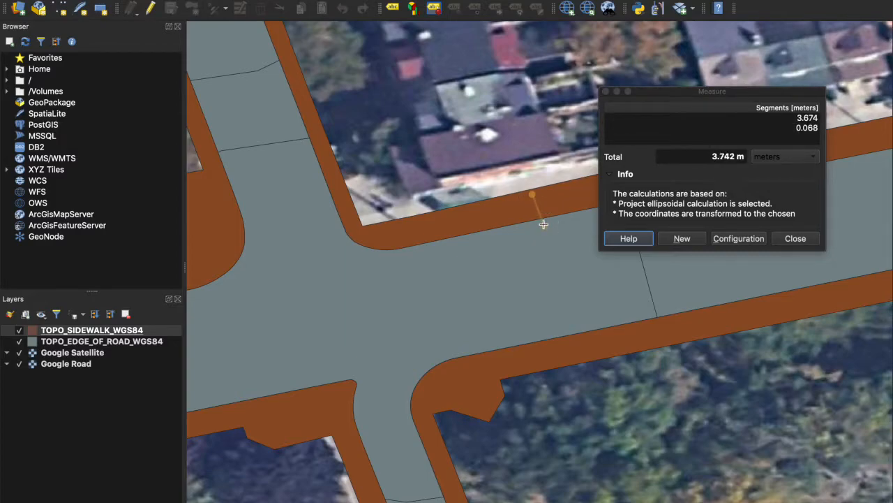
click(558, 250)
click(590, 303)
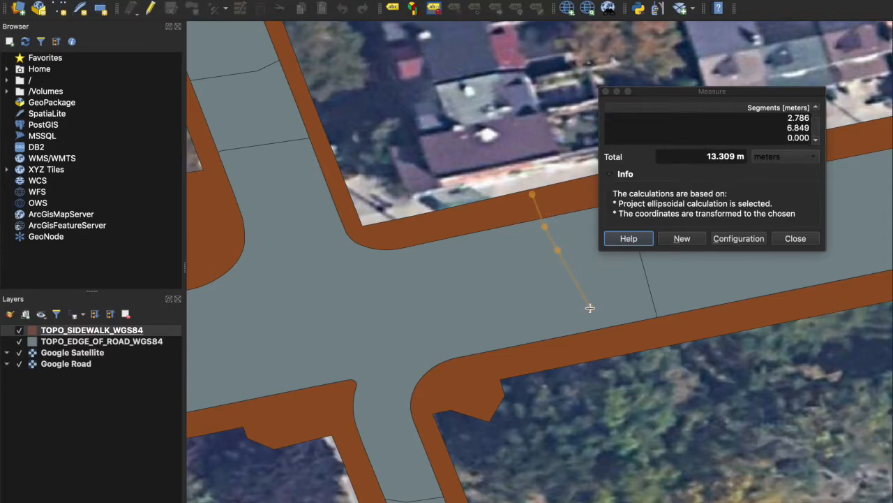
click(686, 239)
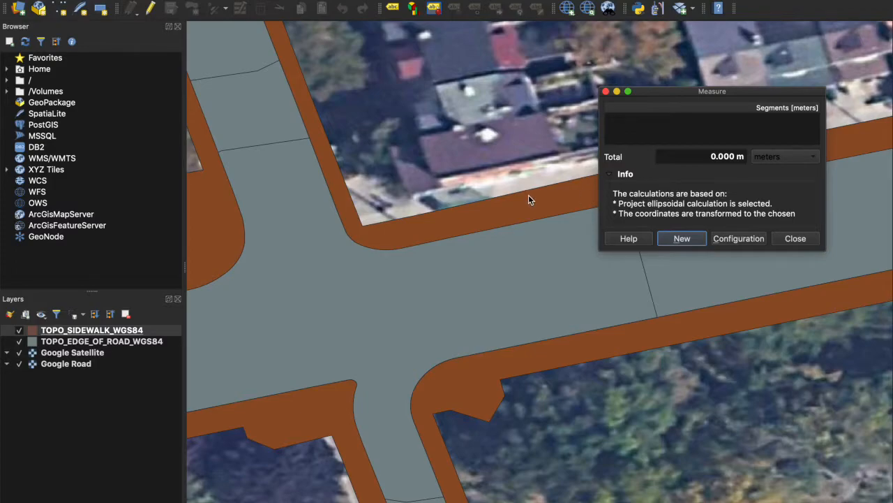
Retry the measurement from the sidewalk's outer edge and clear it again
drag(660, 101, 354, 252)
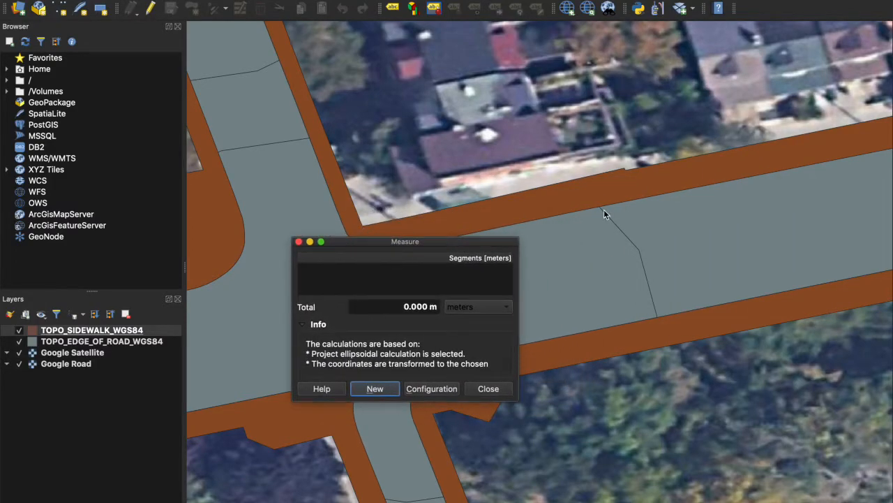
click(548, 188)
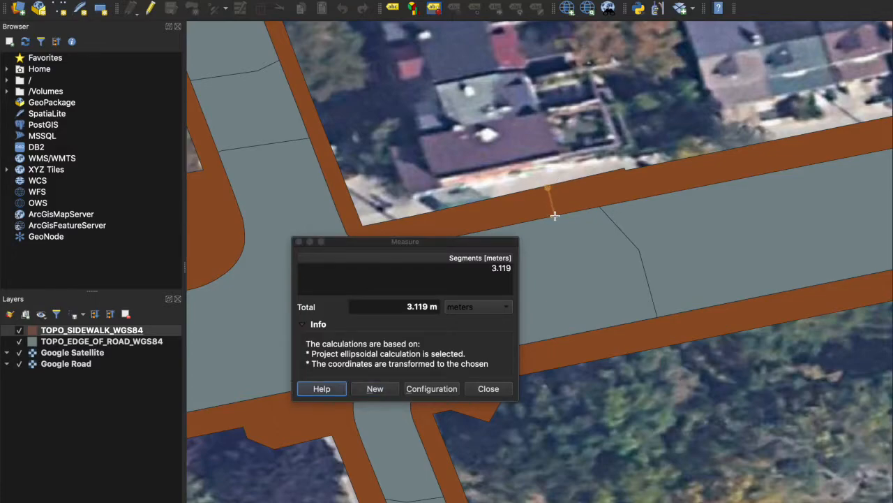
scroll(555, 216, up, 1)
scroll(555, 217, up, 1)
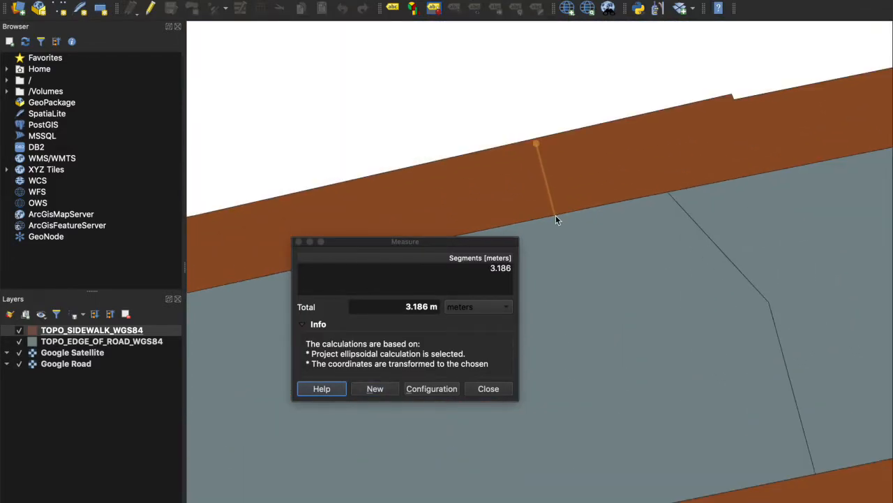
click(556, 214)
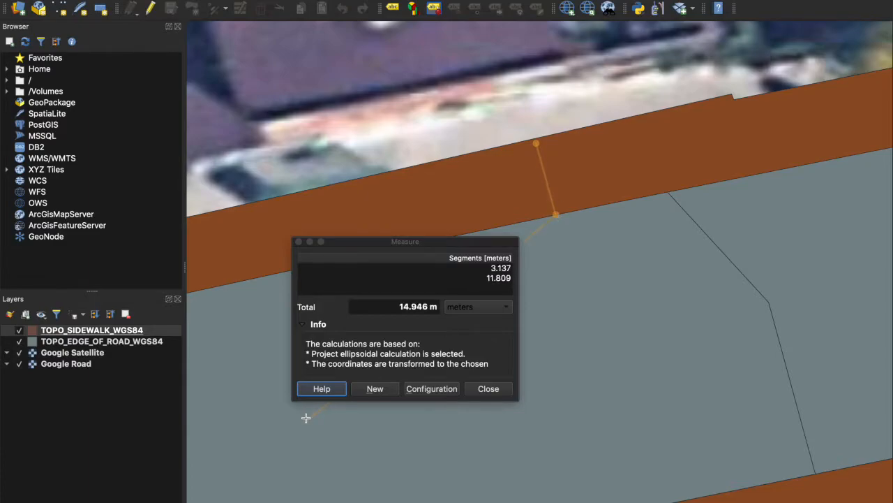
click(376, 388)
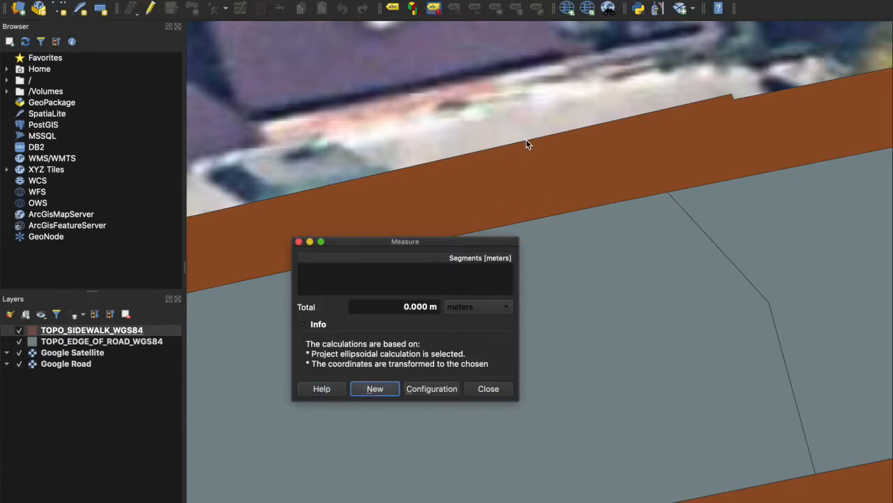
Measure the near sidewalk (~3.27 m), roadway (~12.99 m) and far sidewalk (~3.2 m)
click(526, 142)
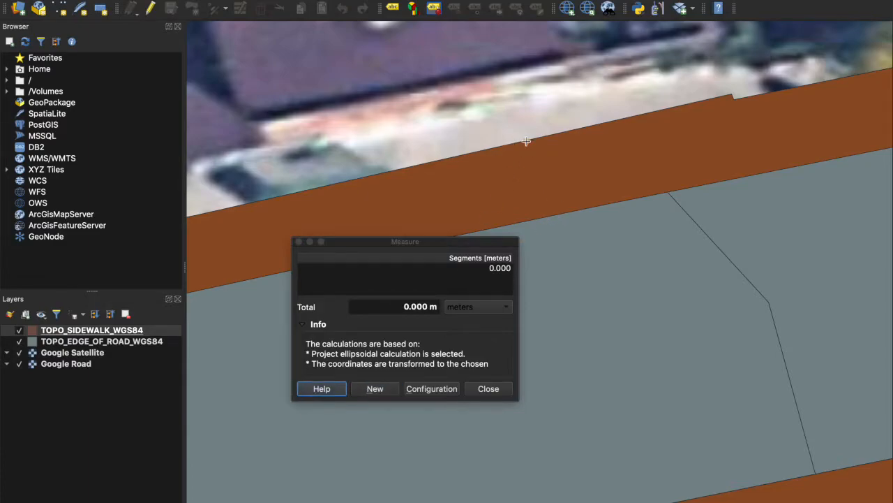
click(546, 216)
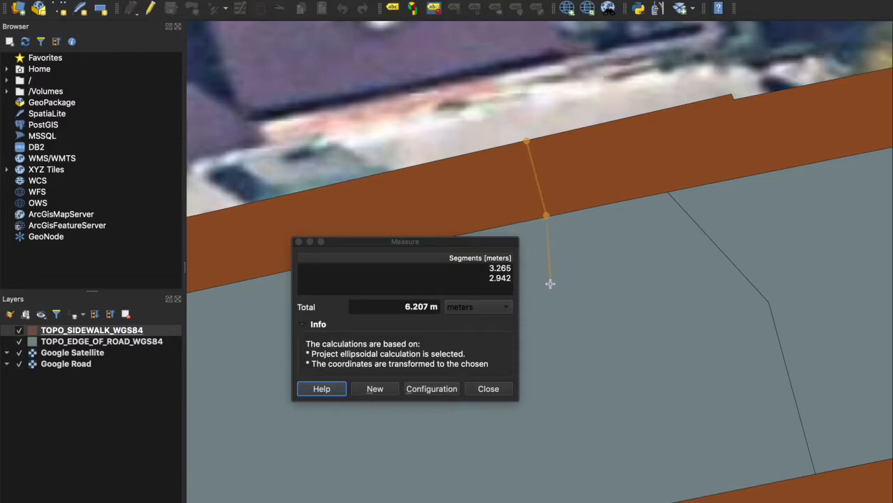
scroll(598, 415, down, 2)
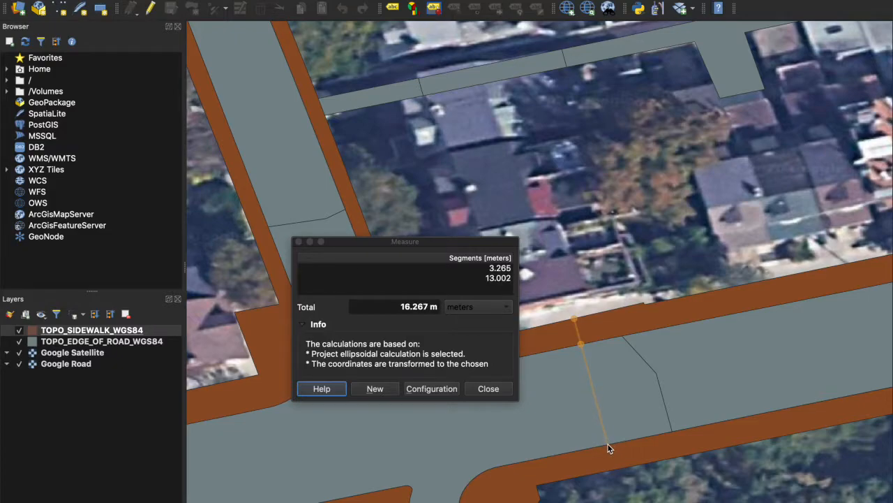
click(607, 444)
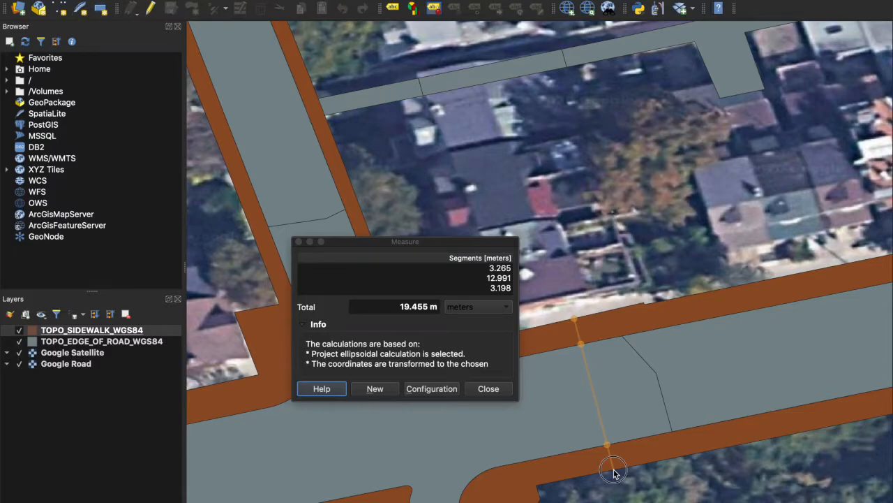
click(613, 471)
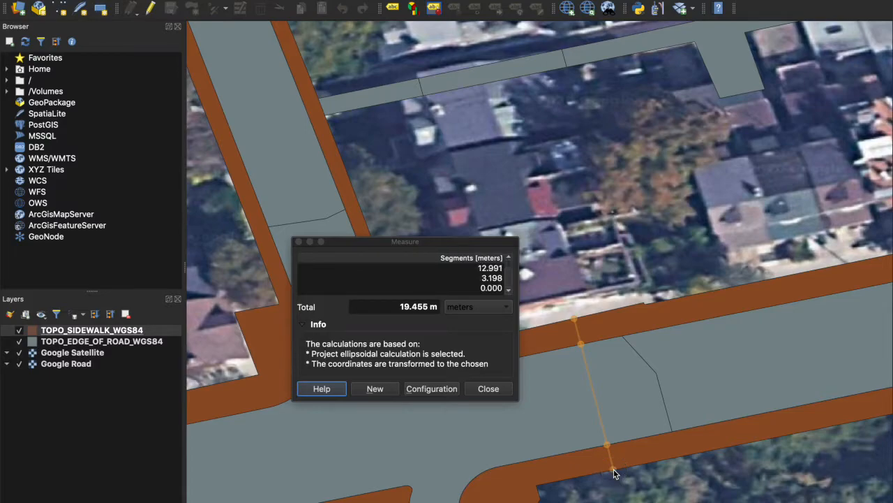
click(510, 270)
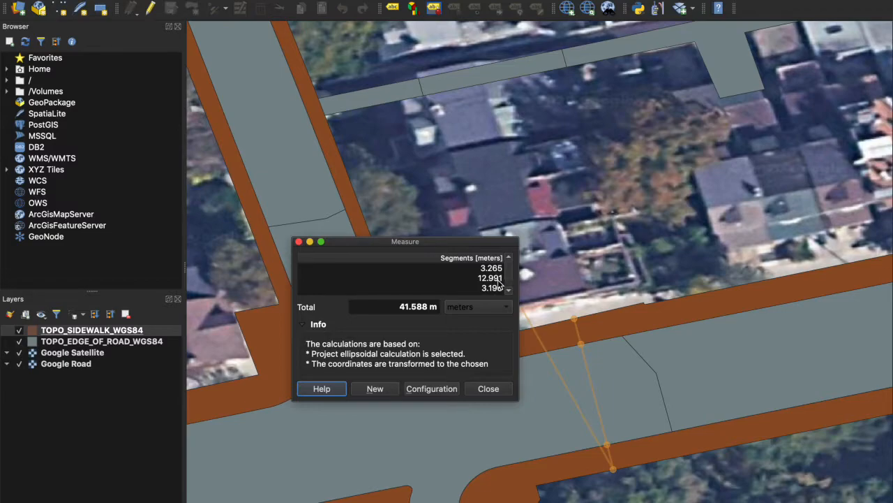
click(508, 290)
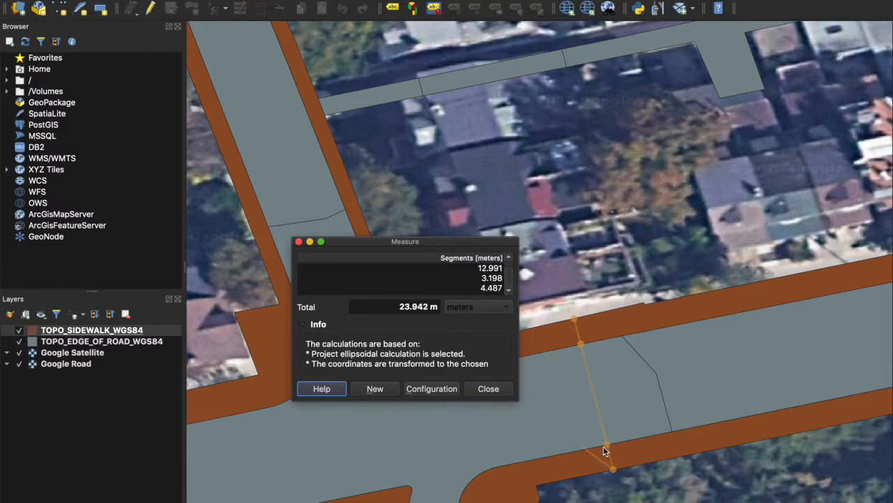
click(491, 312)
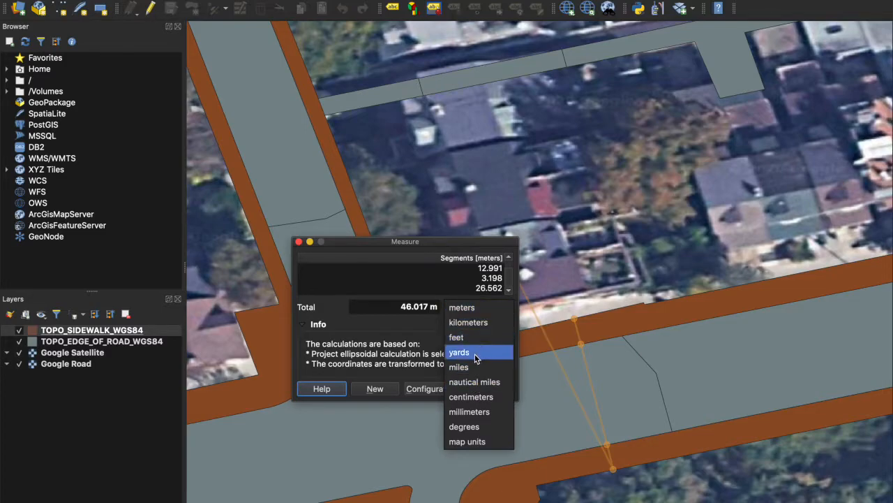
Switch the measurement units to centimeters, back to meters, and close the Measure dialog
click(479, 396)
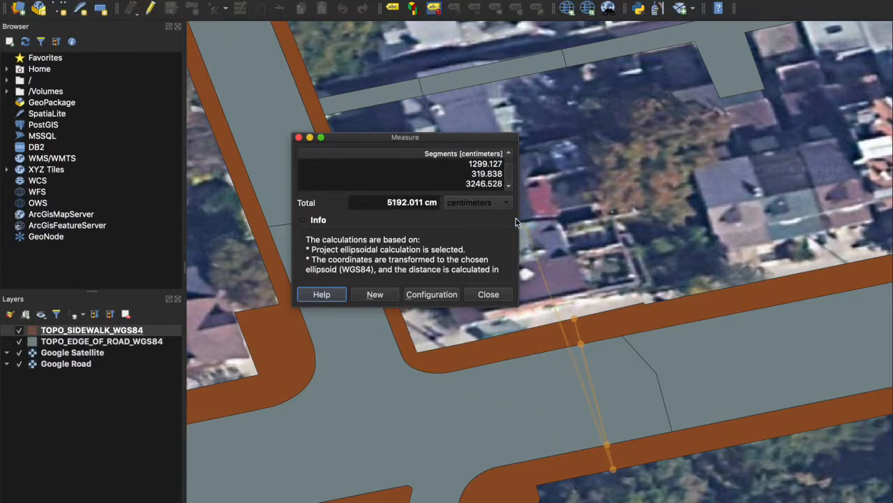
click(495, 202)
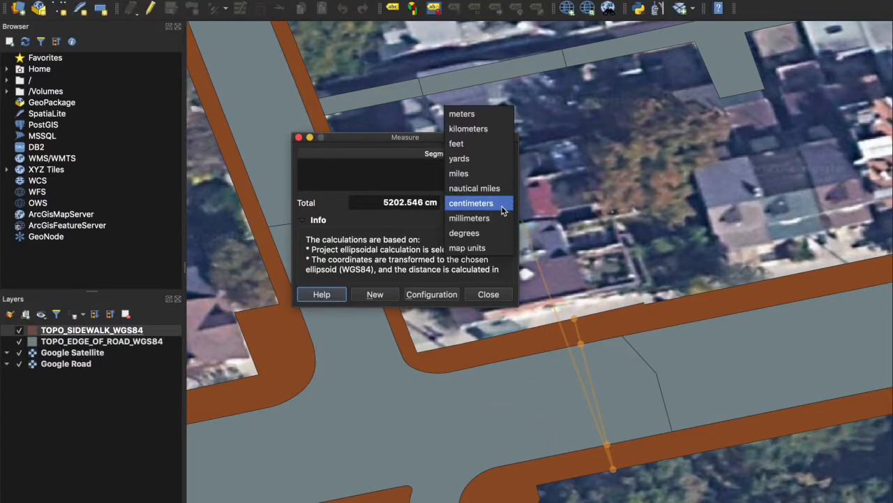
click(487, 114)
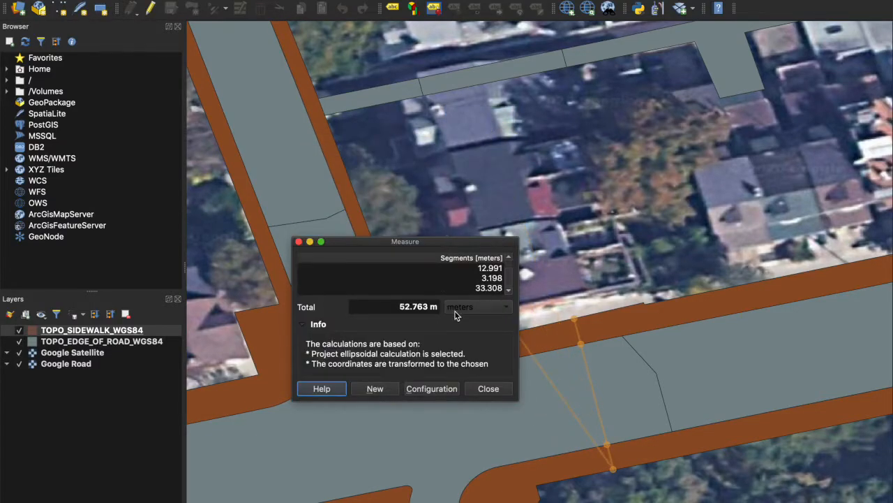
click(479, 389)
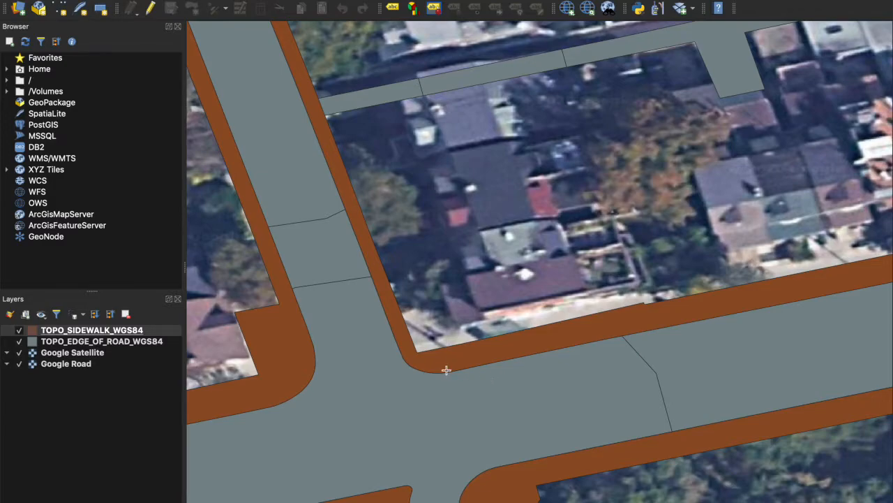
Leave TOPO_EDGE_OF_ROAD_WGS84 hidden so satellite imagery shows between the brown sidewalks
click(19, 330)
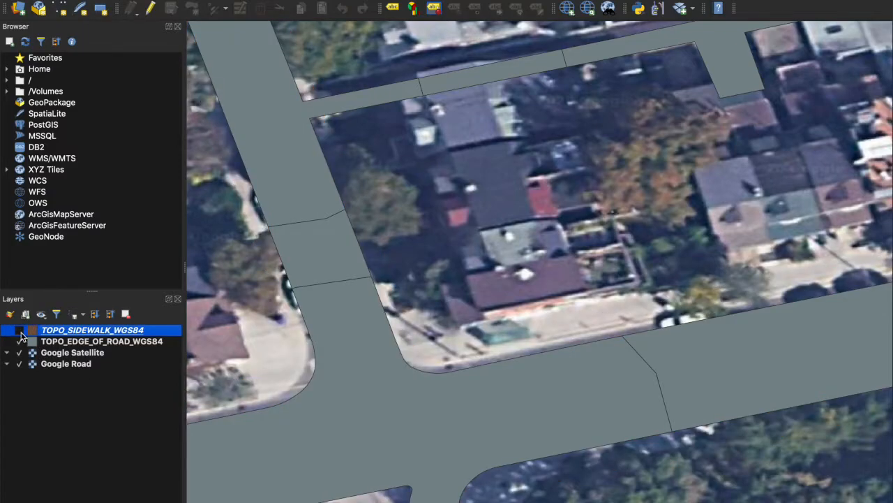
click(20, 330)
click(20, 341)
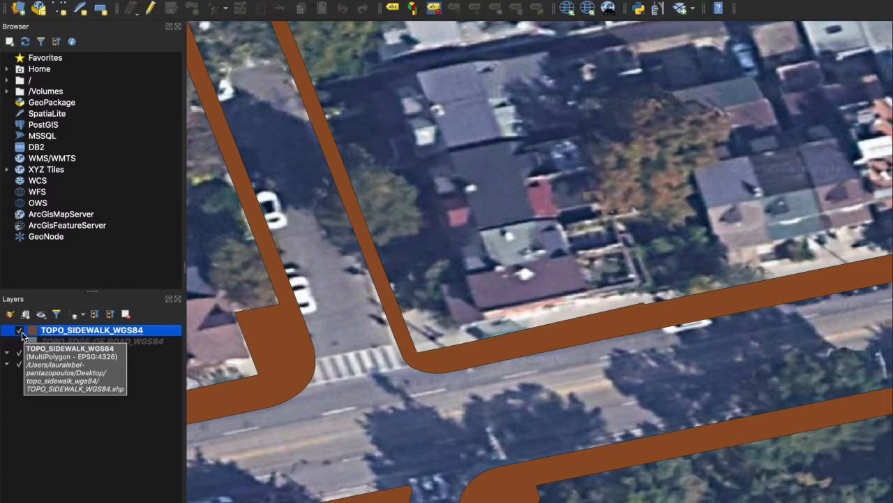
click(22, 331)
click(21, 331)
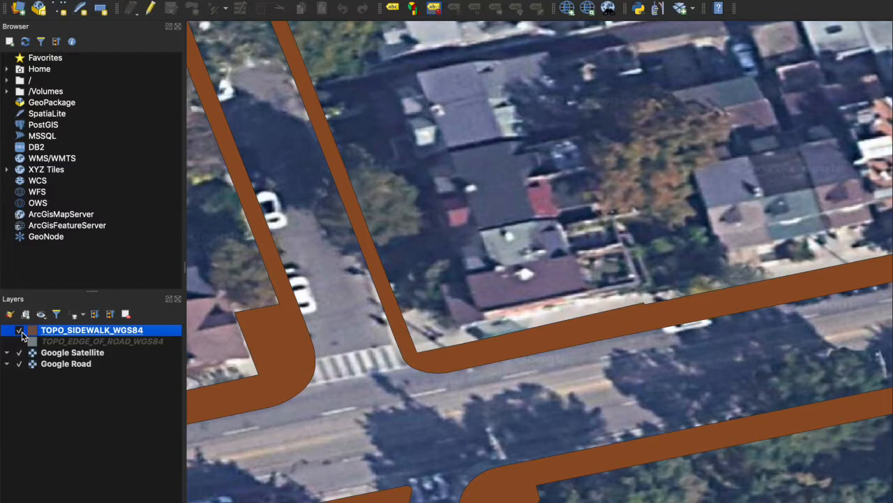
Turn the TOPO_EDGE_OF_ROAD_WGS84 layer back on in the Layers panel
click(20, 342)
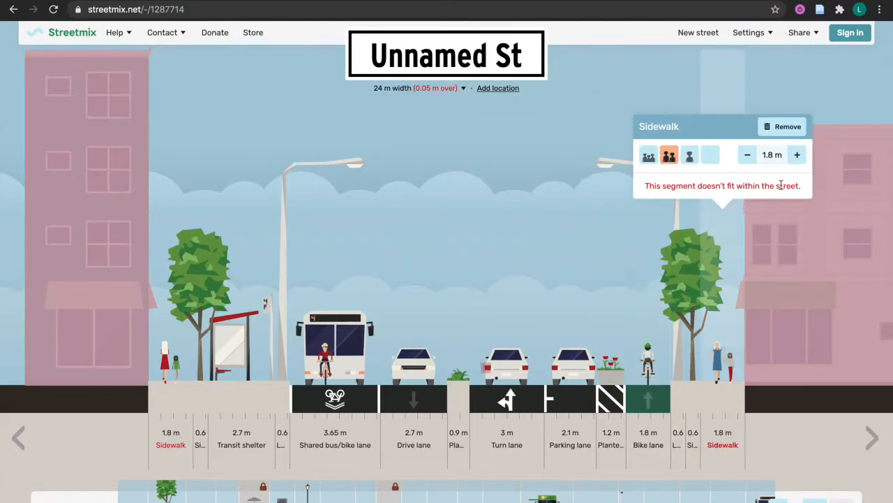
Try arcade and waterfront variants for the right-hand building
mouse_move(820, 243)
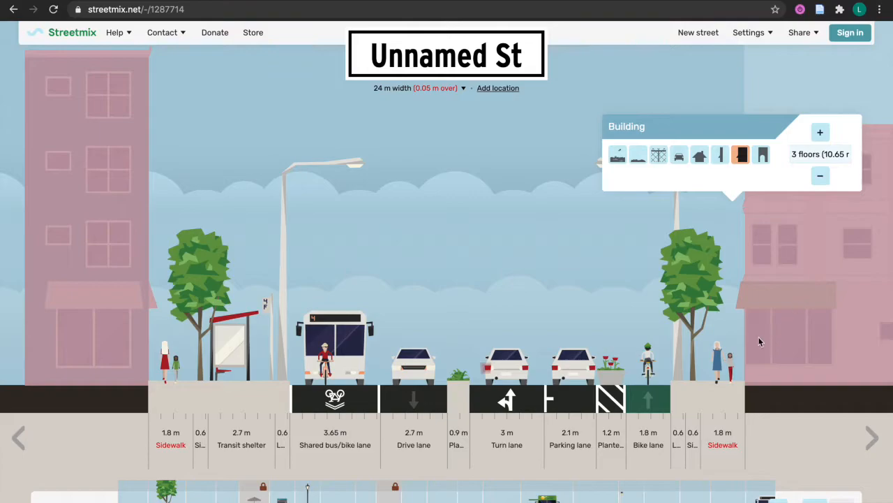
mouse_move(693, 336)
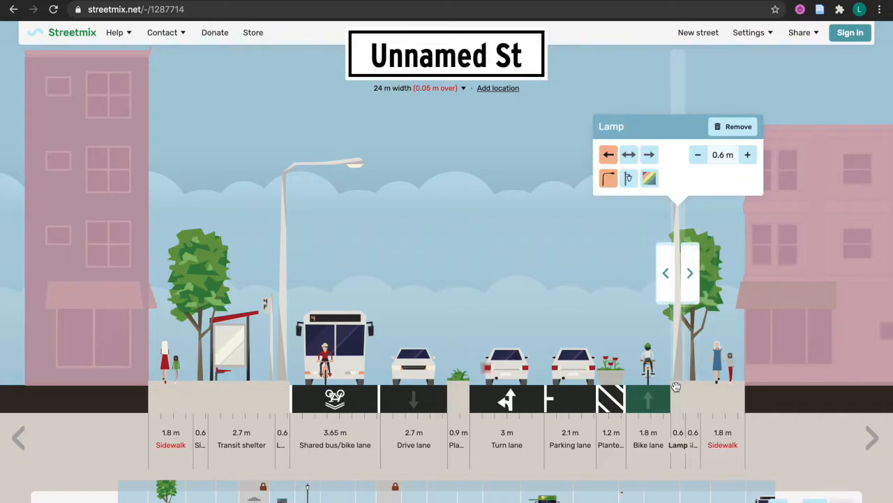
mouse_move(675, 392)
mouse_move(802, 329)
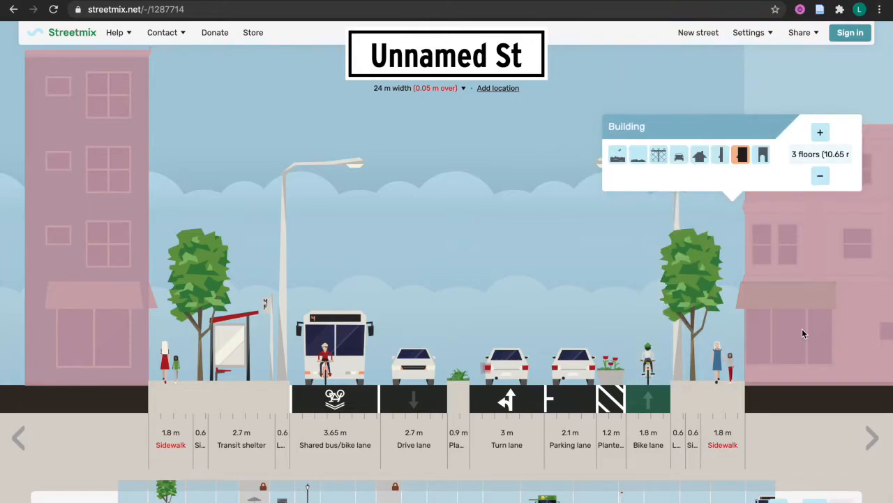
click(759, 156)
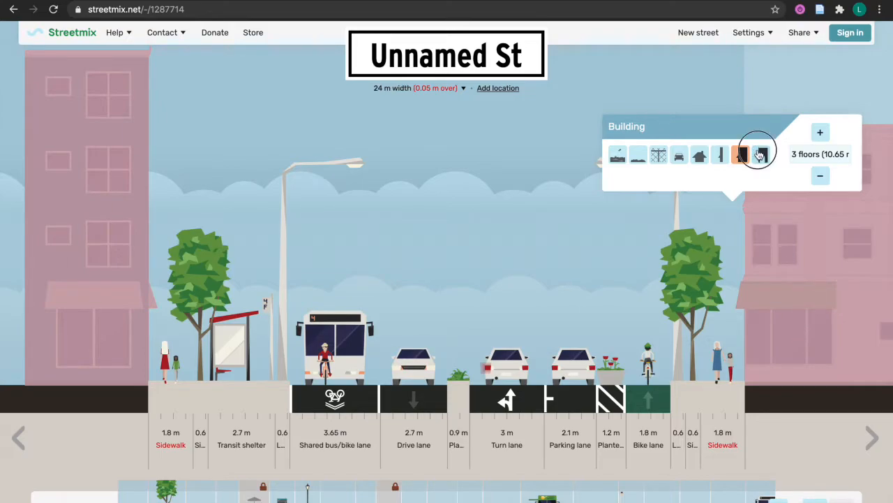
click(618, 158)
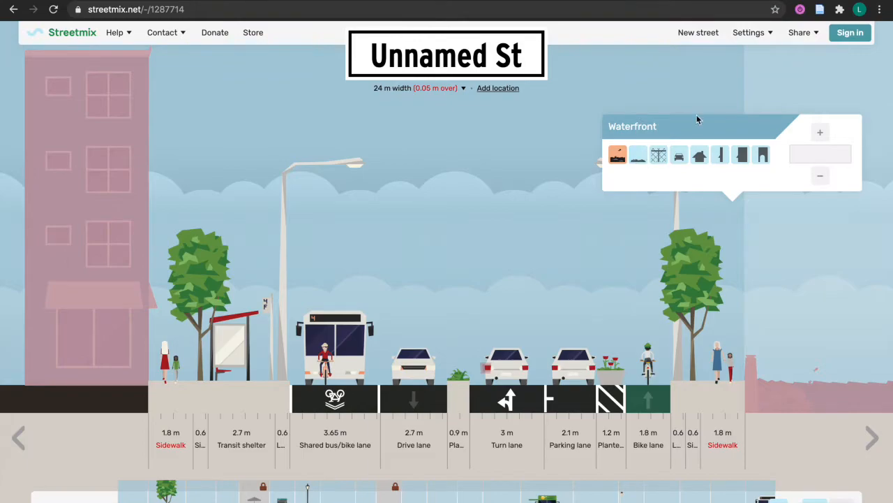
mouse_move(561, 306)
mouse_move(704, 209)
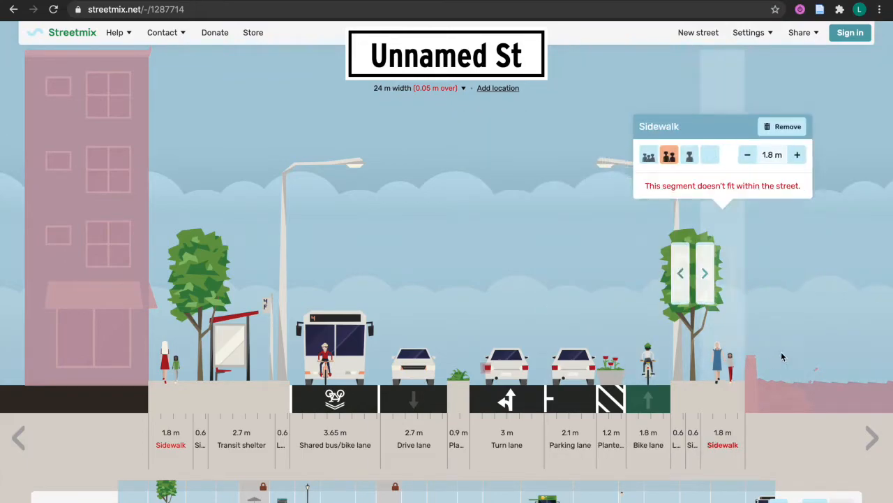
click(786, 211)
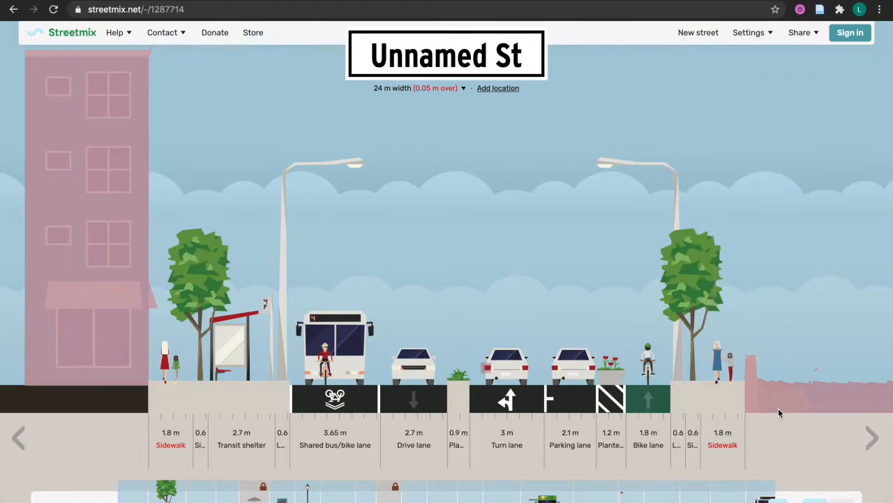
Cycle the right side through arcade, 3-floor, narrow building, home, parking lot and empty lot
mouse_move(795, 365)
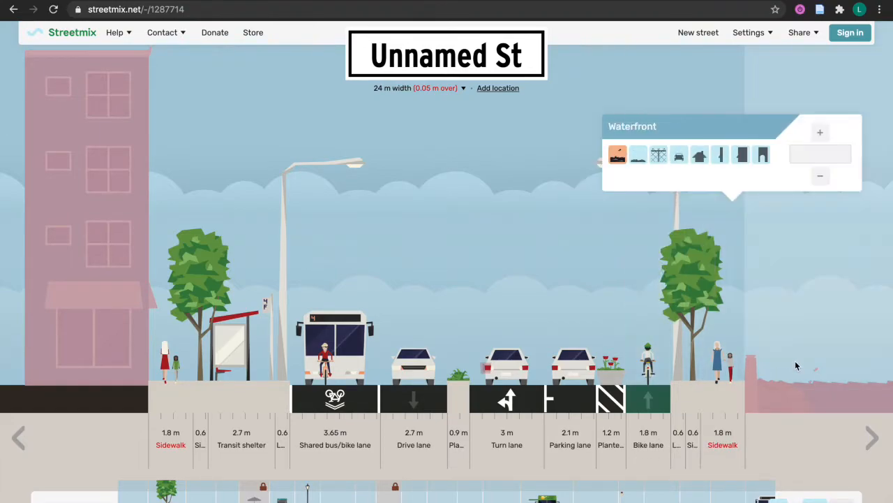
click(764, 159)
click(742, 155)
click(722, 156)
click(700, 156)
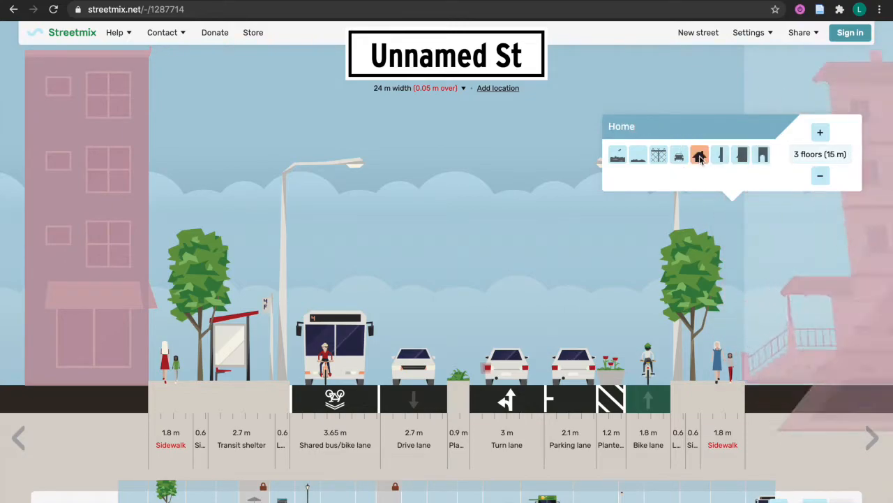
click(677, 165)
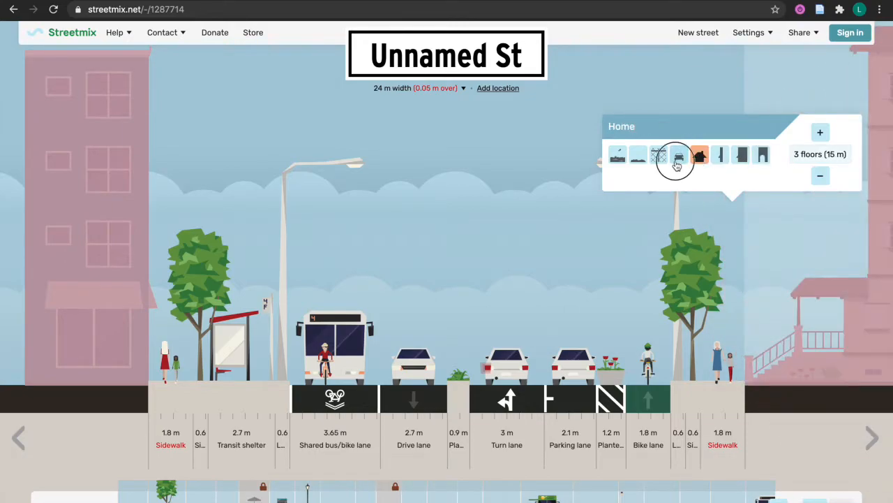
click(660, 159)
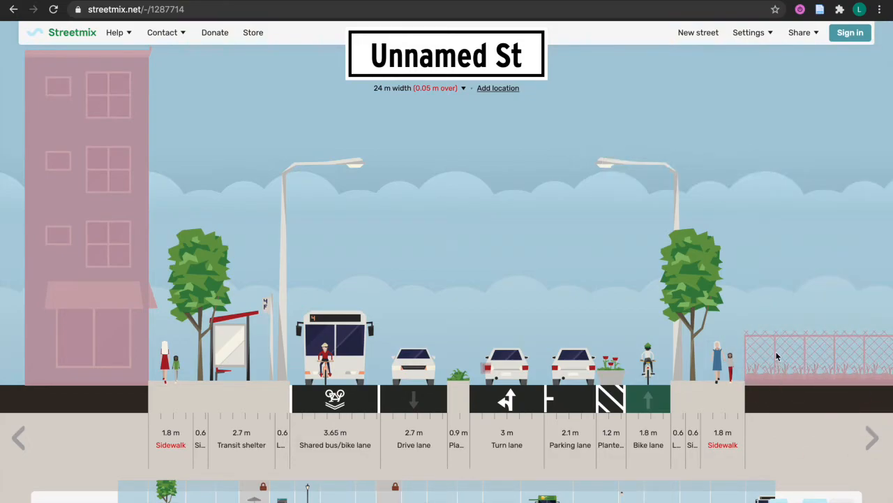
Try rainbow-banner and curved lamp styles, settling on the pedestrian lamp post
mouse_move(786, 314)
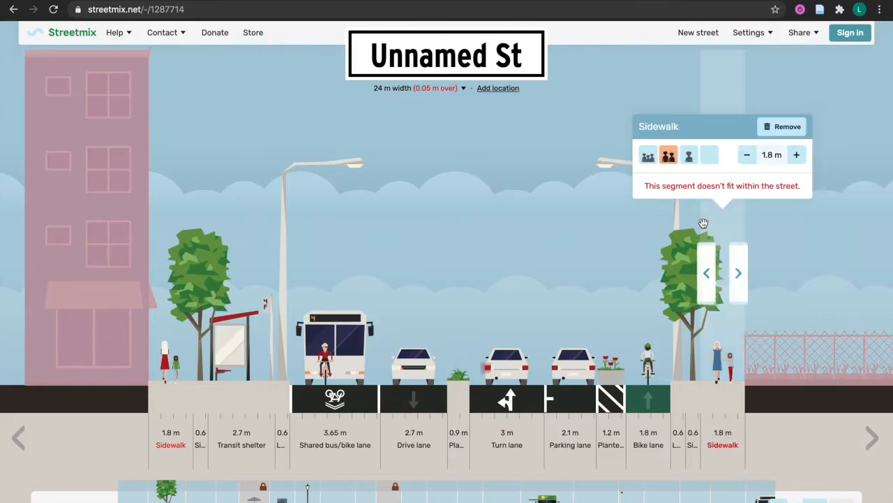
mouse_move(678, 211)
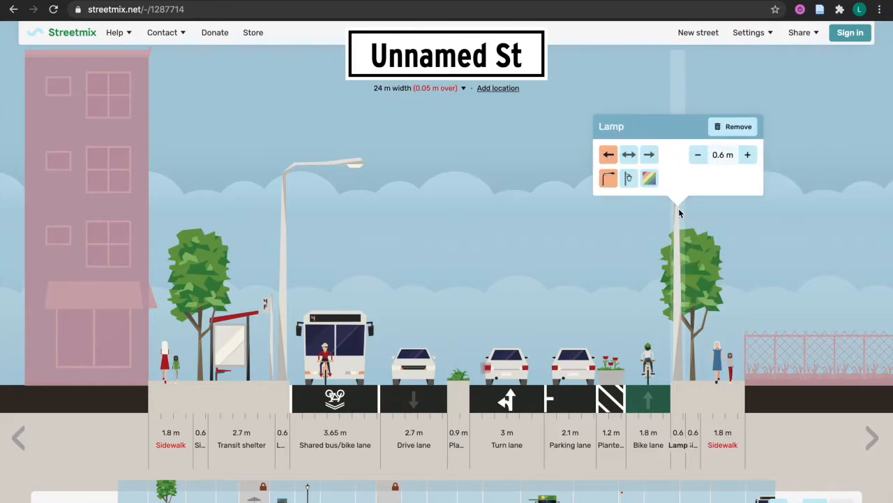
click(629, 180)
click(649, 179)
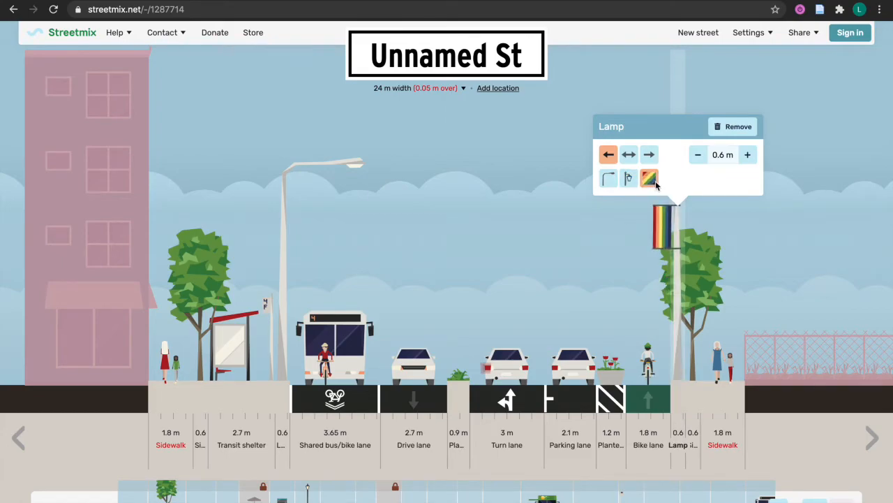
click(649, 155)
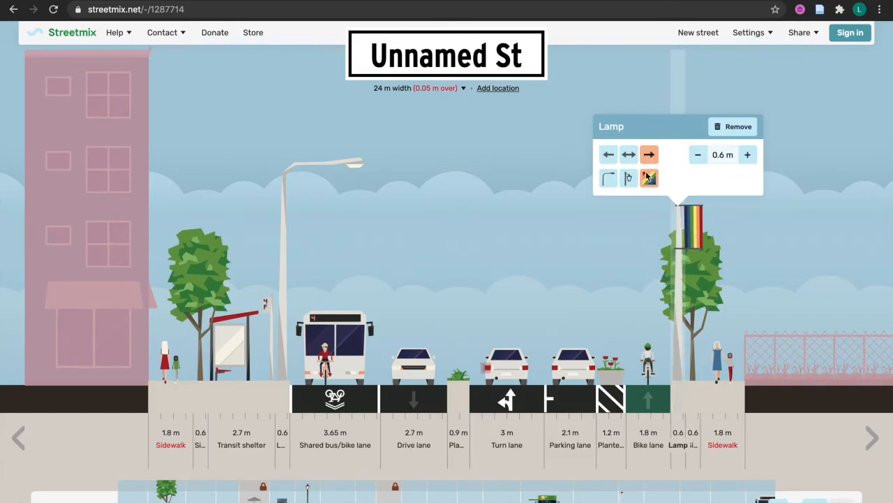
click(630, 179)
click(649, 179)
click(629, 179)
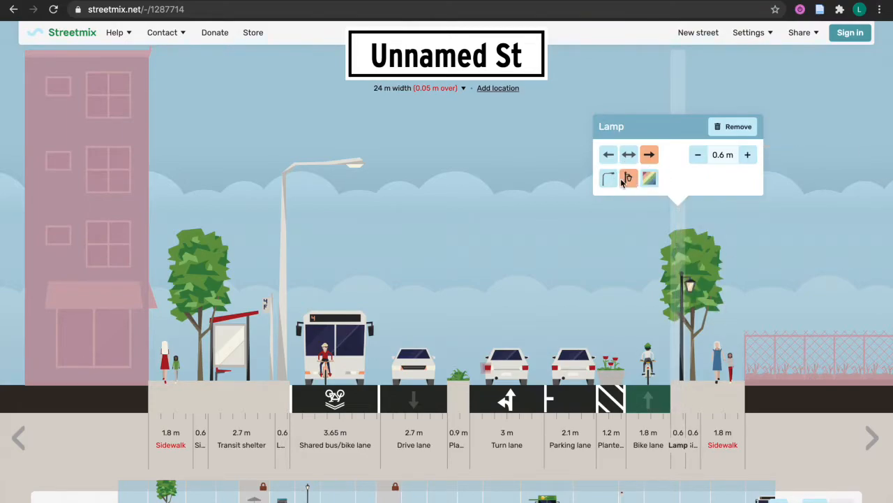
click(608, 180)
click(628, 179)
mouse_move(544, 301)
mouse_move(500, 330)
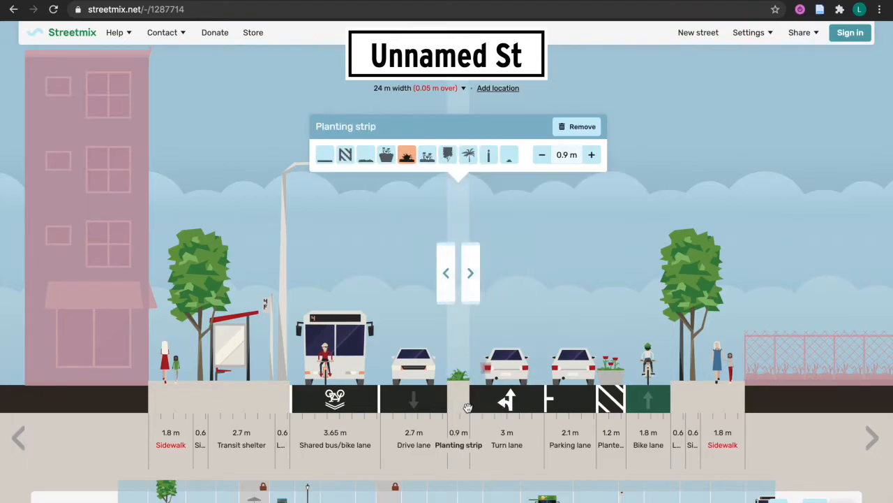
mouse_move(356, 436)
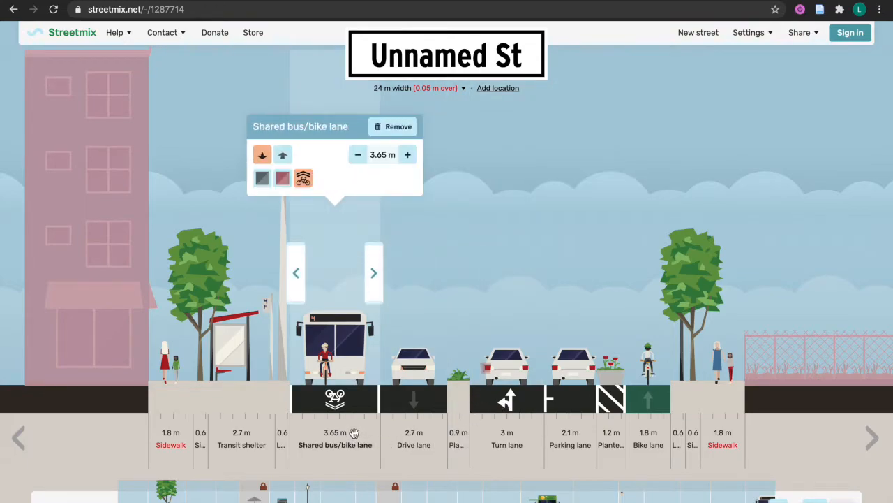
click(382, 151)
click(382, 152)
click(392, 153)
drag(381, 153, 395, 156)
click(382, 155)
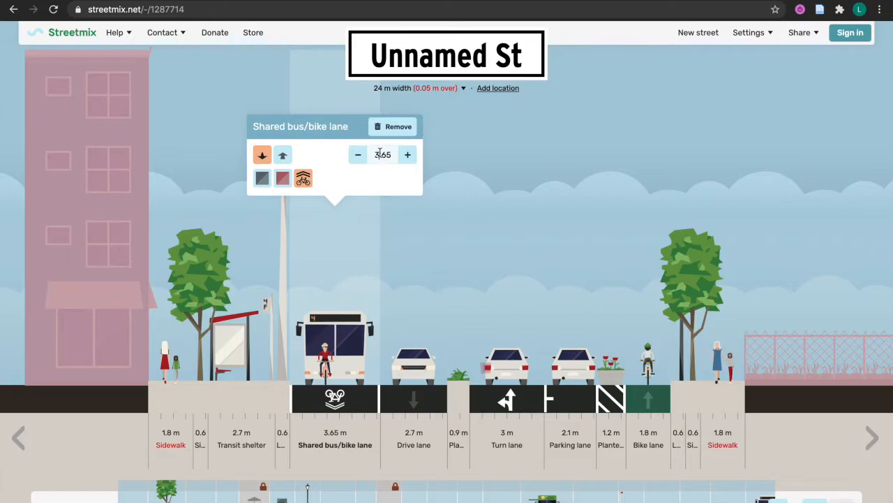
click(391, 154)
click(378, 156)
click(383, 156)
click(388, 155)
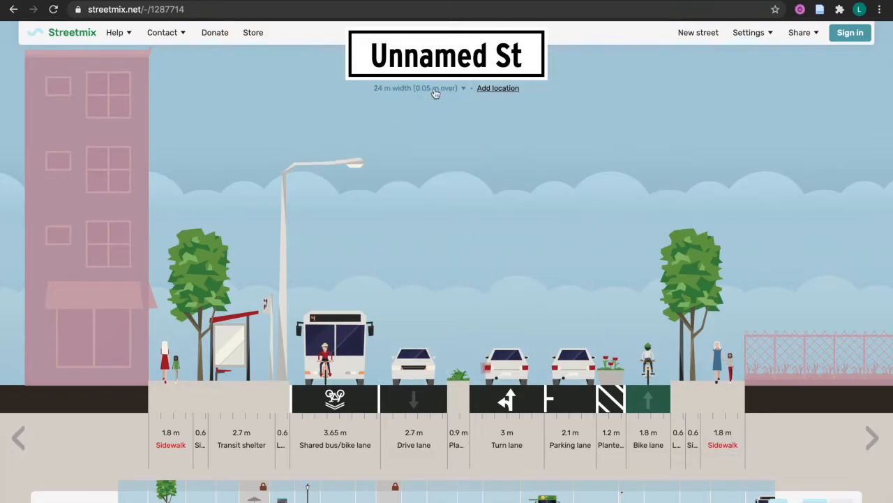
Set the street width to a custom 35.05 m
click(463, 92)
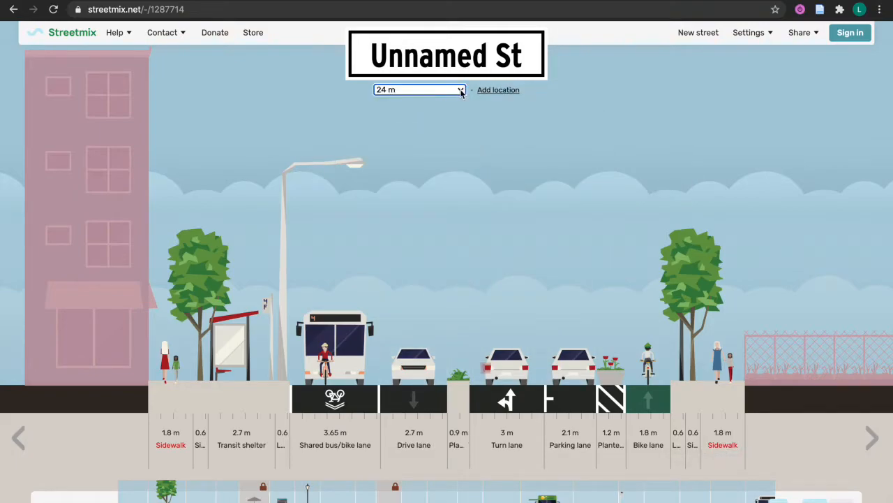
click(460, 91)
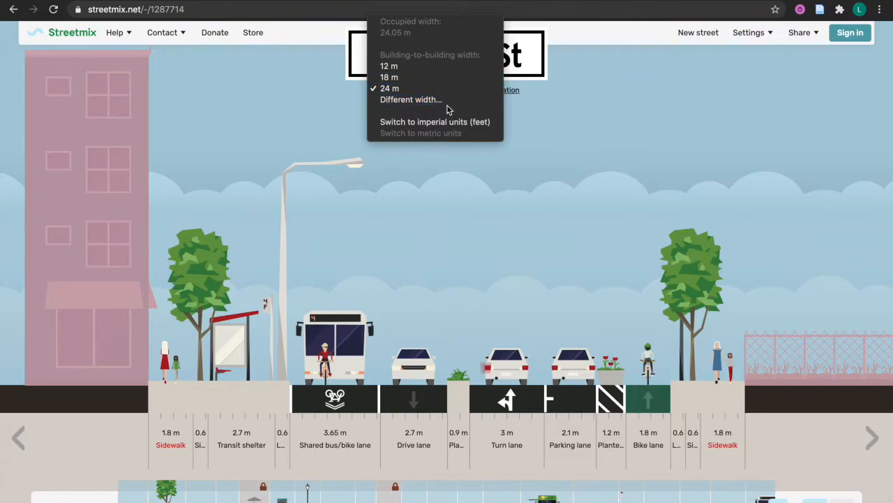
click(445, 102)
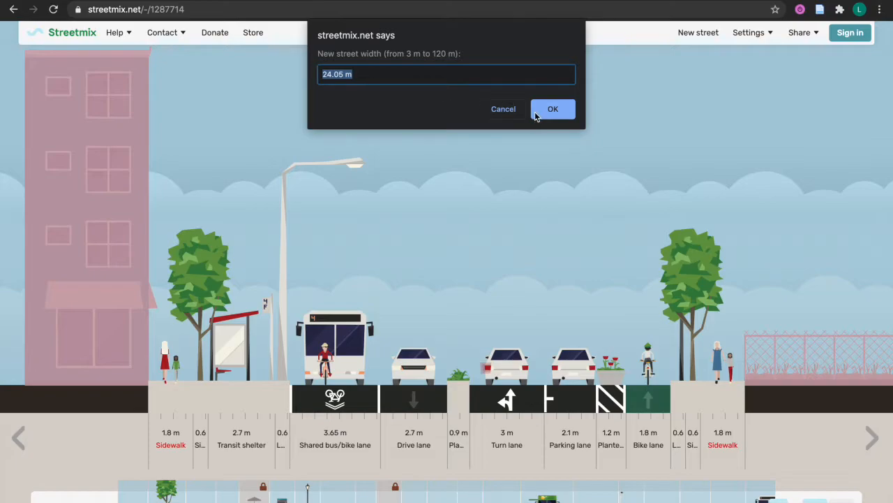
drag(327, 75, 322, 74)
text(35)
click(567, 106)
Rename the street to 'Name St'
click(487, 56)
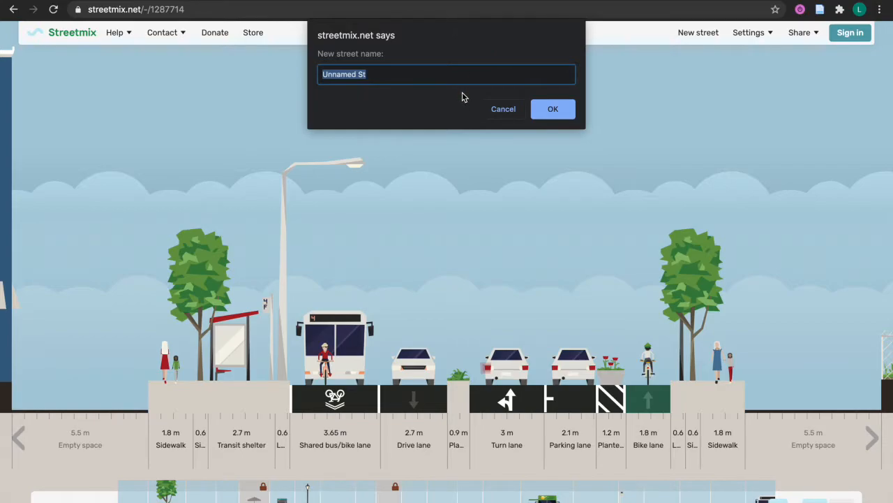
text(Nam)
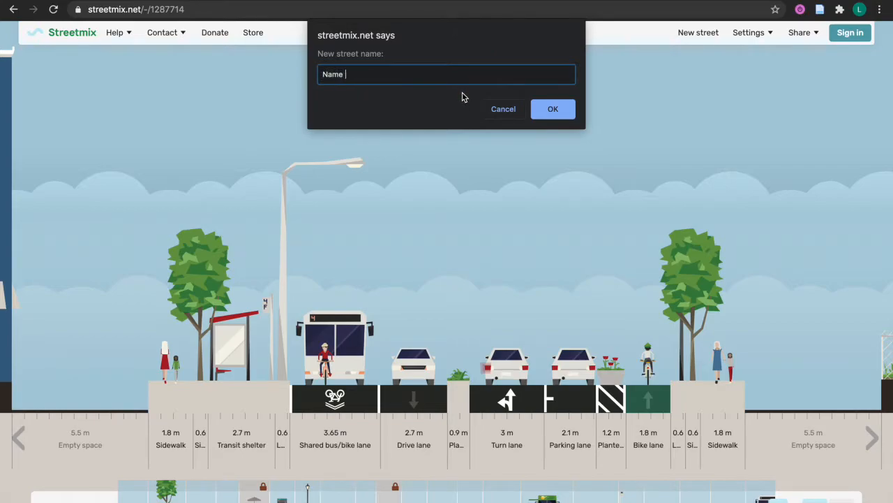
click(534, 113)
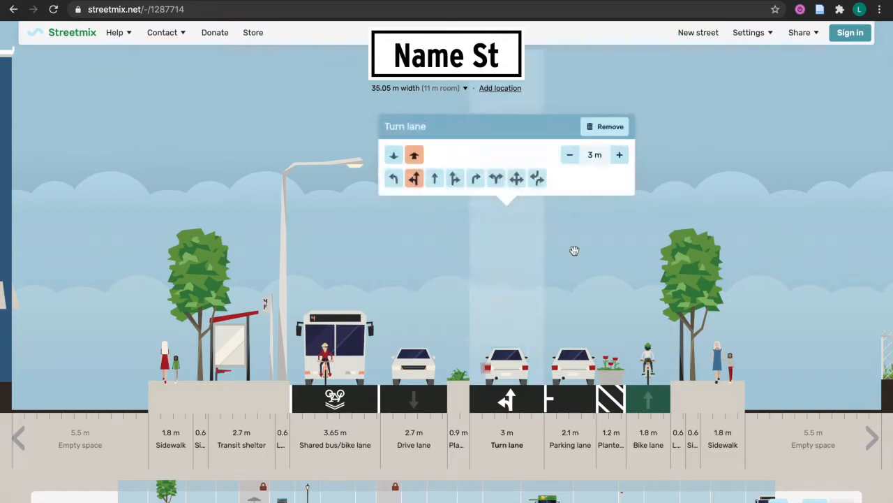
mouse_move(409, 432)
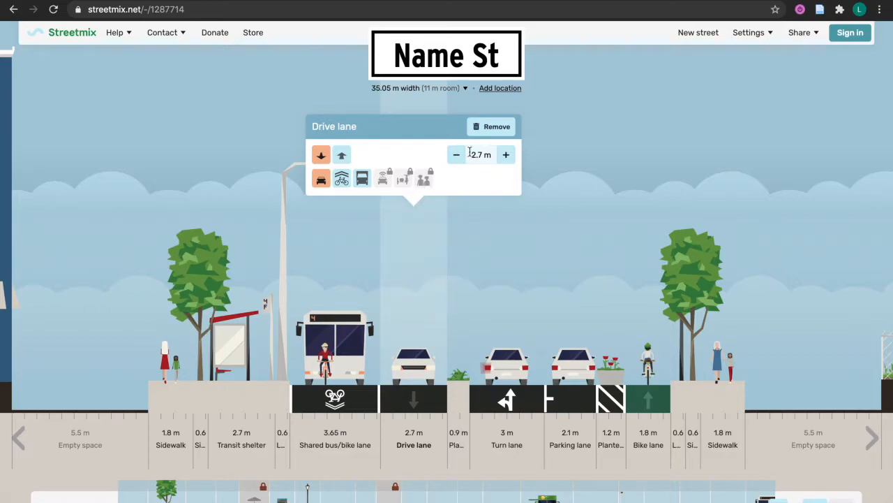
mouse_move(509, 244)
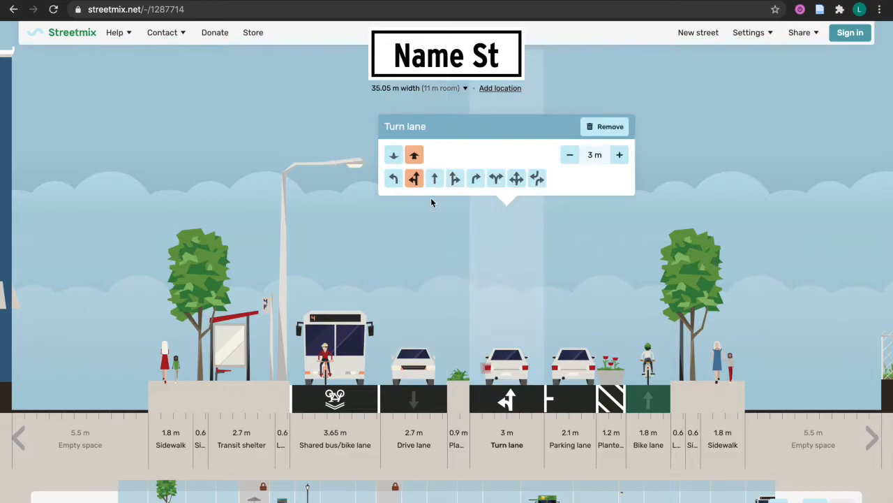
mouse_move(436, 253)
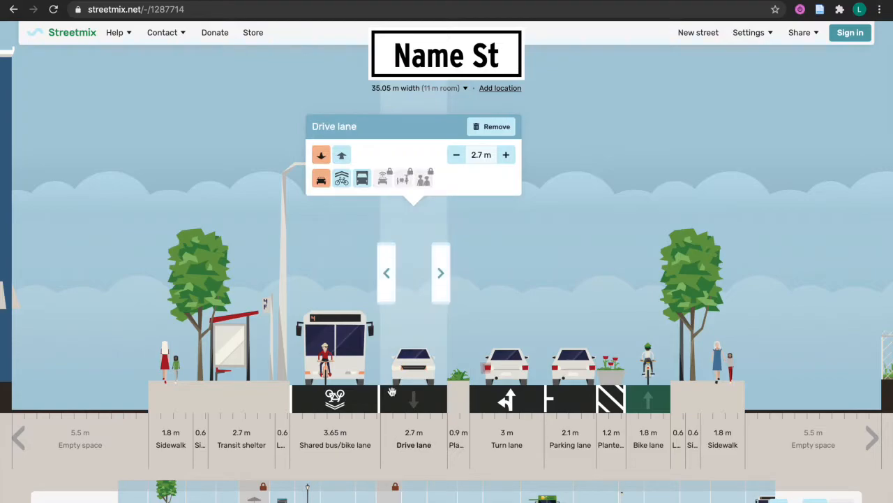
click(342, 156)
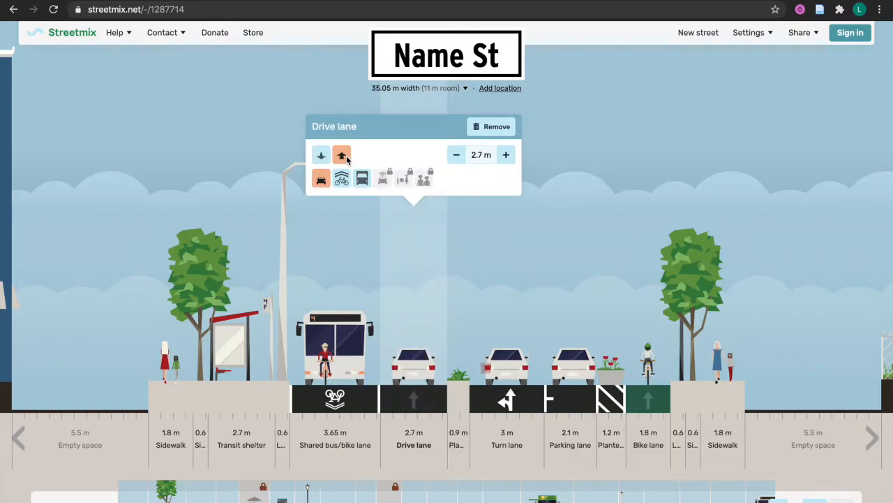
click(322, 156)
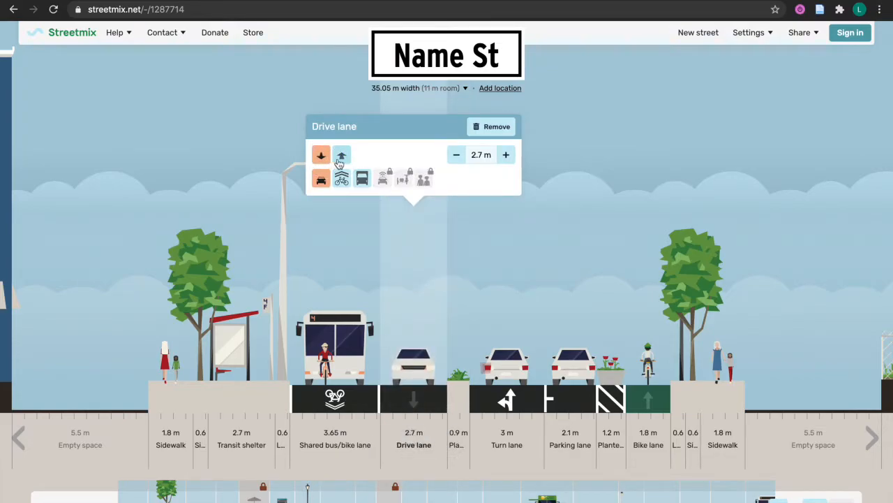
click(342, 159)
click(321, 155)
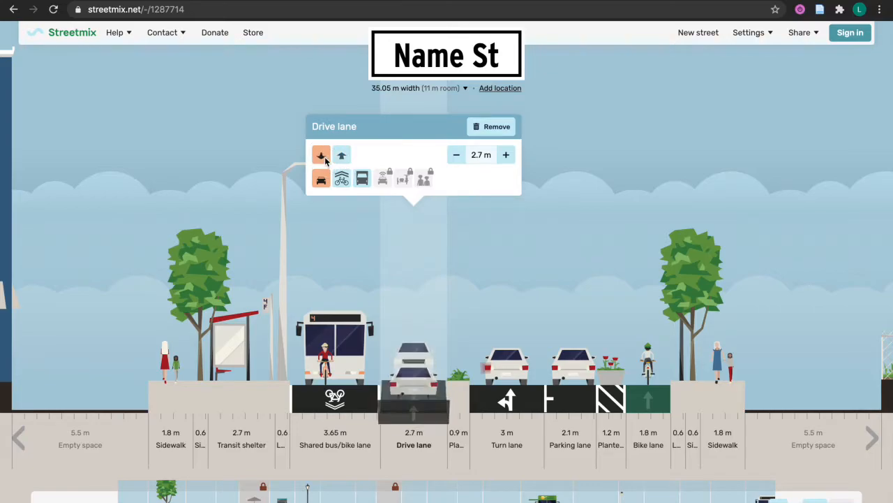
click(341, 180)
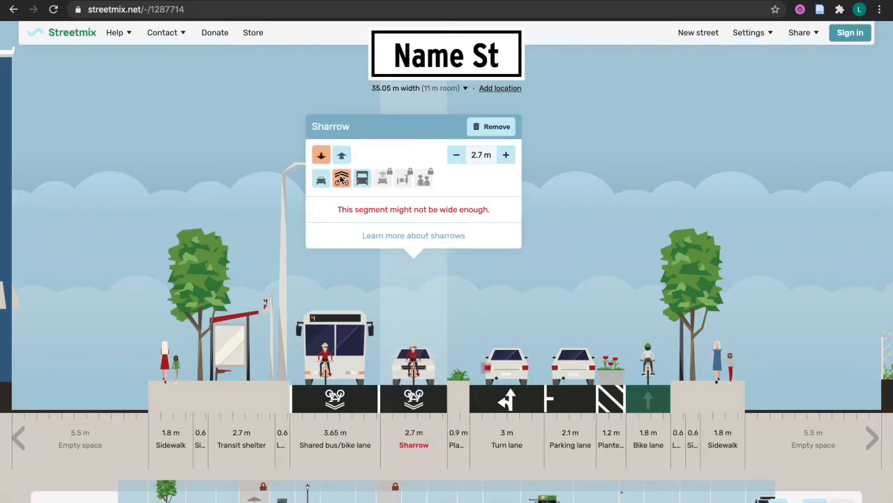
click(360, 178)
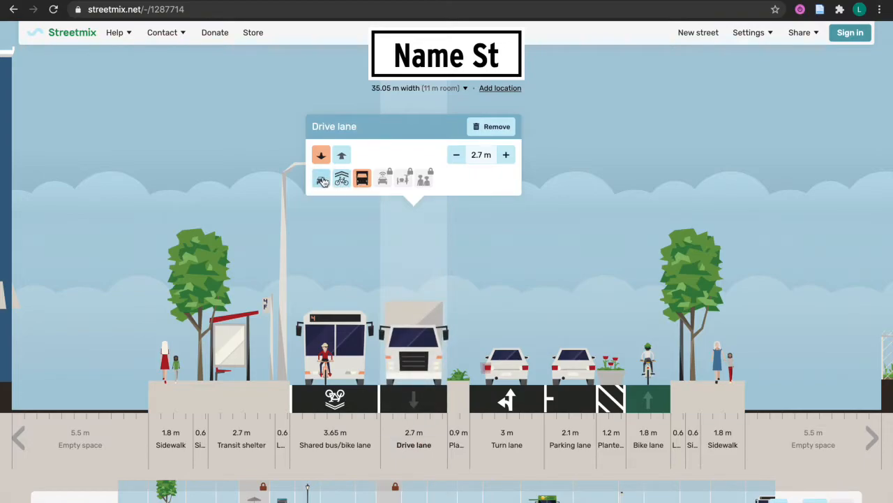
click(322, 180)
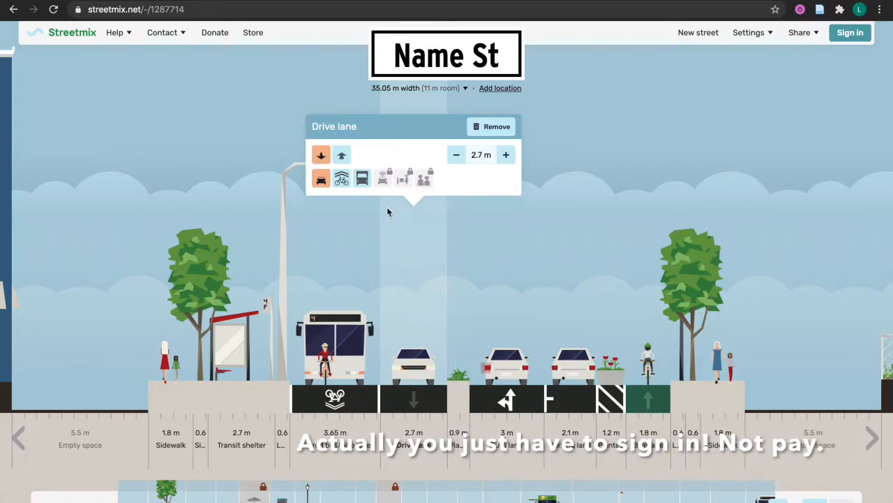
mouse_move(363, 241)
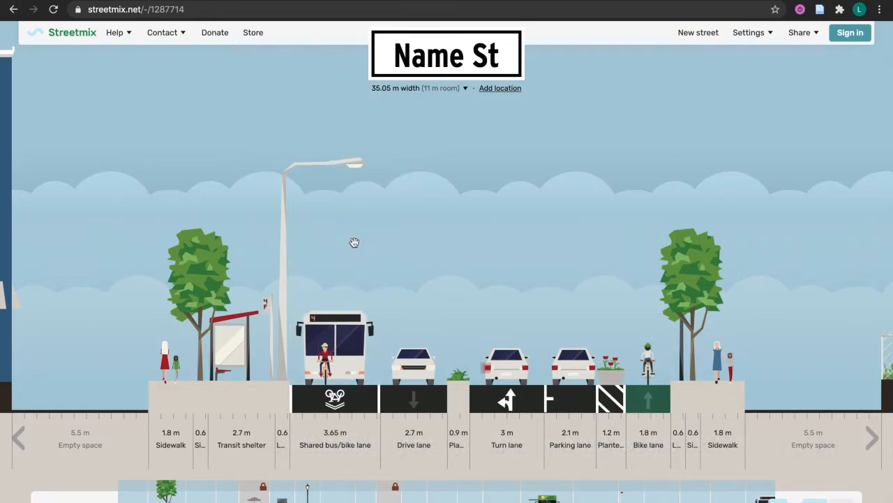
Add a parklet between the planter and bike lane and try it facing left and right
mouse_move(648, 385)
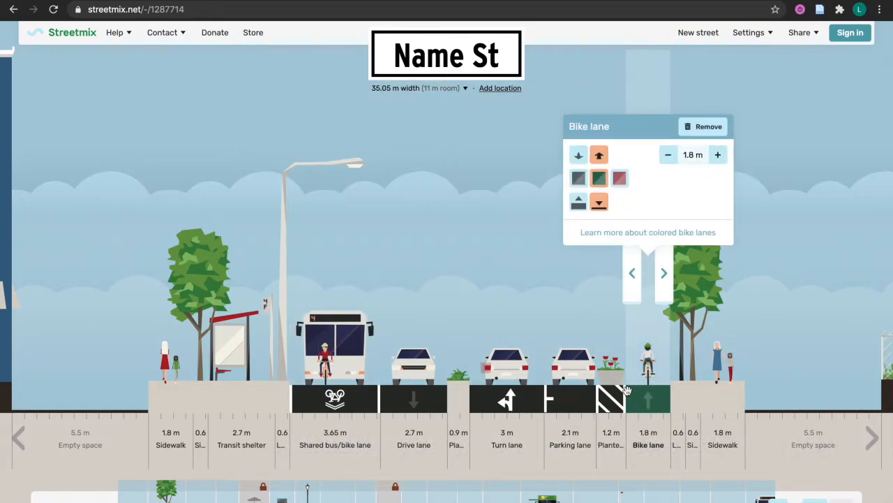
mouse_move(611, 392)
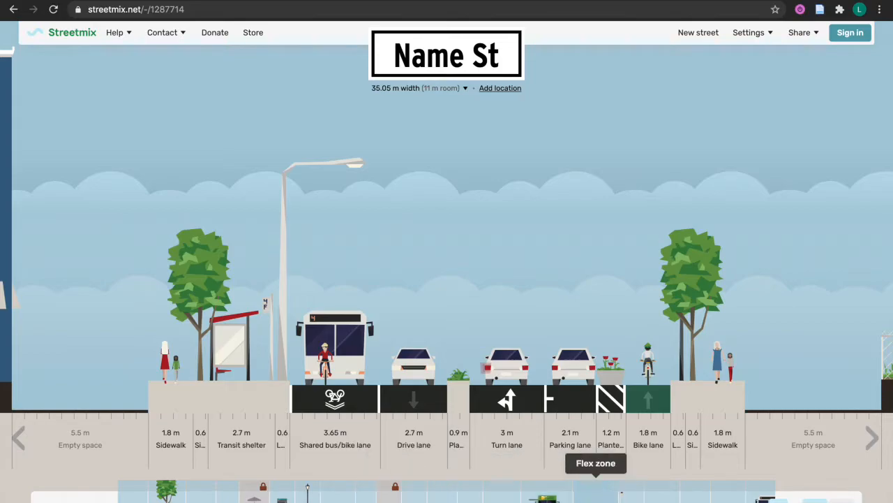
click(779, 500)
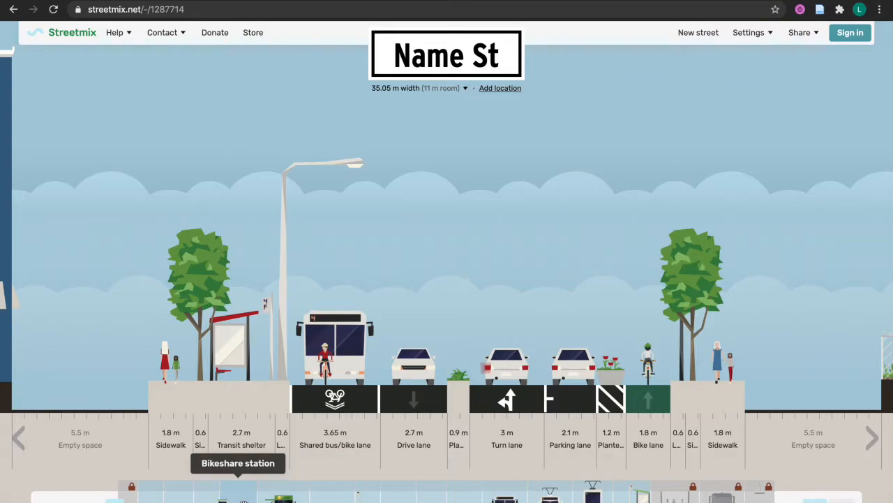
scroll(447, 492, left, 3)
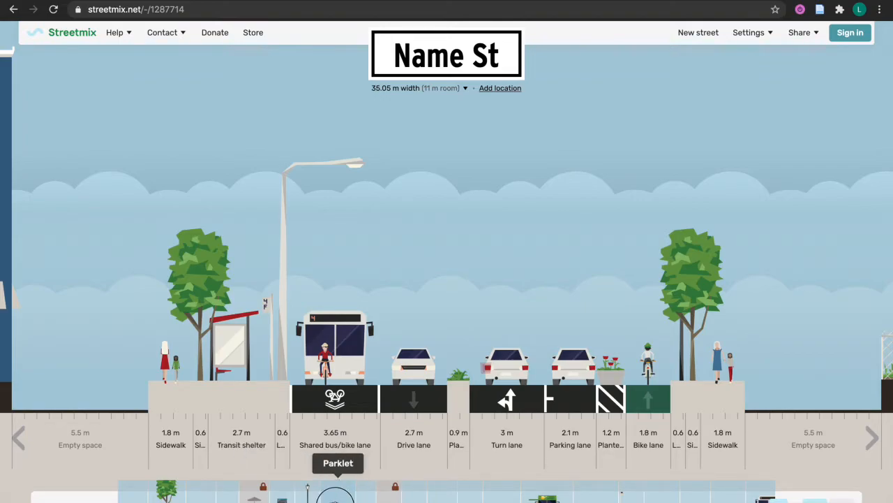
drag(335, 495, 639, 375)
mouse_move(639, 373)
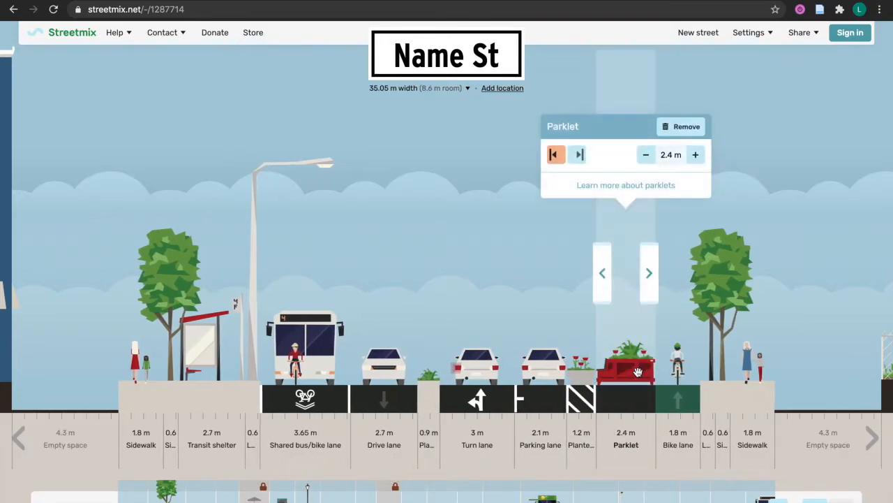
click(579, 157)
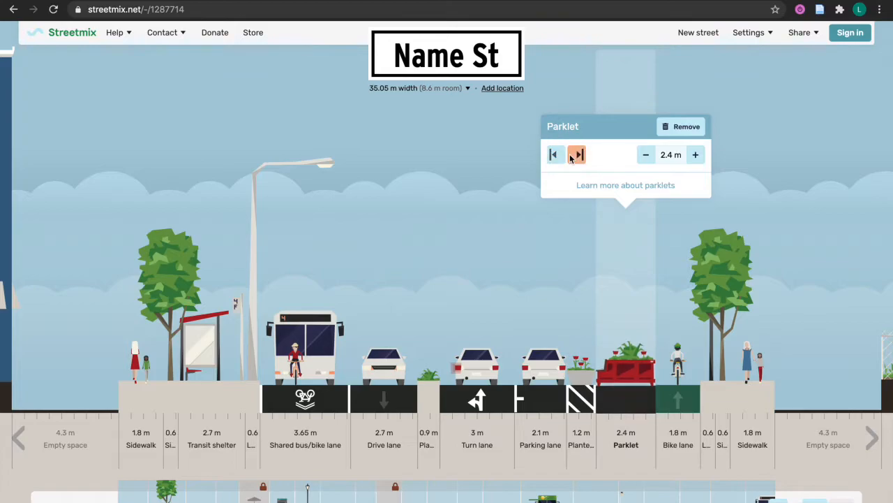
click(553, 155)
click(578, 155)
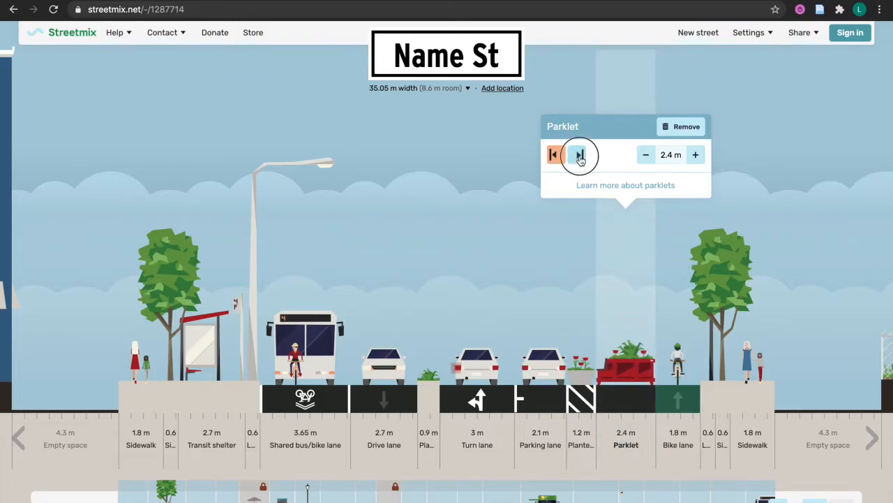
Resize the parklet between 2 m and 2.4 m, then narrow it to 1.5 m
click(648, 155)
click(650, 155)
click(697, 155)
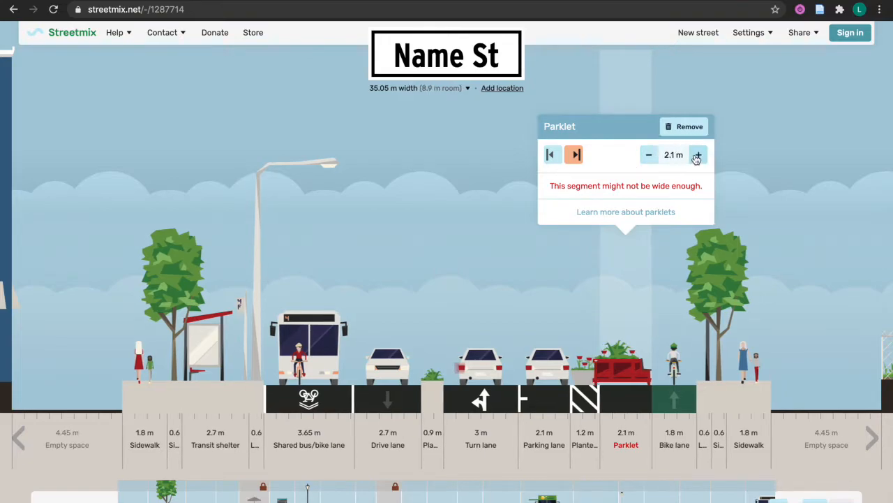
click(698, 155)
click(649, 155)
click(649, 155)
click(650, 155)
click(650, 156)
Shrink the parklet to 0.7 m, remove it, and add a narrow buffer strip there
click(650, 155)
click(650, 155)
click(649, 155)
click(650, 155)
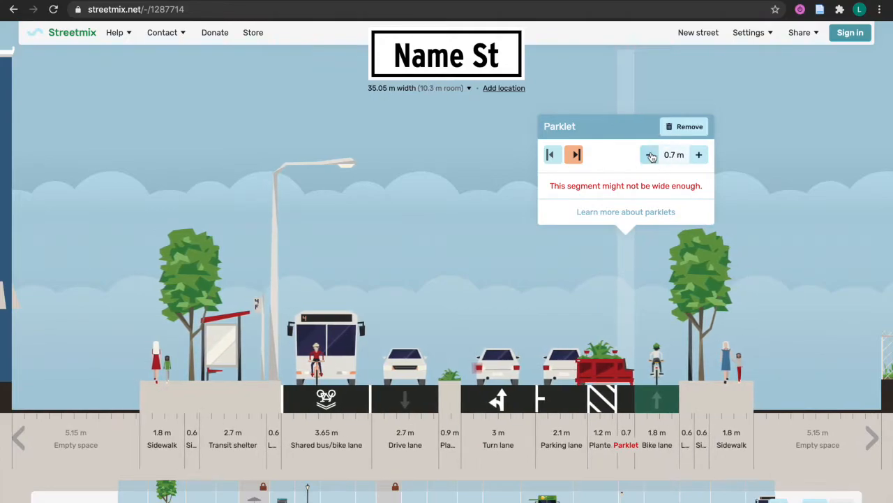
click(682, 139)
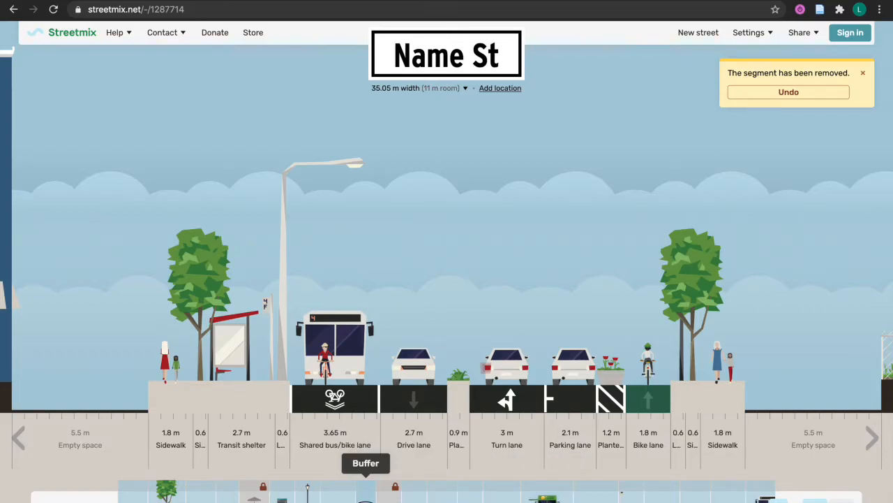
drag(366, 488, 639, 370)
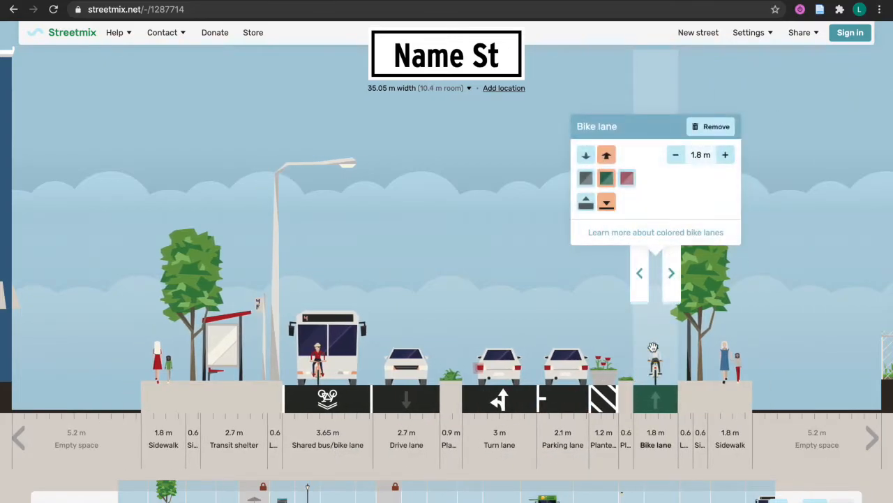
Try planter, grass, tree, palm, dome, median and buffer variants on the 0.6 m strip, settling on Bollard
mouse_move(628, 382)
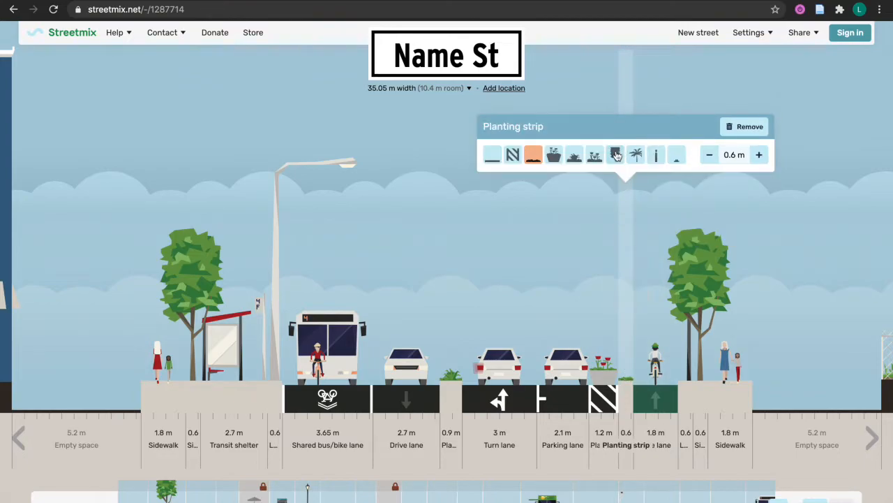
click(553, 155)
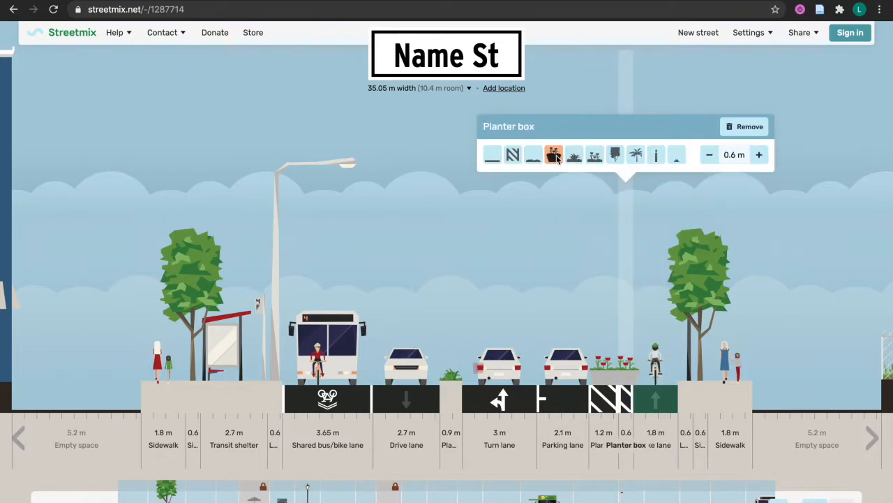
click(574, 154)
click(615, 155)
click(636, 155)
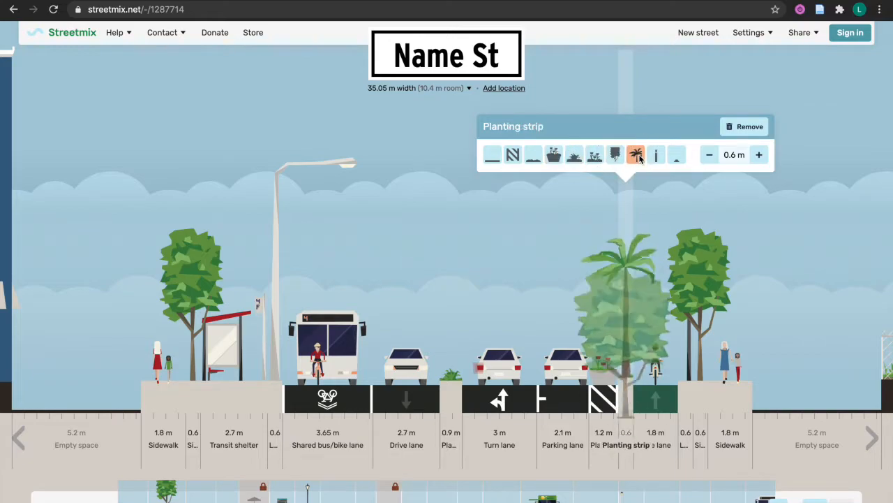
click(657, 155)
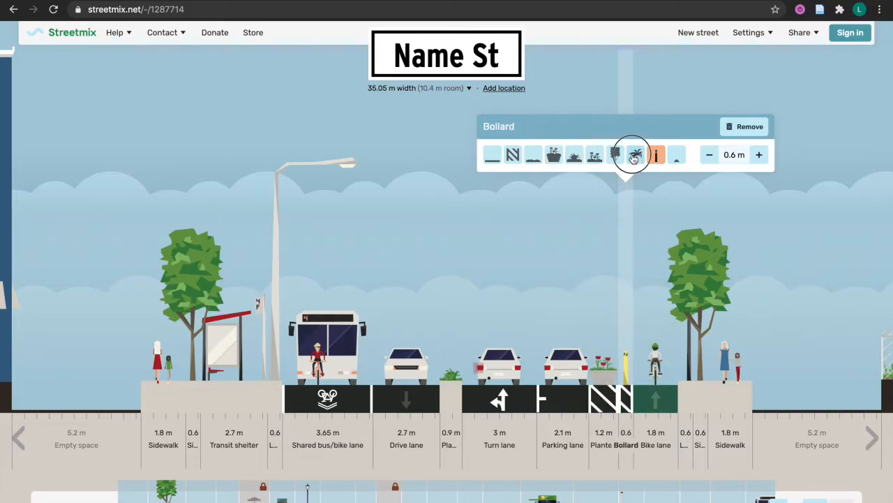
click(633, 155)
click(677, 157)
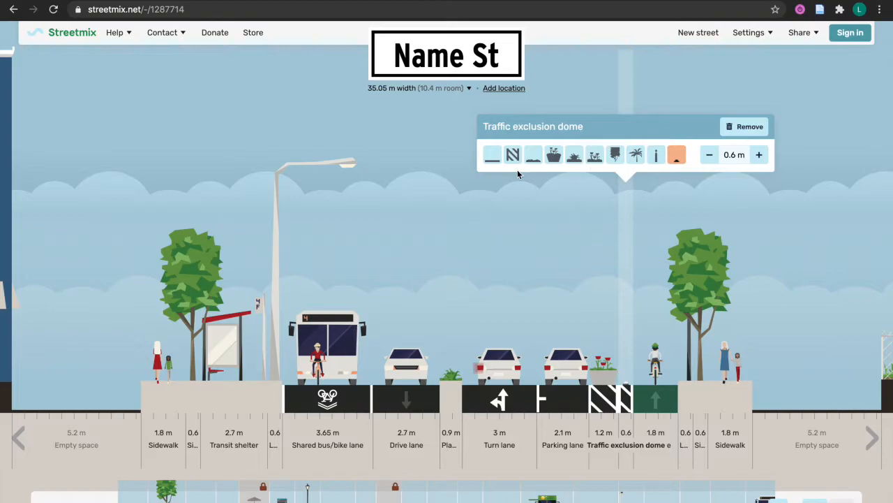
click(493, 155)
click(513, 155)
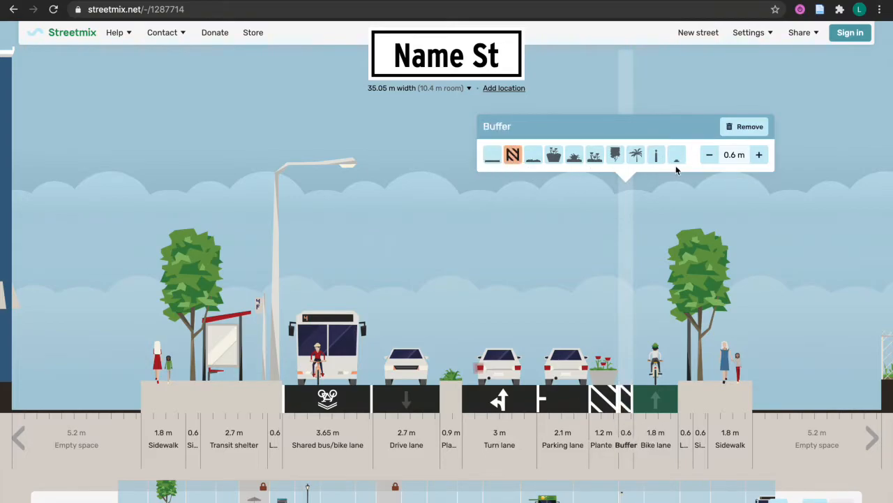
click(657, 155)
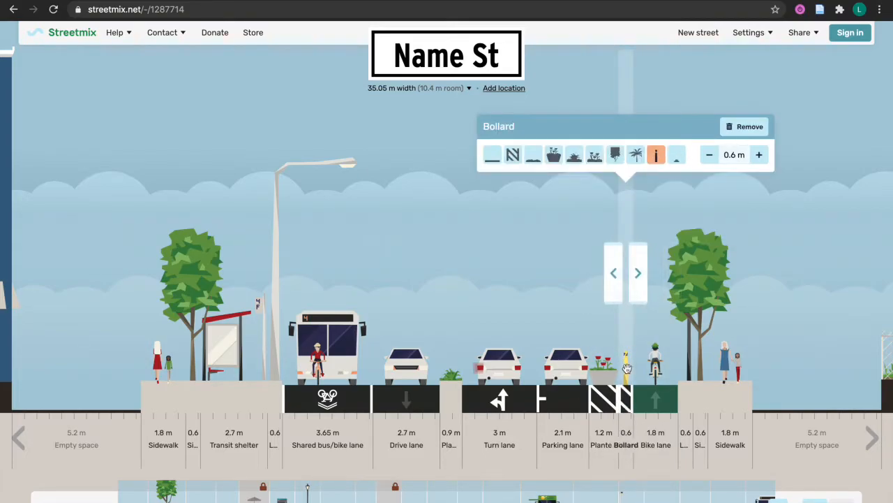
Remove the bike lane from Name St, leaving 12.2 m of room
mouse_move(692, 180)
click(701, 125)
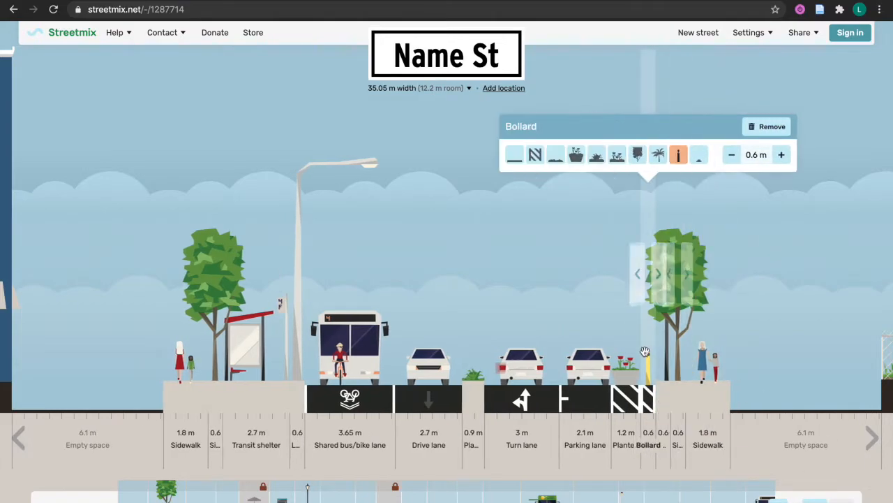
mouse_move(532, 408)
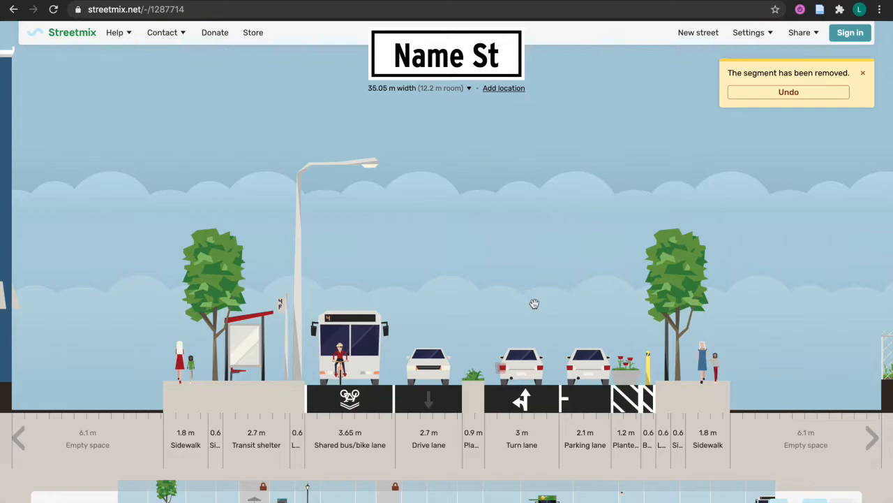
click(523, 401)
mouse_move(466, 392)
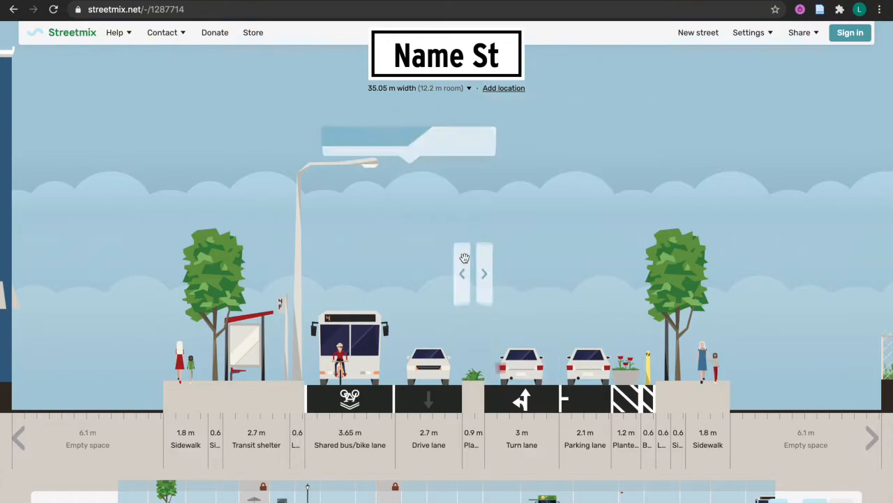
Change the left-edge building to the dark blue 4-floor building after briefly trying the arcade style
mouse_move(2, 326)
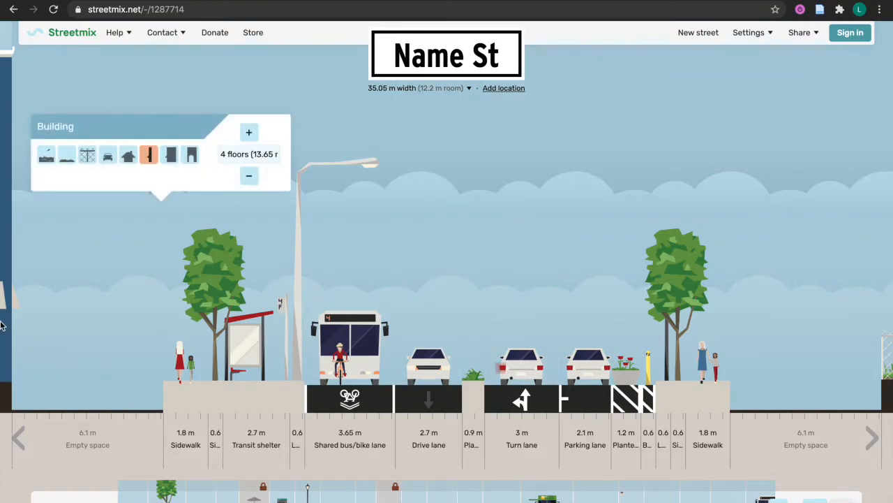
click(170, 155)
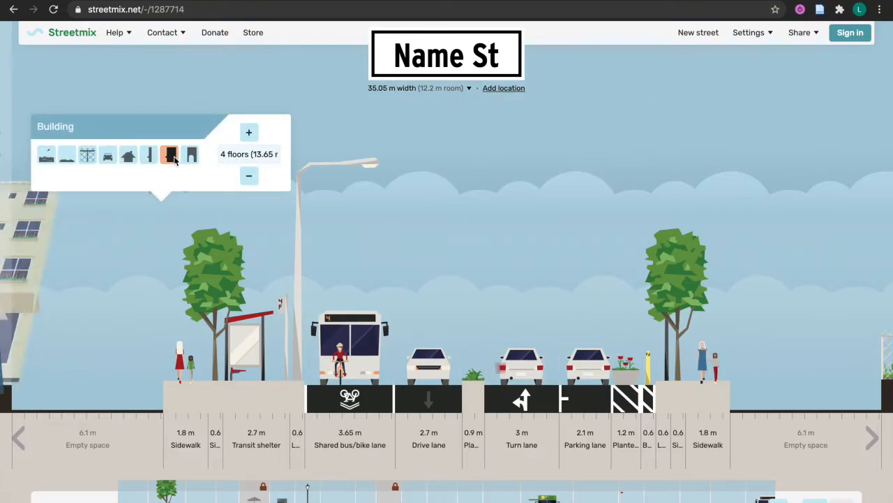
click(187, 159)
click(169, 158)
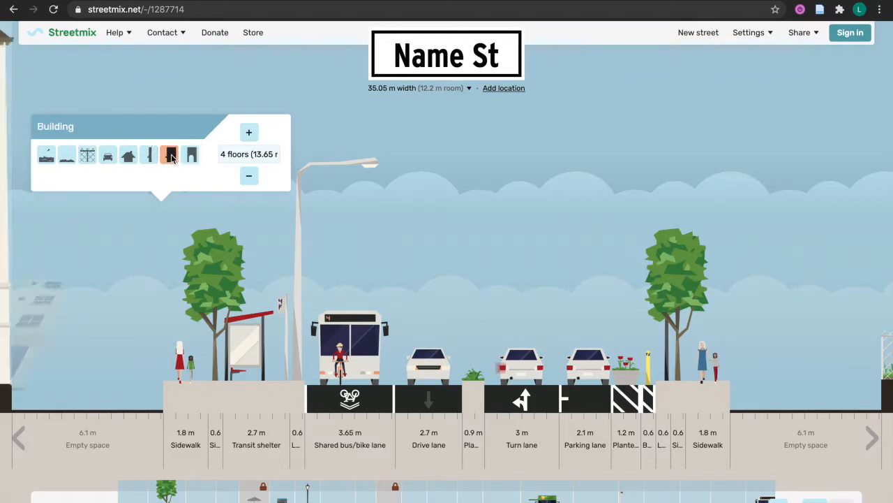
click(154, 157)
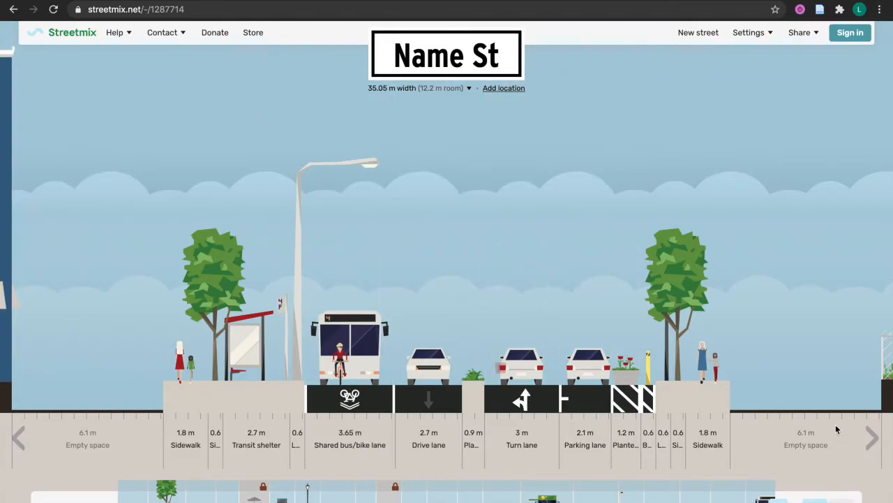
mouse_move(885, 358)
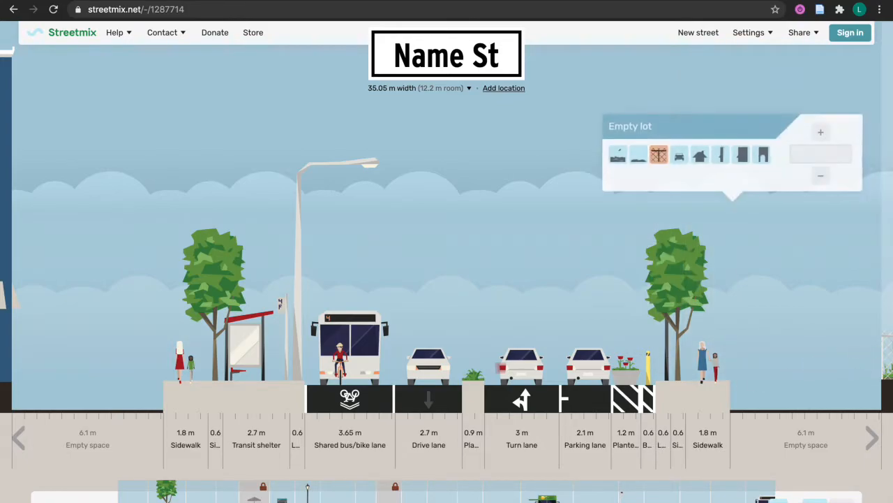
mouse_move(890, 221)
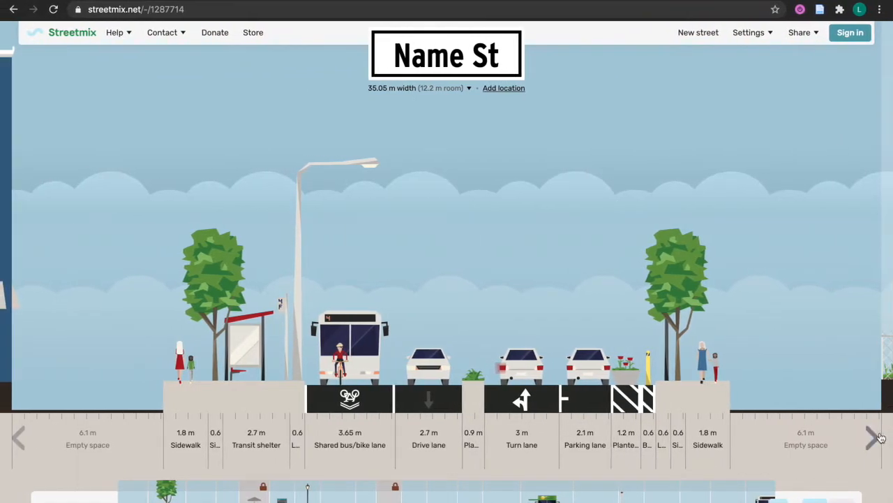
Switch the right-edge fenced empty lot to the plain Grass variant, then check the street end to end
click(874, 439)
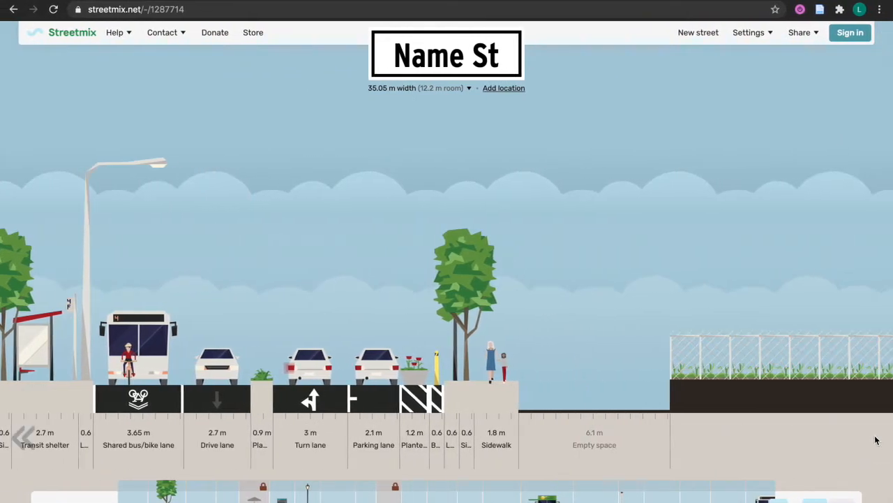
mouse_move(810, 319)
click(646, 159)
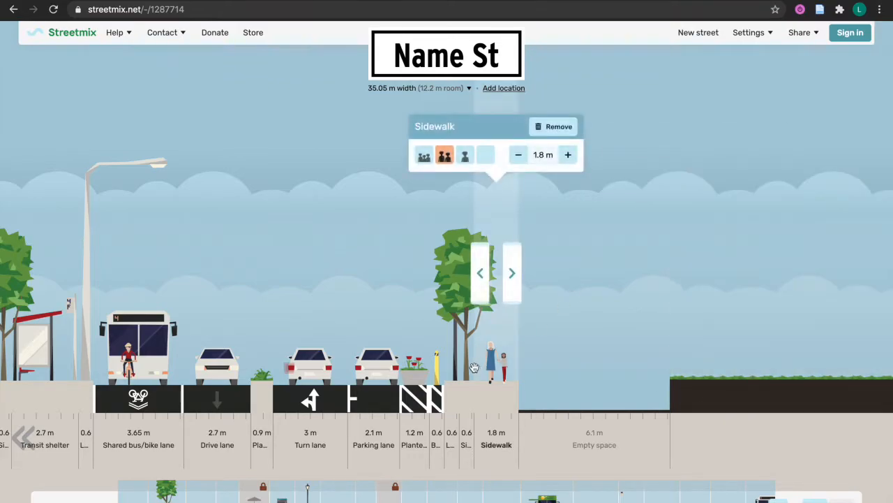
click(586, 427)
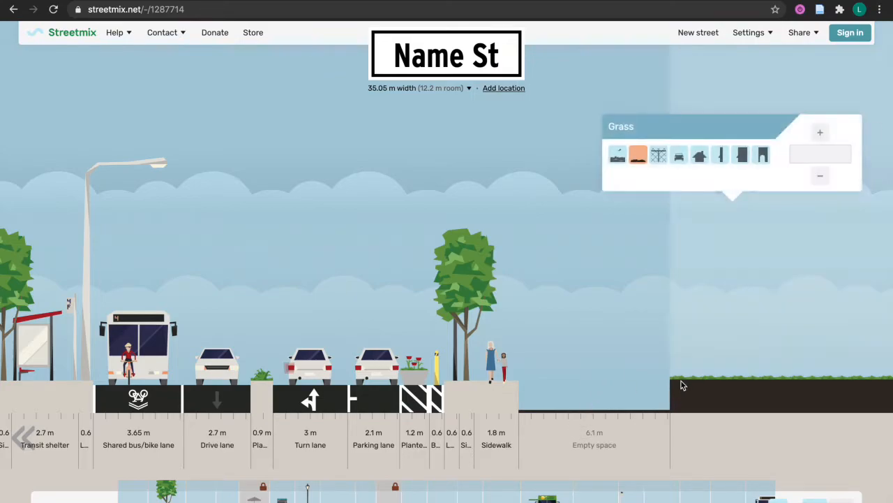
mouse_move(412, 174)
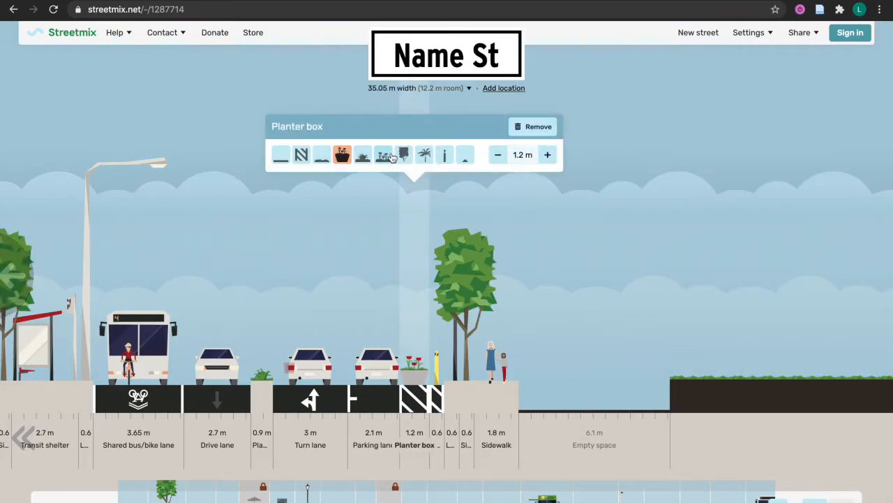
click(20, 440)
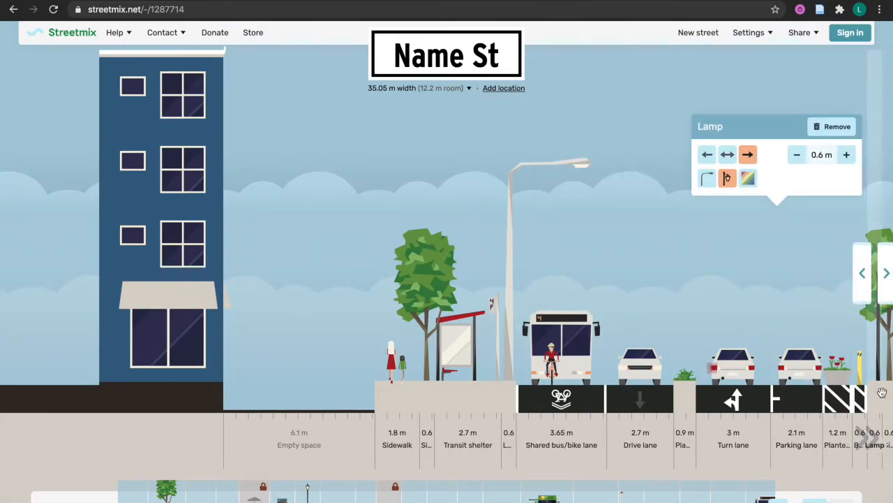
click(874, 442)
mouse_move(314, 424)
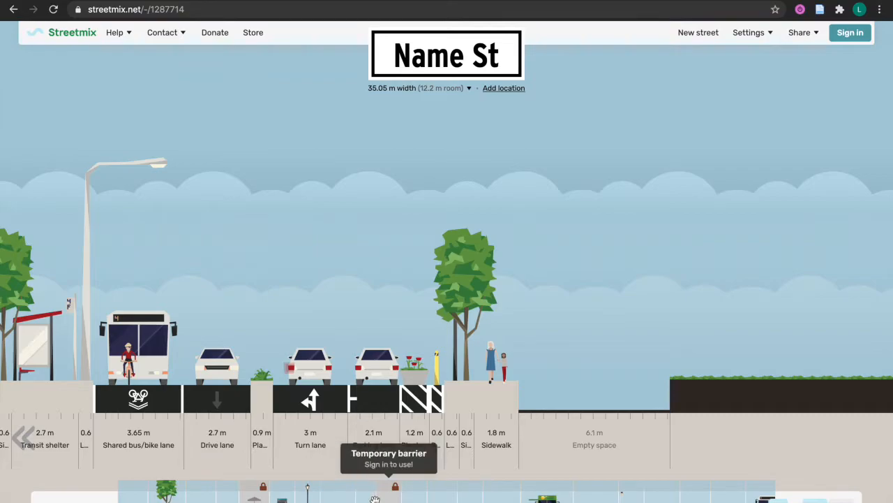
mouse_move(397, 393)
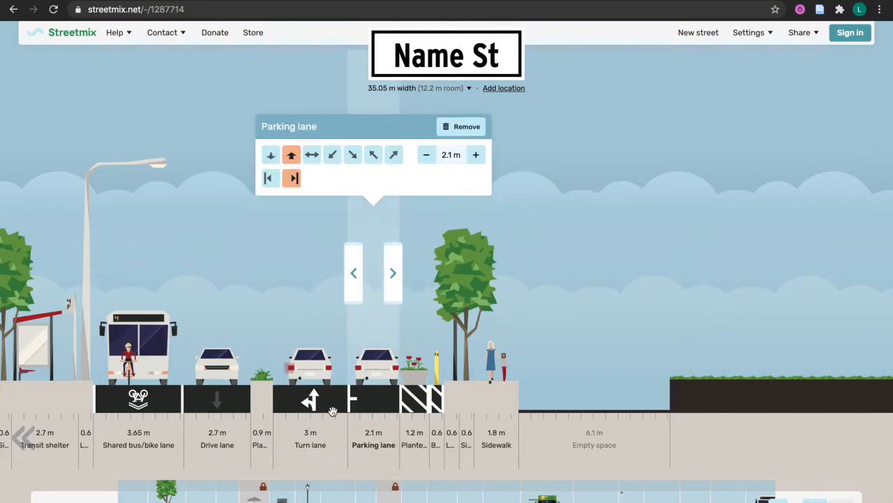
mouse_move(488, 380)
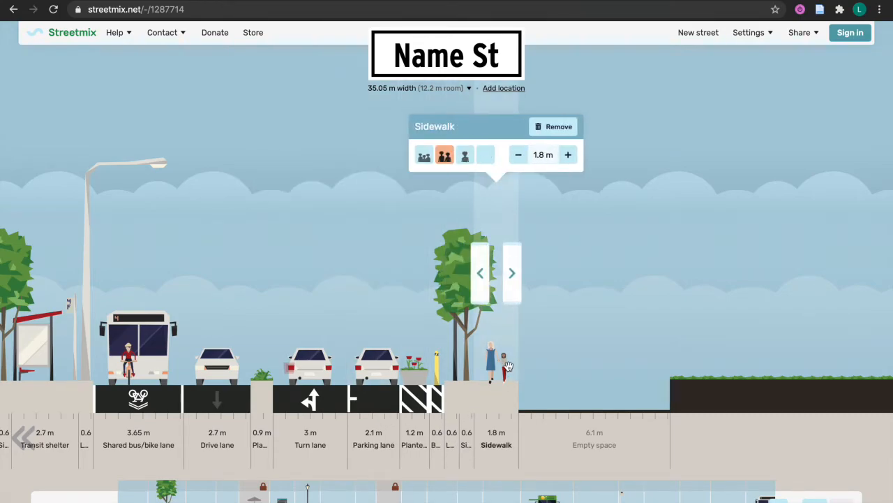
Cycle through the sidewalk pedestrian density options, ending on the empty sidewalk
click(423, 155)
click(445, 157)
click(465, 157)
click(424, 156)
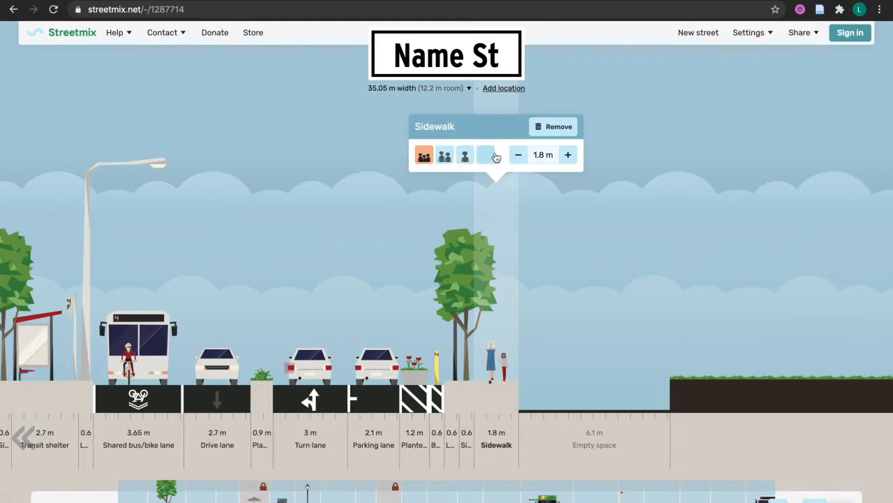
click(465, 156)
click(487, 156)
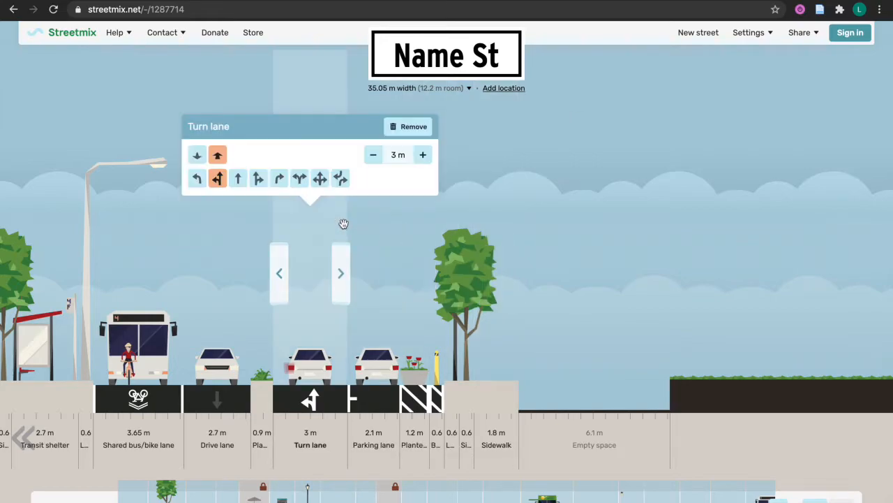
Scroll Name St to its left end, showing the blue building beside the 1.8 m sidewalk
mouse_move(190, 259)
click(23, 437)
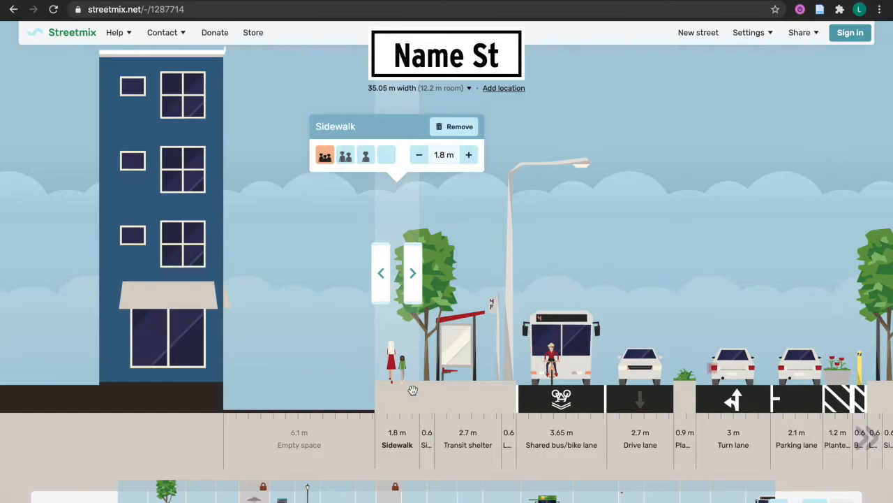
mouse_move(568, 441)
mouse_move(434, 394)
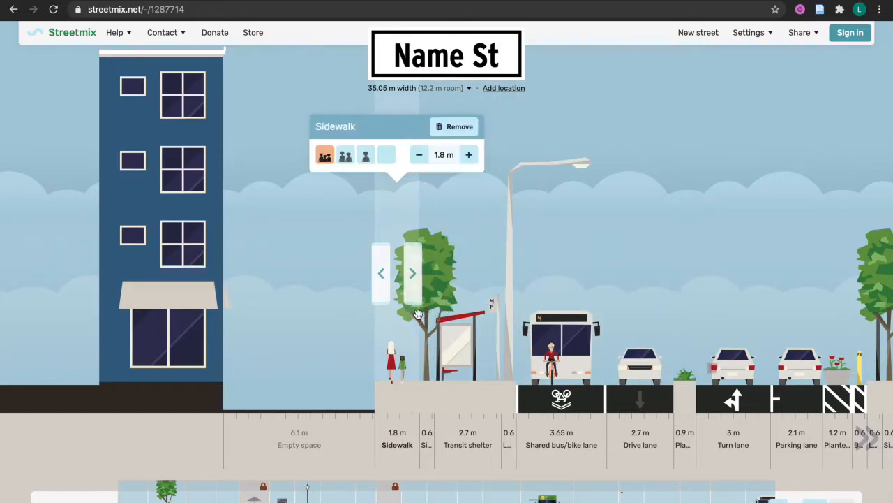
mouse_move(454, 331)
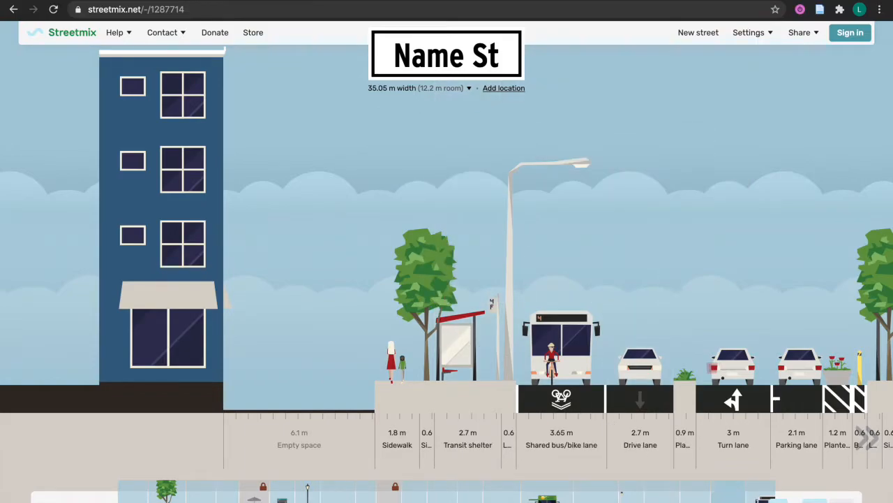
Drag a 3.6 m Streetcar segment in right of the drive lane, leaving 8.6 m of room
click(776, 501)
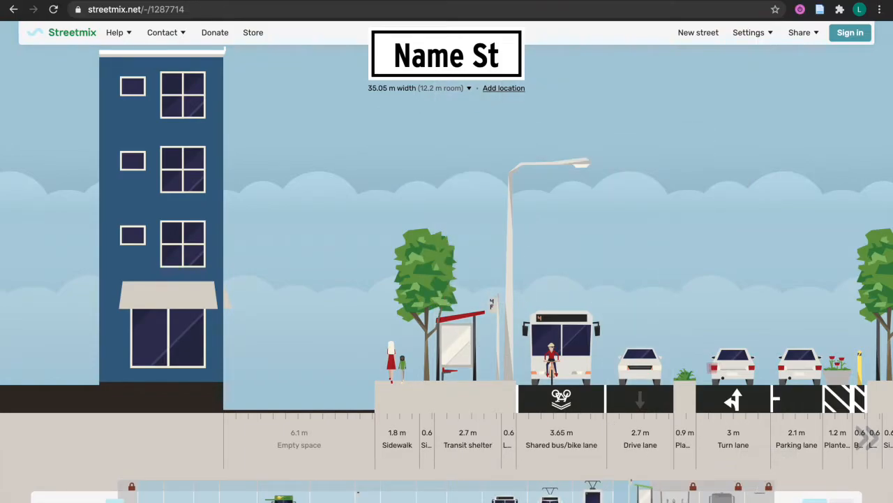
drag(550, 492, 671, 362)
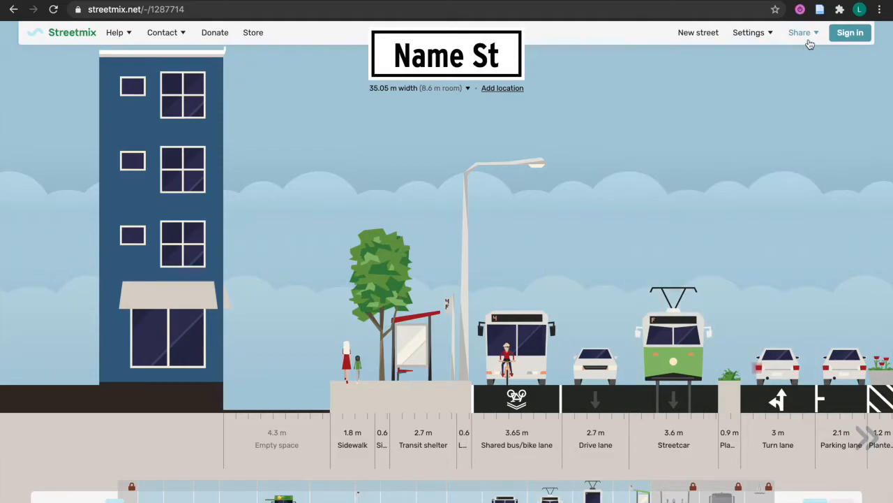
click(812, 40)
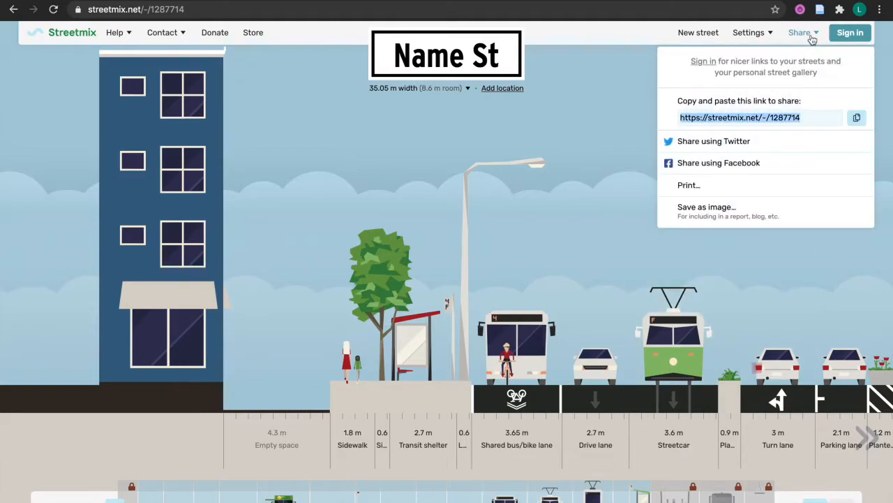
In Save as image, check Segment names and widths and Transparent sky, leaving Street name unchecked
click(809, 35)
click(811, 35)
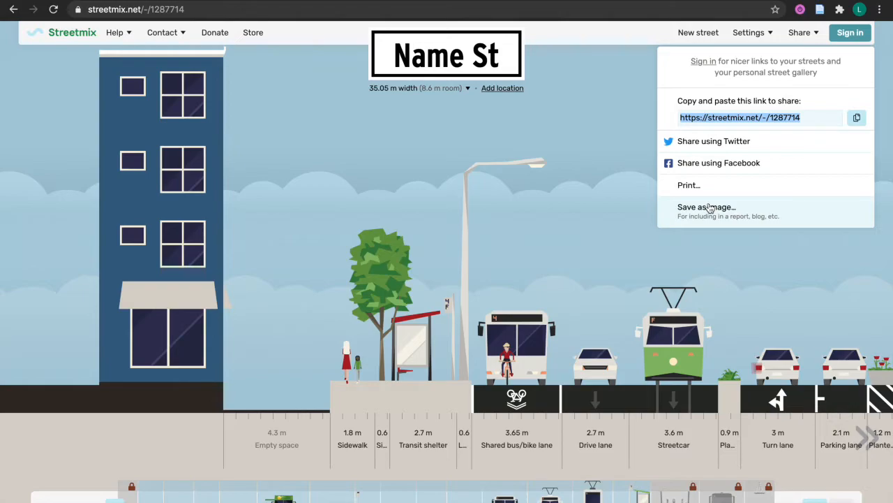
click(709, 207)
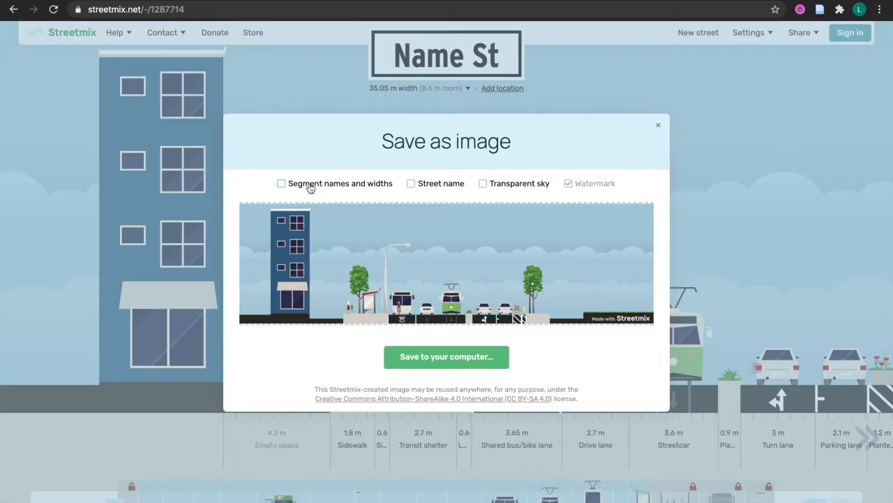
click(371, 187)
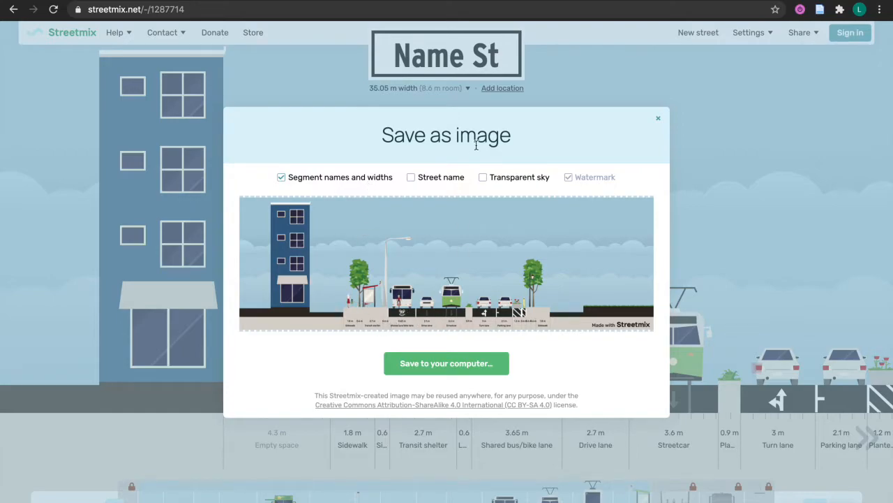
click(440, 179)
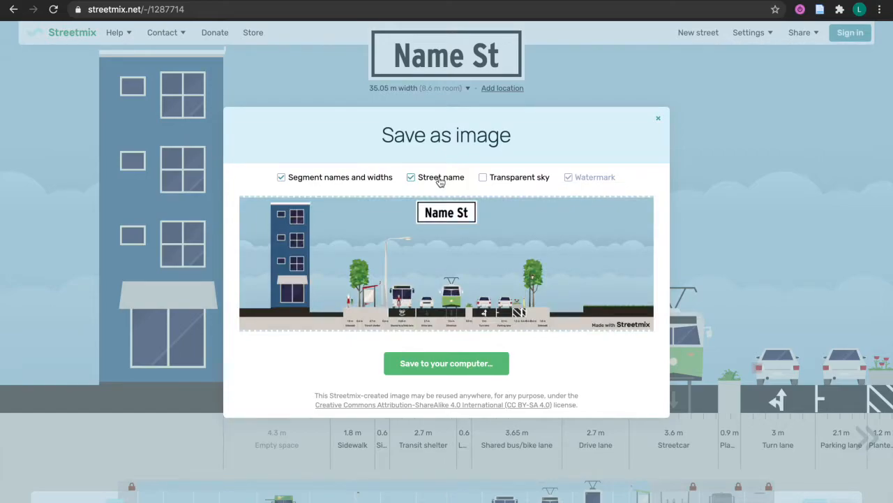
click(439, 180)
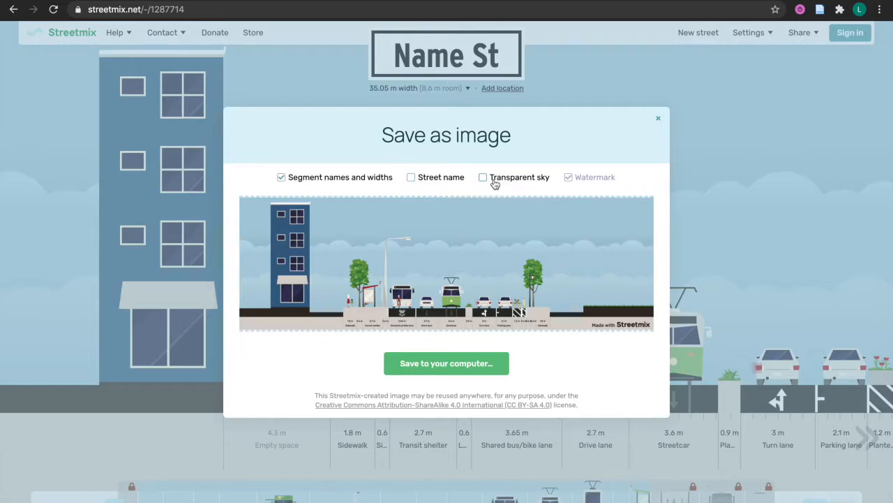
click(495, 184)
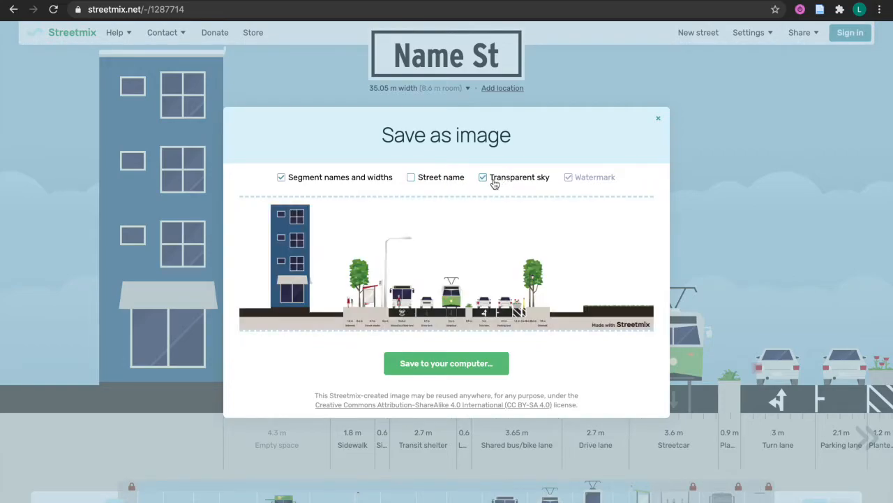
click(495, 184)
click(495, 185)
Save the export as a PNG on the Desktop, then switch to the desktop
click(447, 364)
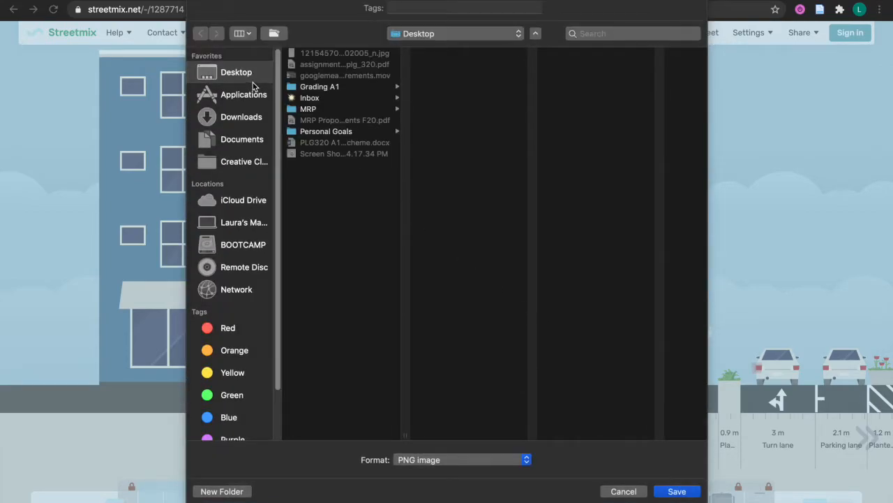
click(677, 491)
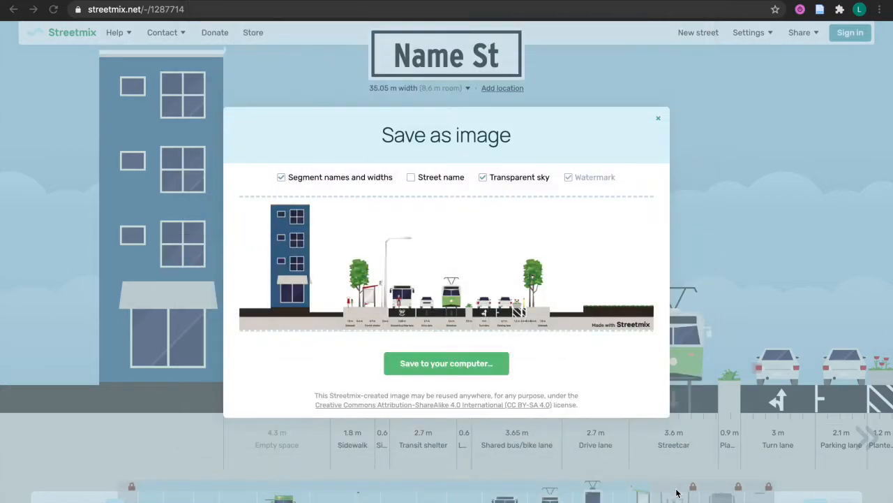
key(ctrl+Left)
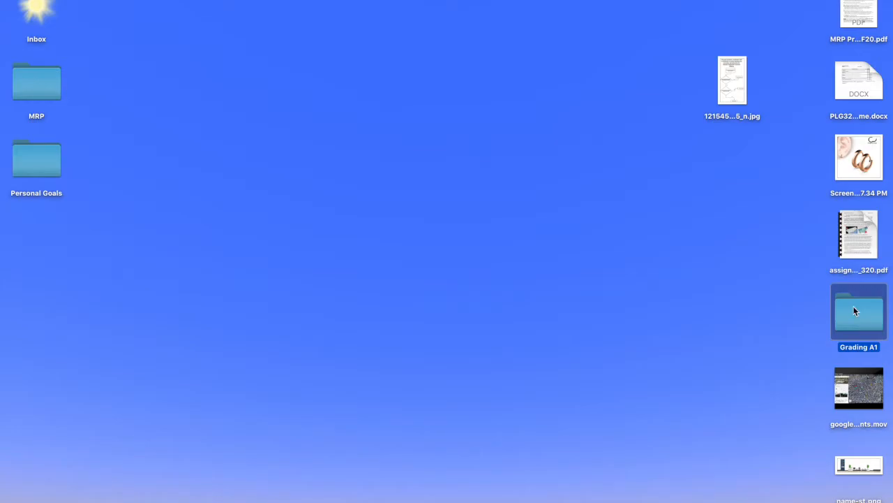
Open name-st.png in Preview in full screen and scroll around the cross-section
double_click(859, 466)
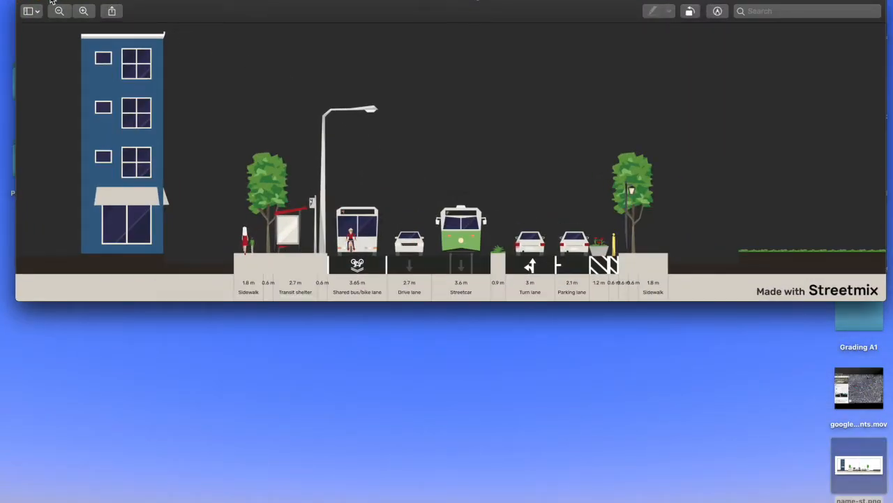
click(51, 2)
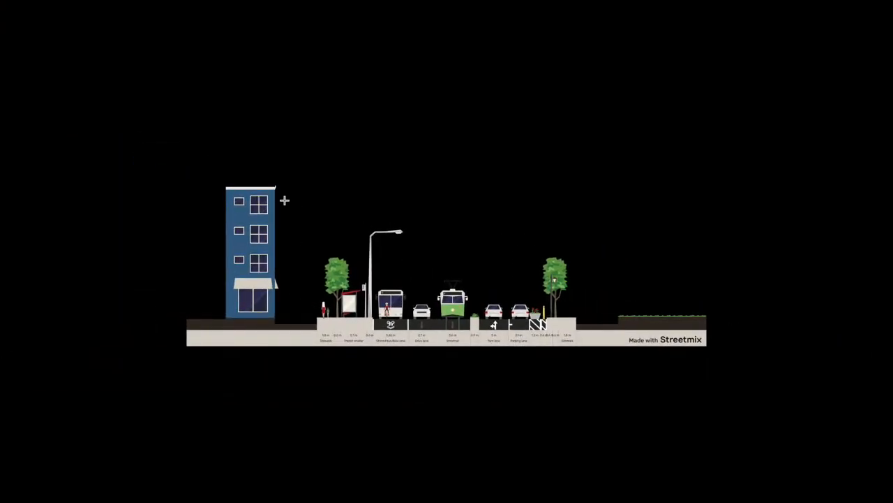
scroll(285, 200, up, 10)
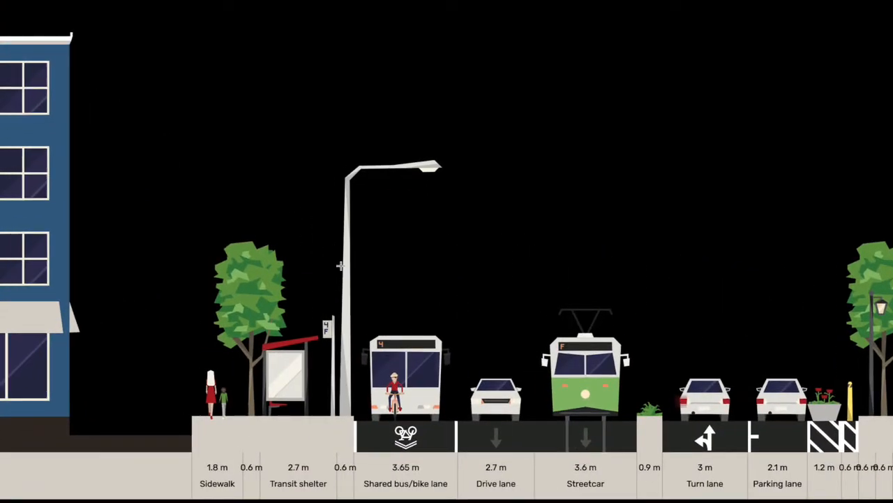
scroll(407, 323, right, 5)
scroll(407, 323, down, 10)
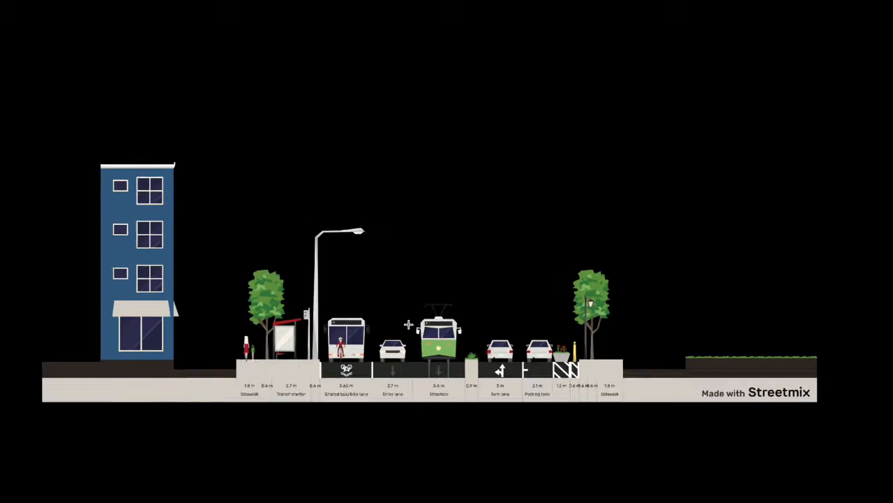
scroll(408, 324, down, 3)
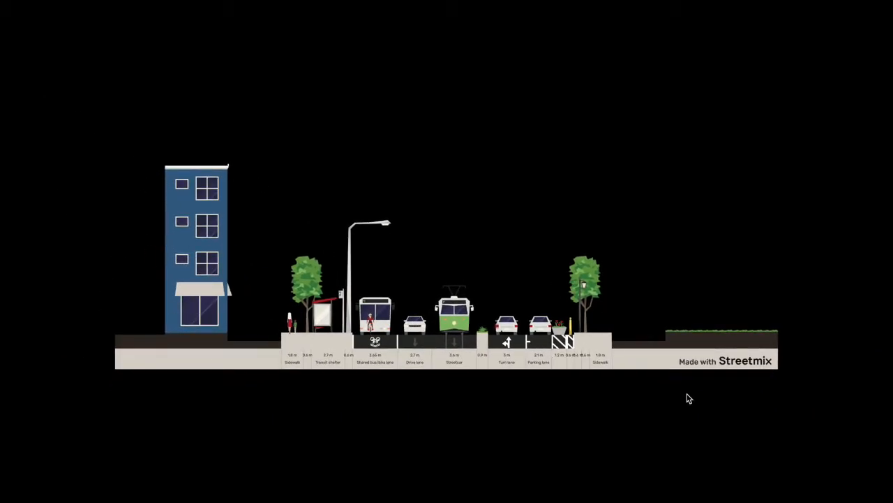
Select around the Made with Streetmix label, clear it, zoom out, and toggle full screen off and on
drag(669, 351, 777, 369)
click(564, 397)
key(super+minus)
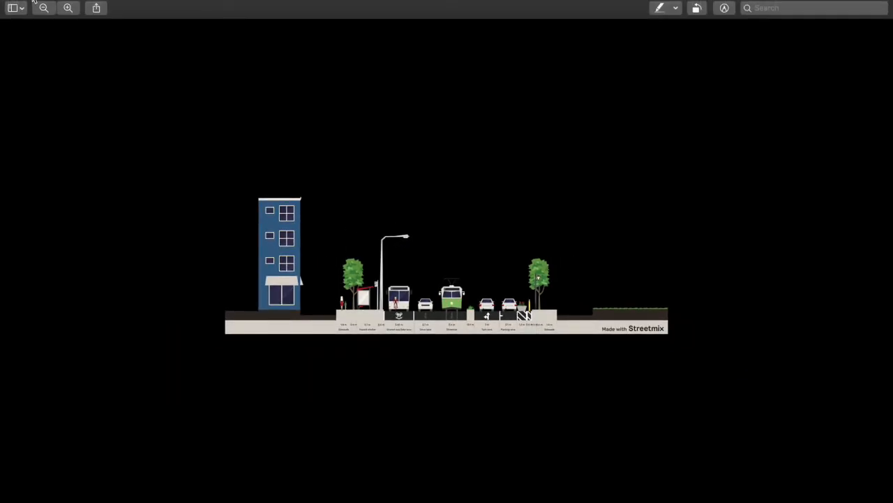
key(ctrl+super+f)
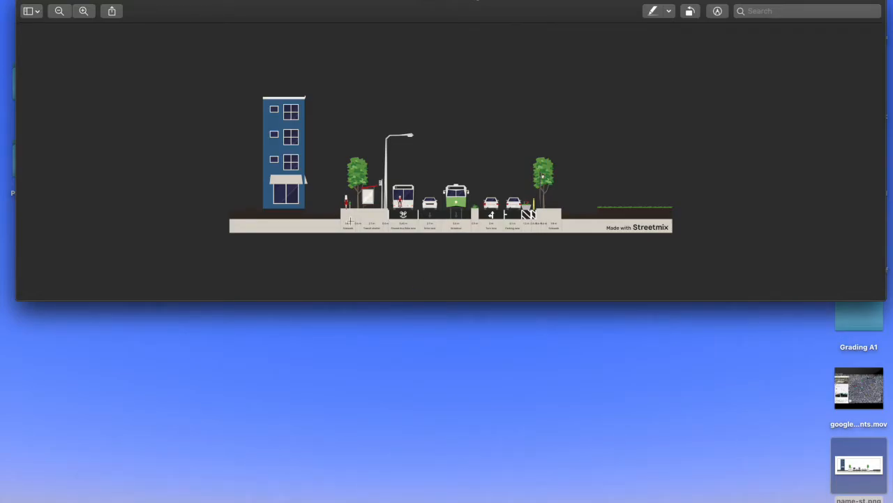
click(54, 3)
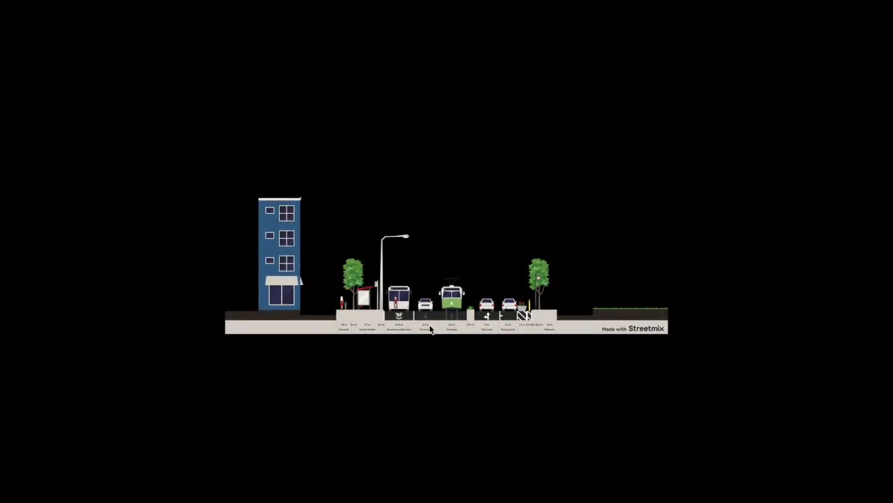
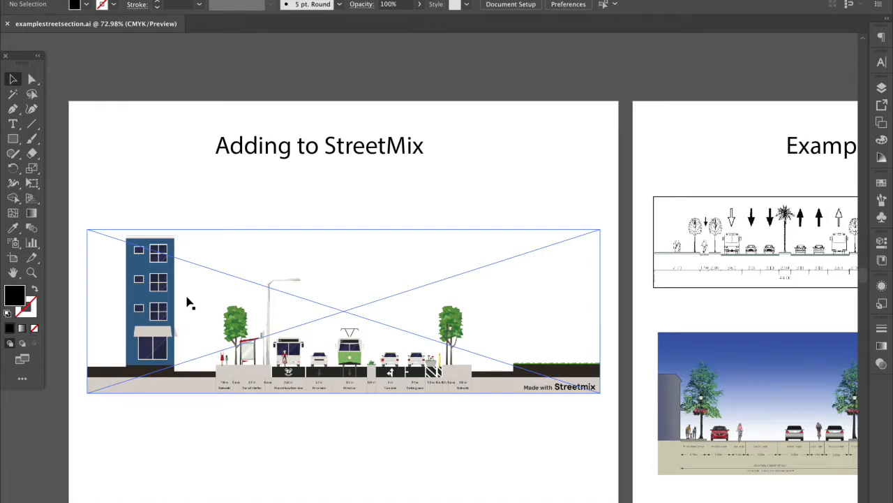
Nudge the Streetmix image down and left on the artboard, discarding a test rectangle
drag(230, 241, 209, 299)
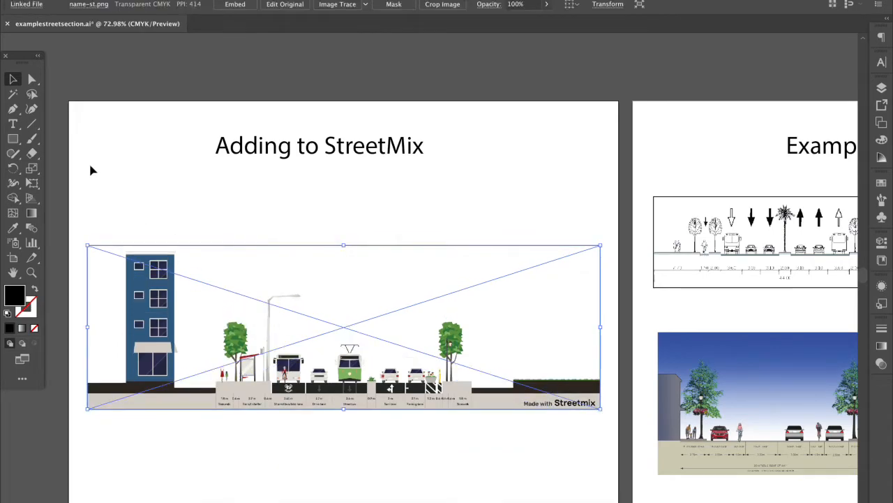
scroll(87, 169, down, 1)
drag(113, 295, 115, 291)
scroll(116, 292, up, 5)
key(m)
drag(122, 204, 199, 392)
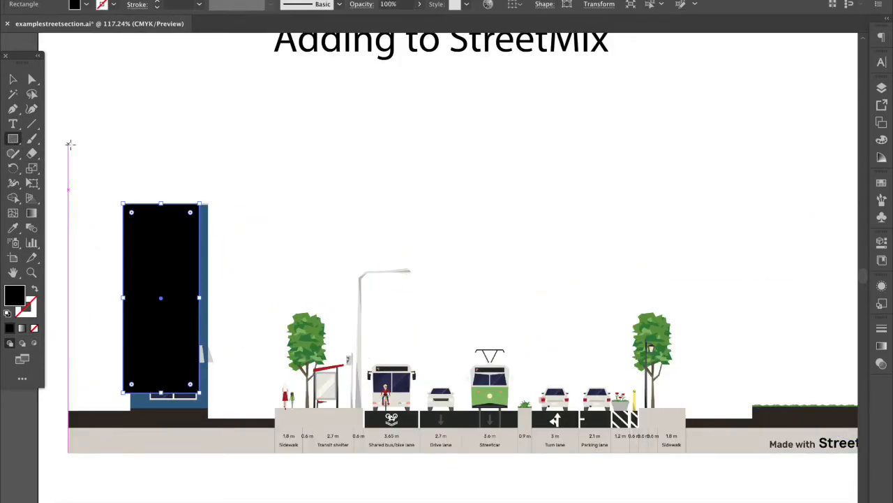
key(Delete)
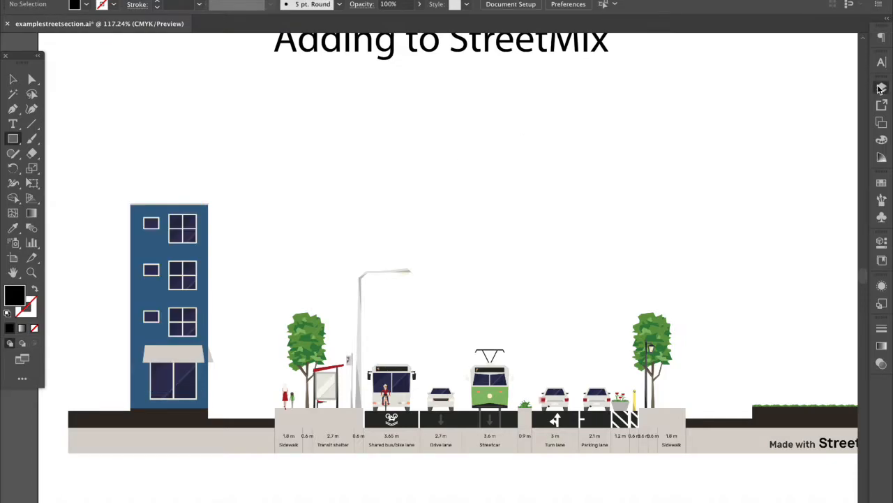
Add a new layer named 'additions' above Layer 1
click(882, 87)
click(831, 370)
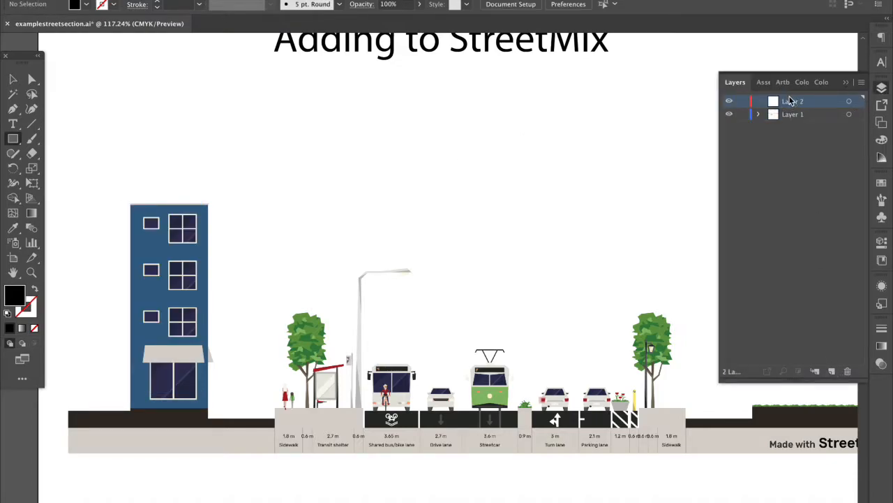
double_click(791, 101)
text(additions)
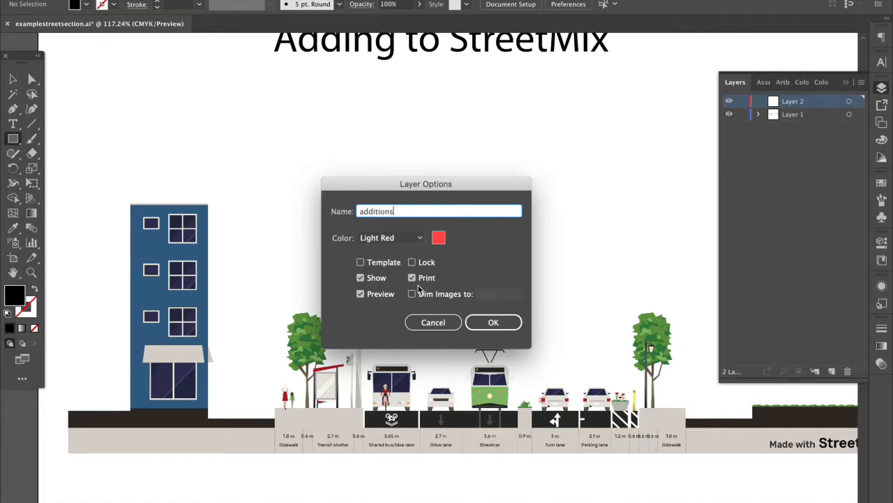
click(494, 322)
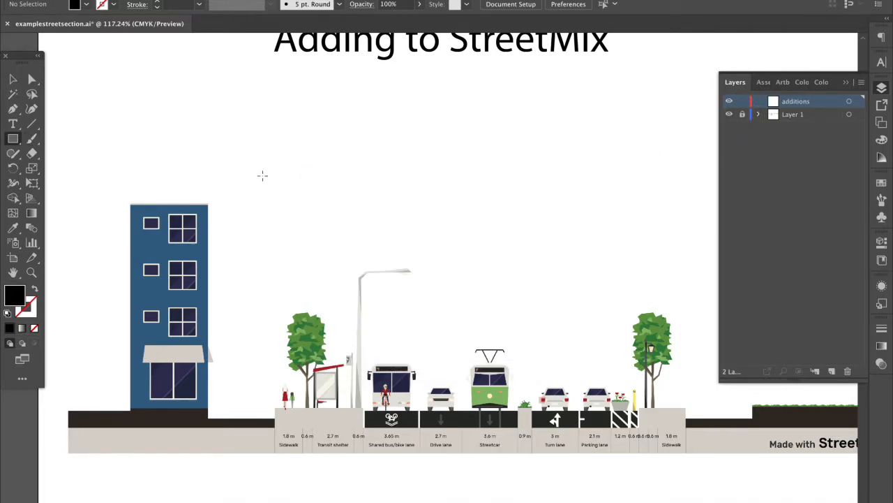
Draw a rectangle over the blue building and fill it pink (#d66988)
drag(126, 207, 208, 407)
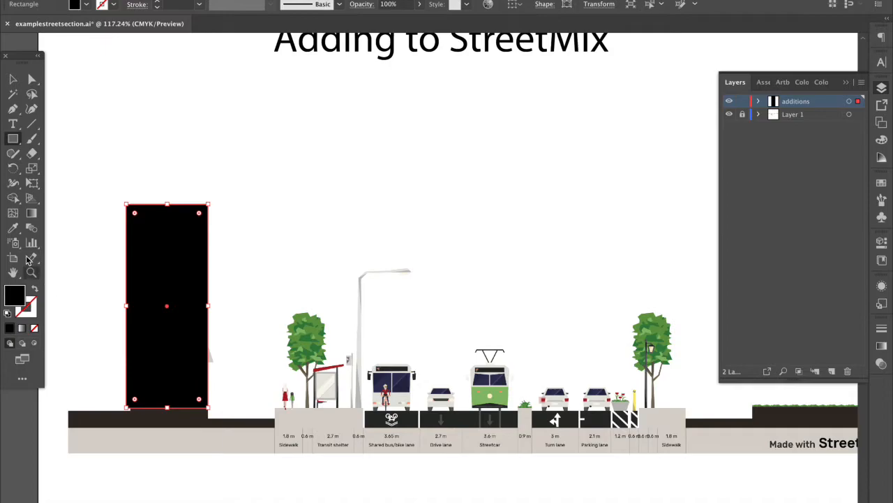
double_click(21, 296)
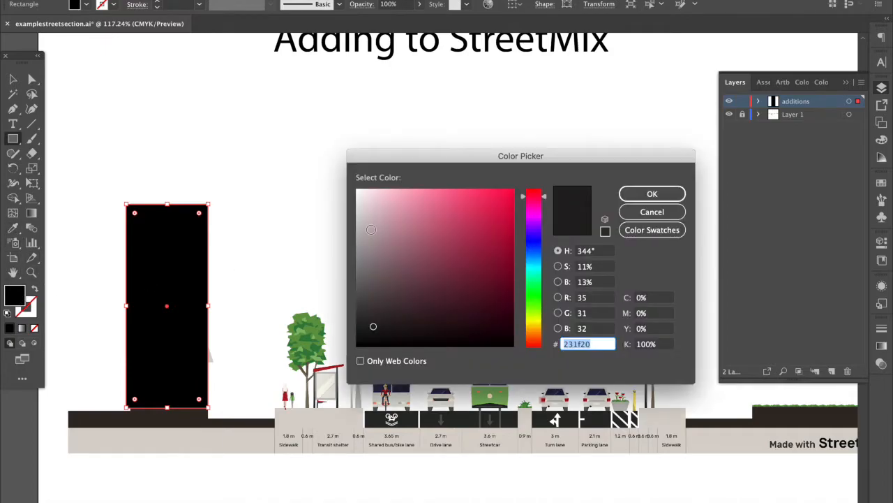
click(436, 214)
click(635, 198)
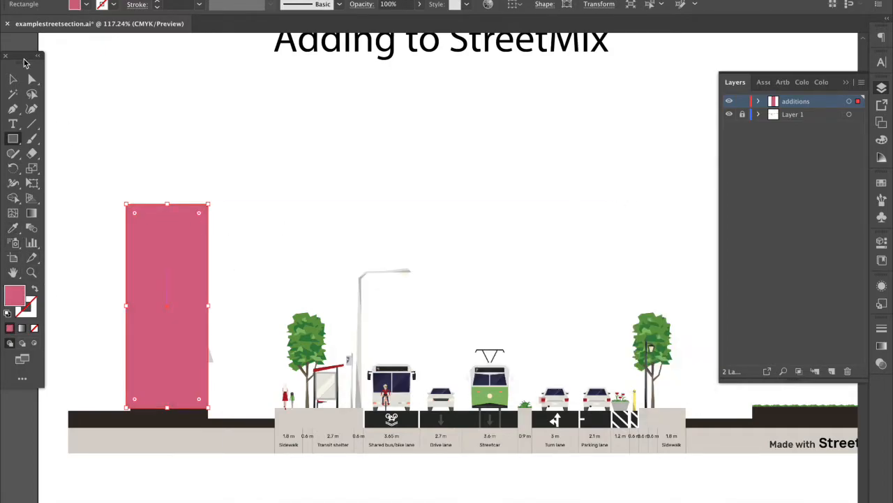
Stretch the pink rectangle down to the street, far left, and up to the artboard top
click(14, 78)
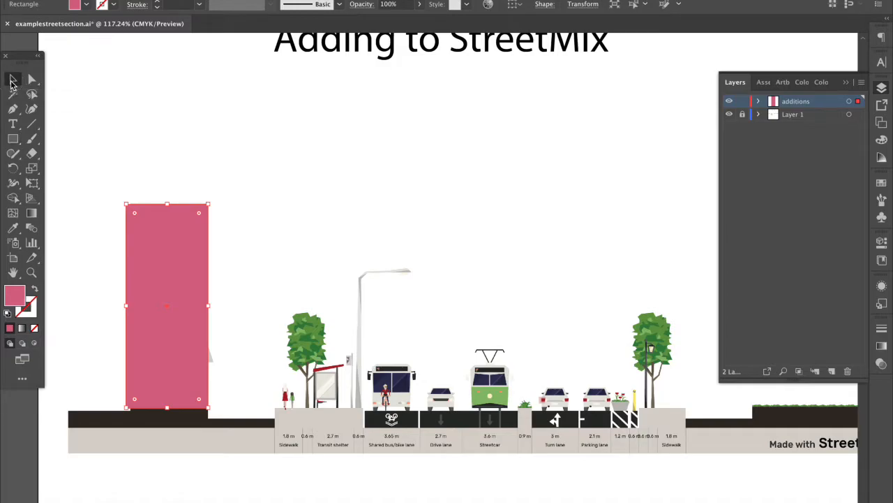
click(178, 183)
click(166, 333)
click(168, 407)
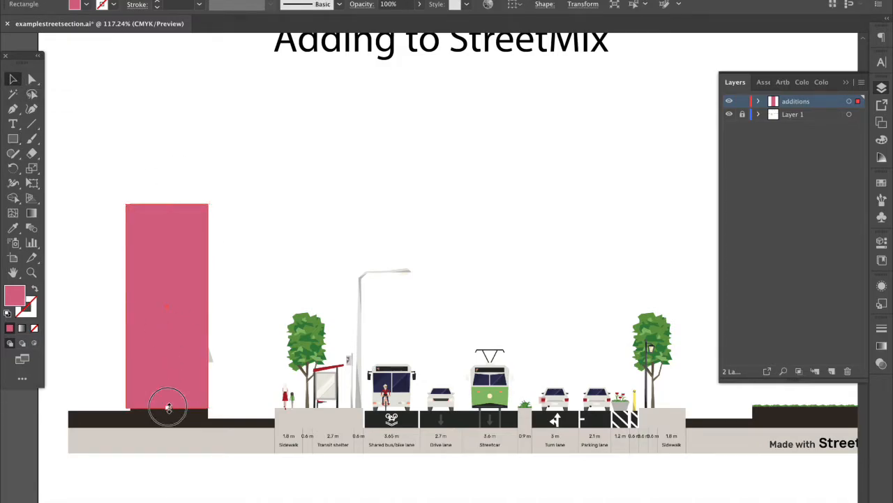
drag(168, 407, 166, 410)
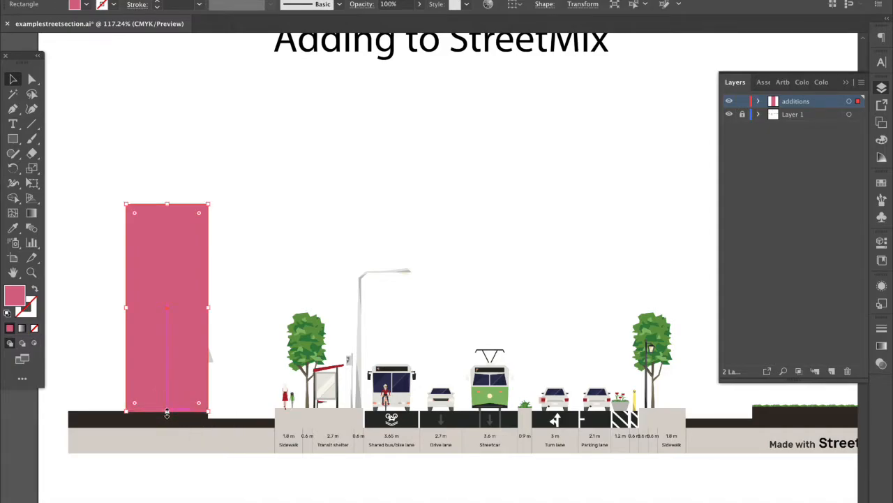
click(270, 270)
click(183, 291)
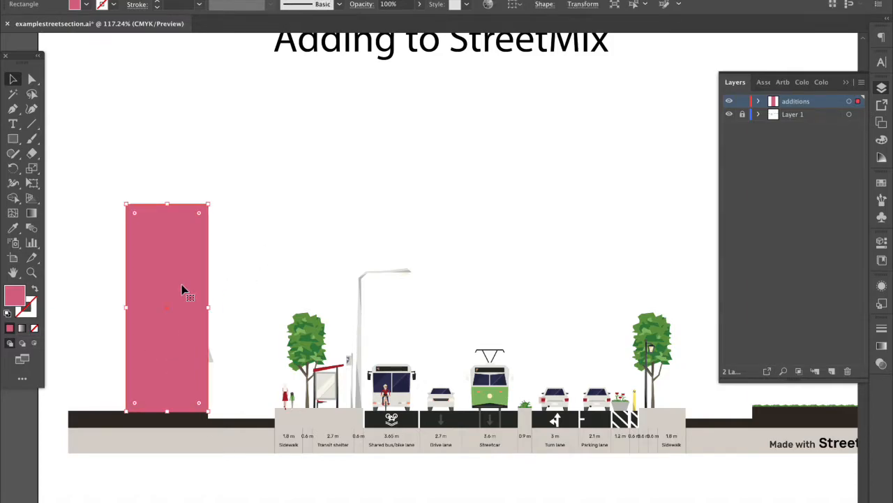
drag(126, 308, 65, 314)
drag(138, 203, 137, 14)
scroll(179, 202, down, 3)
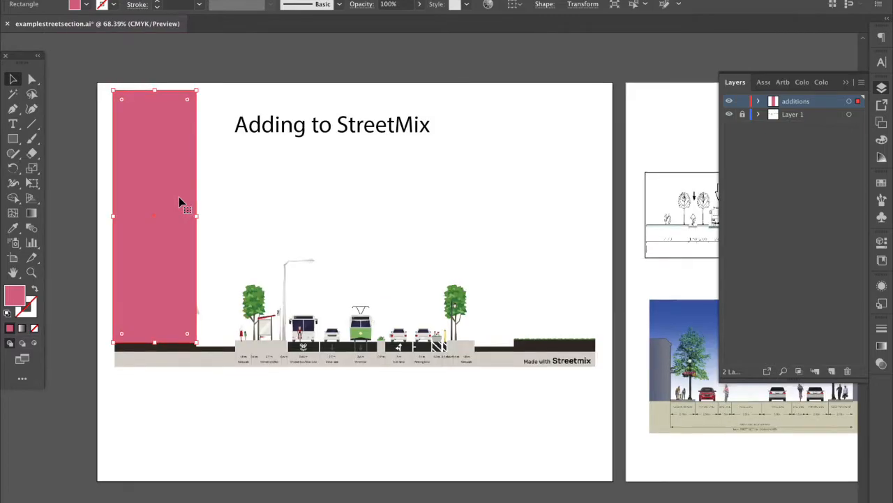
click(250, 148)
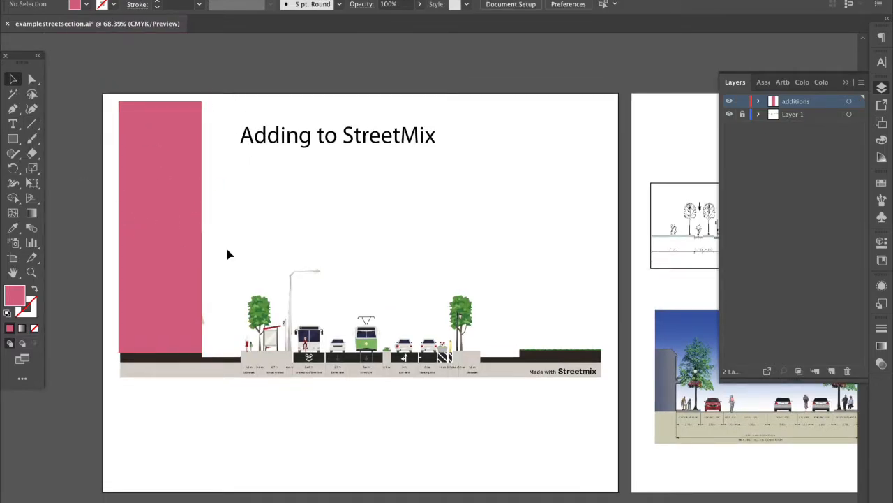
scroll(293, 360, up, 5)
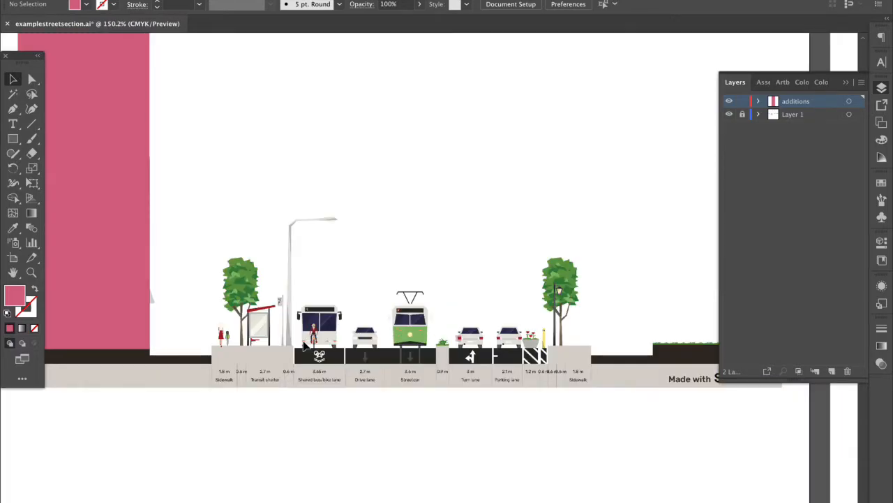
scroll(304, 345, down, 5)
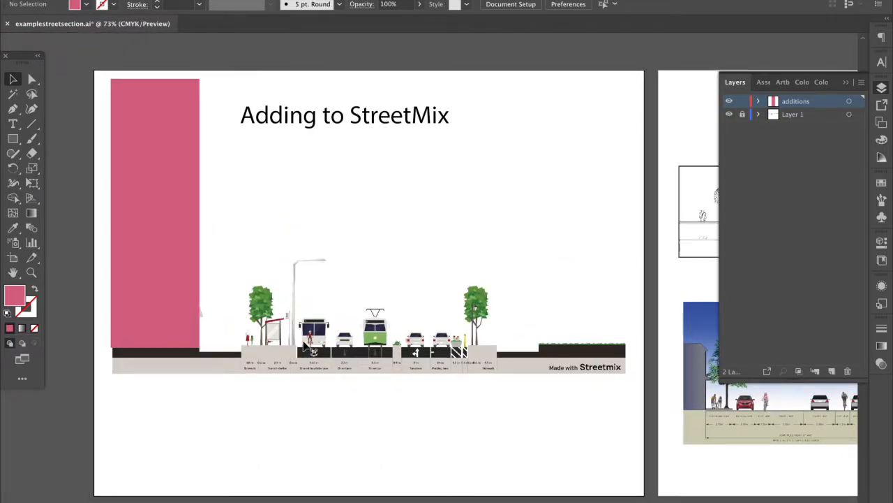
Draw a vertical height line beside the pink rectangle
click(31, 124)
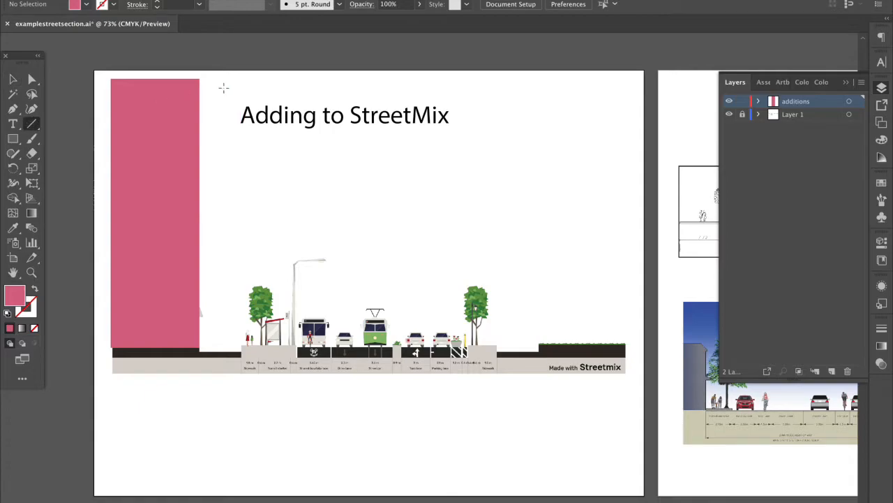
drag(207, 82, 203, 344)
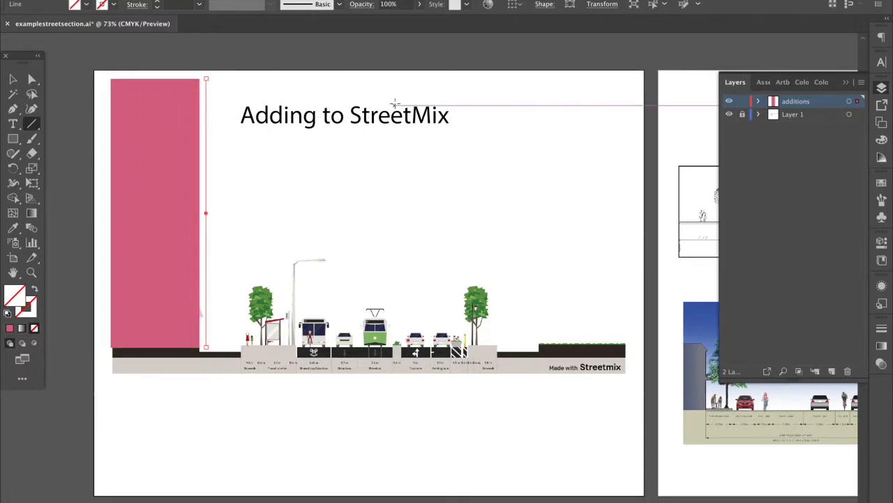
click(881, 243)
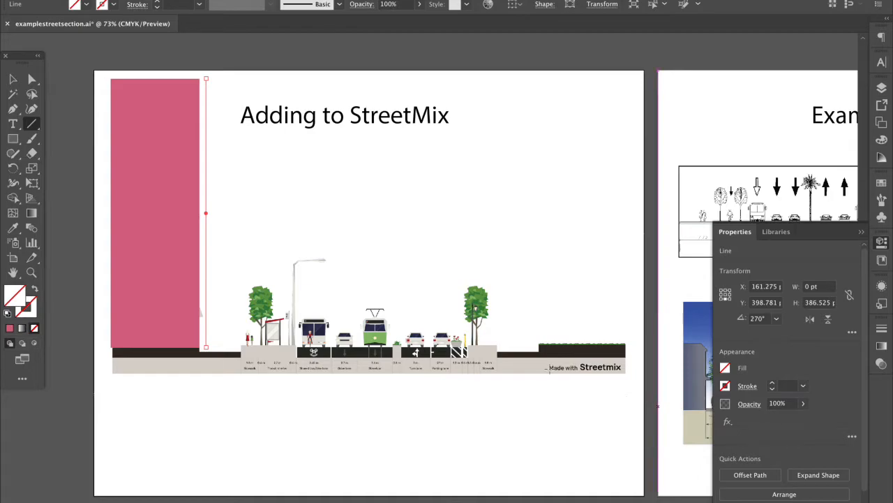
Give the height line a dark grey 2 pt stroke
click(14, 77)
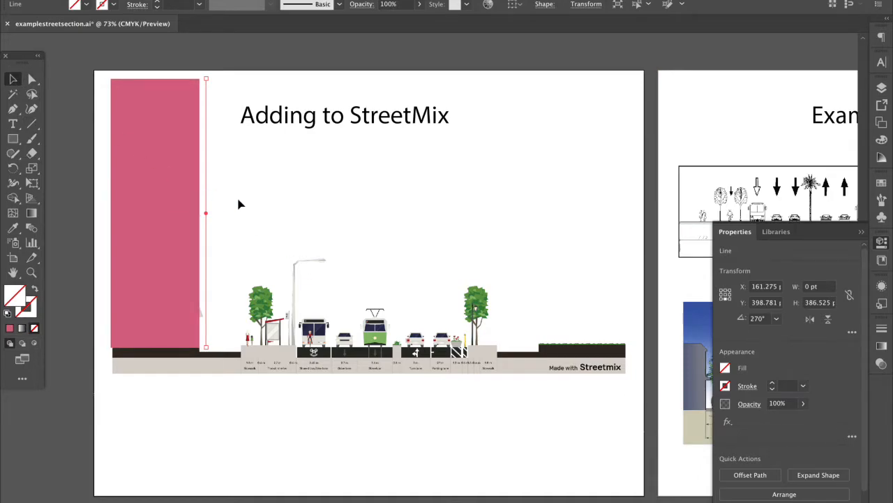
click(242, 204)
click(207, 199)
click(725, 386)
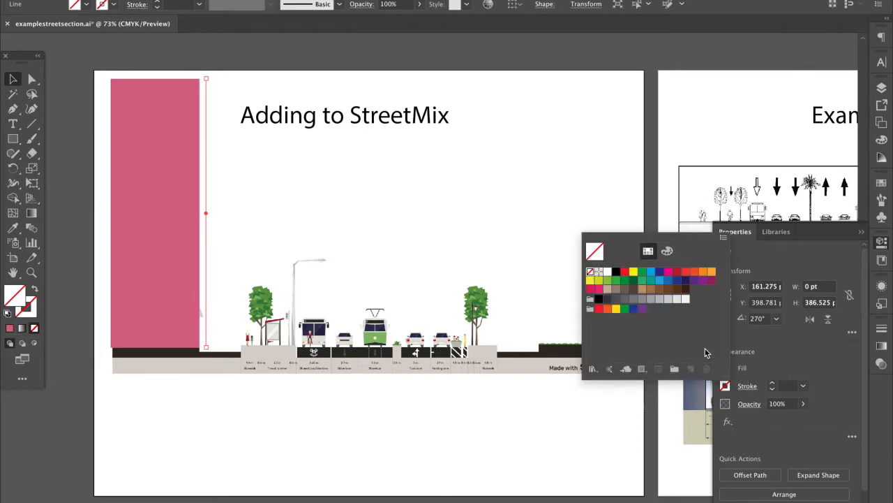
click(617, 271)
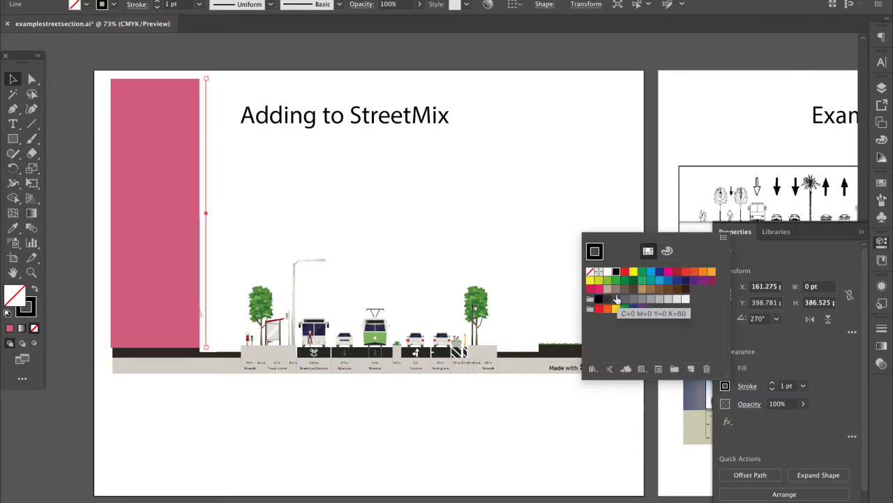
click(607, 299)
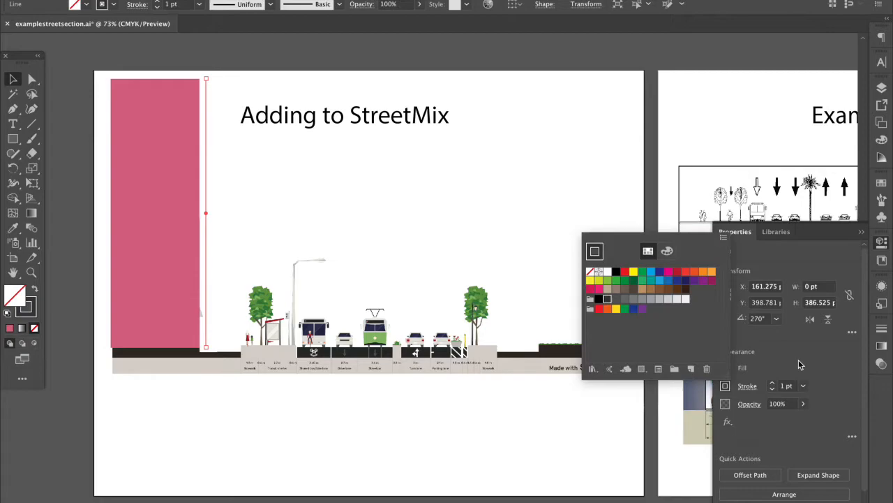
click(773, 383)
click(773, 383)
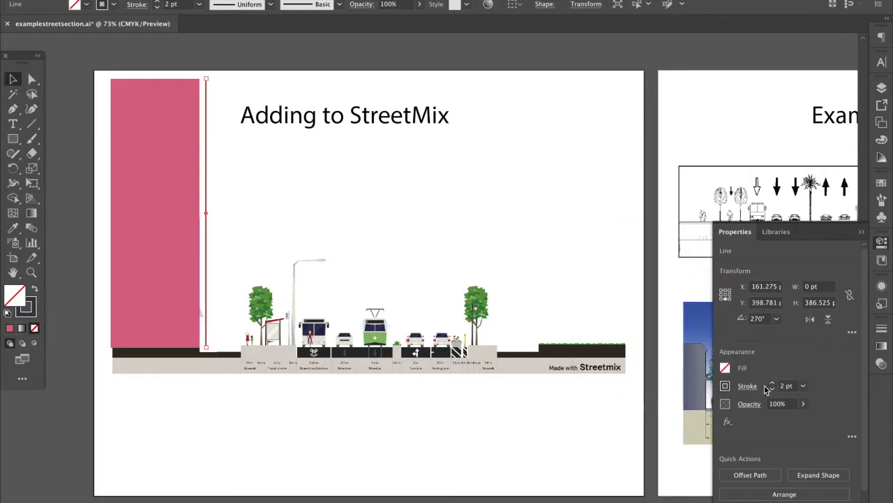
Set Arrow 27 as both the start and end arrowhead of the line
click(747, 386)
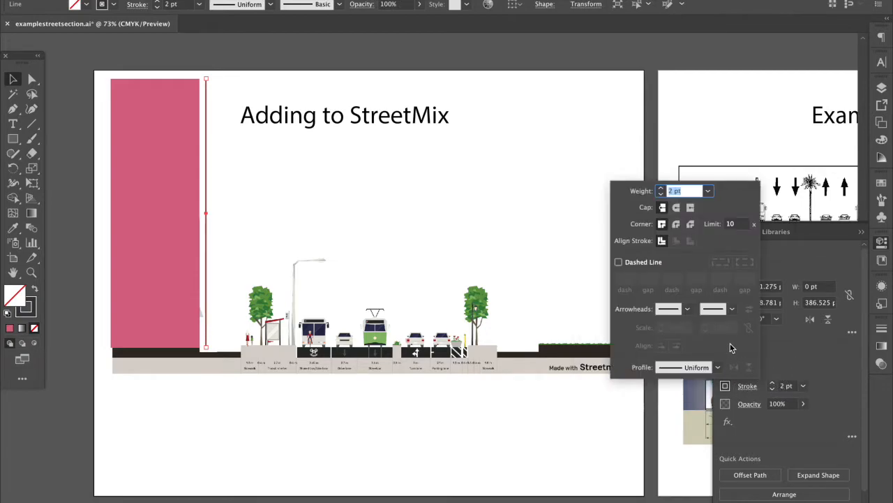
click(687, 308)
scroll(663, 382, down, 6)
scroll(663, 383, up, 4)
scroll(663, 382, down, 6)
click(642, 413)
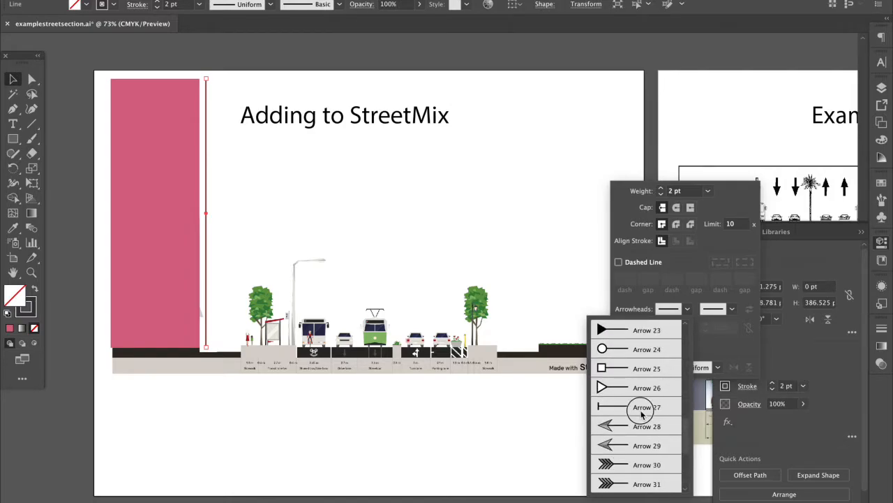
click(727, 311)
scroll(689, 433, down, 8)
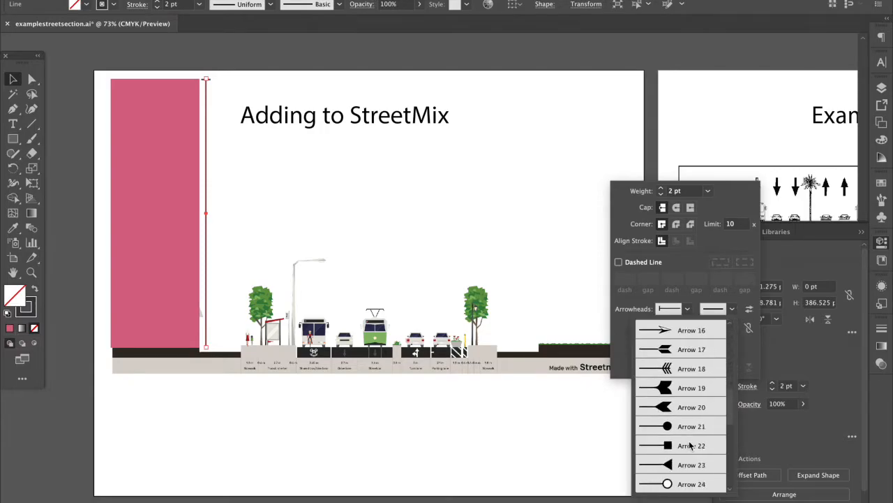
scroll(689, 445, up, 1)
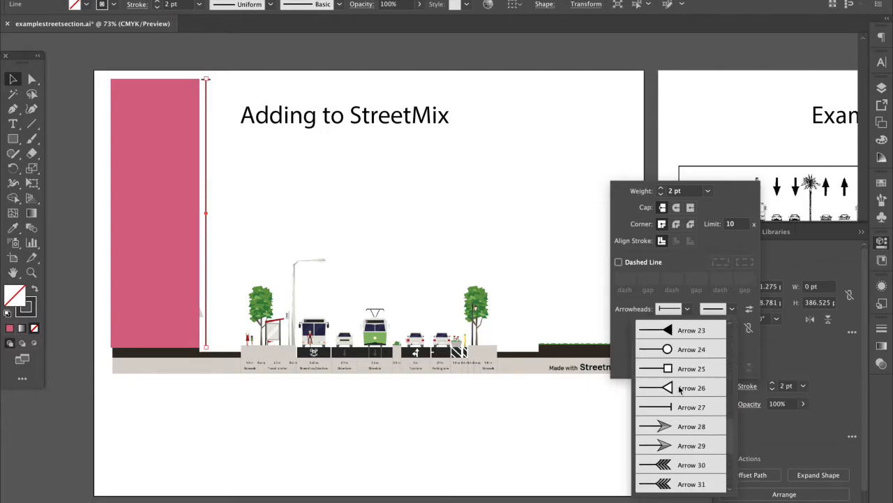
click(676, 407)
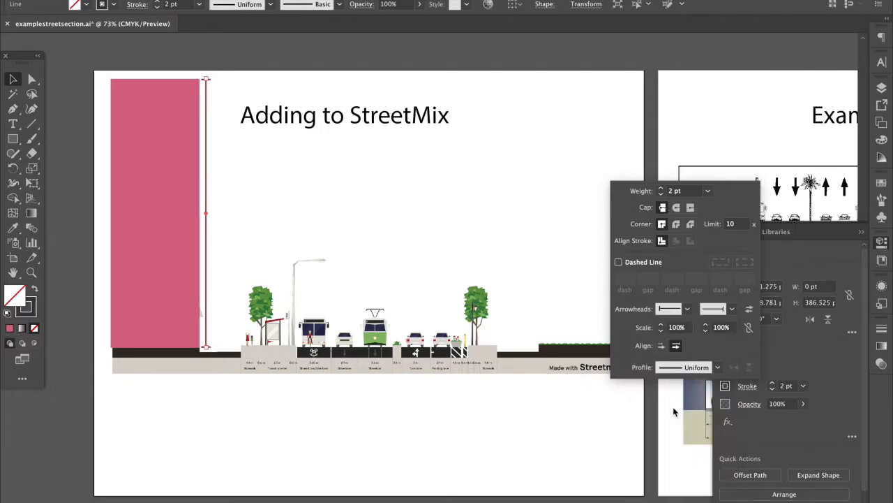
click(783, 349)
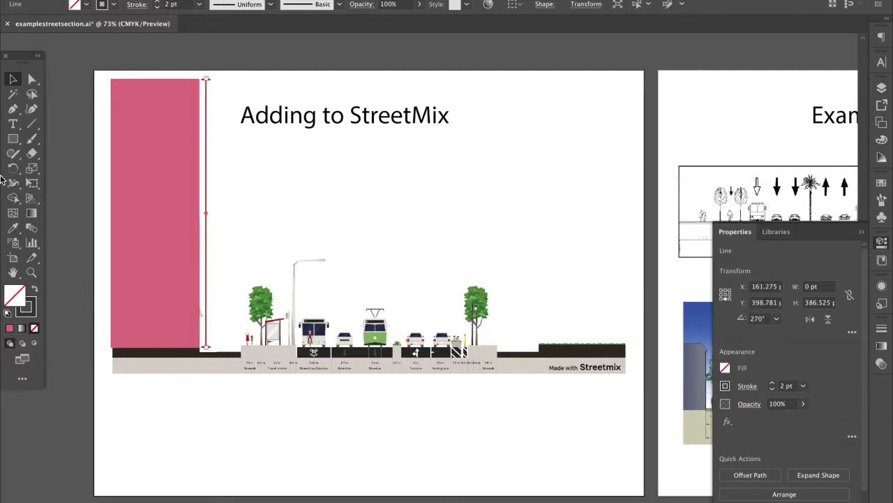
Reduce the height line's stroke weight to 1 pt
click(158, 394)
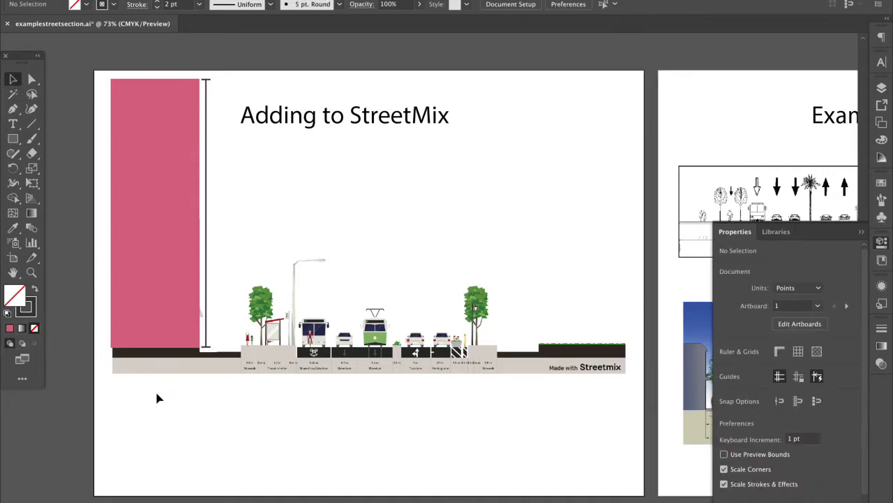
click(207, 266)
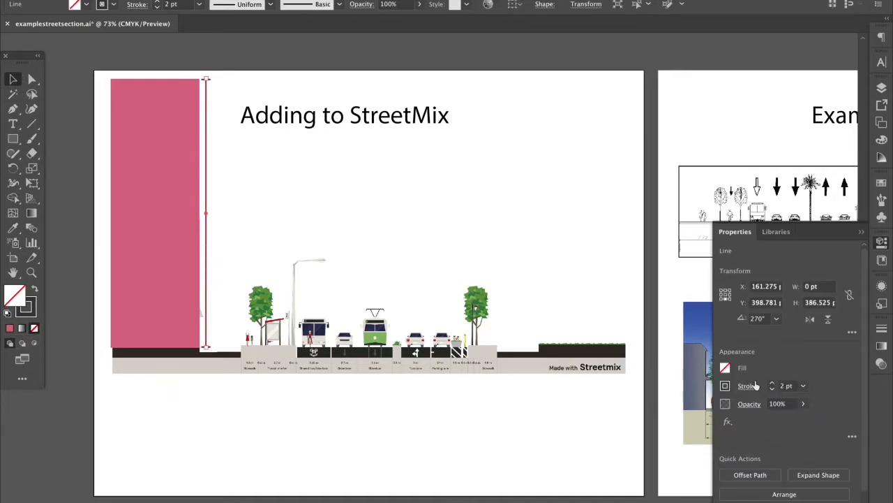
click(773, 389)
click(405, 461)
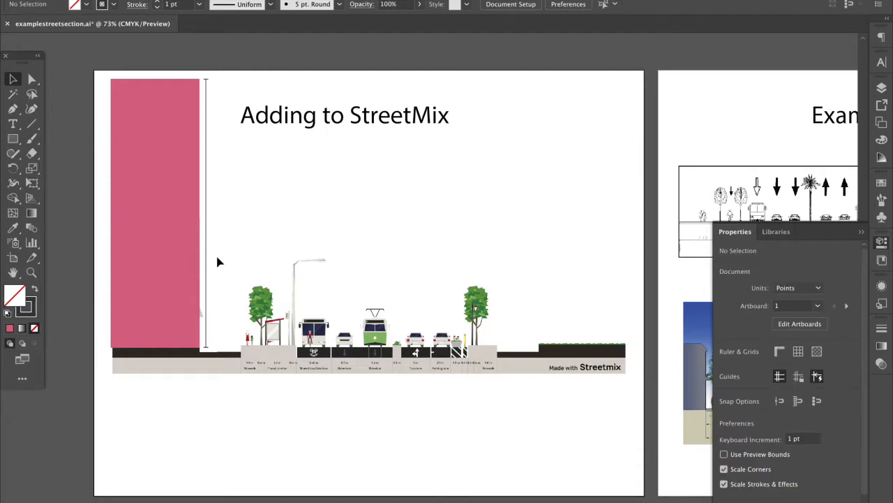
click(170, 256)
Recolour the tall block's fill from pink to a bright, saturated blue
double_click(14, 295)
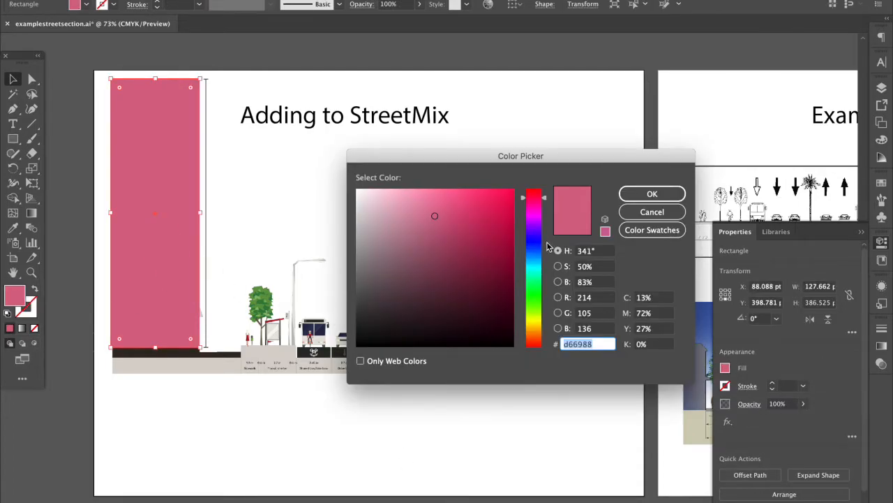
click(535, 248)
mouse_move(458, 208)
mouse_down()
mouse_move(449, 185)
mouse_move(466, 188)
mouse_up()
click(622, 195)
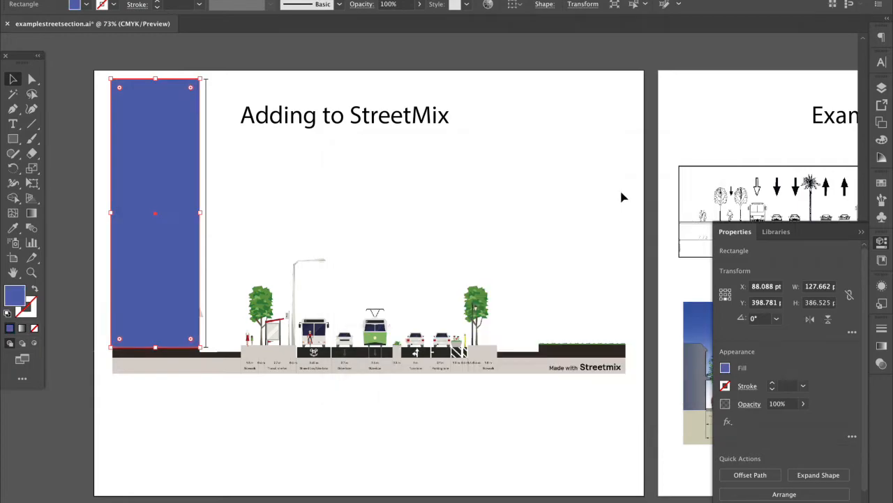
click(340, 371)
scroll(207, 280, up, 2)
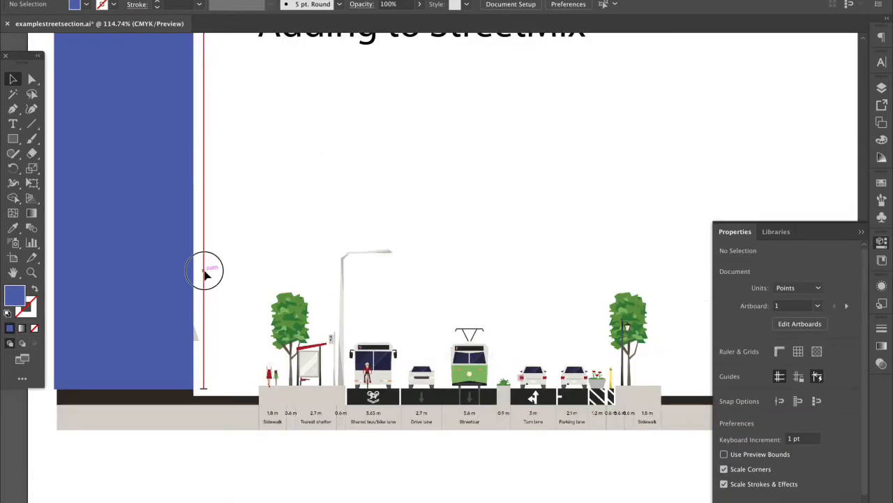
click(204, 272)
scroll(204, 272, up, 3)
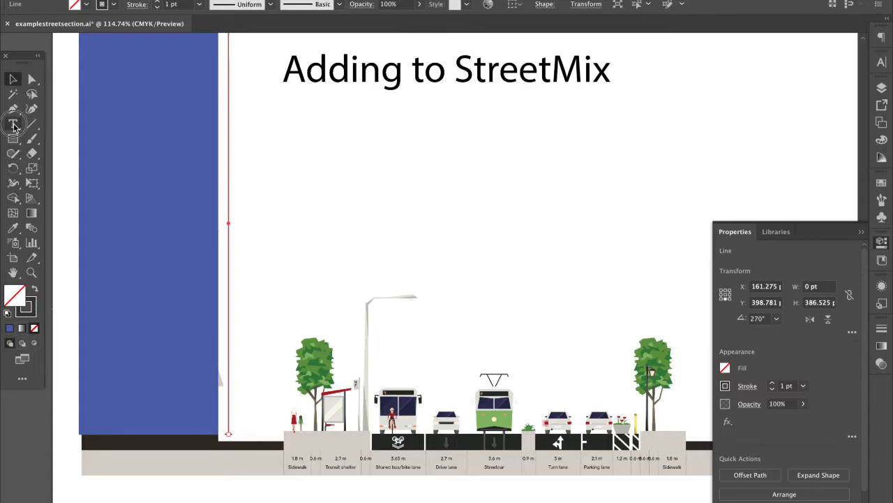
Type a '40m' label in a text frame right of the height line
click(13, 125)
drag(237, 137, 311, 154)
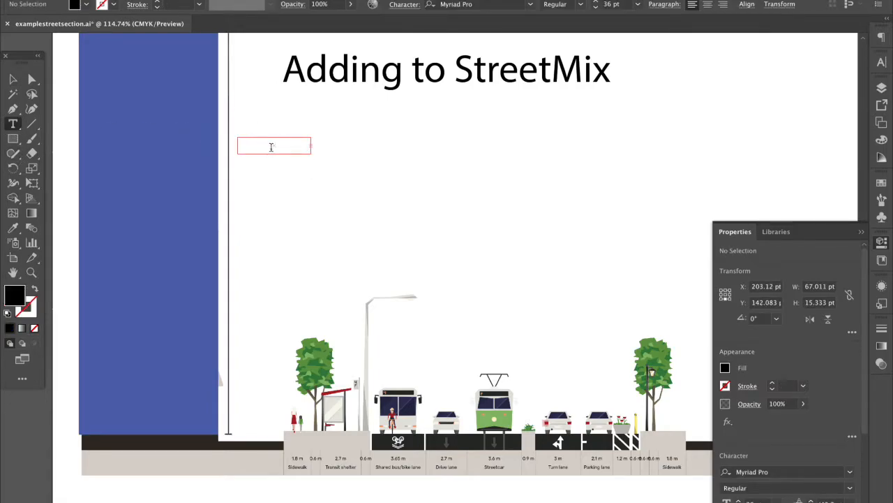
key(Escape)
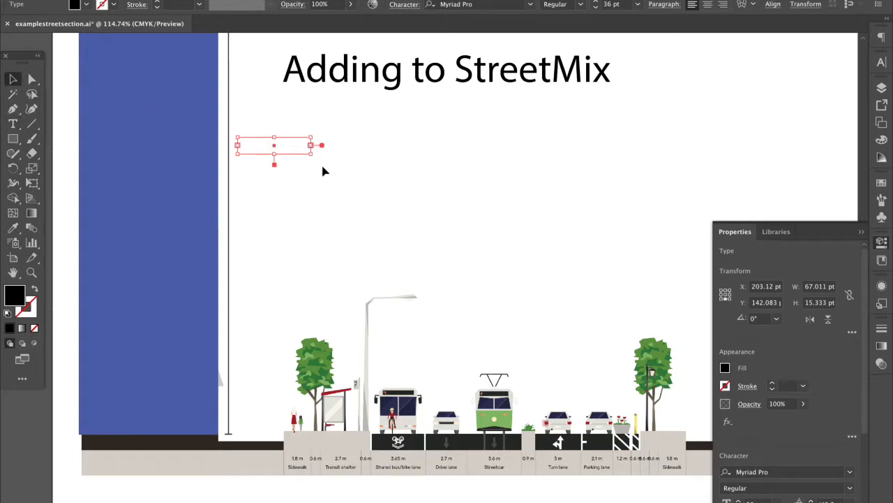
drag(312, 154, 375, 183)
double_click(286, 150)
text(m)
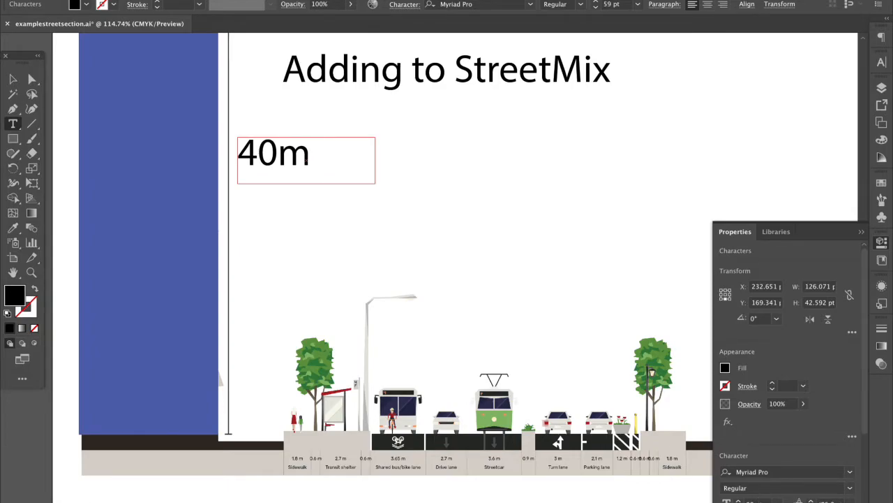
double_click(333, 155)
scroll(772, 501, down, 16)
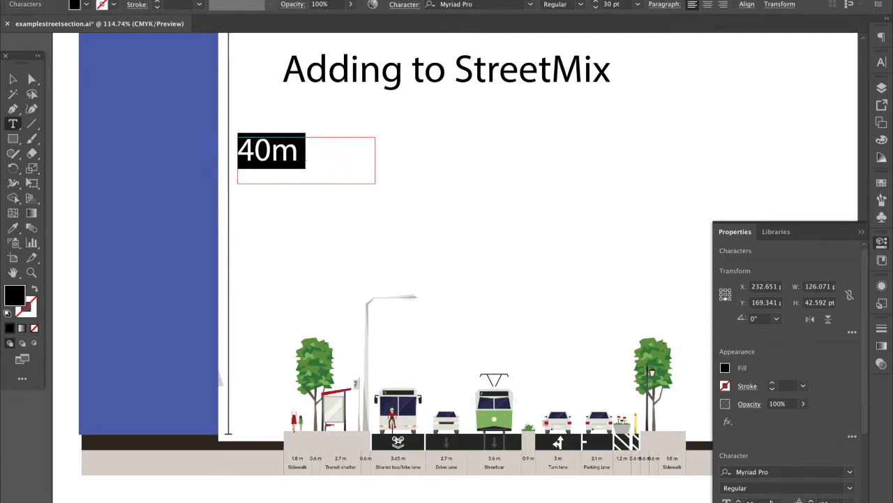
scroll(771, 501, down, 2)
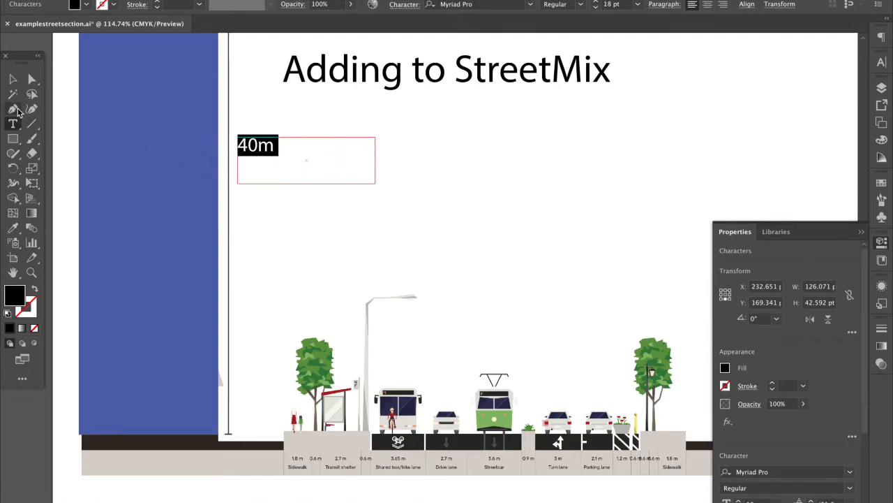
click(13, 78)
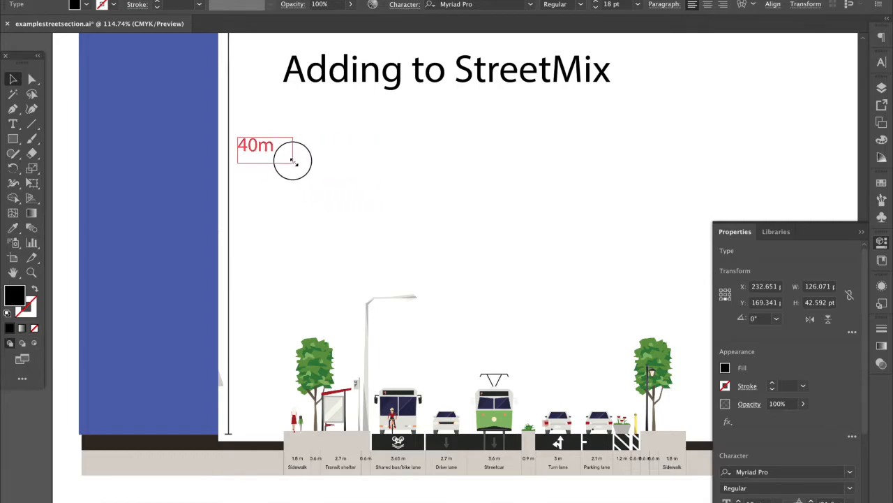
Move the 40m label down beside the middle of the height line
click(285, 193)
scroll(283, 194, down, 3)
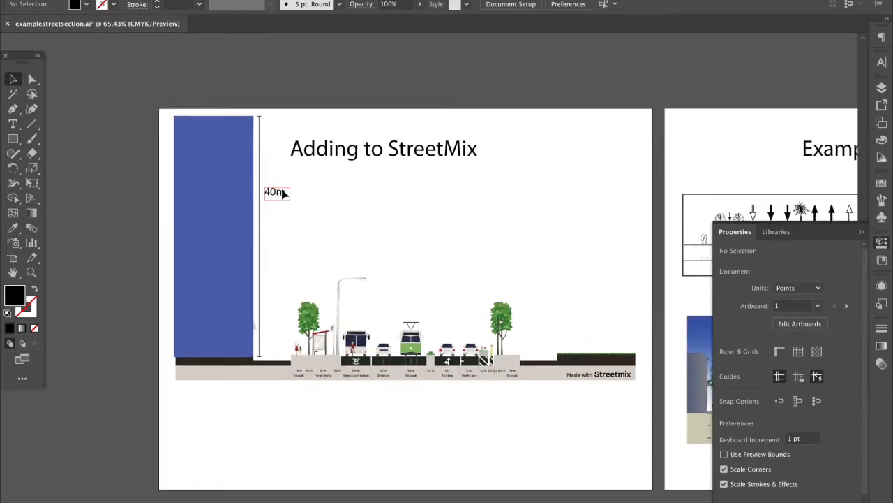
drag(281, 208, 280, 250)
click(262, 243)
click(772, 383)
click(345, 320)
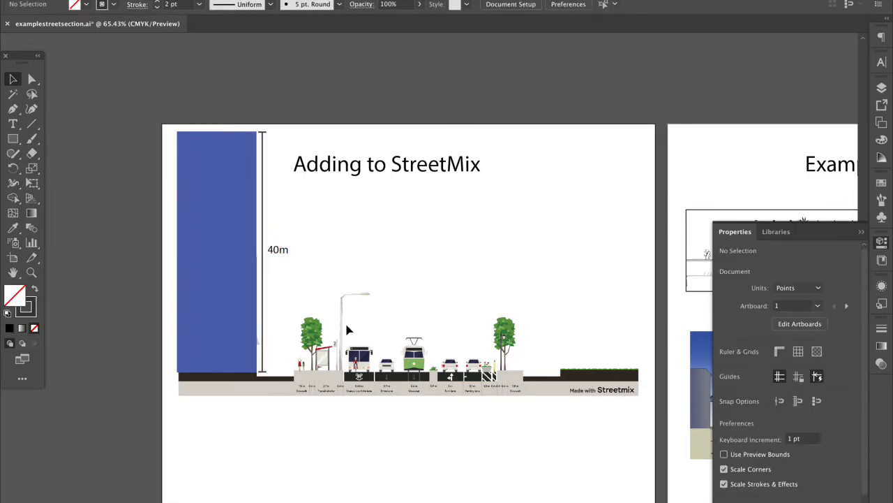
click(278, 251)
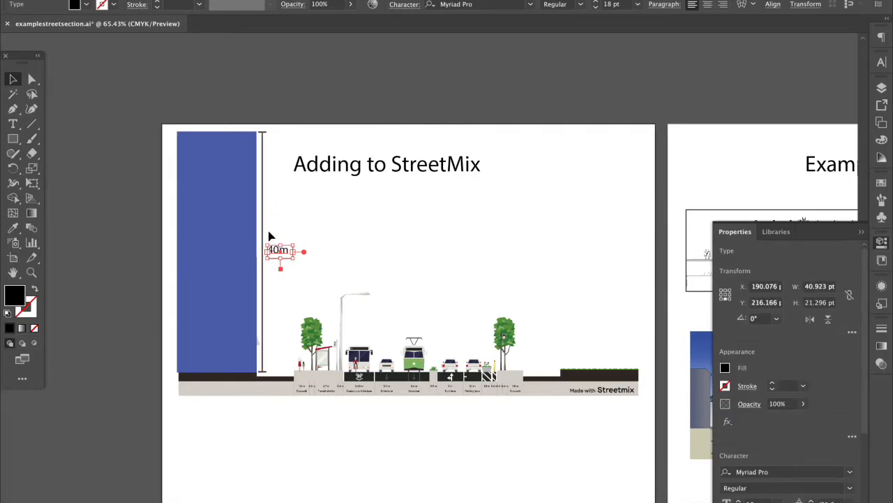
click(269, 235)
click(263, 235)
click(774, 389)
Rotate the 40m label 90° to run vertically and nudge it against the line
click(279, 249)
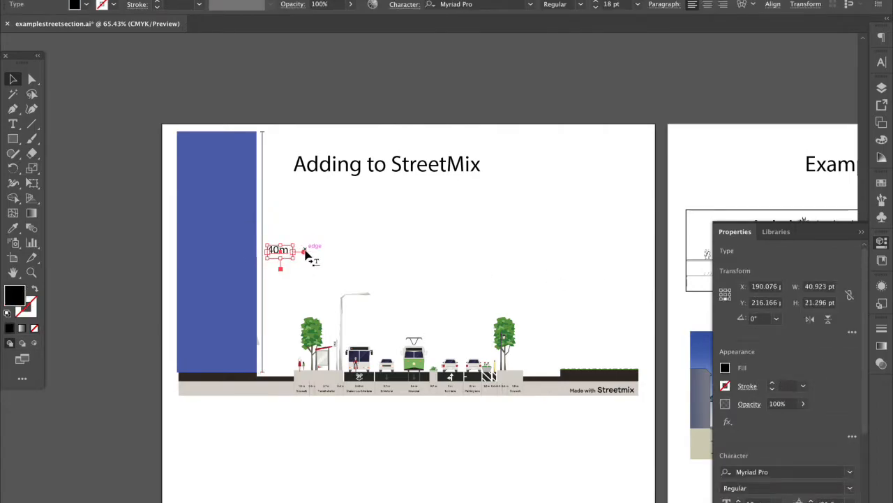
drag(305, 257, 270, 254)
click(295, 259)
click(288, 268)
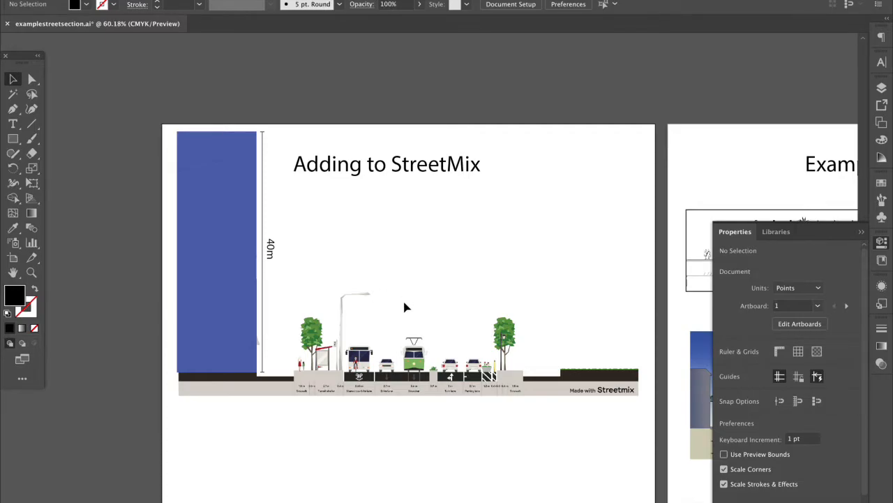
scroll(405, 307, down, 2)
scroll(405, 308, up, 2)
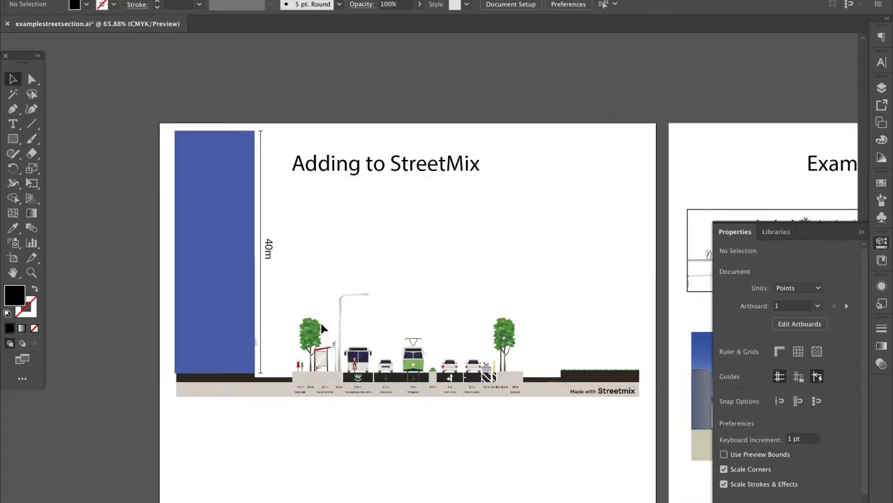
key(ctrl+minus)
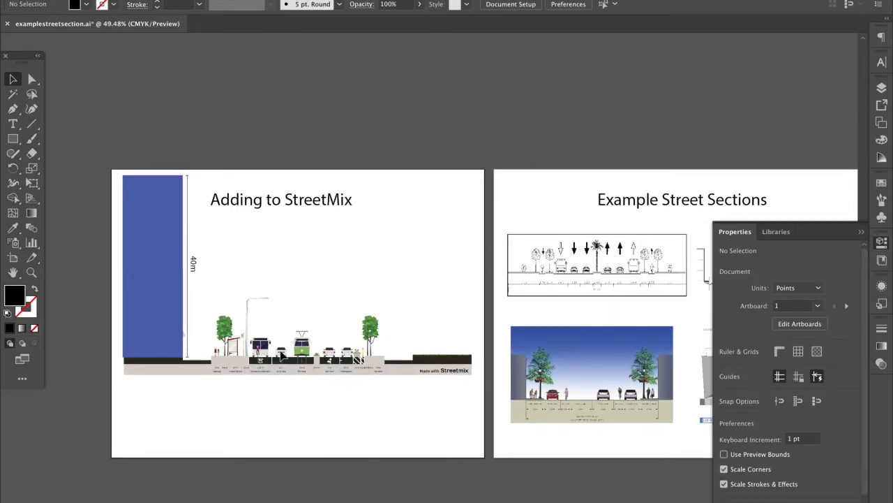
scroll(282, 356, up, 1)
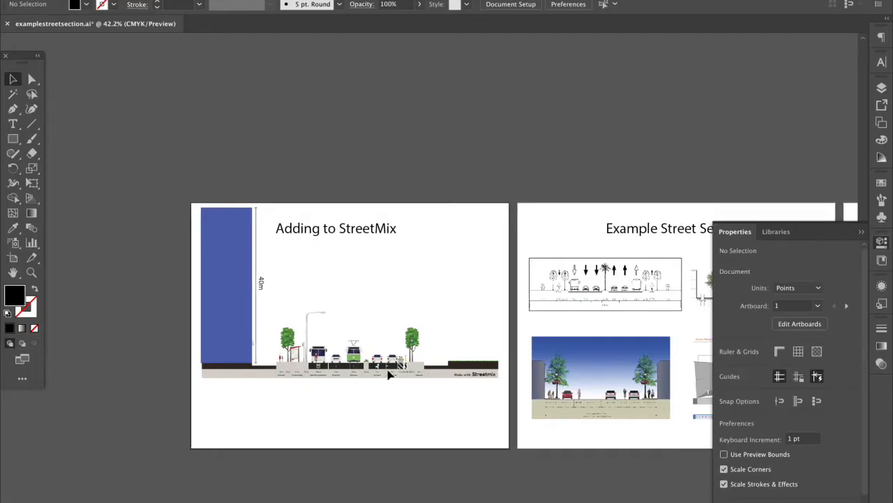
Scroll to the Example Street Sections artboard and view the Darrach Hall section up close
scroll(389, 375, right, 8)
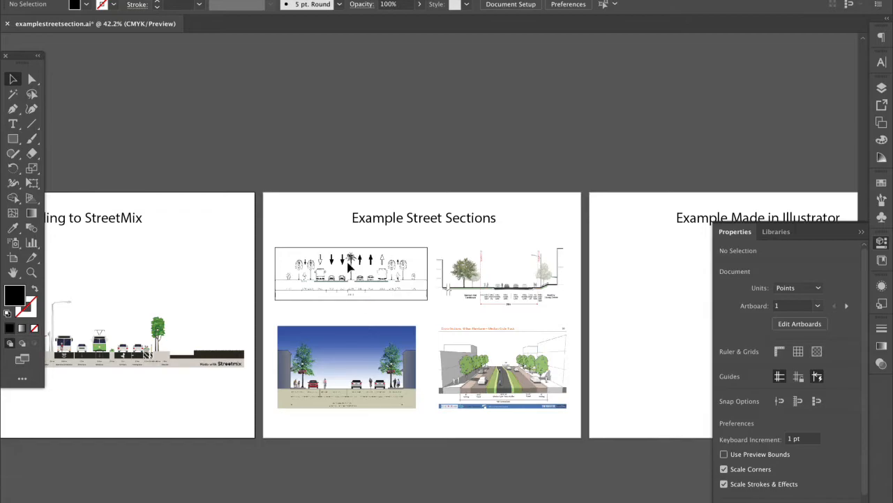
scroll(349, 265, up, 5)
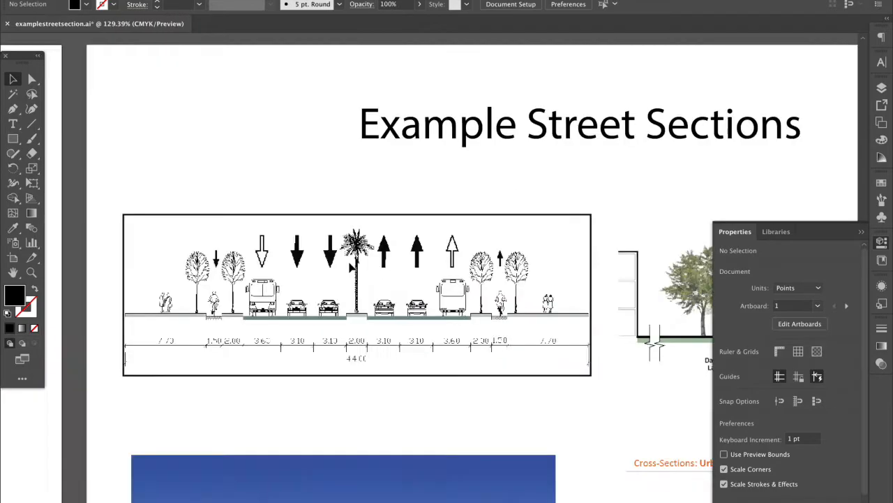
click(862, 232)
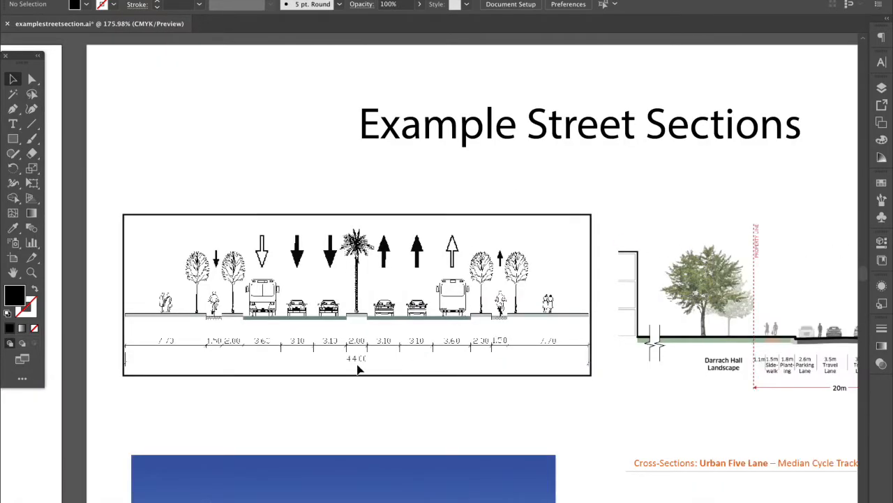
scroll(357, 370, up, 3)
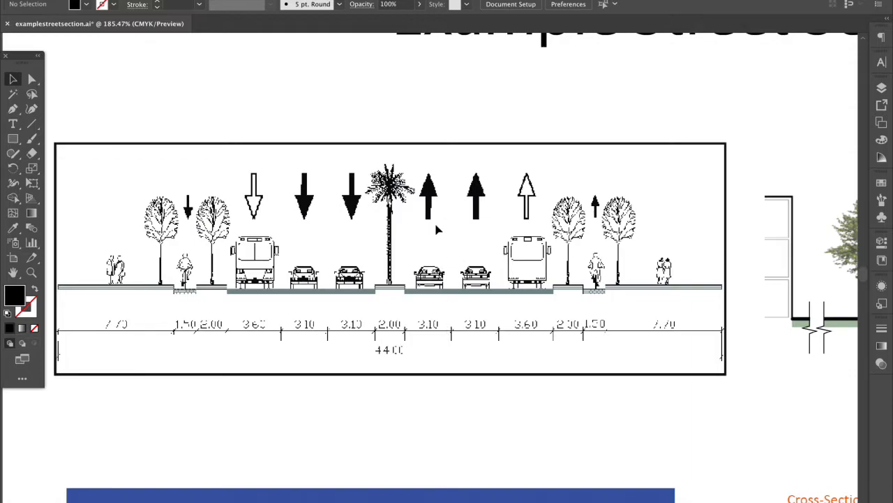
scroll(457, 286, down, 3)
scroll(458, 286, right, 8)
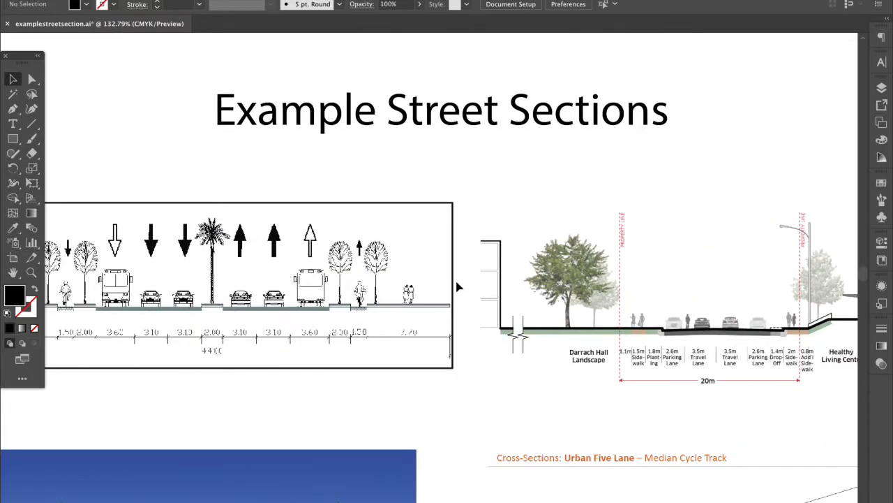
scroll(457, 286, up, 5)
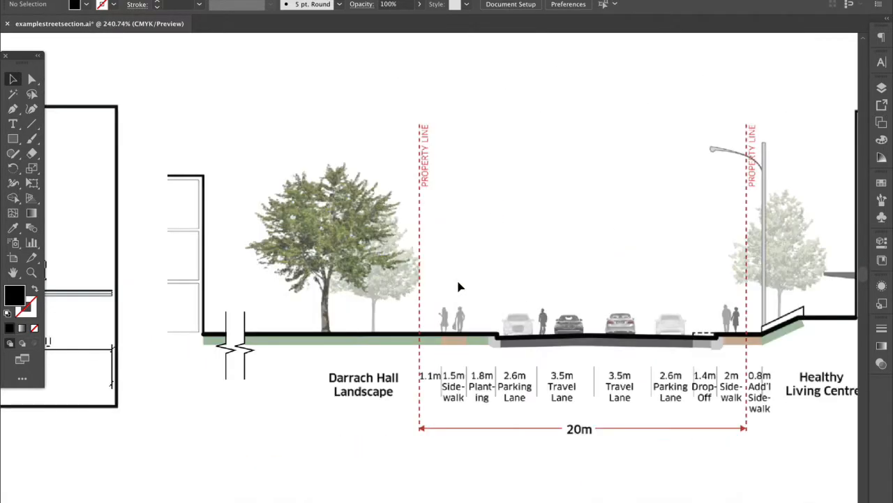
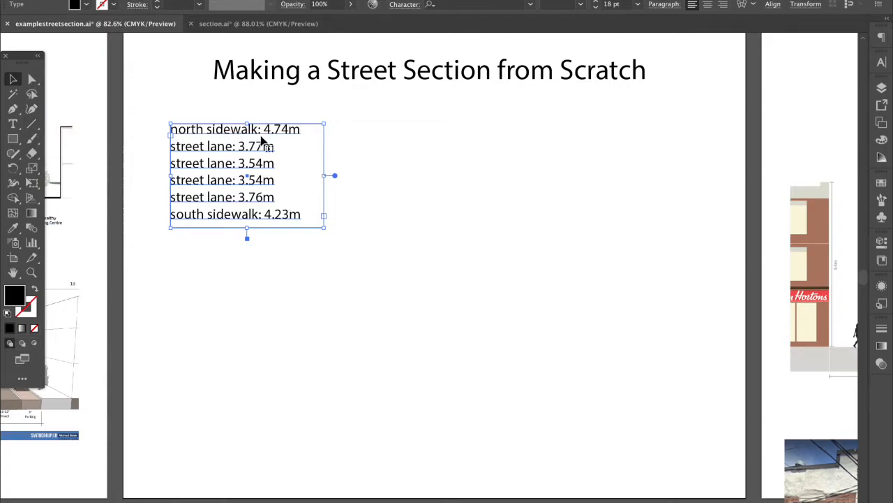
Move the lane-width list up closer to the title
click(261, 90)
click(247, 160)
drag(247, 160, 243, 133)
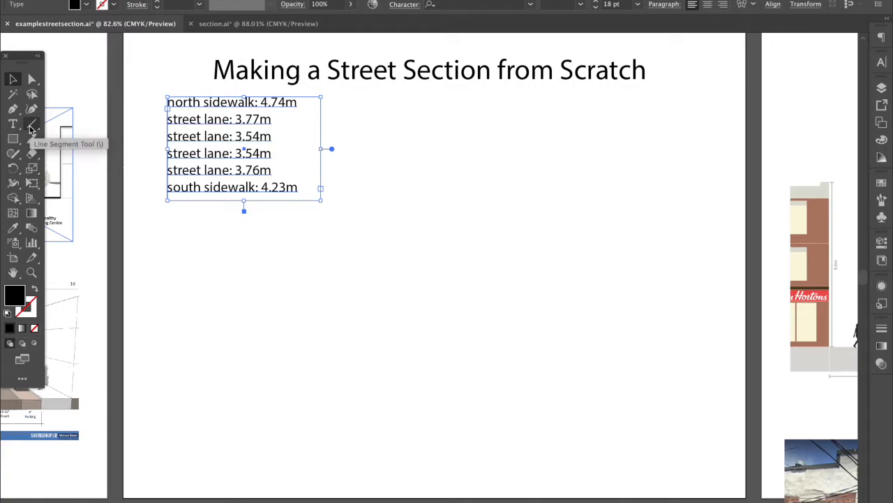
Draw a short horizontal line below the lane-width list
click(31, 127)
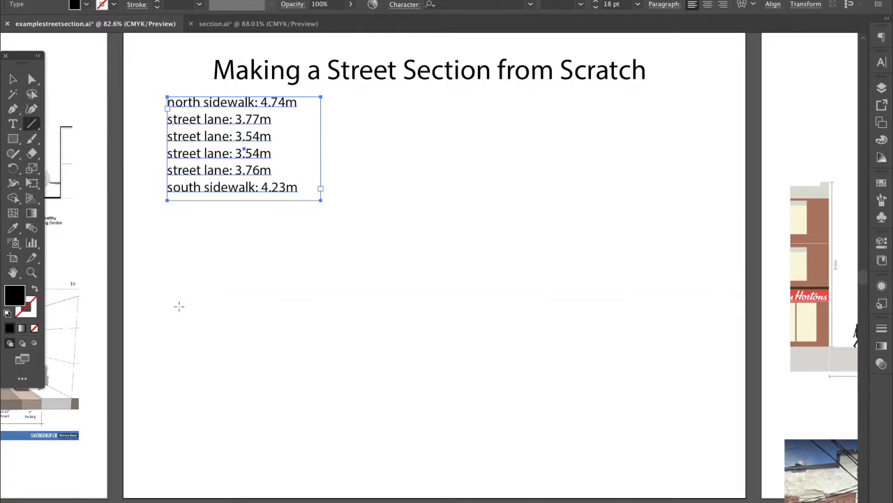
drag(175, 314, 200, 314)
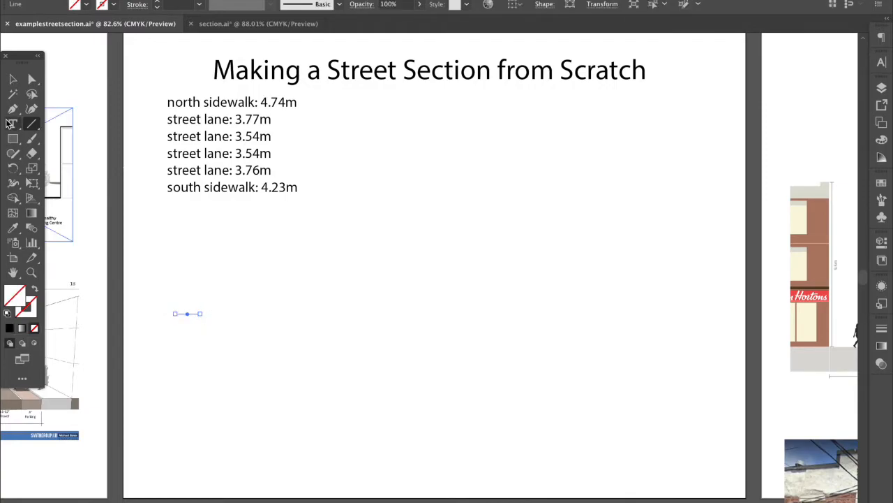
click(11, 80)
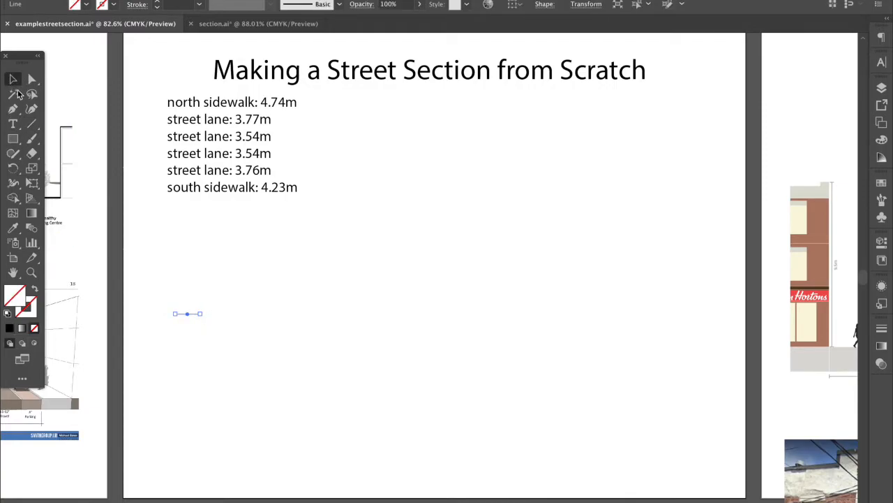
click(159, 257)
In Preferences > Units, set General and Stroke to Millimeters and keep Type in Points
click(87, 0)
mouse_move(45, 0)
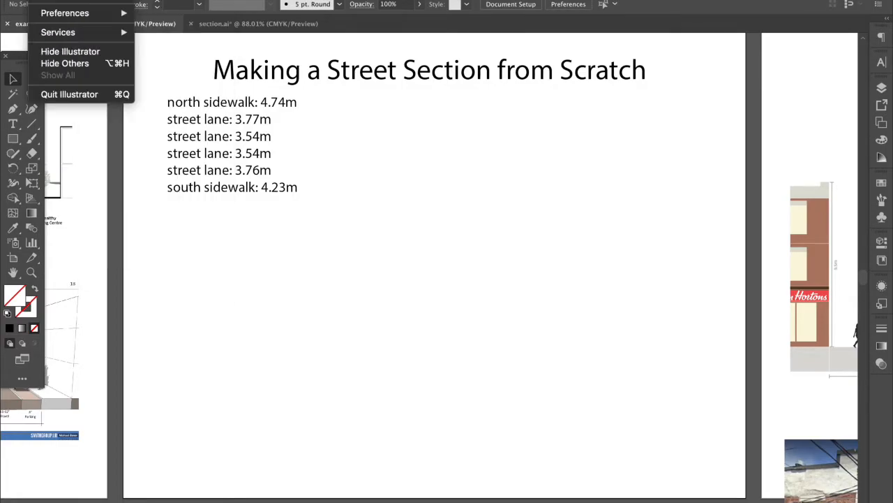
mouse_move(67, 14)
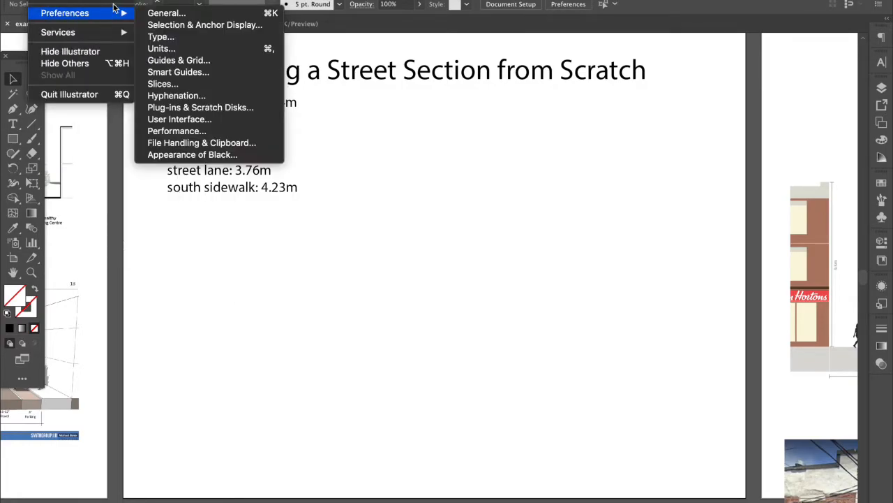
click(157, 14)
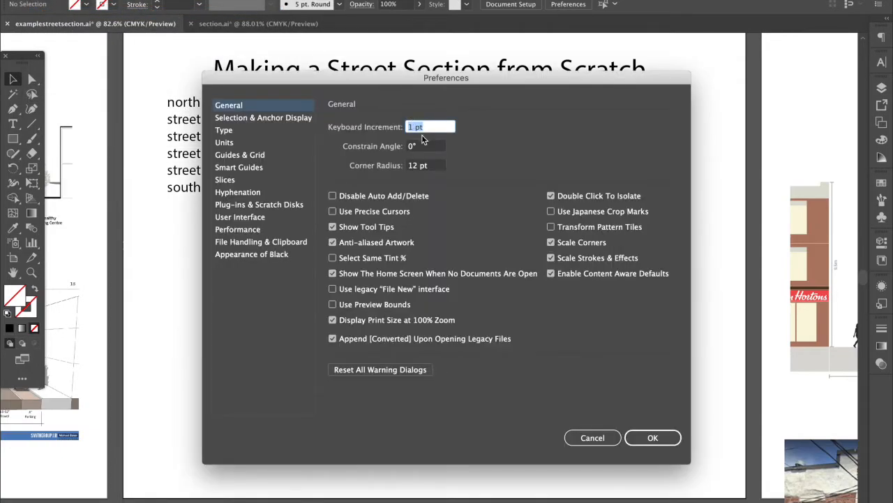
click(262, 143)
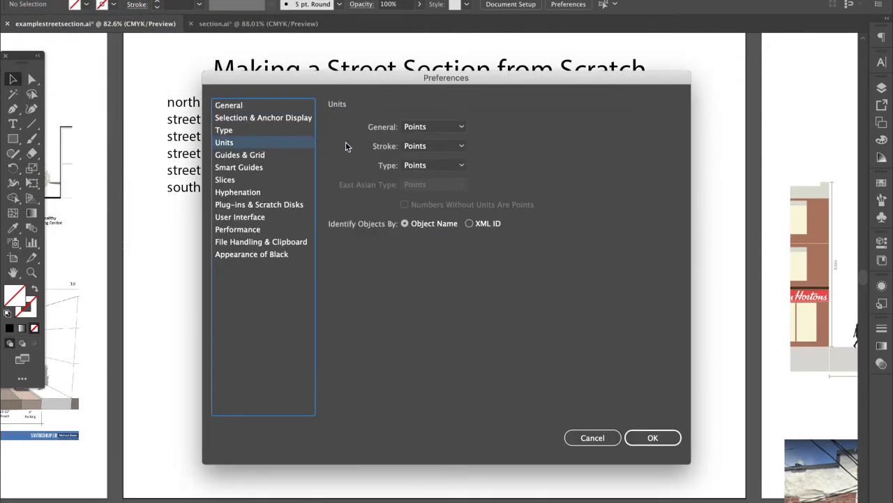
click(412, 128)
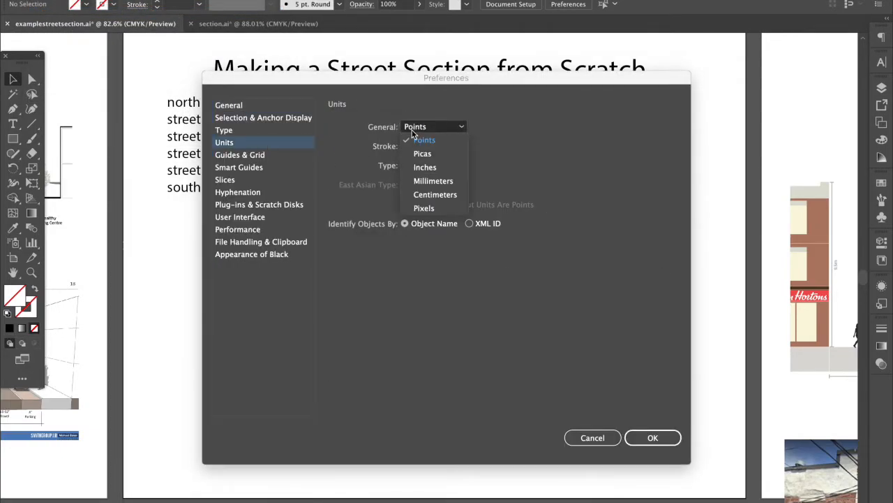
click(425, 181)
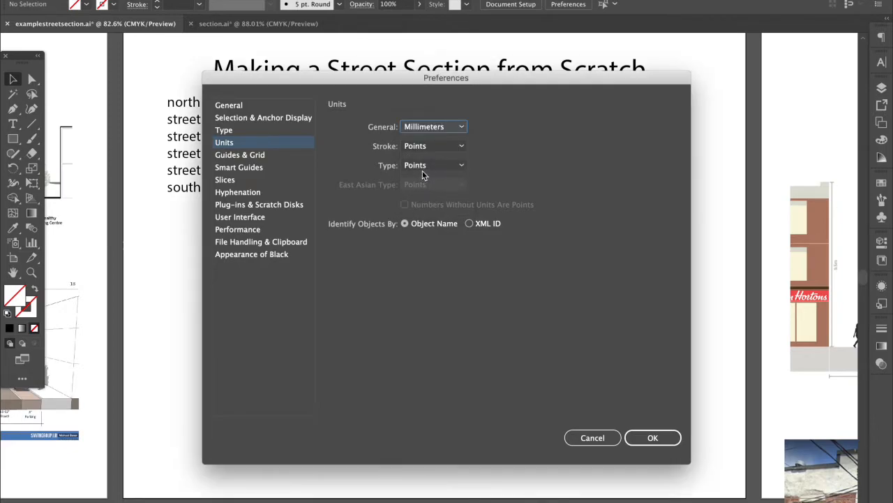
click(426, 146)
click(425, 200)
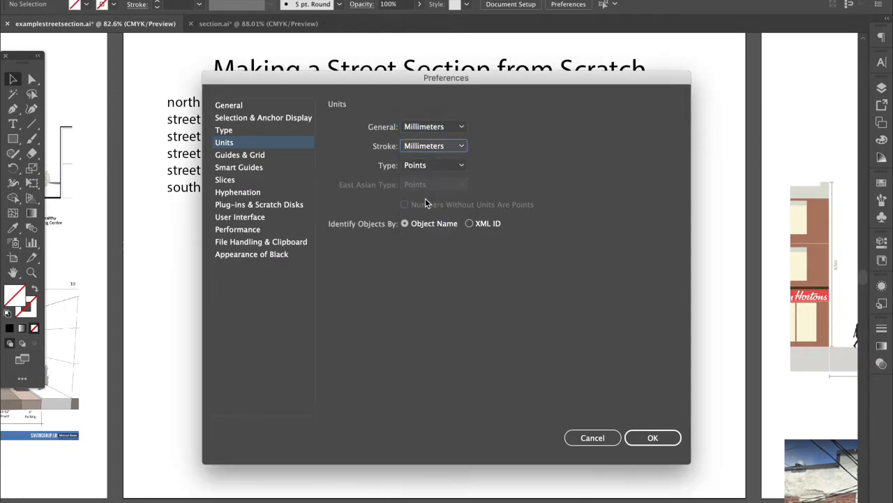
click(433, 164)
click(438, 166)
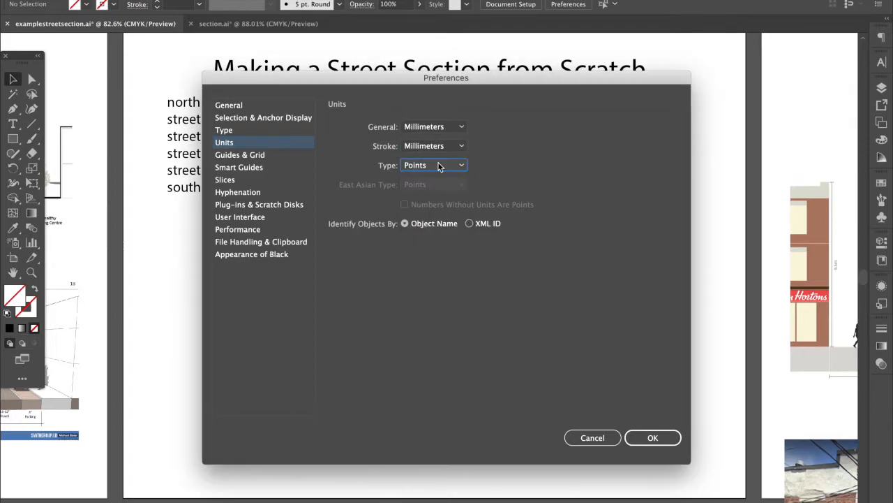
click(656, 437)
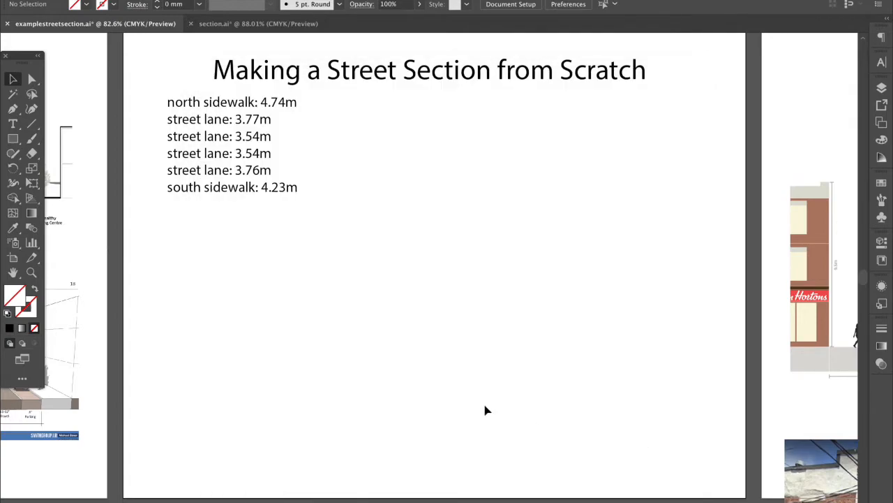
click(30, 124)
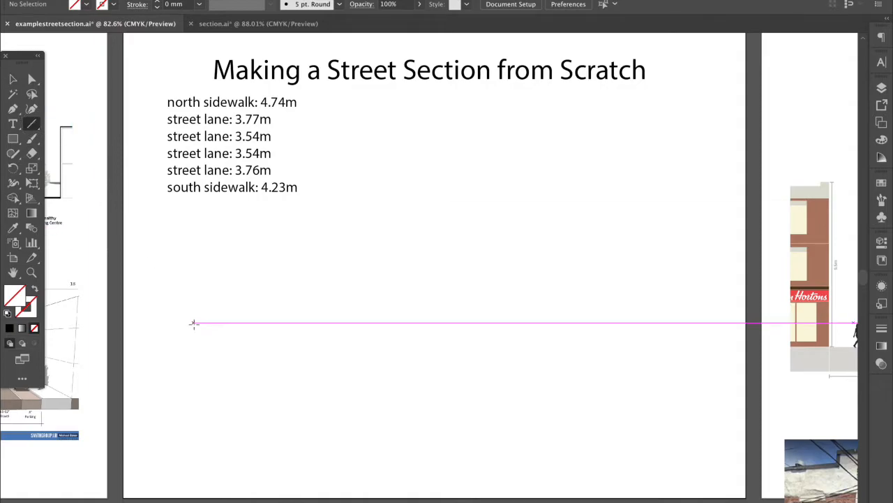
Draw a short horizontal line, about 7.83 mm long, beneath the lane-width list
scroll(167, 337, up, 3)
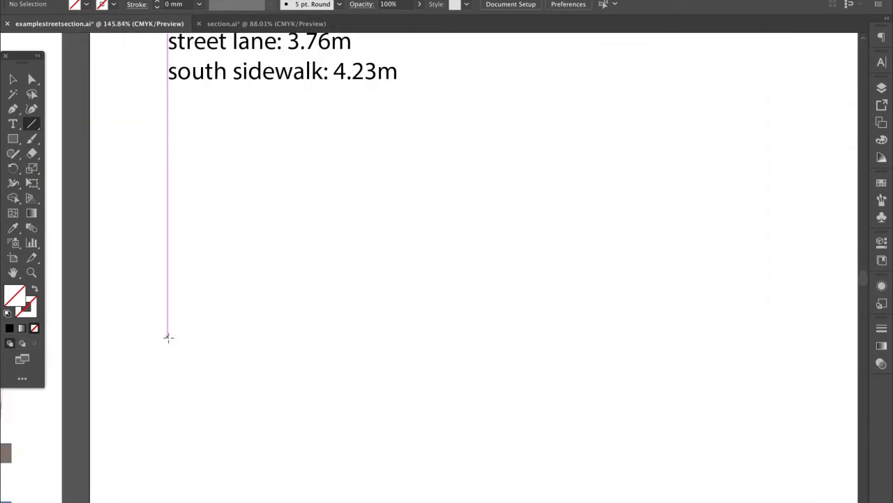
mouse_move(168, 336)
mouse_down()
mouse_move(201, 336)
mouse_move(184, 337)
mouse_up()
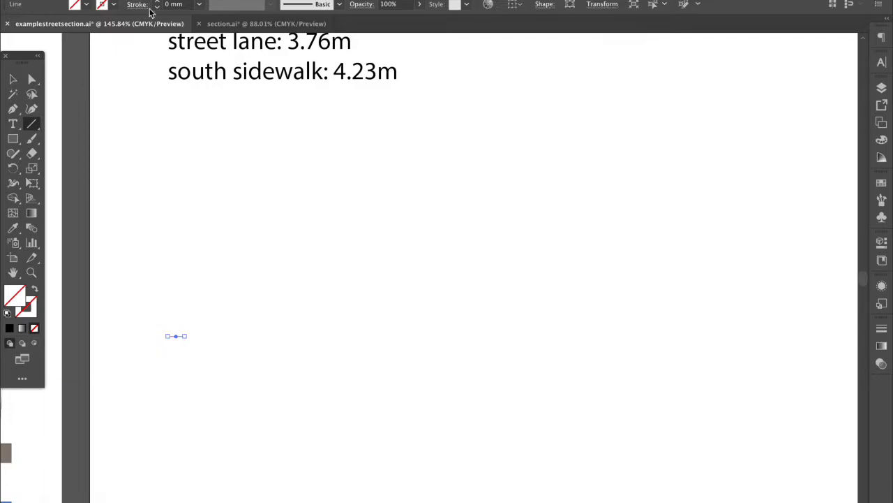
click(94, 0)
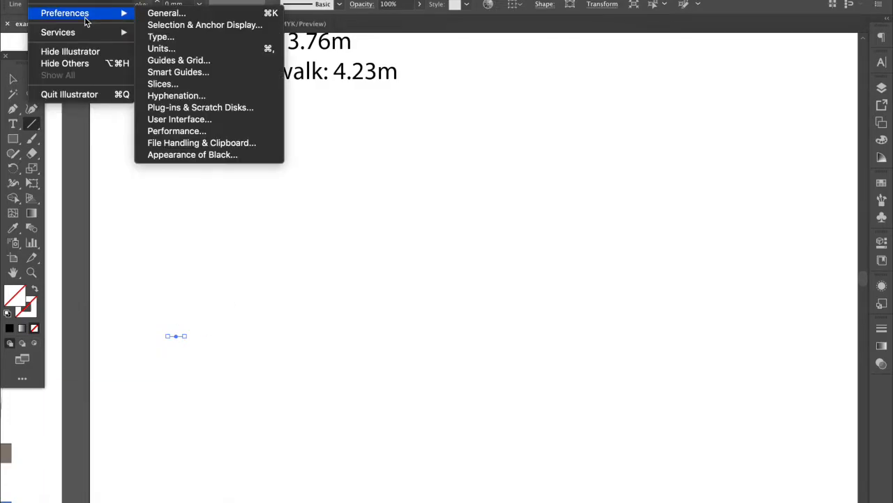
mouse_move(87, 18)
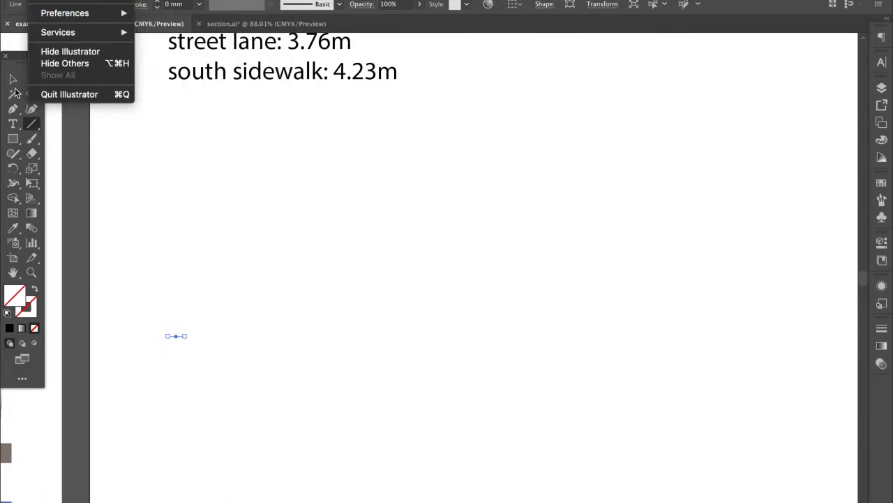
click(151, 300)
scroll(151, 300, up, 2)
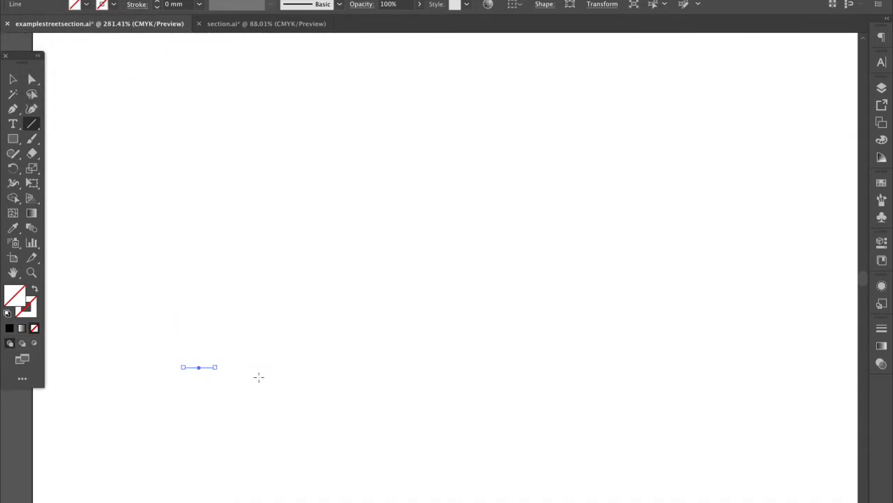
scroll(258, 377, down, 5)
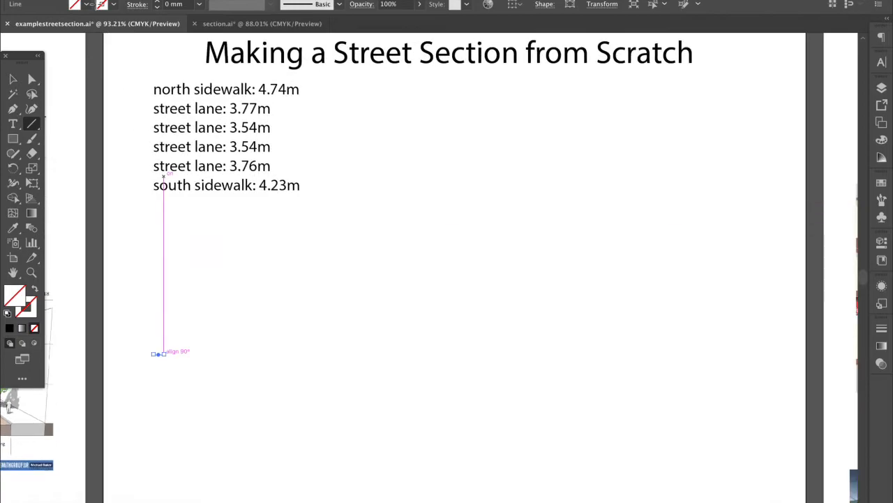
In Preferences > Units, change General and Stroke units to Inches and return to the Selection tool
click(94, 0)
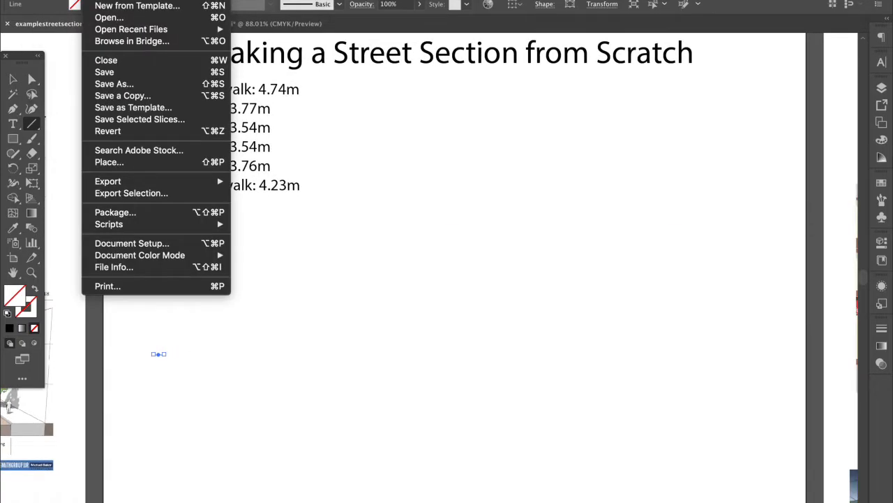
mouse_move(42, 0)
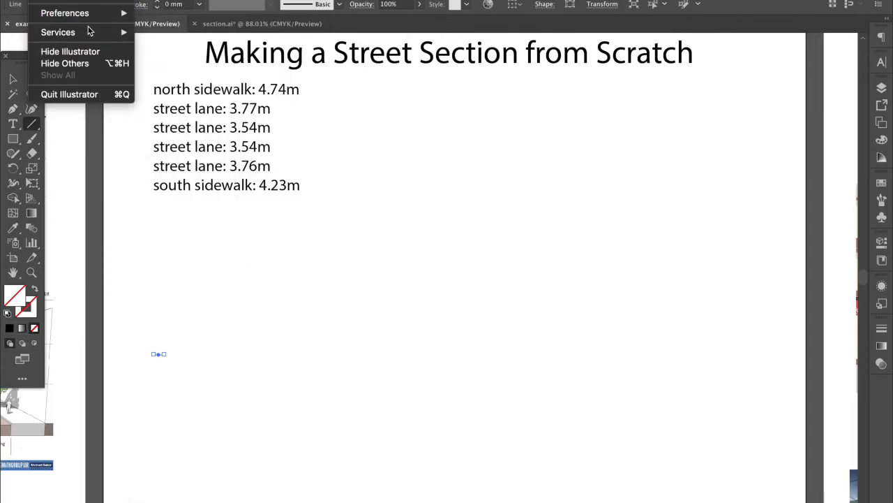
mouse_move(89, 14)
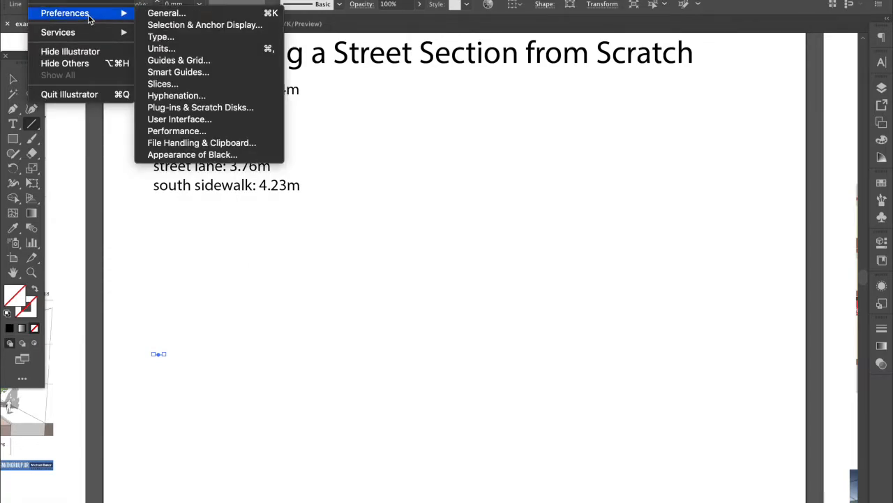
click(172, 50)
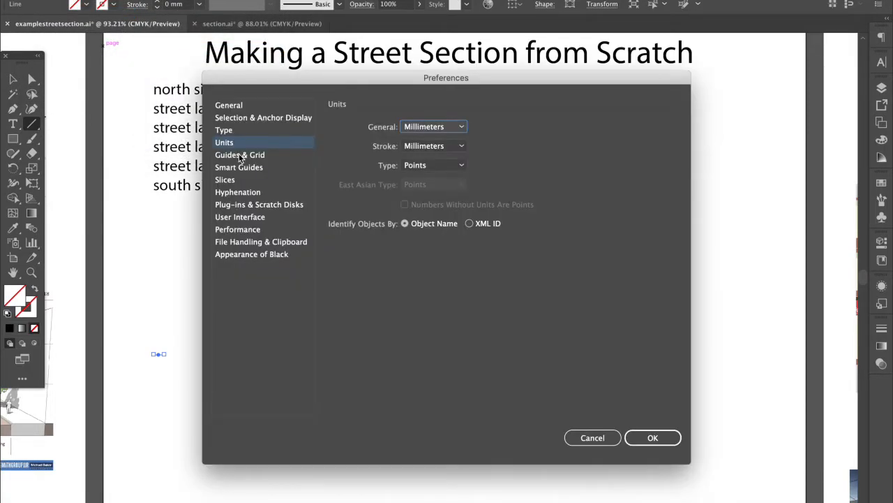
click(240, 155)
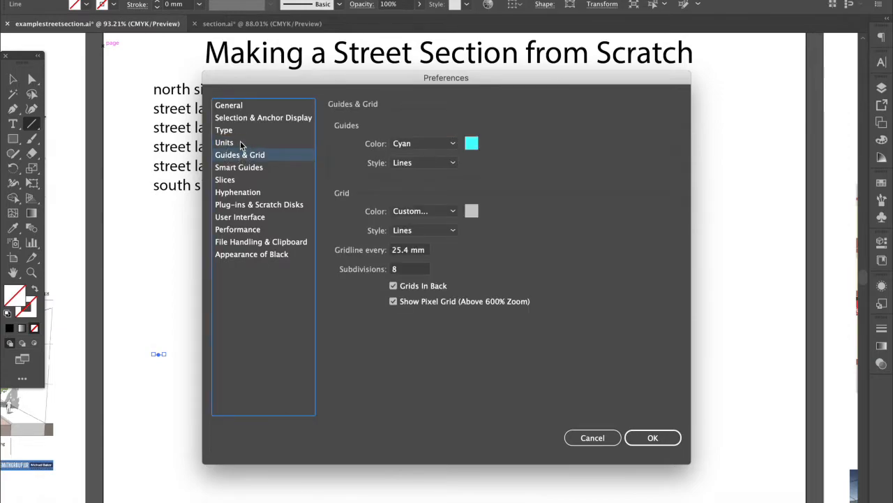
click(240, 143)
click(427, 127)
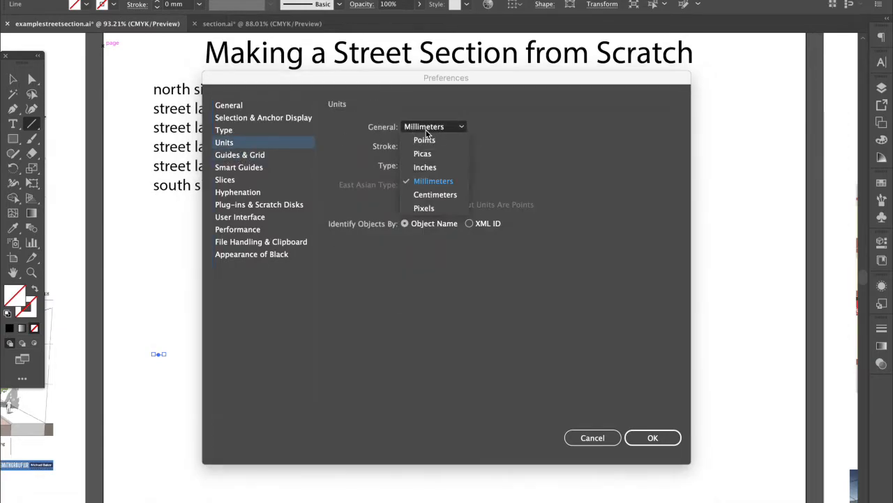
click(428, 165)
click(425, 148)
click(431, 185)
click(638, 438)
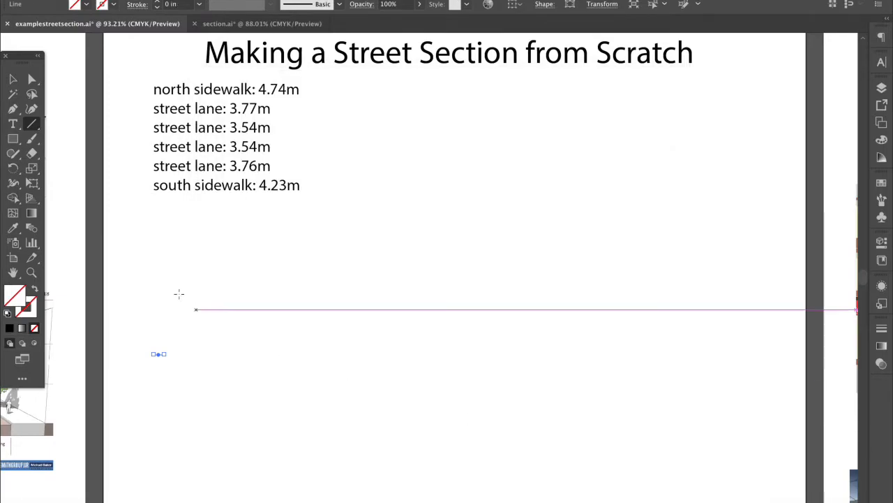
key(v)
click(177, 347)
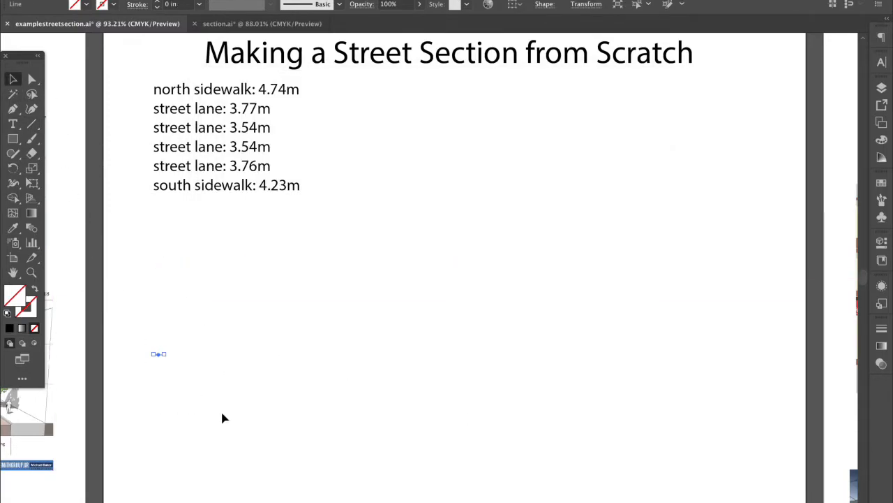
Draw a horizontal baseline about 4.77 in long beneath the lane-width list
click(223, 417)
click(32, 123)
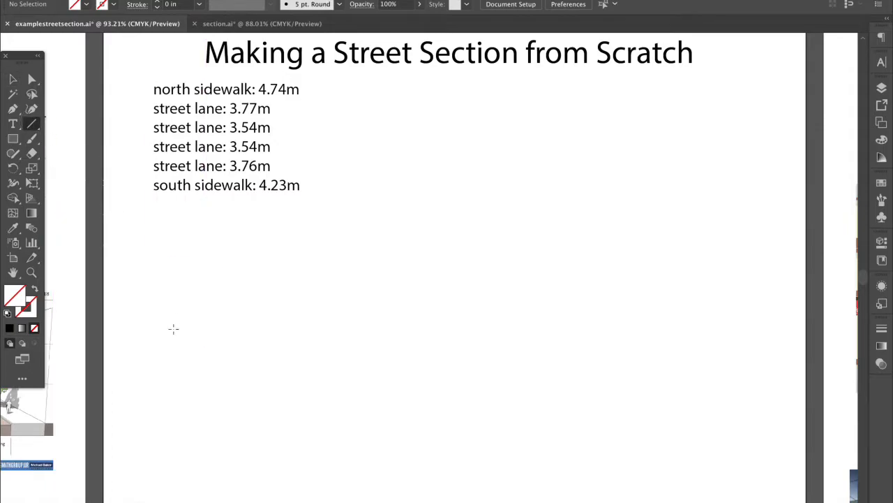
drag(167, 328, 470, 327)
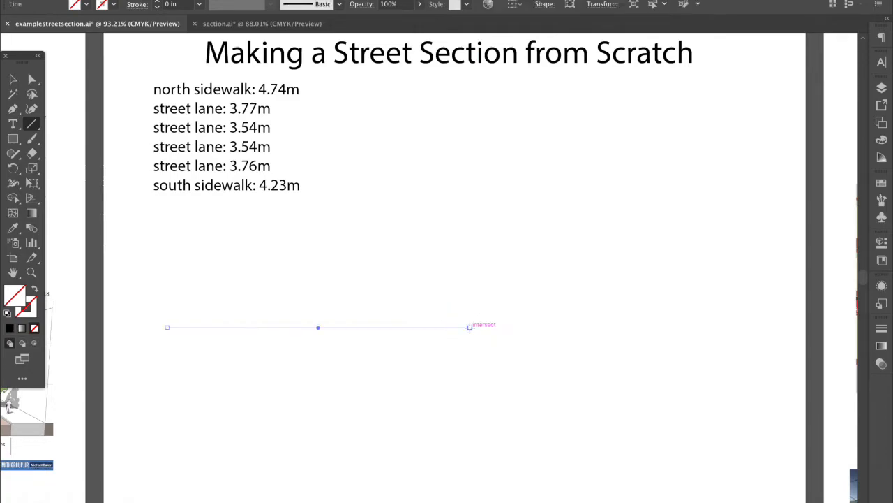
click(12, 79)
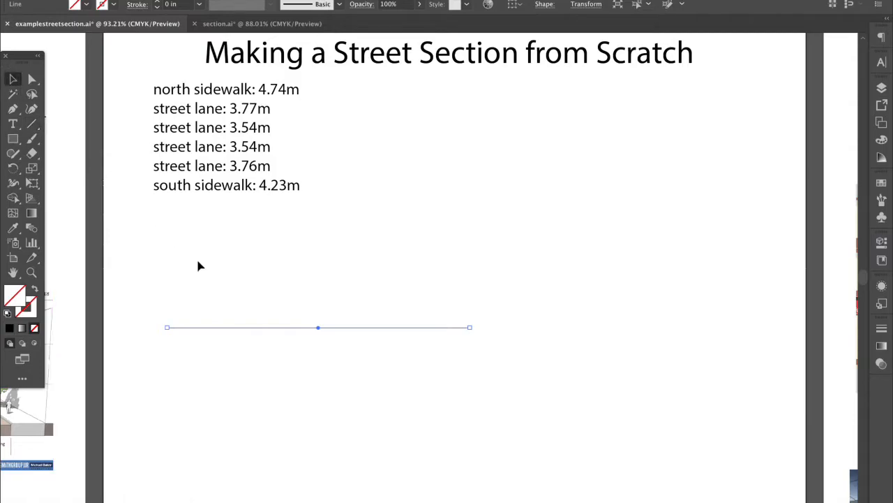
Give the baseline the default black stroke, undoing an accidental fill/stroke swap
scroll(202, 271, down, 3)
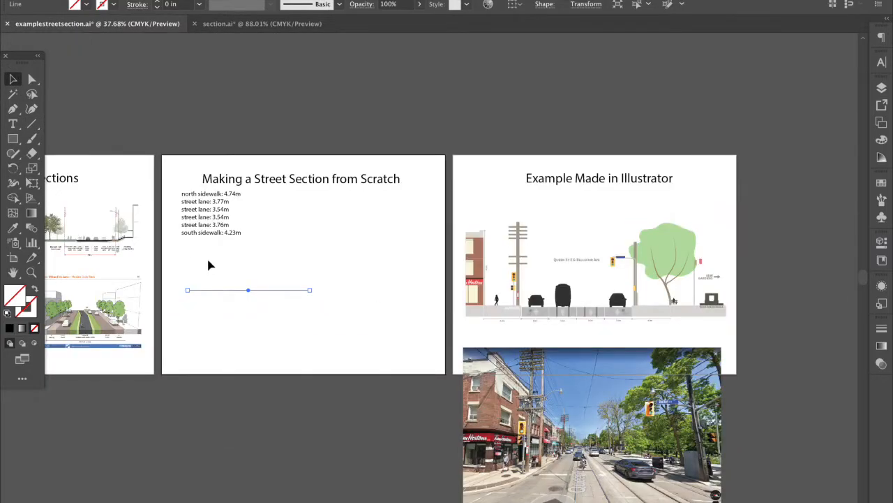
scroll(206, 263, down, 2)
scroll(205, 264, left, 1)
click(320, 228)
click(275, 261)
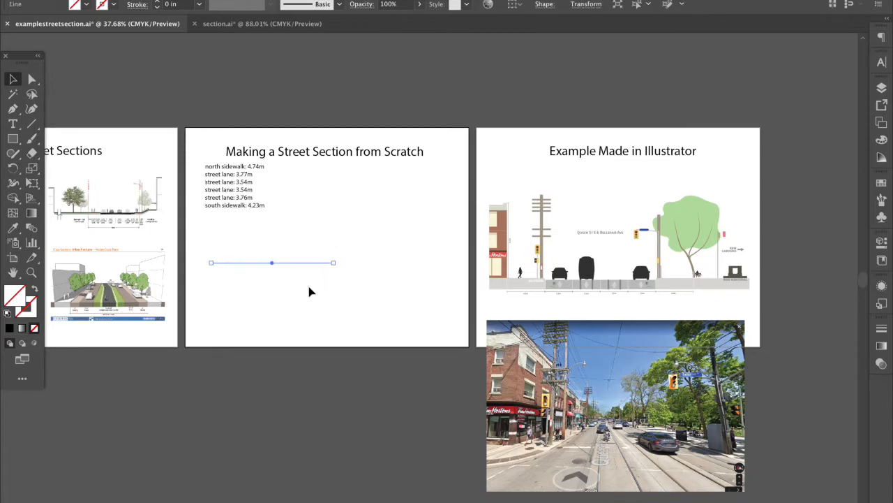
click(7, 313)
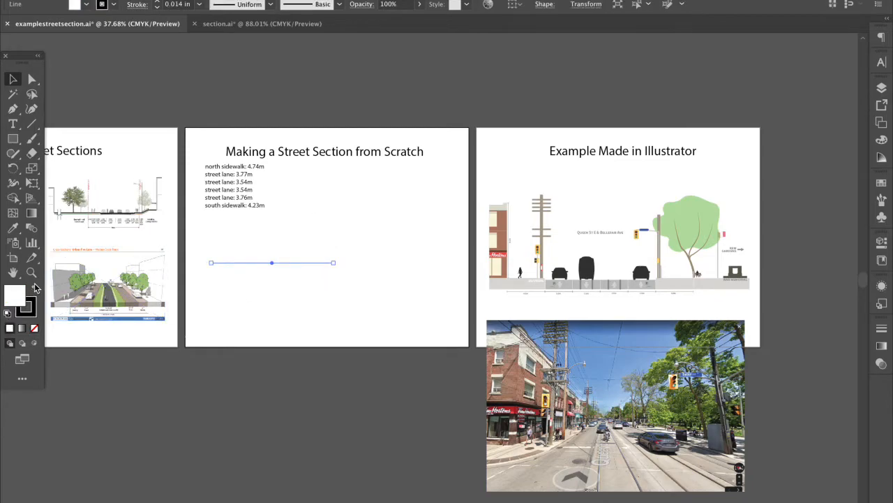
click(35, 288)
click(241, 277)
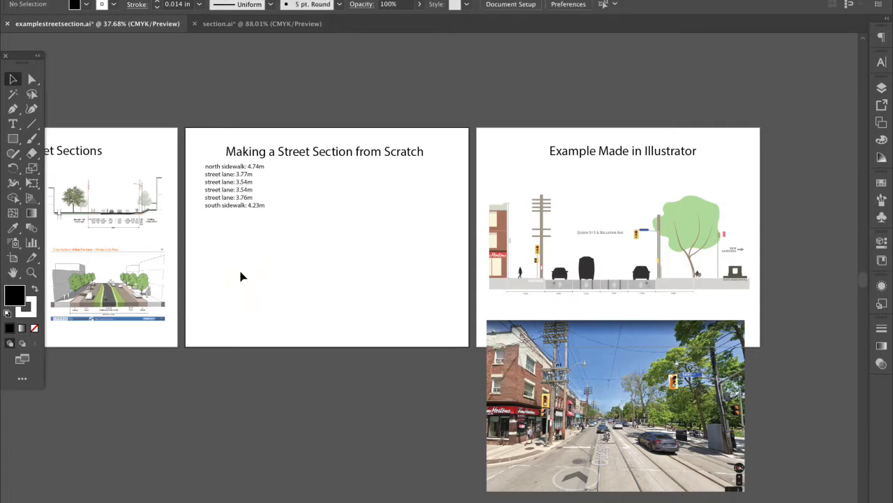
click(244, 263)
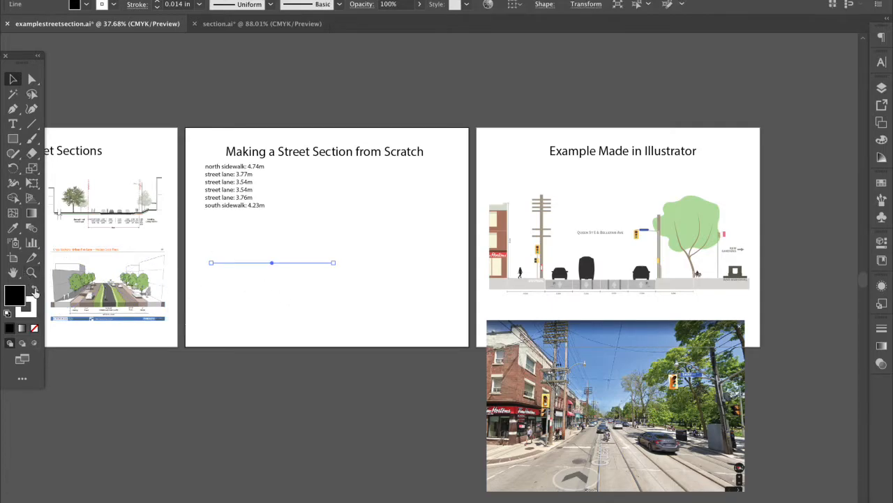
click(35, 289)
click(272, 243)
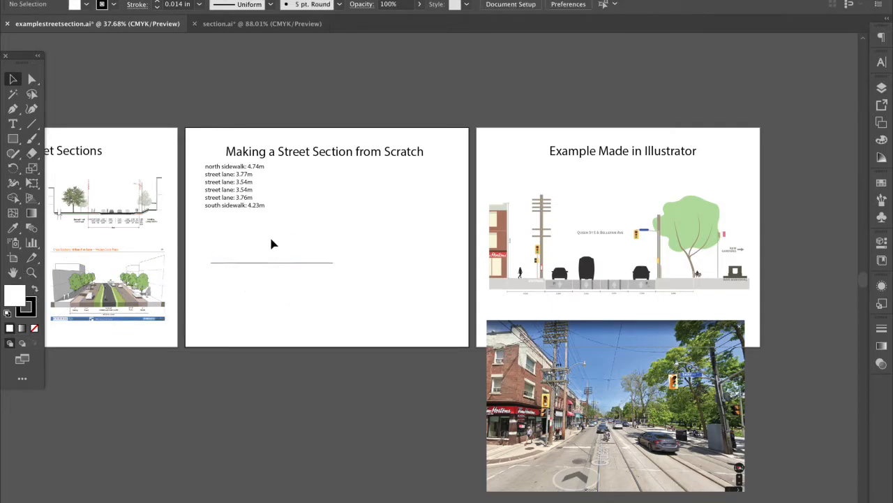
click(266, 264)
scroll(265, 268, down, 2)
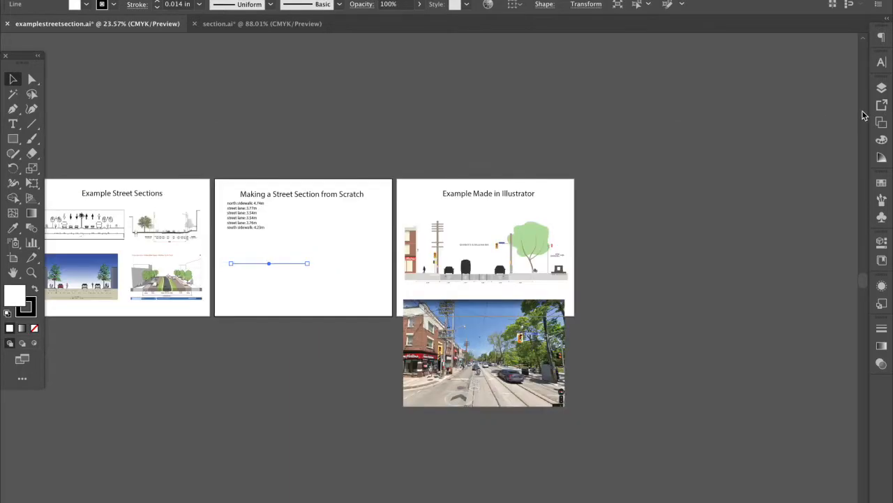
Add a new Artboard 5 and widen it from 11 in to 30 in, keeping 8.5 in height
click(882, 89)
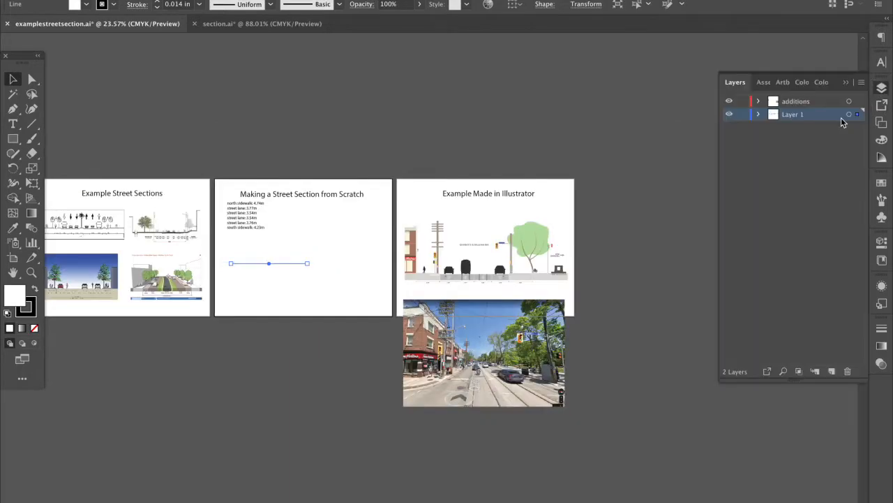
click(782, 83)
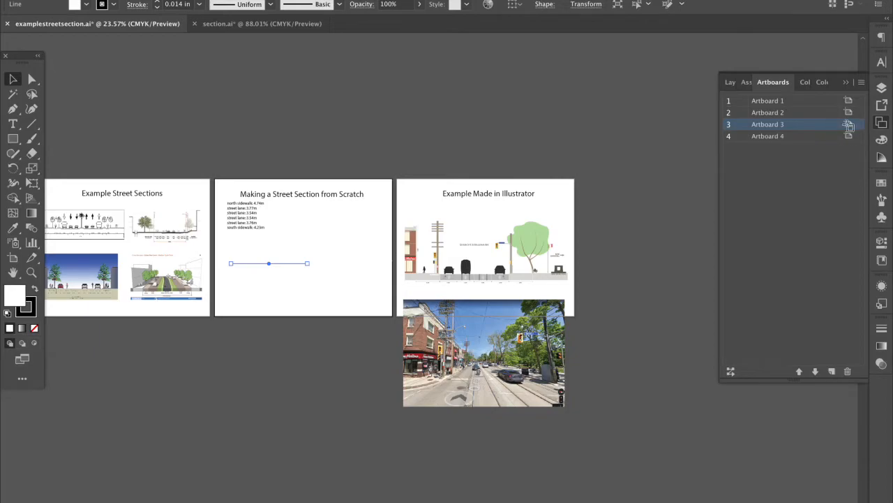
click(848, 124)
click(679, 474)
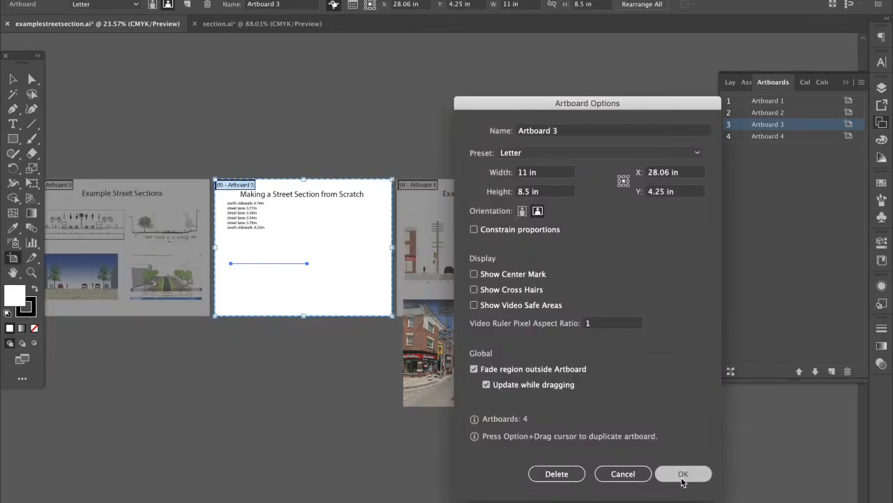
click(382, 316)
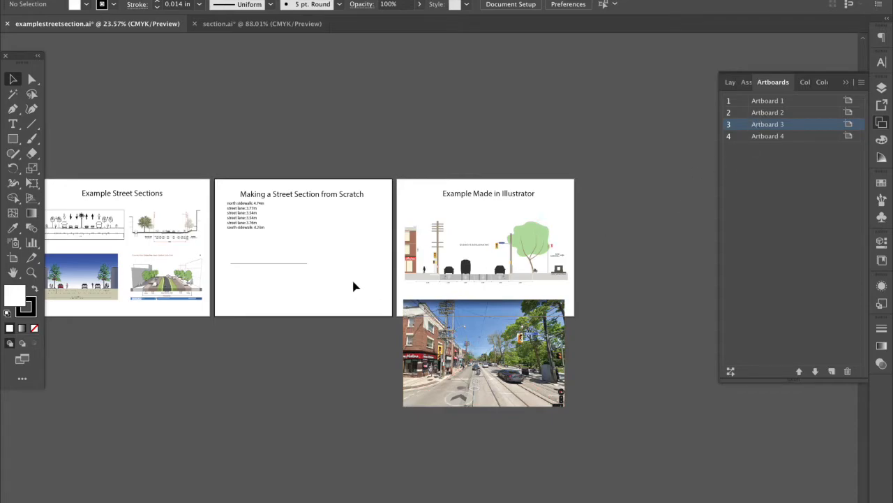
scroll(355, 284, right, 3)
scroll(354, 285, down, 1)
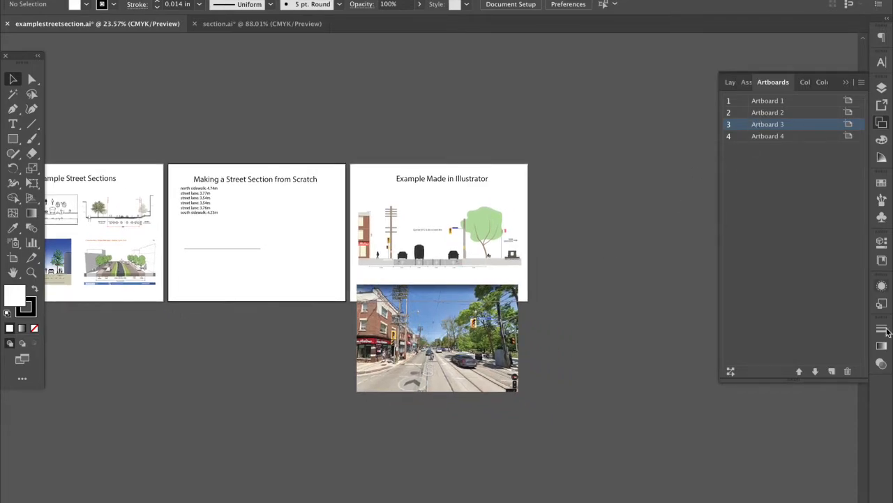
click(831, 371)
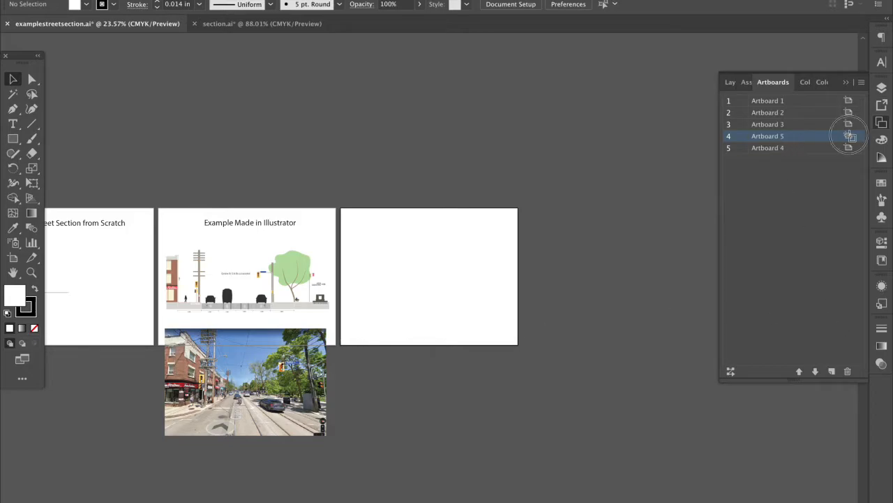
click(849, 136)
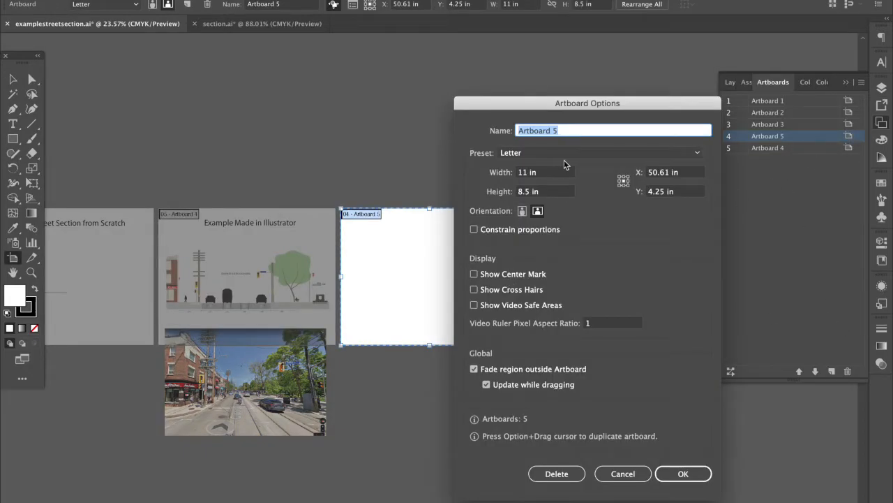
double_click(525, 173)
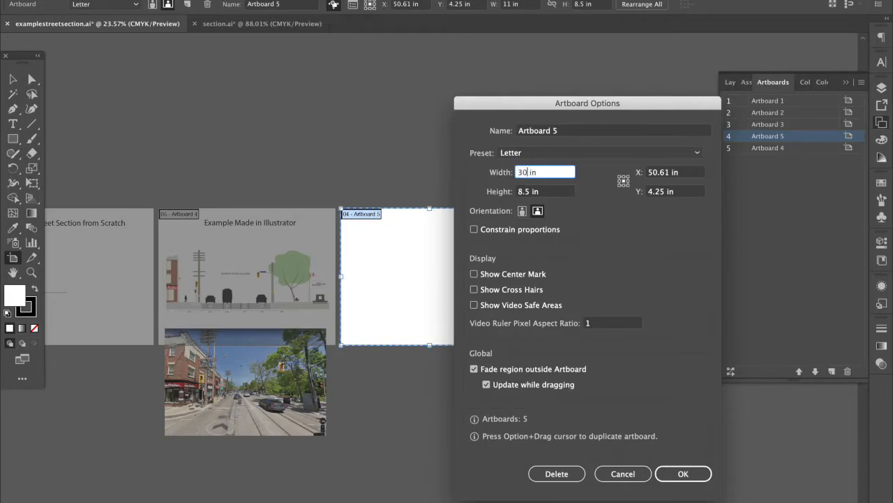
double_click(523, 192)
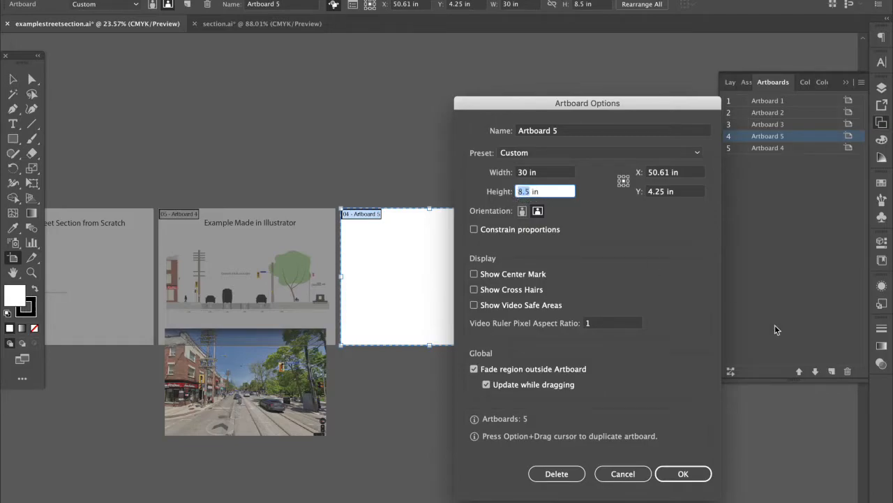
click(680, 473)
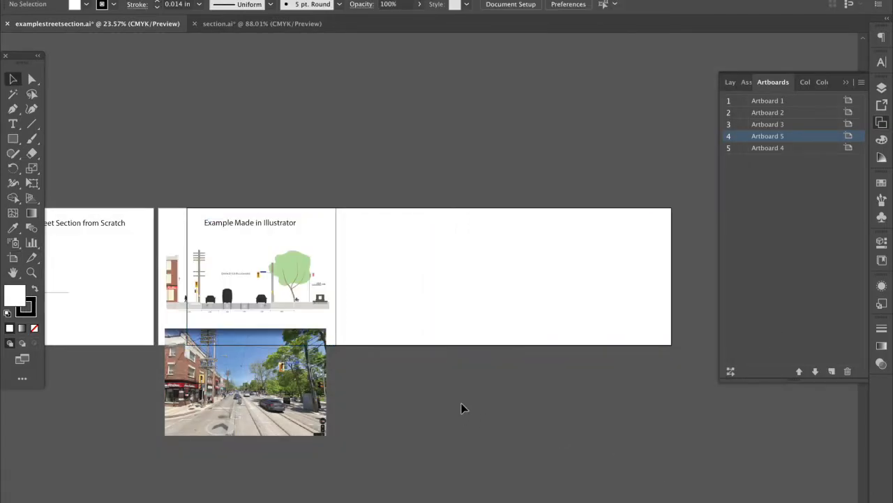
Move the title, width list and baseline onto Artboard 5
scroll(86, 148, left, 5)
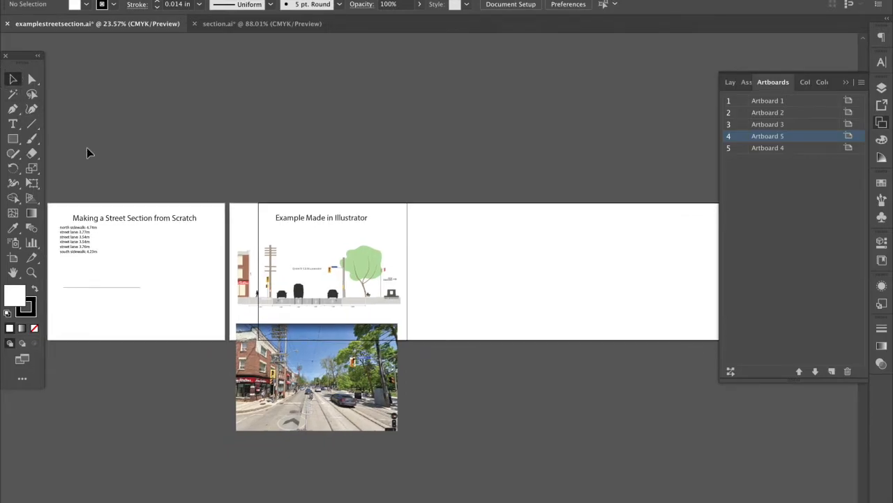
drag(117, 201, 512, 271)
click(515, 244)
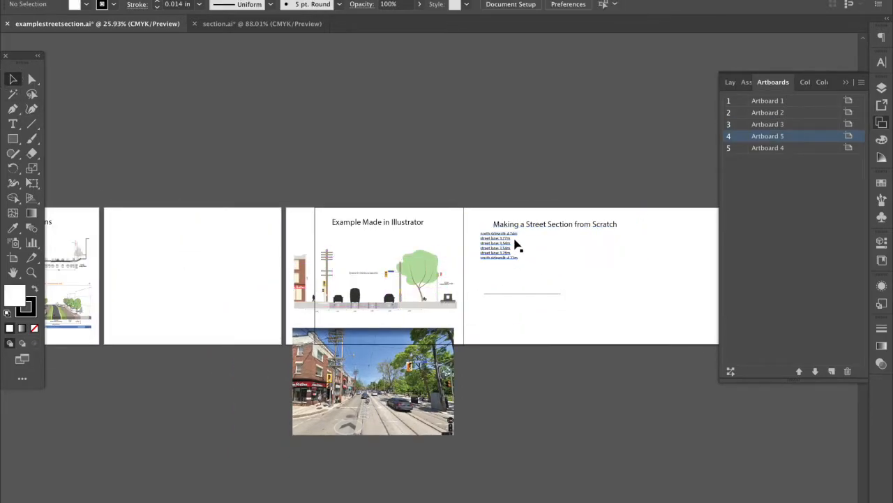
scroll(517, 244, up, 2)
scroll(466, 307, right, 3)
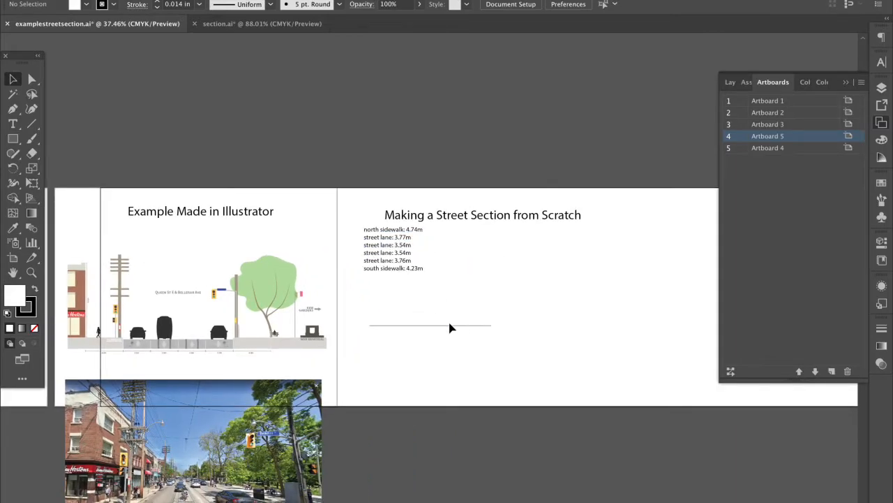
Check the north sidewalk value 4.74m in the width list text
click(451, 326)
scroll(451, 328, up, 2)
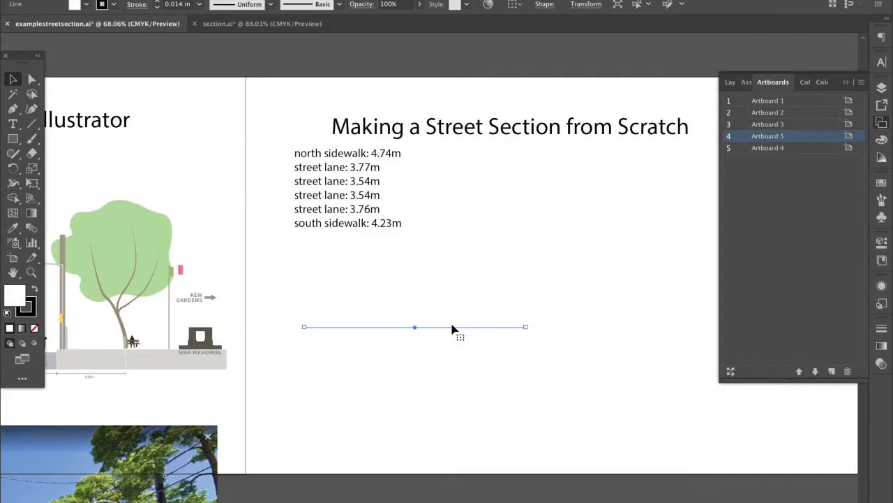
click(386, 150)
double_click(378, 160)
drag(372, 153, 401, 154)
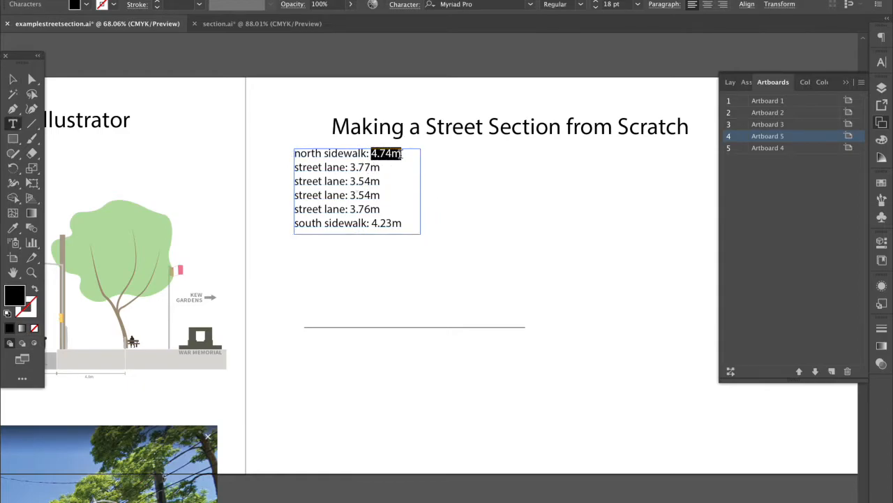
click(401, 154)
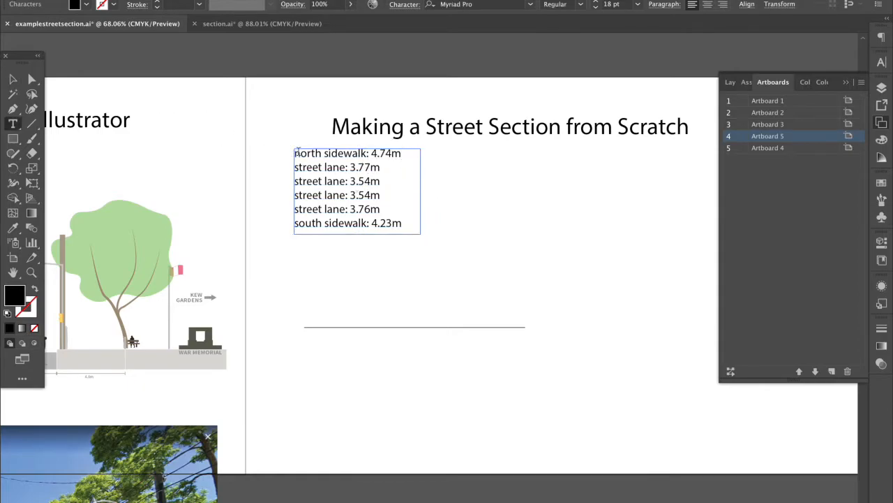
click(33, 79)
scroll(491, 320, down, 5)
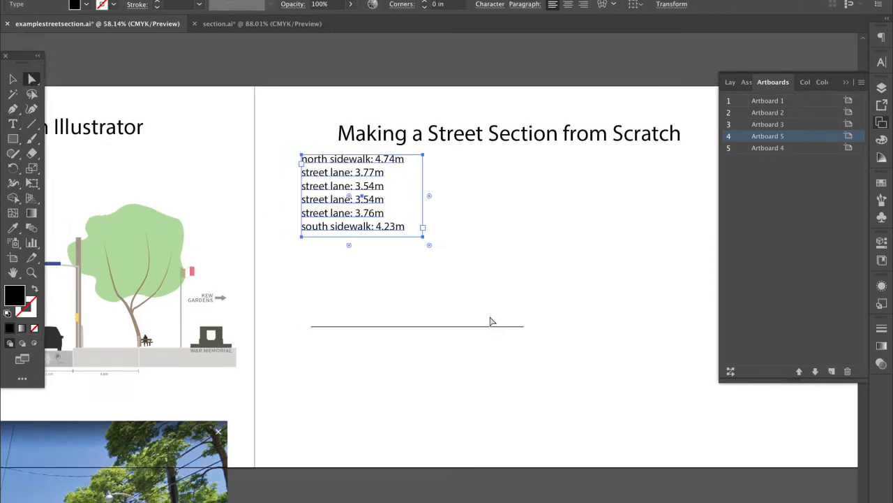
scroll(491, 319, right, 5)
scroll(538, 320, left, 2)
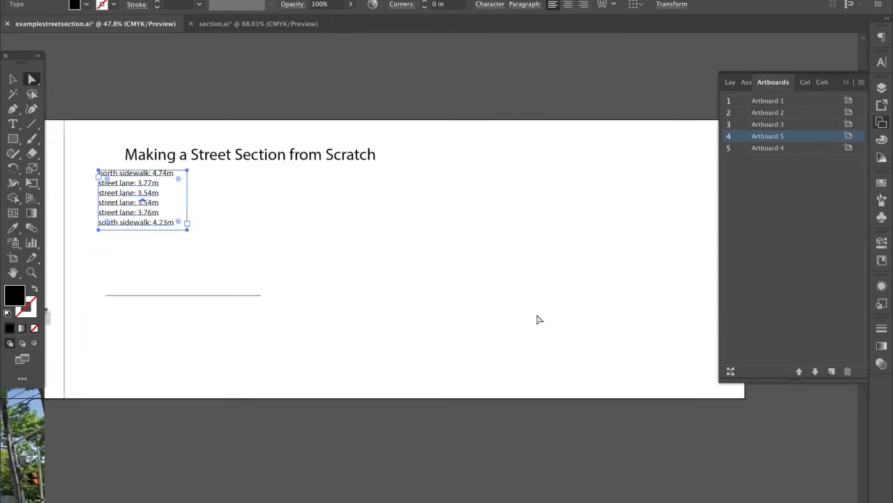
Nudge the baseline left and shorten it from its right end to about 3.02 in
drag(245, 296, 228, 307)
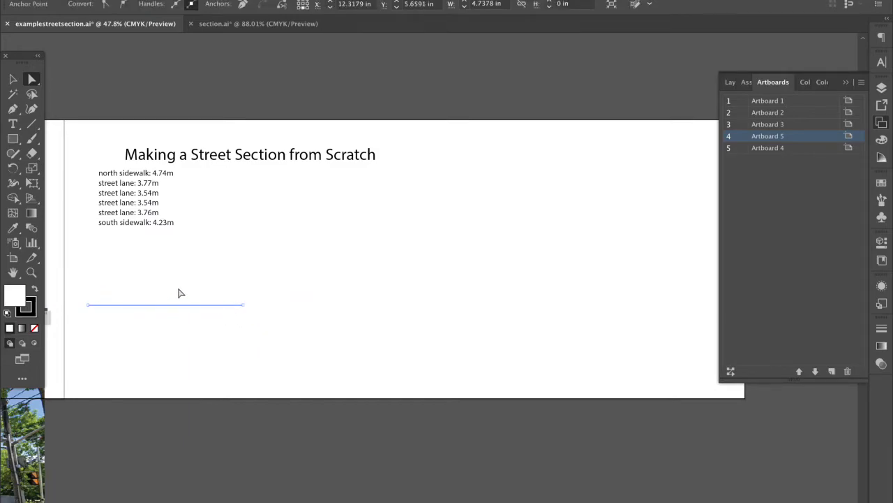
scroll(180, 293, left, 1)
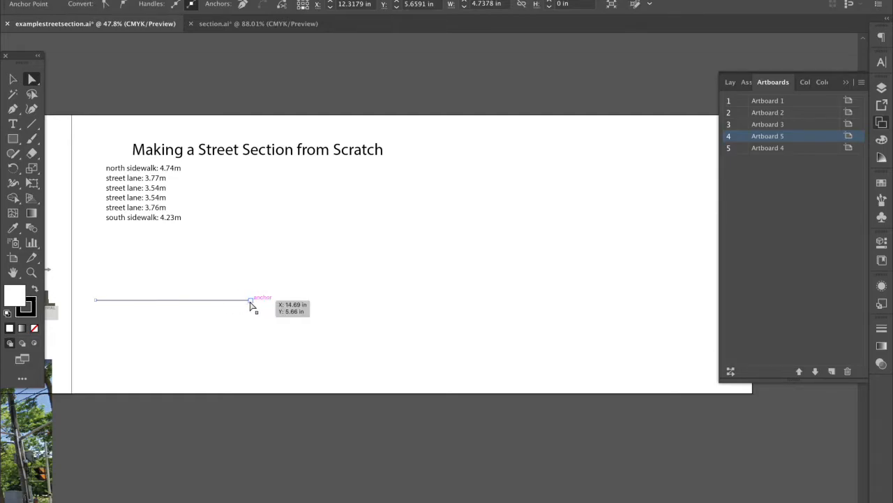
drag(249, 301, 195, 301)
click(207, 316)
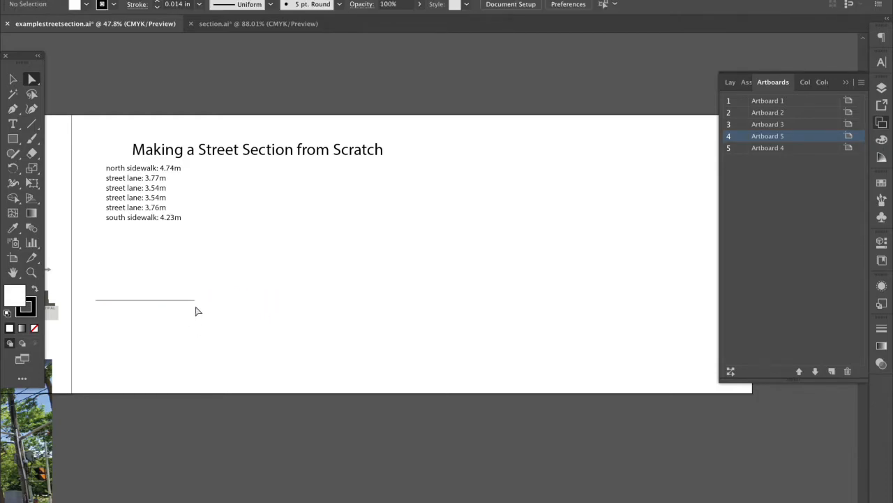
click(175, 299)
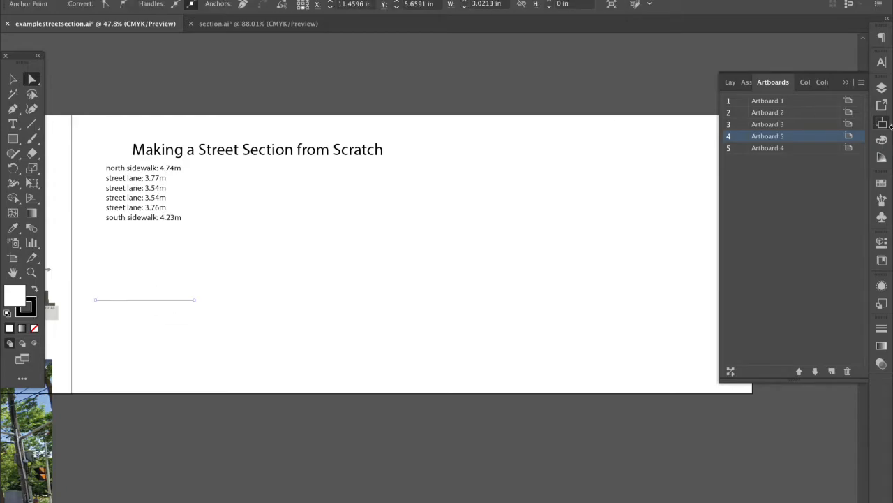
Set the baseline's width to 4.74 in in the Properties panel
click(881, 88)
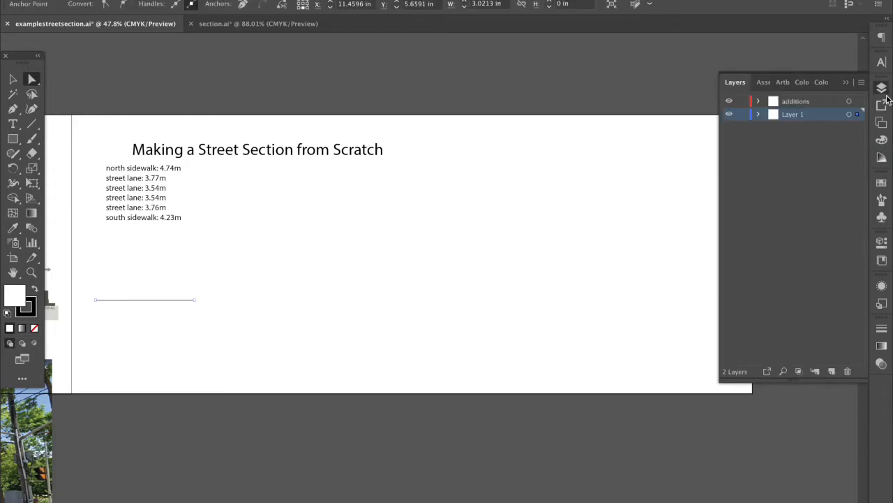
click(881, 240)
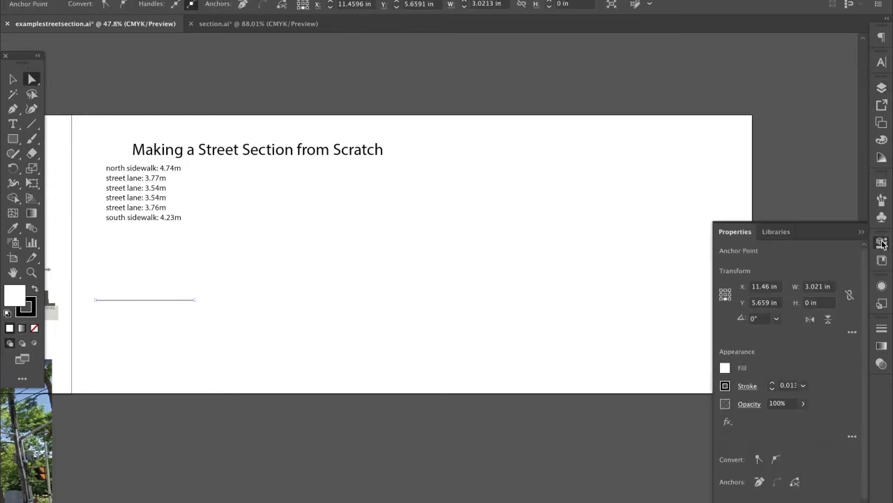
click(813, 288)
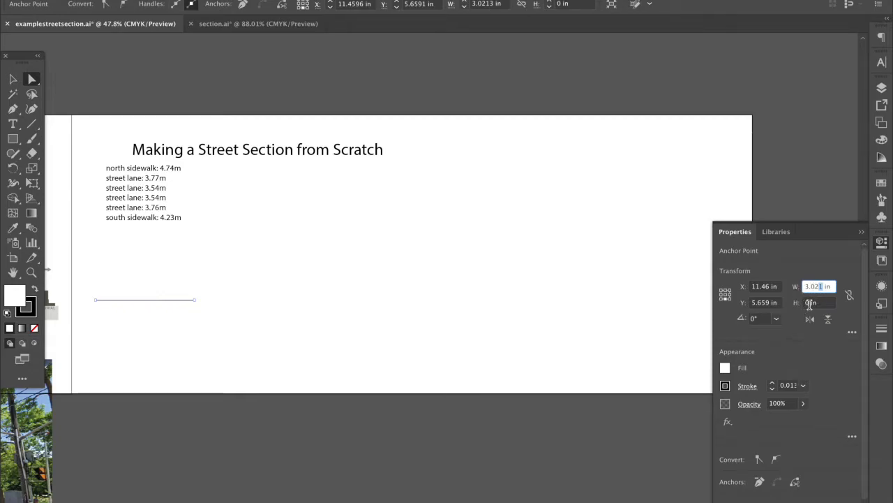
double_click(824, 286)
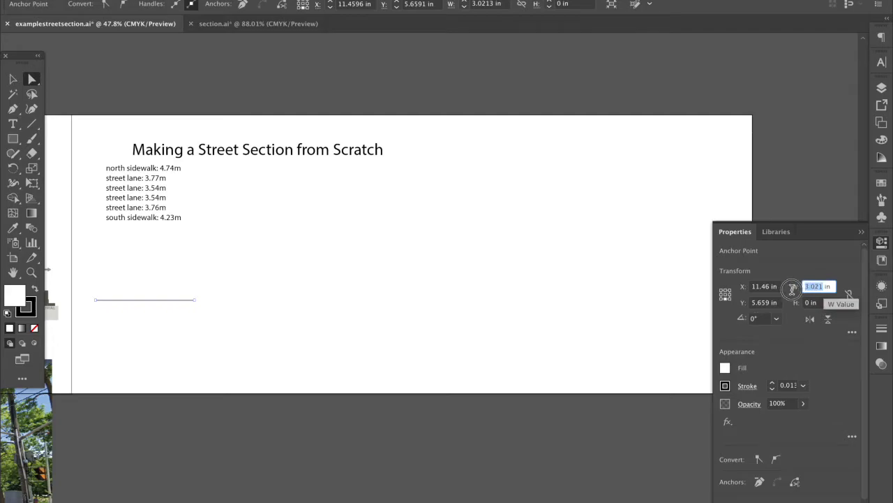
text(4)
key(Return)
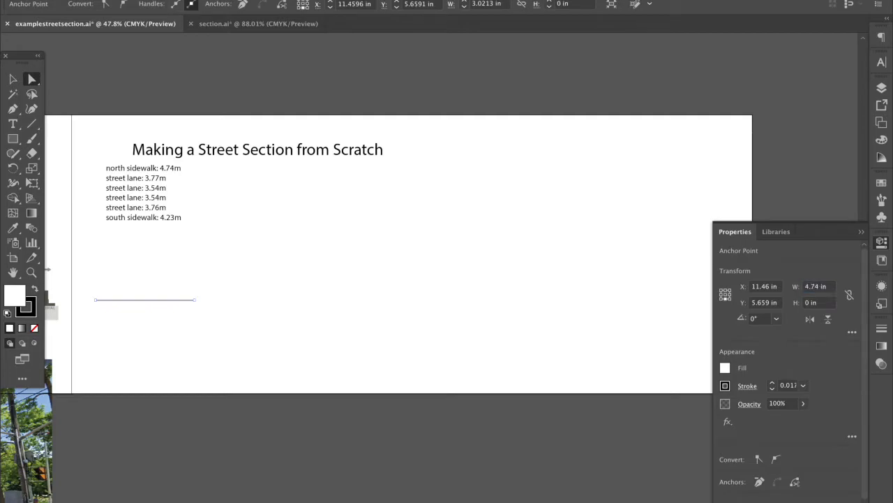
Copy and paste the baseline, placing the duplicate beside the original
click(13, 79)
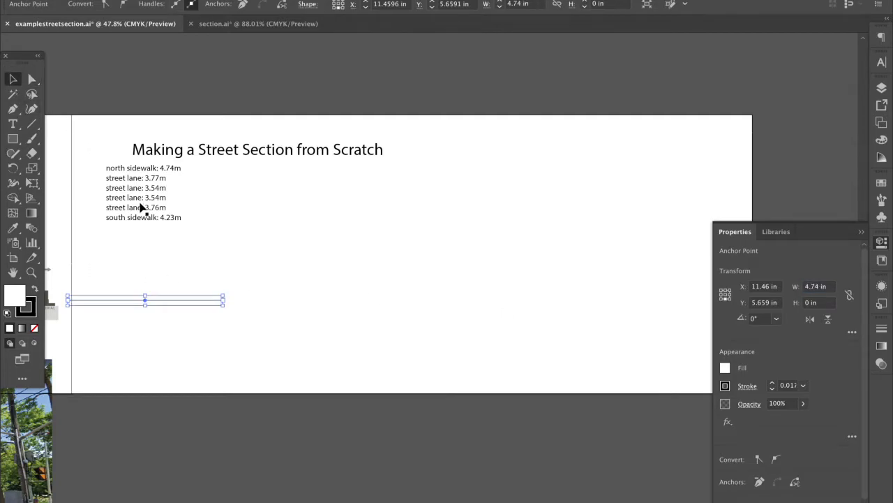
click(176, 248)
drag(158, 304, 180, 304)
key(ctrl+c)
key(ctrl+v)
drag(375, 281, 285, 305)
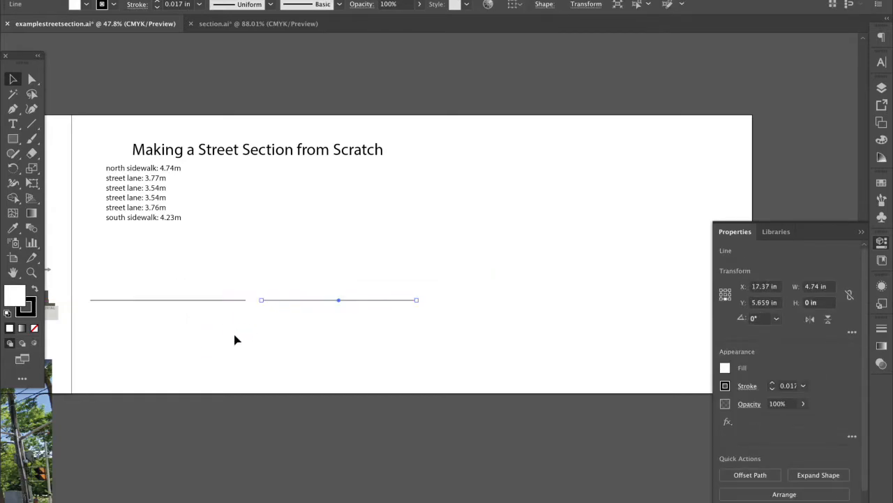
click(241, 340)
Set the copied line's width to 3.77 in
click(317, 301)
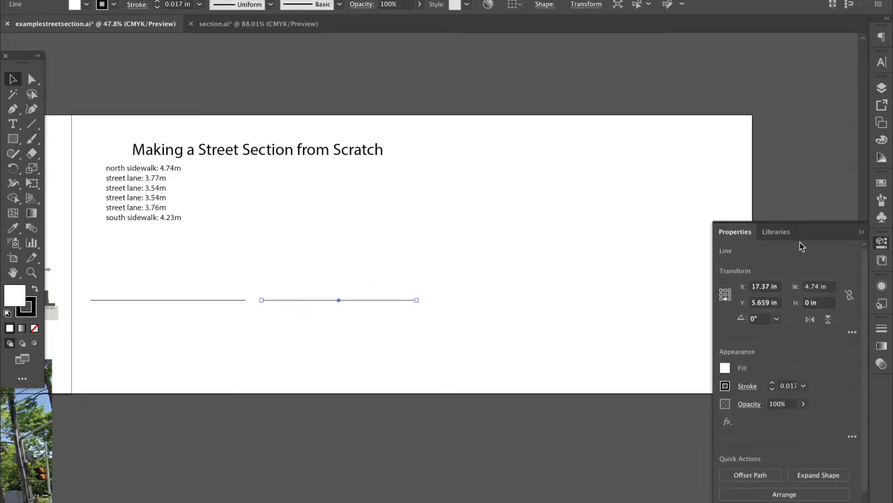
click(816, 288)
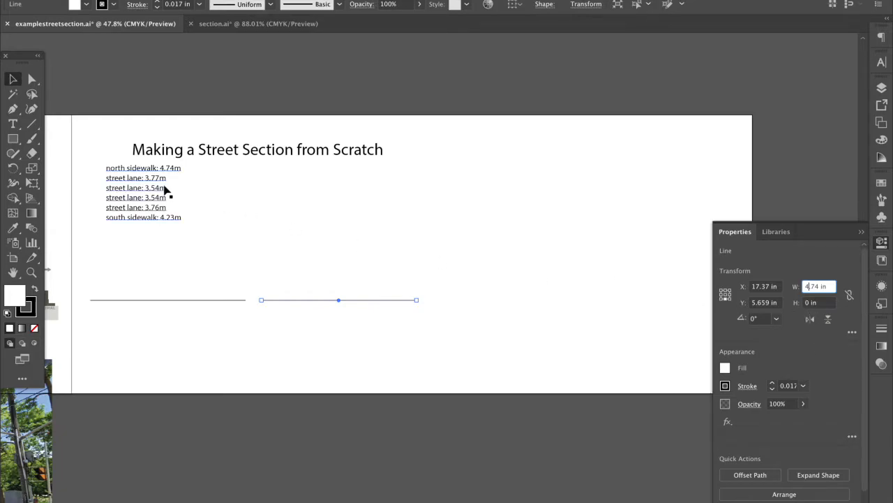
double_click(819, 286)
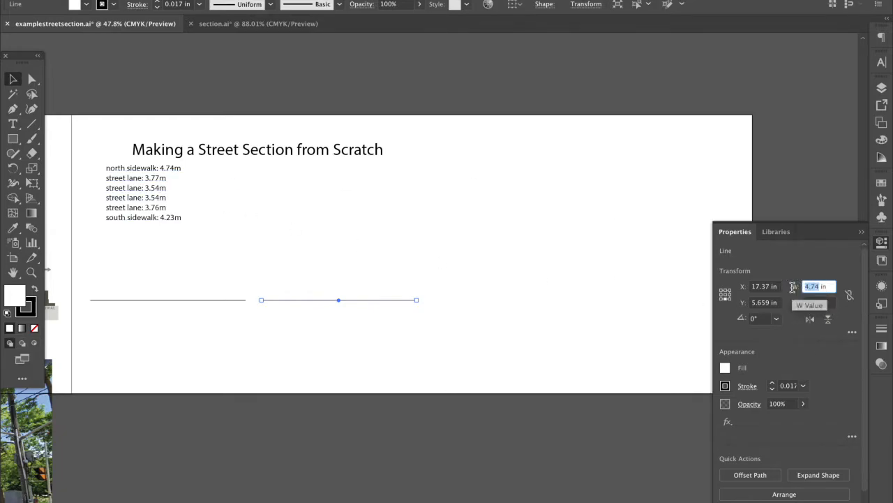
text(3.)
key(Return)
Butt the 3.77 in line against the end of the 4.74 in line and select both
click(387, 238)
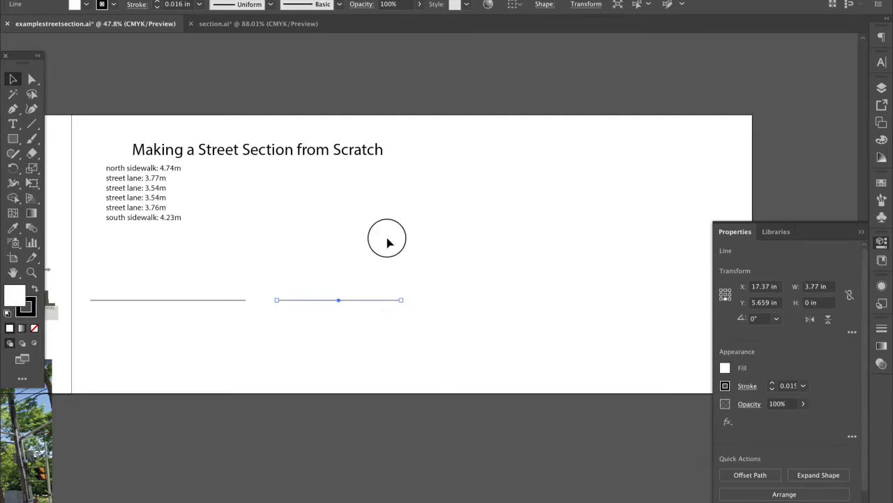
drag(363, 305, 332, 303)
click(362, 357)
click(355, 300)
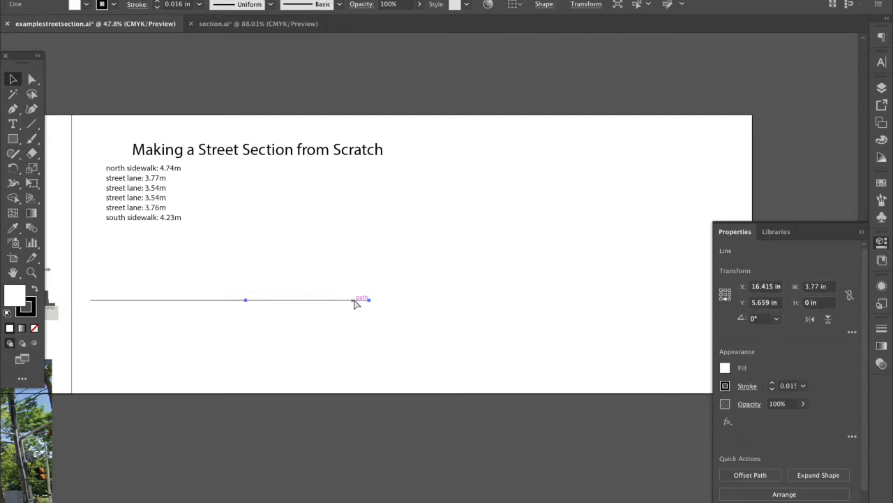
click(222, 294)
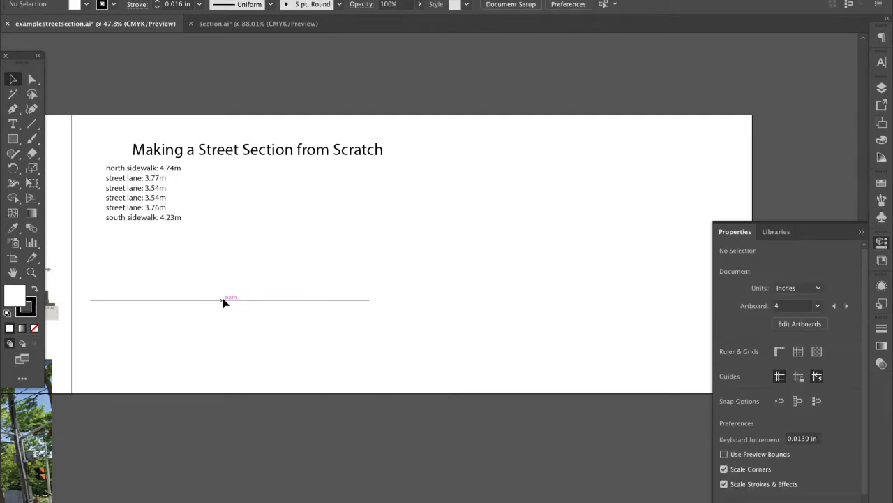
click(234, 301)
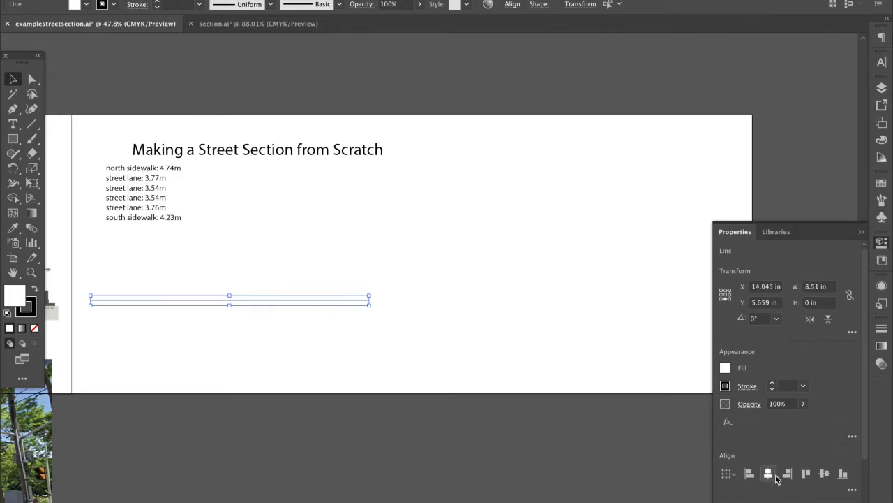
Set both segments' start and end arrowheads to Arrow 27 perpendicular tick marks
scroll(863, 427, down, 2)
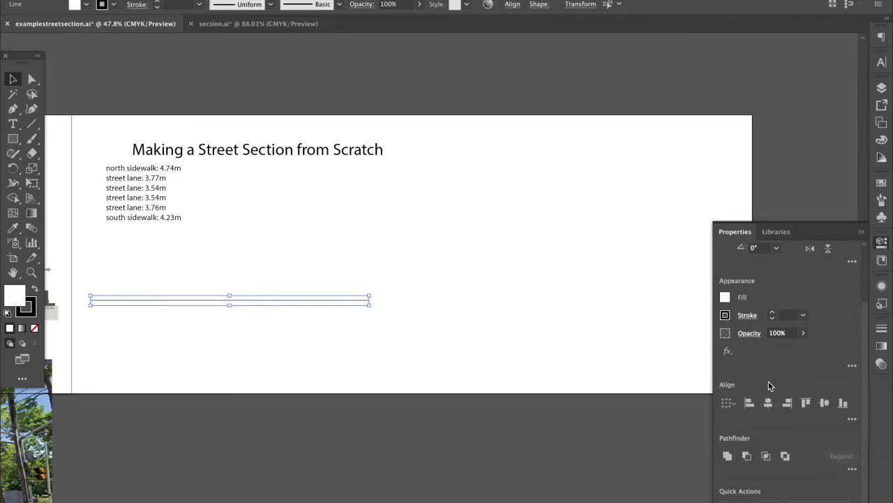
click(747, 316)
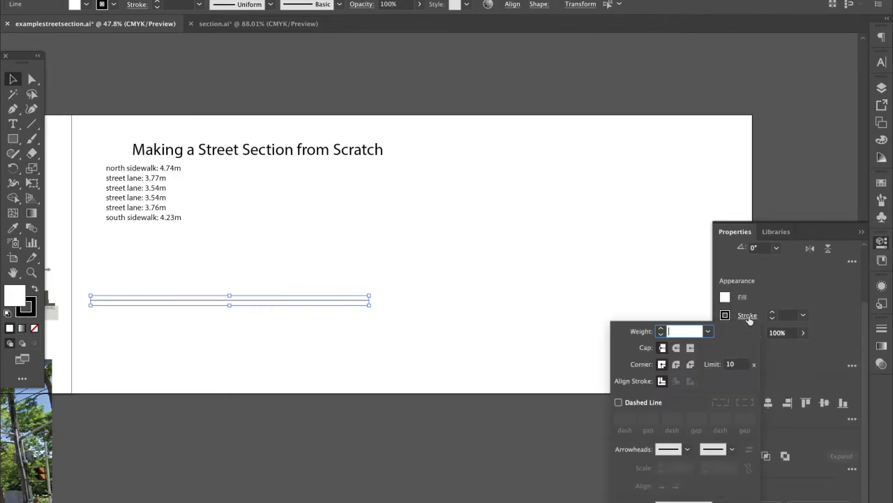
click(687, 449)
scroll(646, 369, down, 3)
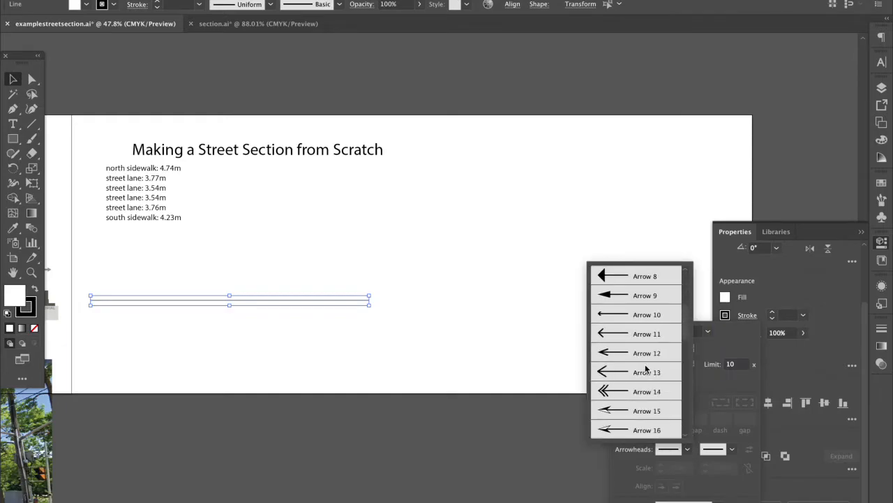
scroll(645, 368, down, 3)
scroll(645, 384, down, 3)
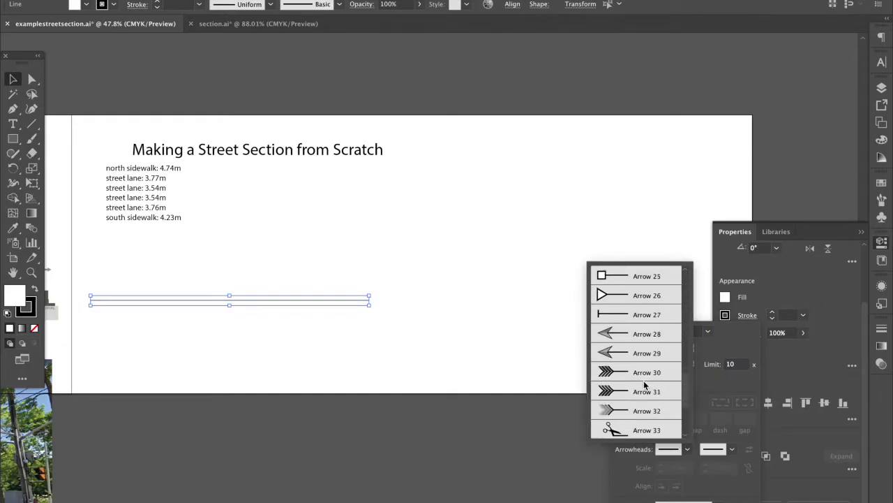
scroll(644, 383, up, 2)
click(639, 375)
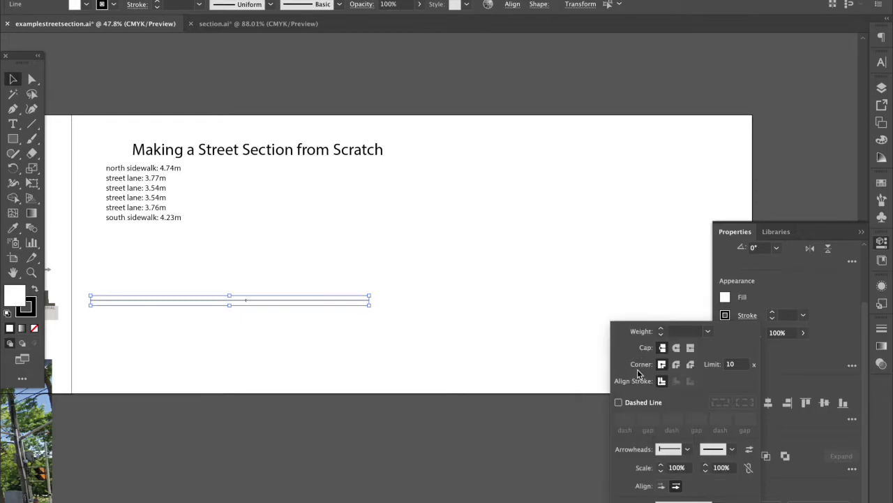
click(732, 449)
scroll(703, 380, down, 5)
scroll(703, 377, down, 2)
click(690, 410)
click(785, 383)
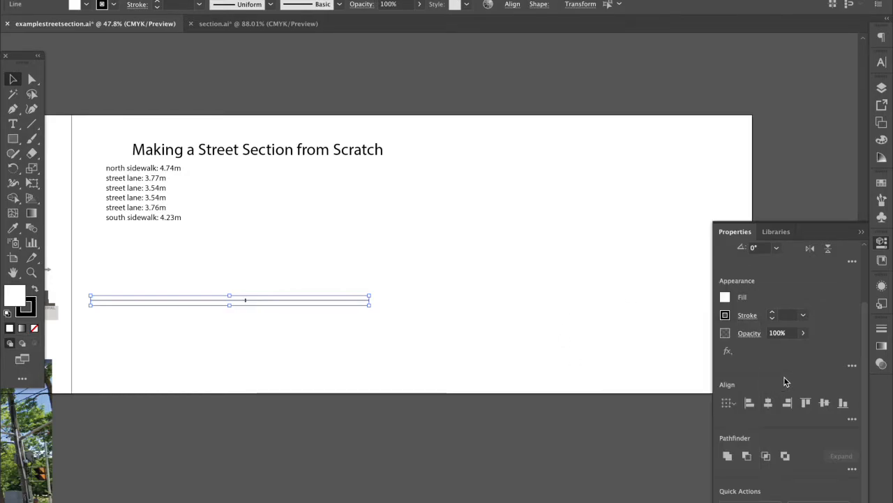
Nudge the 3.77 in lane segment left so it sits flush against the sidewalk line
click(470, 373)
scroll(252, 298, up, 5)
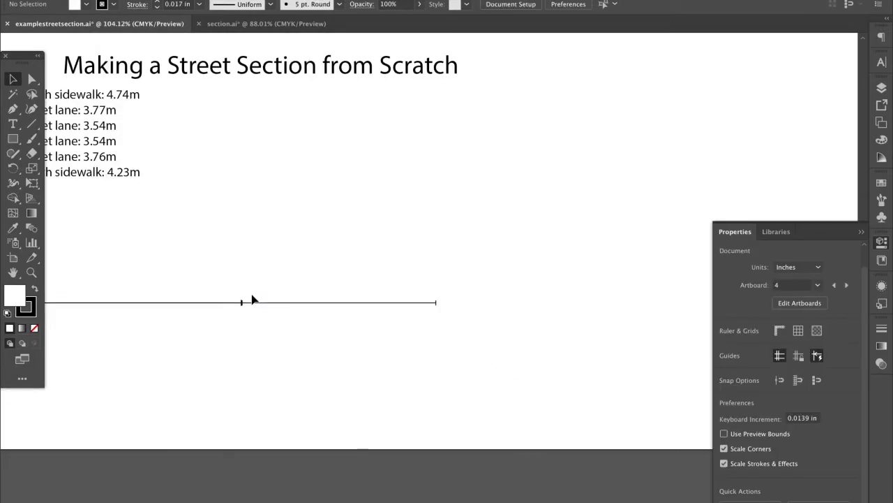
mouse_move(252, 309)
mouse_down()
mouse_move(273, 311)
mouse_move(255, 309)
mouse_move(259, 319)
mouse_up()
click(261, 327)
click(255, 306)
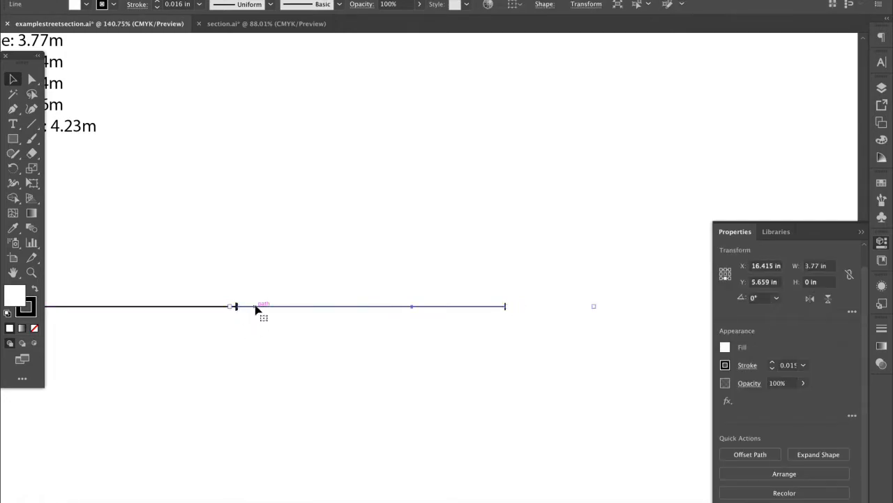
scroll(255, 305, up, 3)
click(252, 309)
drag(244, 308, 249, 311)
click(248, 335)
click(261, 355)
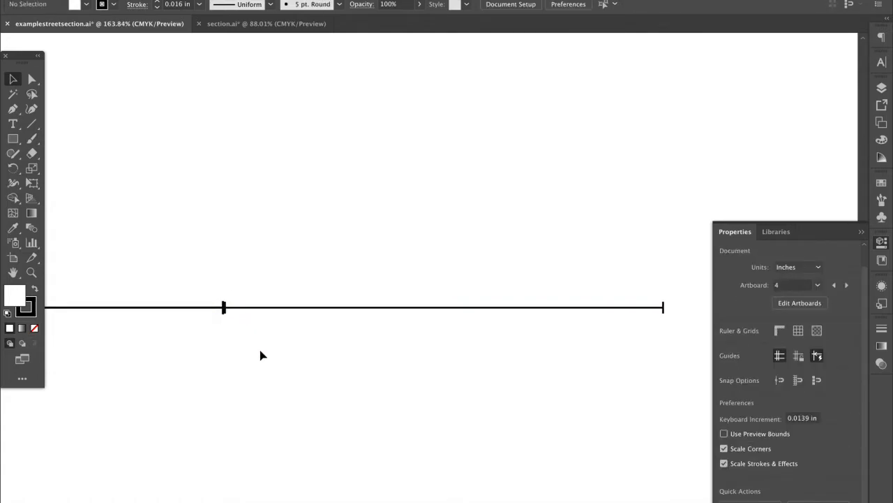
scroll(261, 355, down, 4)
scroll(261, 356, down, 1)
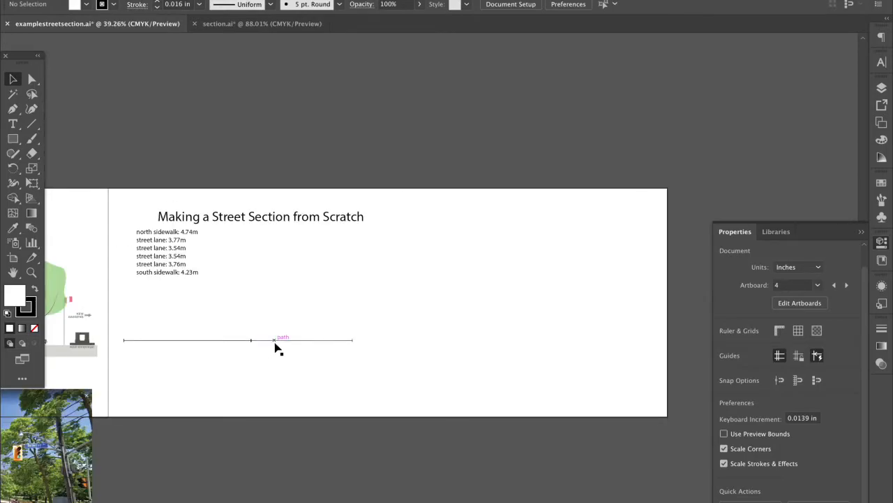
click(275, 340)
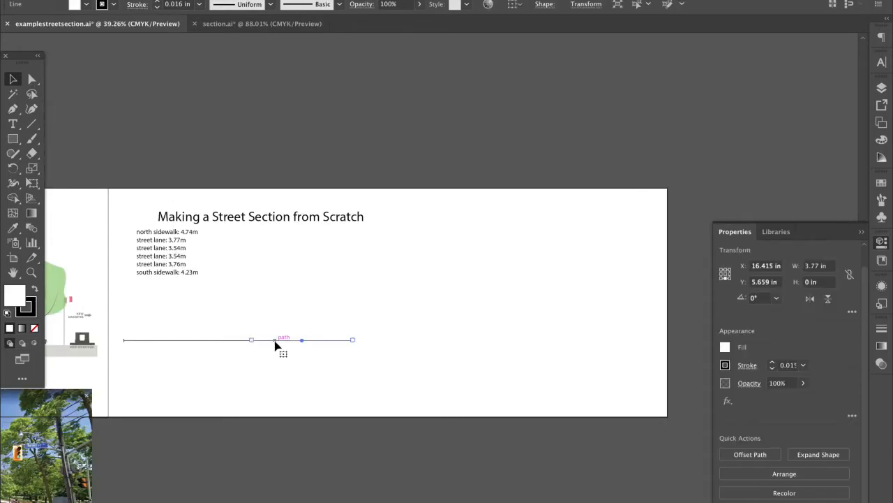
Paste a copy of the 3.77 in segment after the last lane and set its width to 3.54 in
key(ctrl+v)
drag(398, 276, 374, 342)
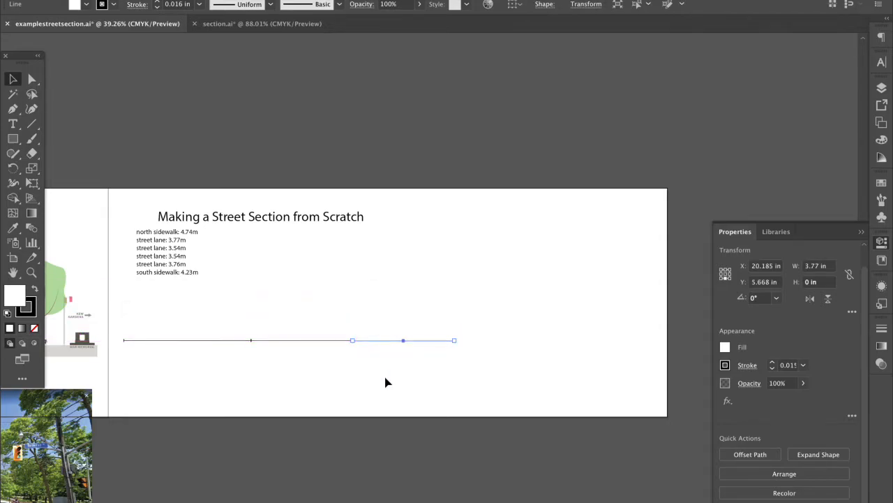
click(387, 381)
click(450, 341)
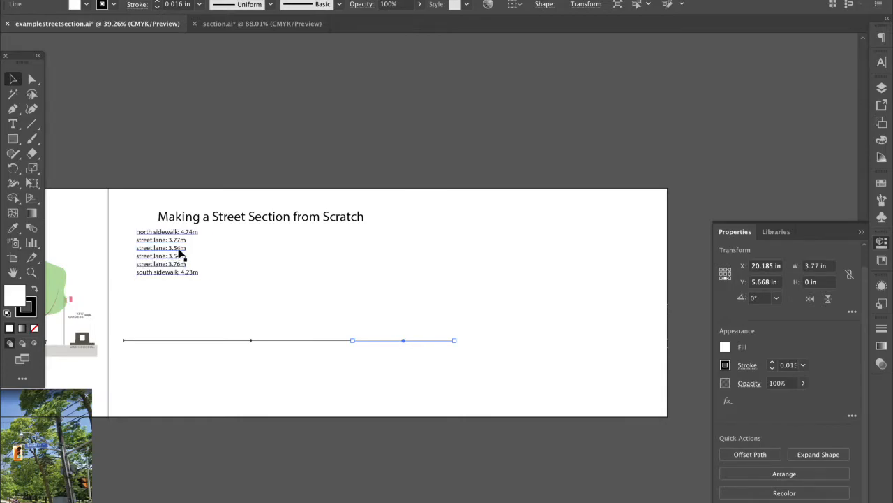
click(818, 266)
click(817, 265)
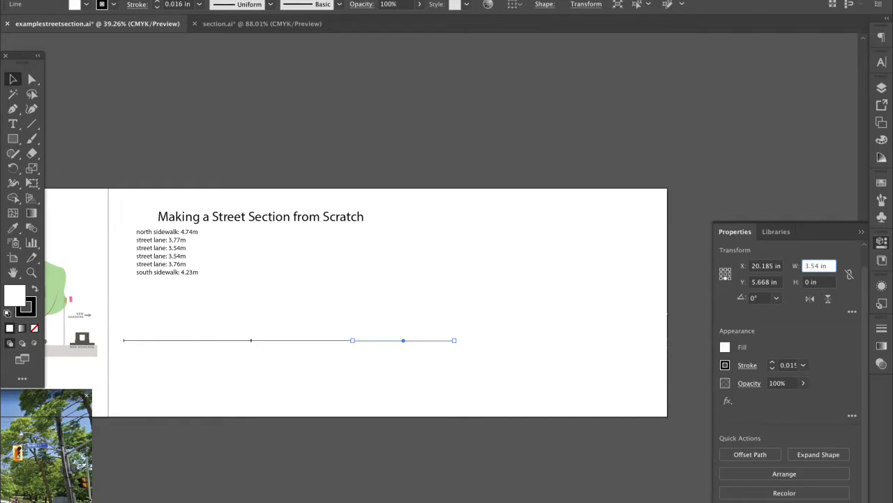
key(Return)
click(652, 340)
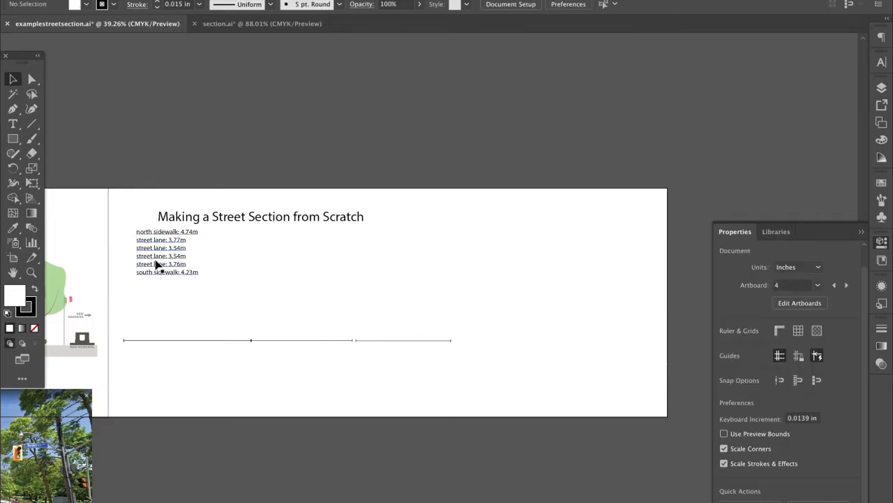
drag(385, 342, 371, 344)
Duplicate the 3.54 in segment and snap the copy to the baseline's right end
key(ctrl+v)
key(ctrl+v)
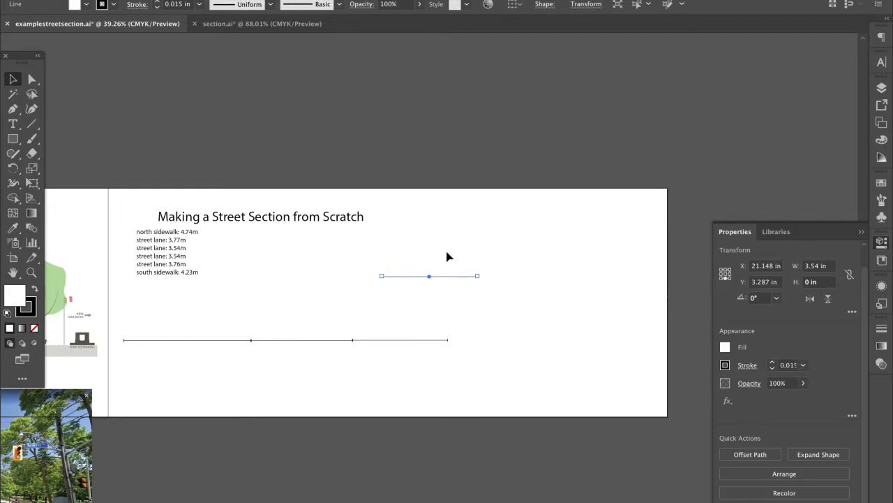
drag(474, 278, 538, 342)
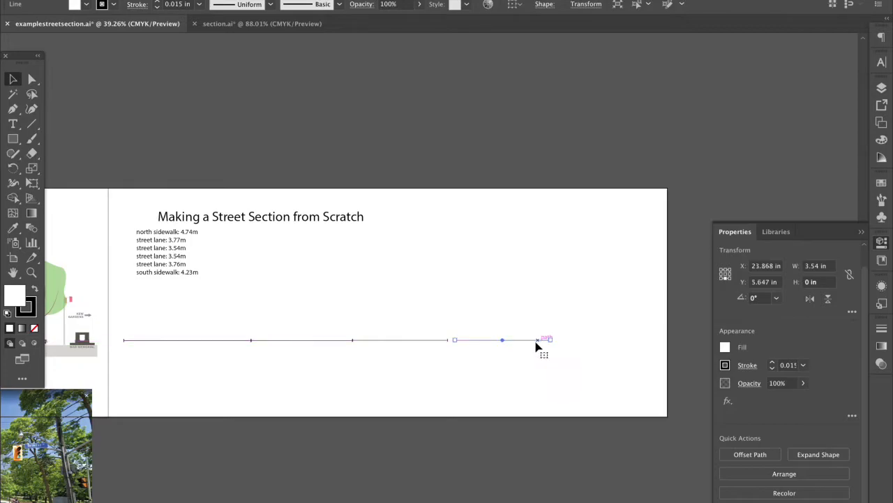
click(236, 277)
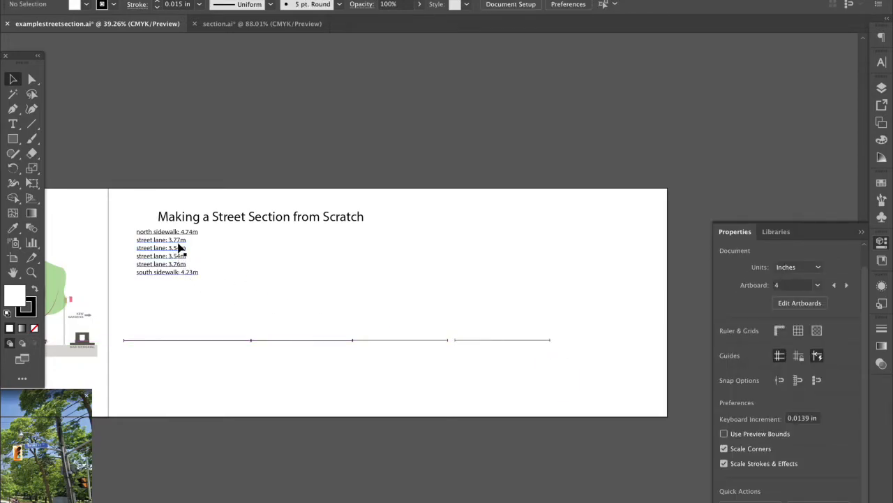
Duplicate the last segment and join the 3.76 in copy to the baseline's right end
click(495, 340)
key(ctrl+c)
key(ctrl+v)
drag(446, 278, 638, 341)
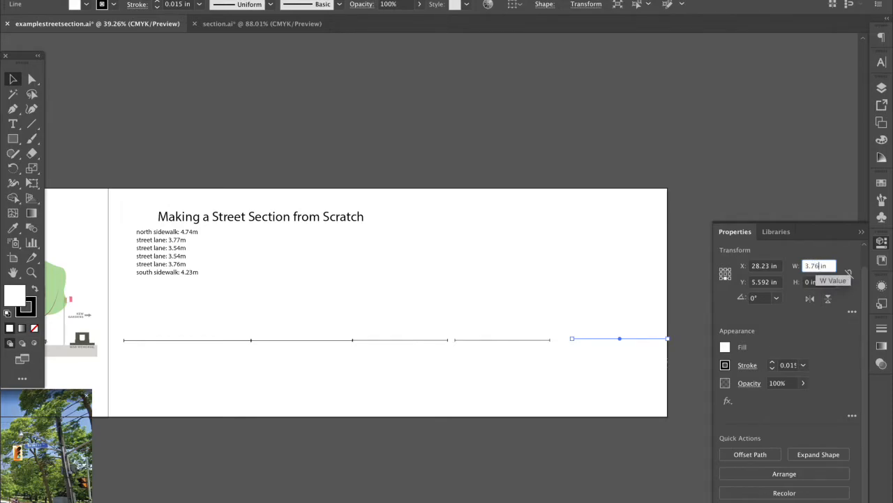
click(646, 254)
drag(630, 342, 616, 343)
drag(476, 328, 569, 342)
click(550, 296)
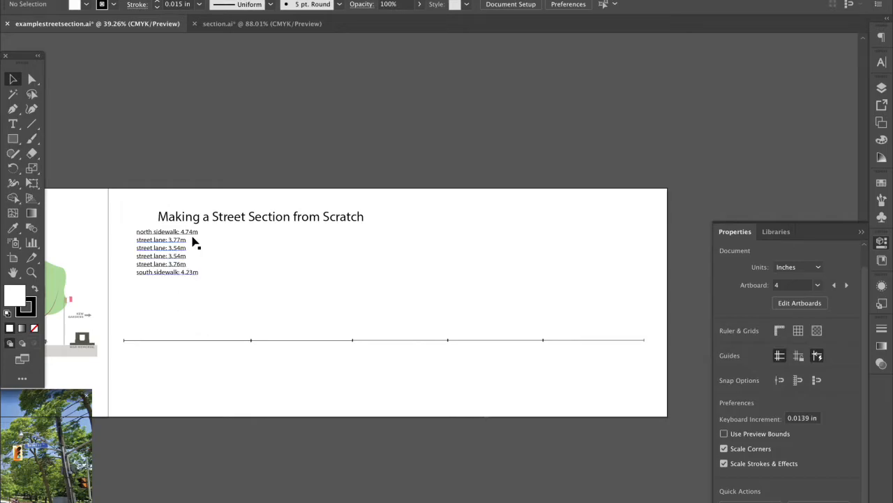
Add a closing segment at the right end with its width set to 4.23 in
click(610, 340)
key(ctrl+c)
key(ctrl+v)
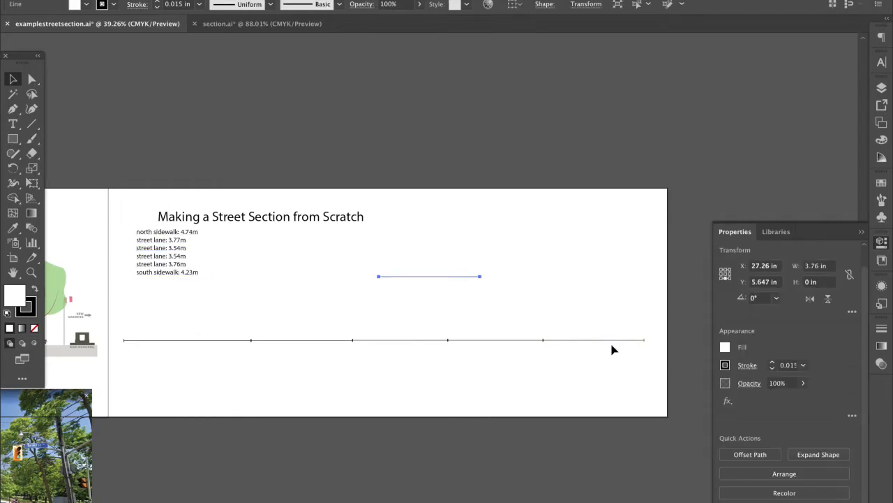
scroll(612, 347, right, 5)
drag(316, 282, 580, 340)
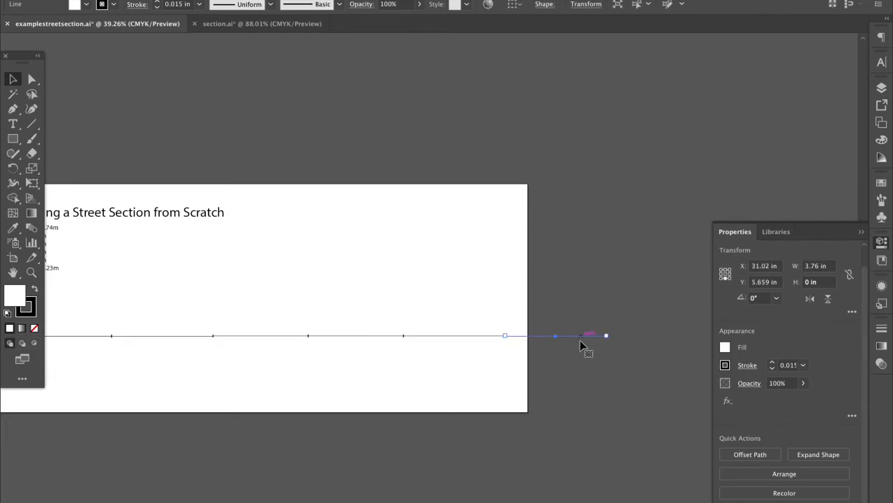
click(577, 348)
click(577, 336)
scroll(365, 305, left, 3)
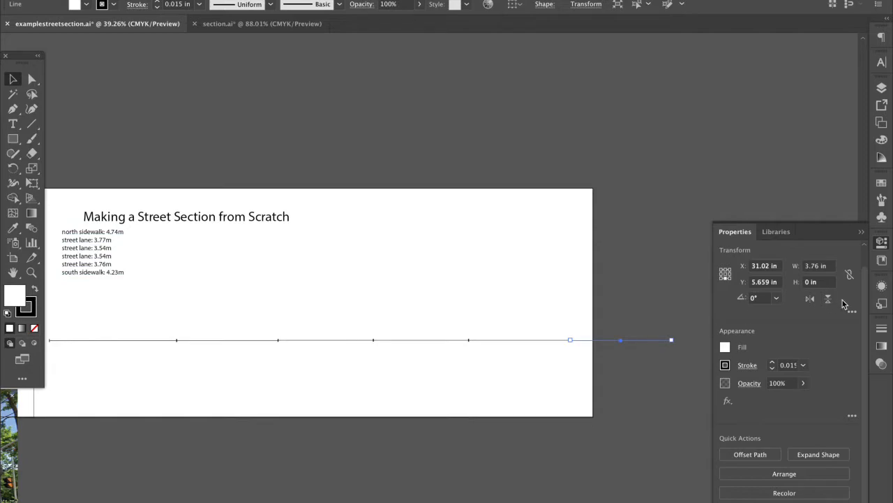
double_click(814, 266)
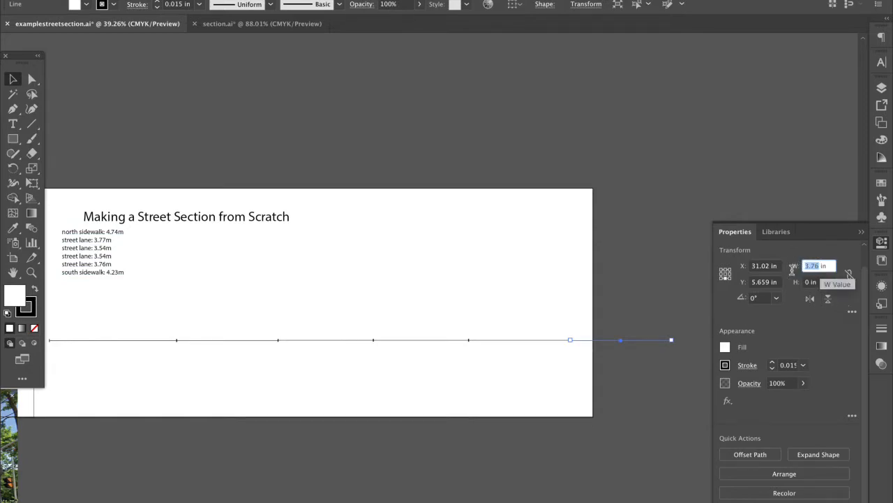
text(4.23)
key(Return)
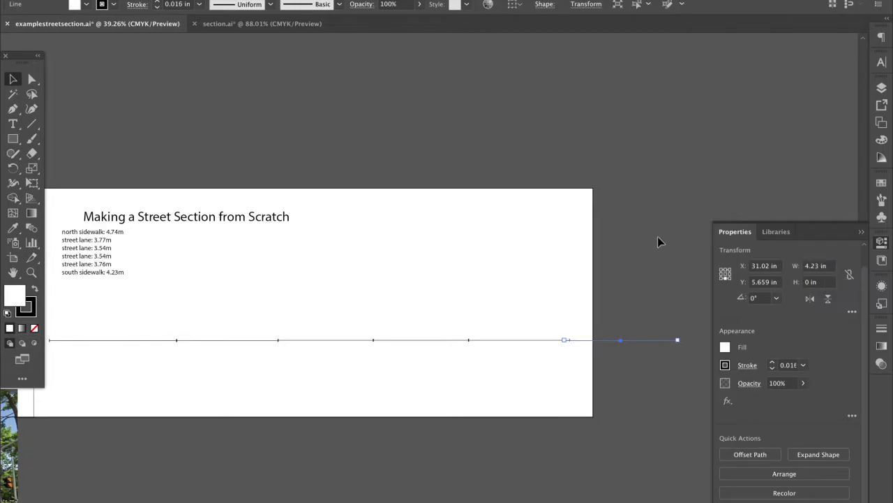
click(537, 294)
drag(626, 340, 633, 340)
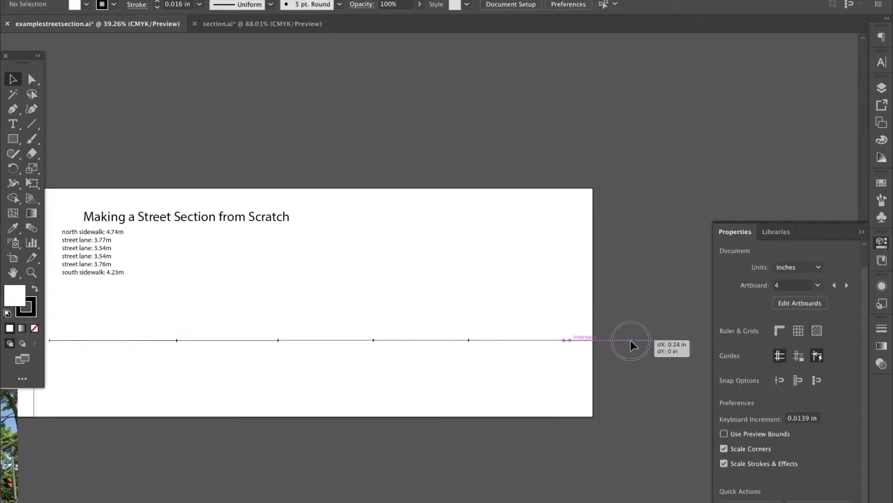
click(499, 417)
scroll(457, 418, down, 2)
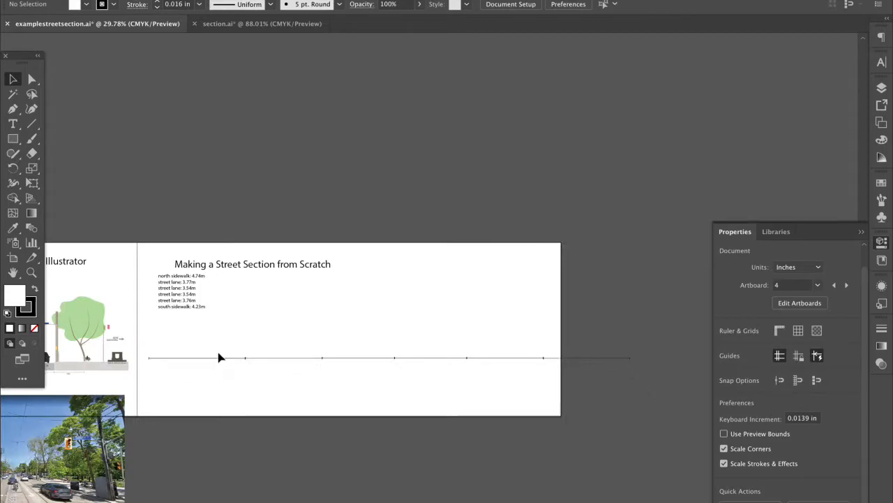
Widen artboard 5 to about 35.21 in so the whole baseline fits
click(799, 303)
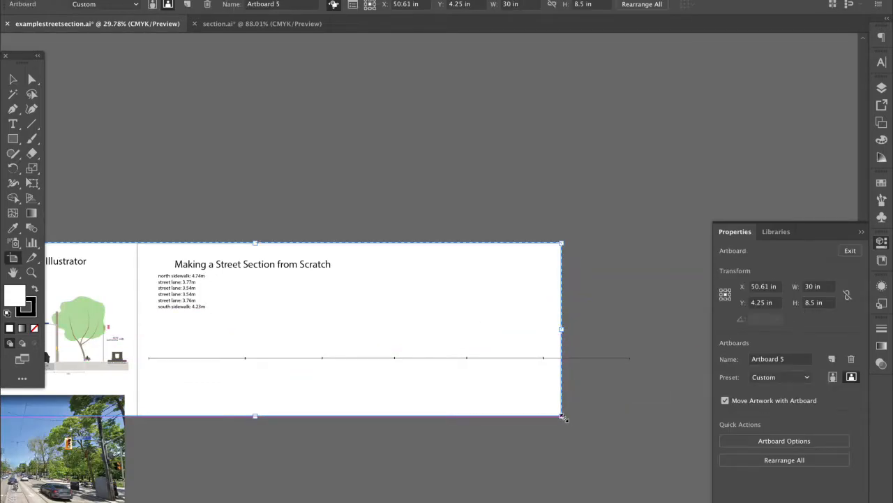
drag(565, 416, 668, 420)
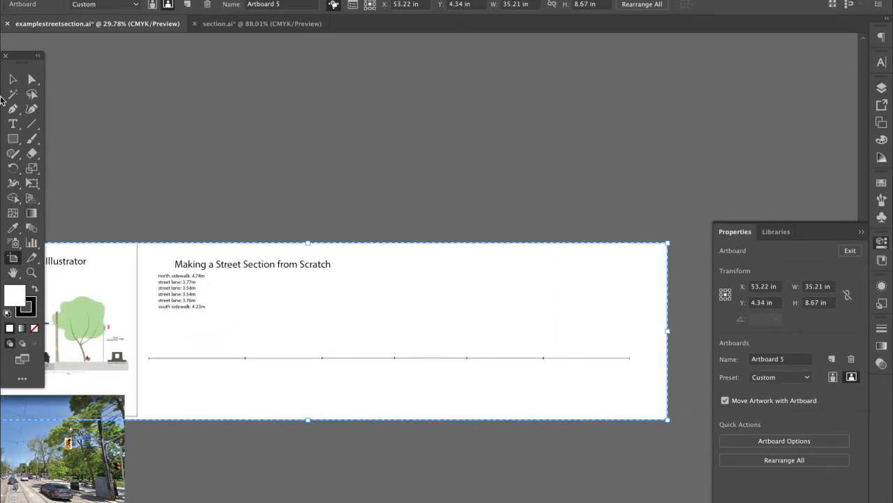
click(12, 80)
Move the six-segment baseline slightly lower on the artboard
drag(148, 335, 594, 371)
click(587, 349)
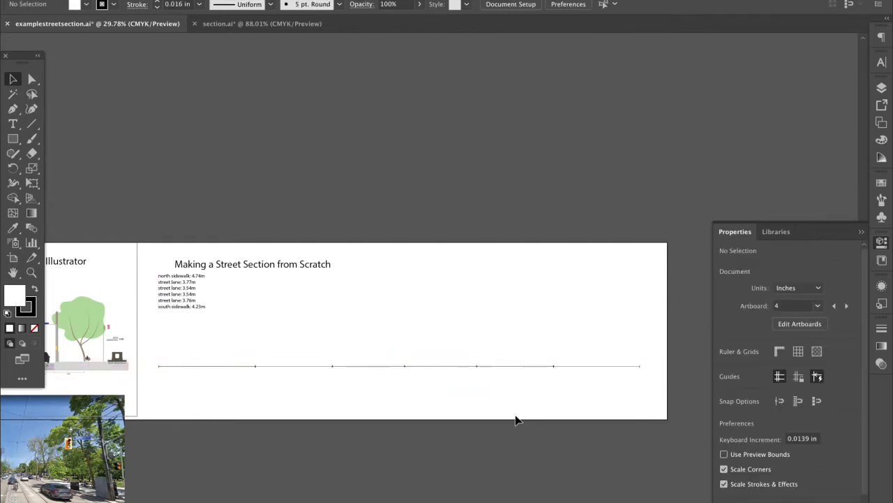
click(192, 282)
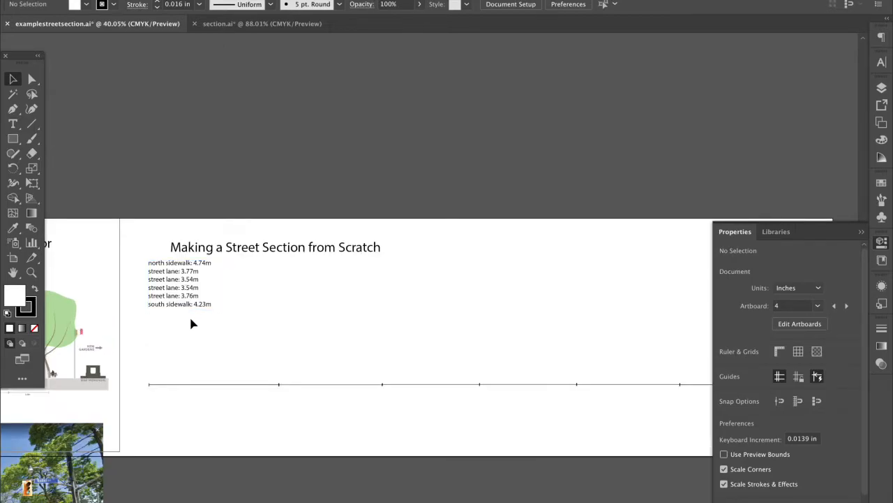
Copy 4.74m from the lane-width list and place it under the first baseline segment
key(ctrl+=)
click(862, 234)
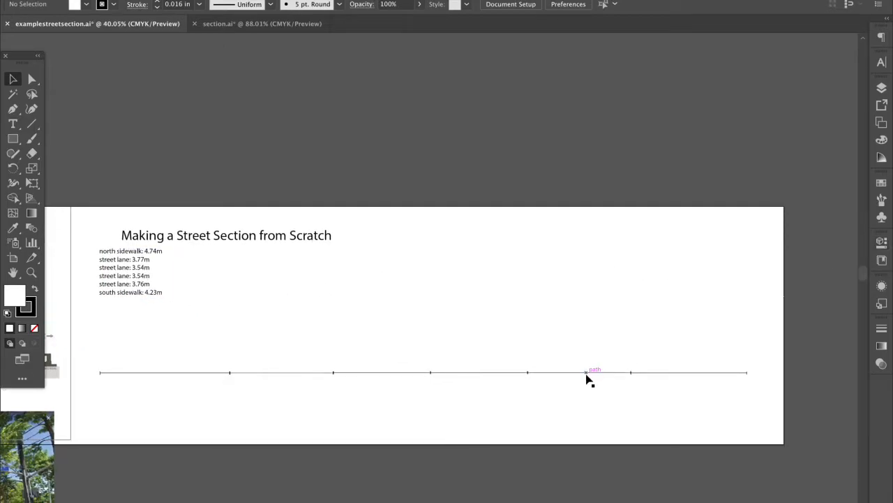
drag(185, 349, 714, 412)
click(559, 411)
scroll(150, 281, up, 2)
click(156, 293)
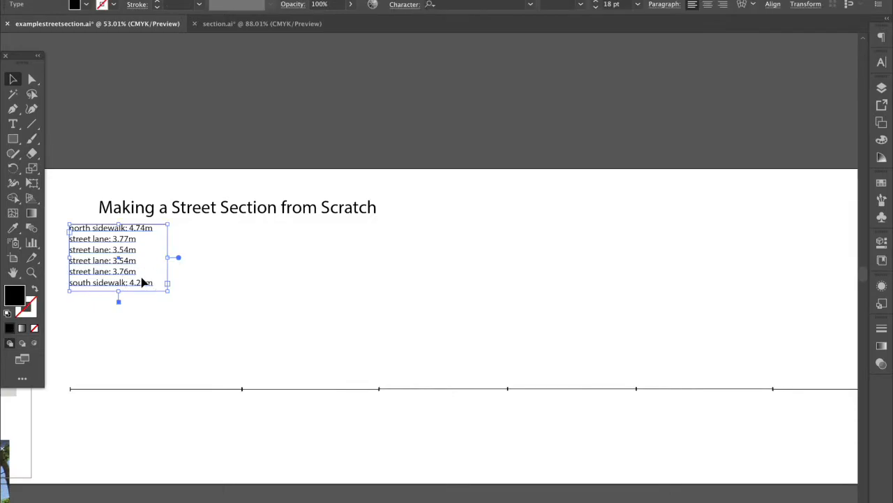
key(super+shift+a)
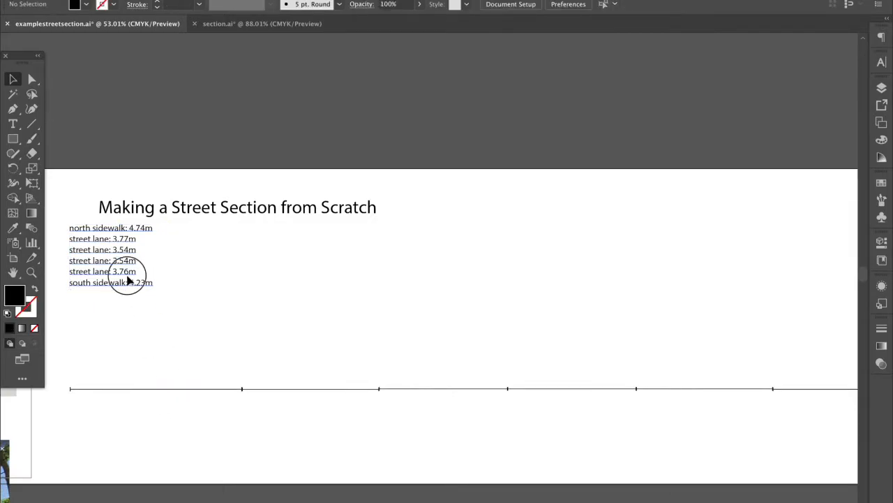
click(128, 279)
double_click(130, 272)
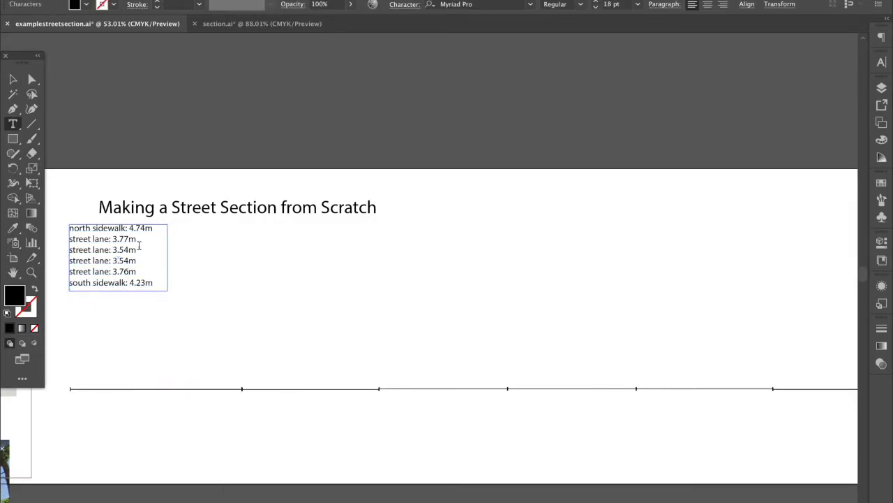
drag(161, 230, 128, 229)
click(11, 77)
click(109, 412)
key(super+v)
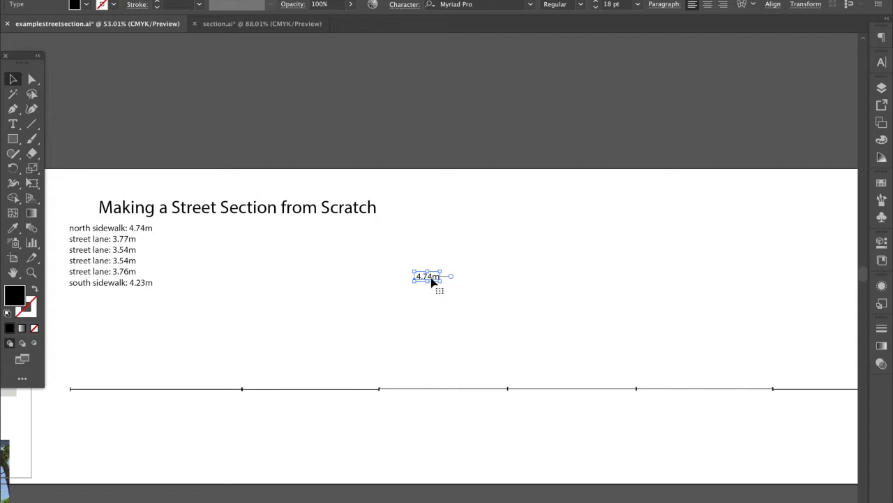
drag(428, 278, 160, 413)
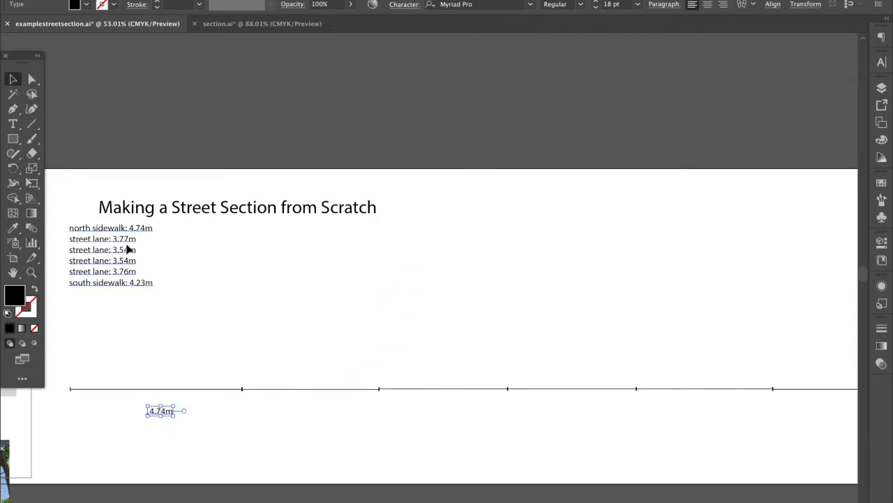
Copy 3.77m from the list and place it under the second segment
double_click(128, 249)
drag(136, 239, 113, 239)
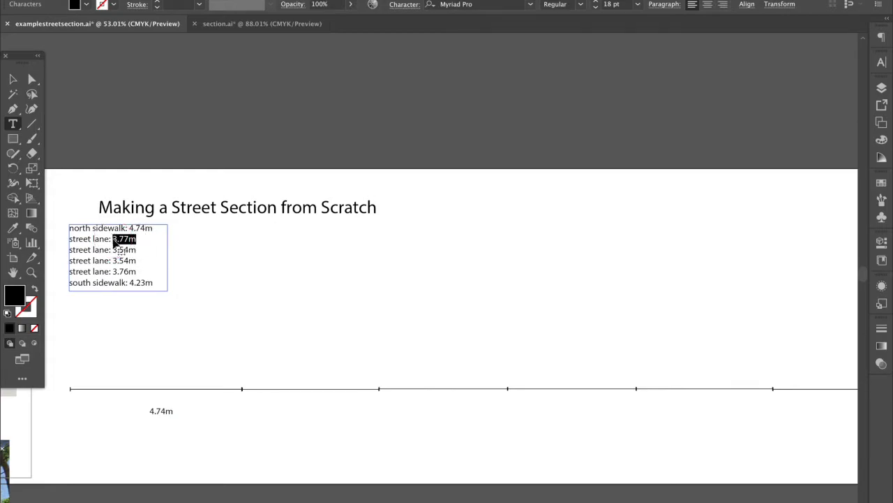
key(ctrl+c)
key(Escape)
click(329, 283)
key(ctrl+v)
drag(426, 281, 317, 414)
Copy 3.54m from the list and place it under the third and fourth segments
double_click(130, 253)
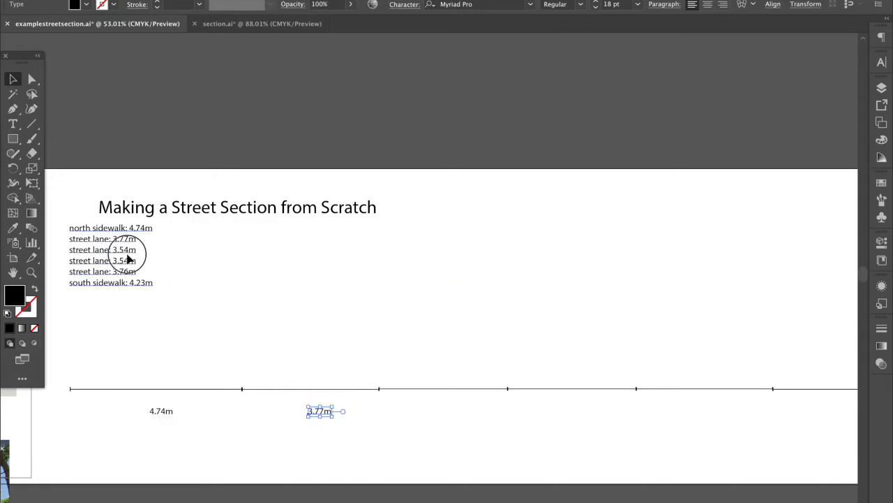
drag(113, 249, 160, 249)
key(ctrl+c)
key(Escape)
click(419, 331)
key(ctrl+v)
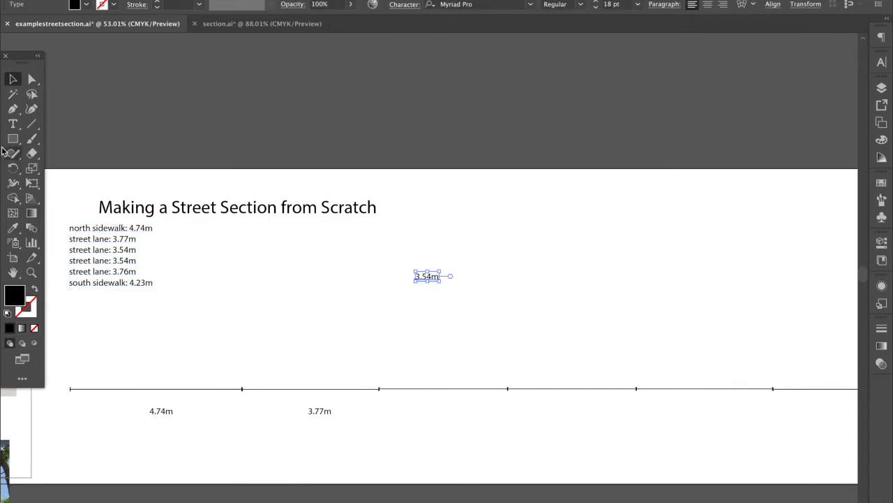
drag(432, 278, 449, 411)
click(440, 277)
drag(433, 277, 584, 412)
Copy 3.76m from the list and place it under the fifth baseline segment
click(126, 269)
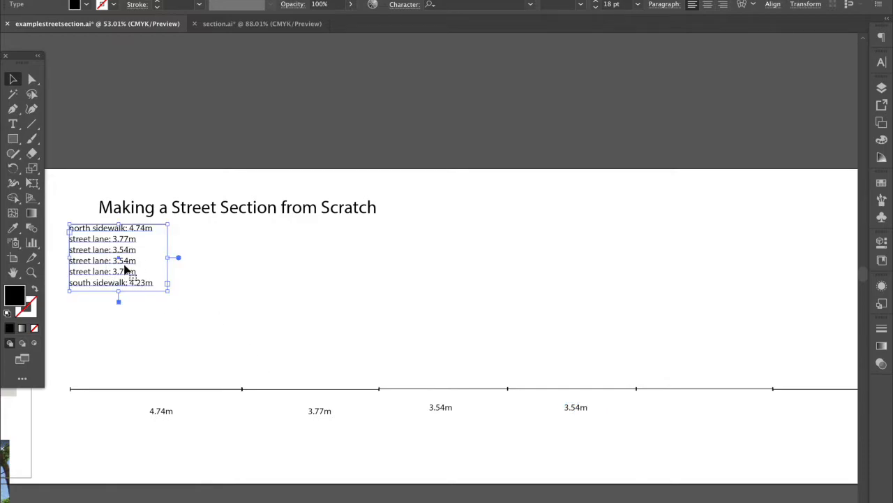
double_click(119, 269)
double_click(124, 270)
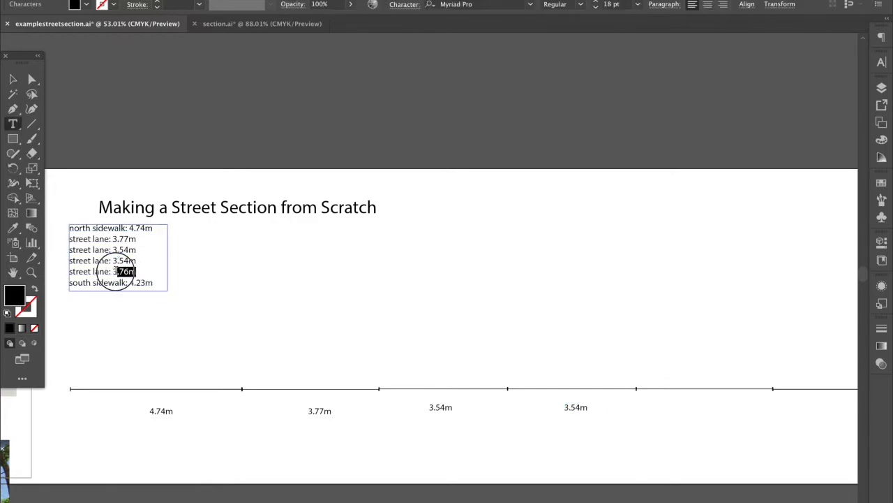
click(372, 303)
scroll(372, 304, right, 3)
scroll(371, 304, down, 1)
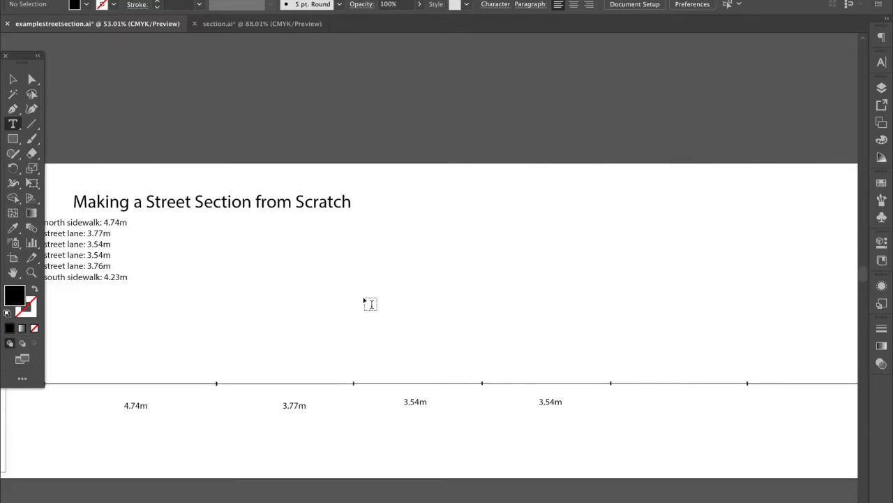
key(super+v)
click(13, 78)
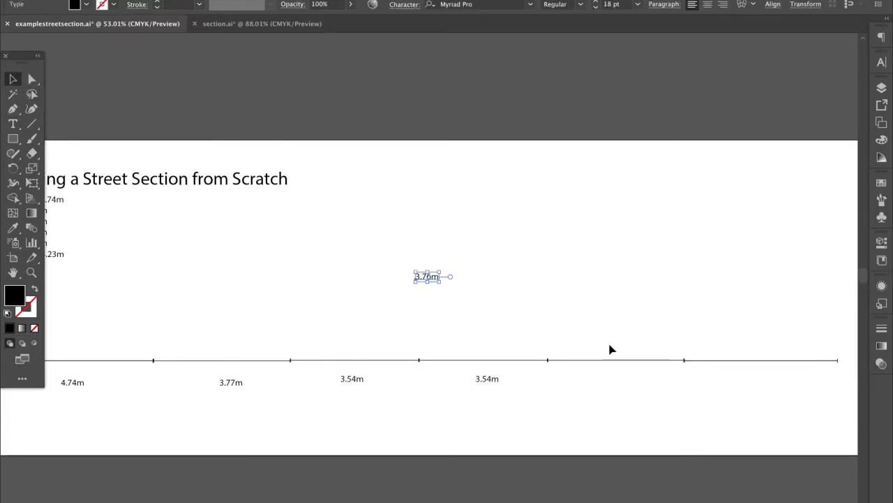
click(448, 285)
drag(427, 276, 617, 375)
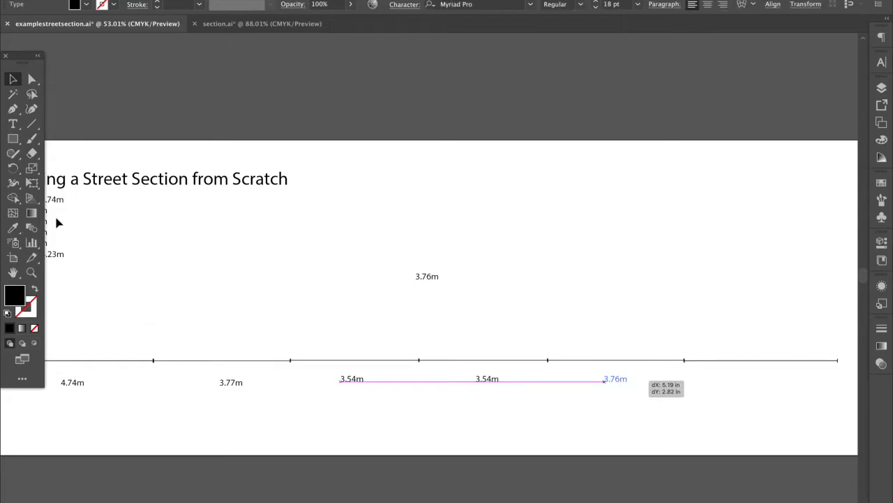
click(155, 207)
Copy 4.23m from the list and place it under the last baseline segment
scroll(155, 207, left, 2)
double_click(81, 248)
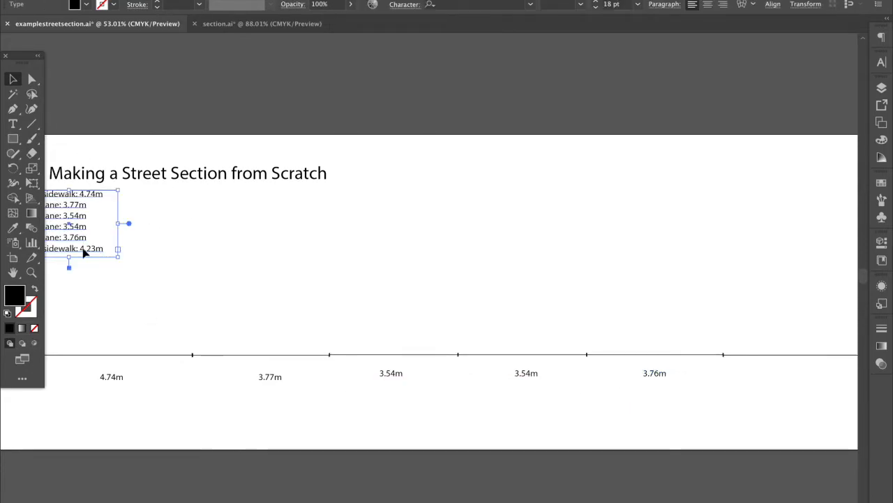
drag(79, 248, 113, 248)
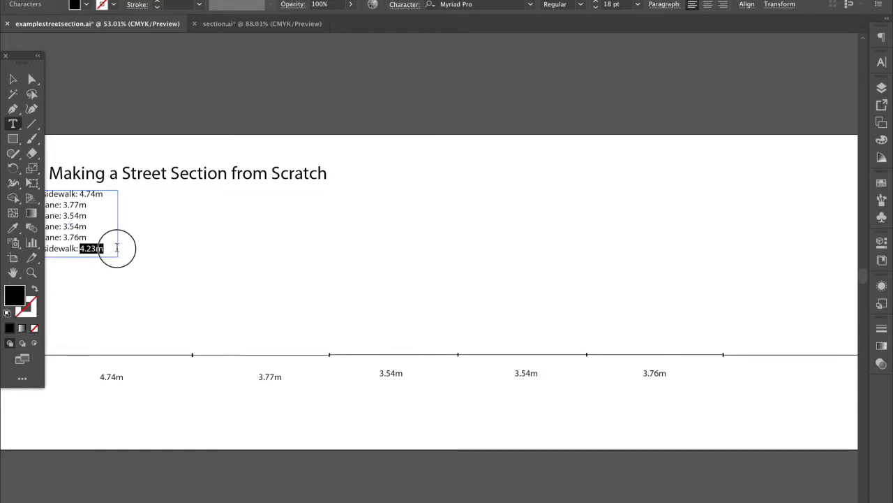
click(11, 79)
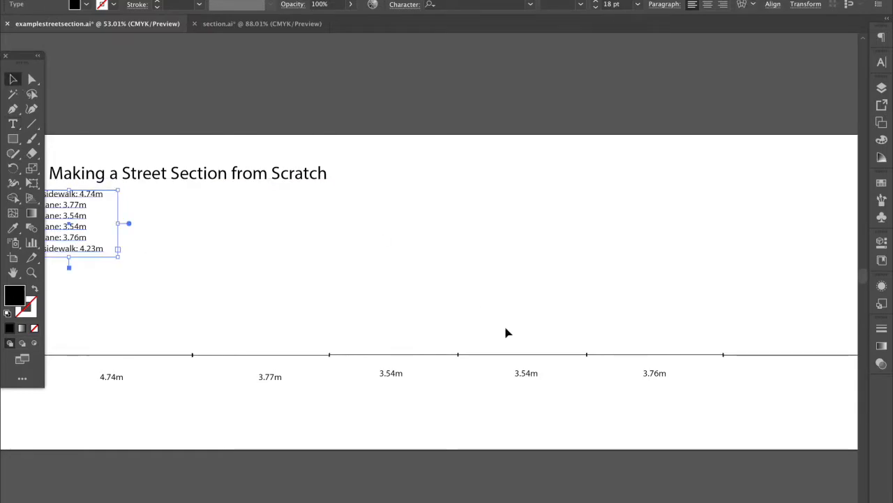
click(506, 333)
scroll(506, 333, right, 3)
key(ctrl+v)
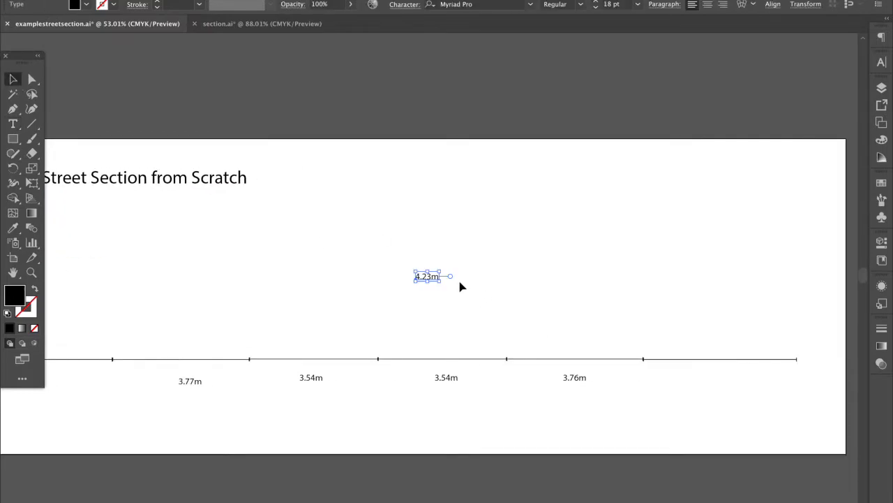
click(460, 286)
drag(435, 277, 734, 380)
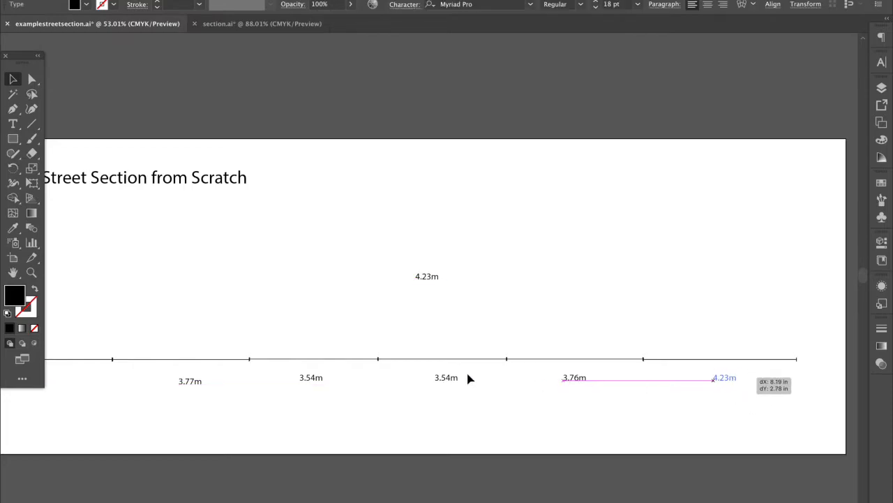
Adjust the 3.54m and 3.77m labels and centre 4.74m under its span
drag(453, 380, 447, 378)
scroll(367, 393, left, 3)
drag(369, 373, 374, 375)
drag(250, 382, 235, 380)
click(225, 406)
scroll(224, 406, left, 3)
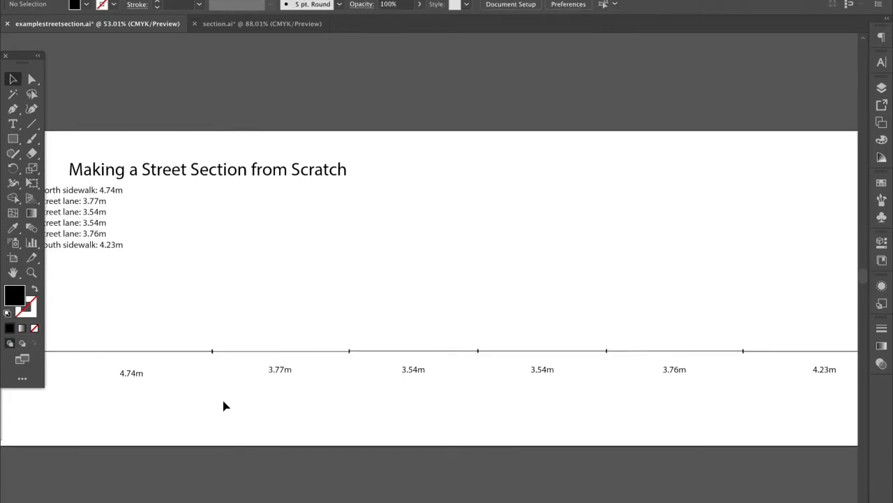
drag(156, 370, 155, 370)
click(227, 418)
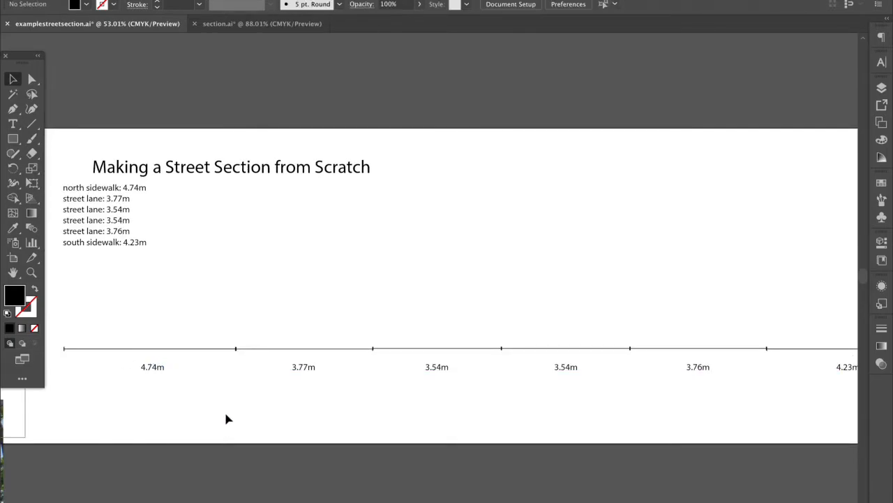
scroll(225, 420, down, 2)
scroll(225, 419, left, 2)
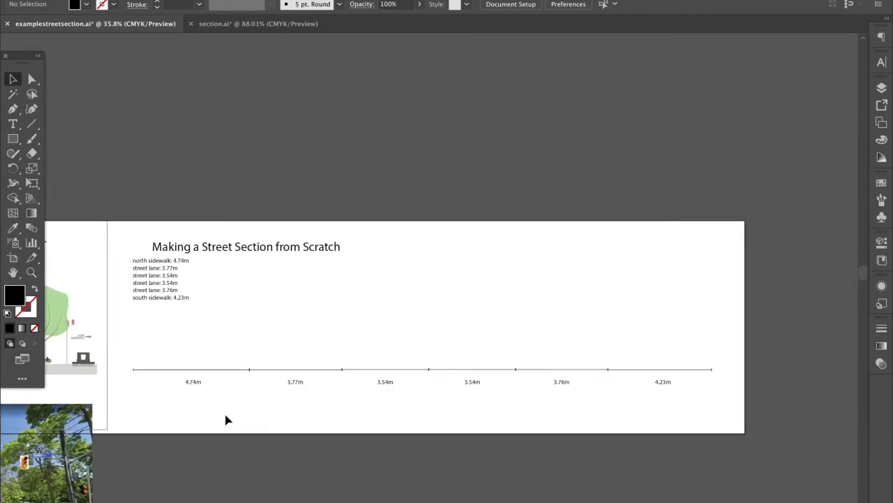
scroll(225, 420, left, 2)
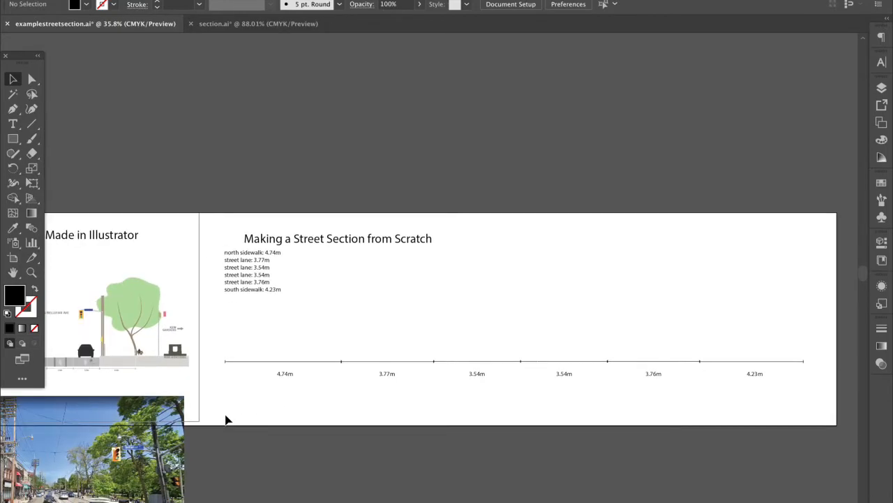
scroll(247, 395, left, 2)
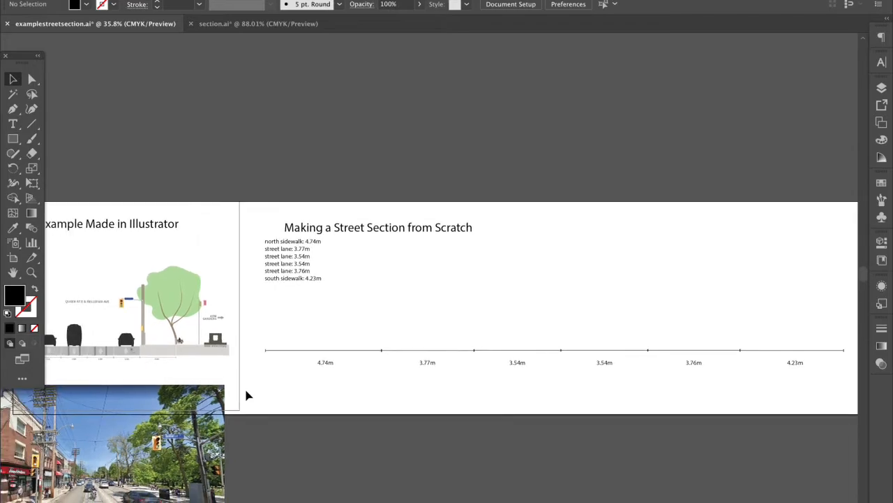
scroll(247, 395, left, 10)
scroll(238, 394, left, 6)
scroll(139, 305, up, 5)
scroll(194, 355, down, 1)
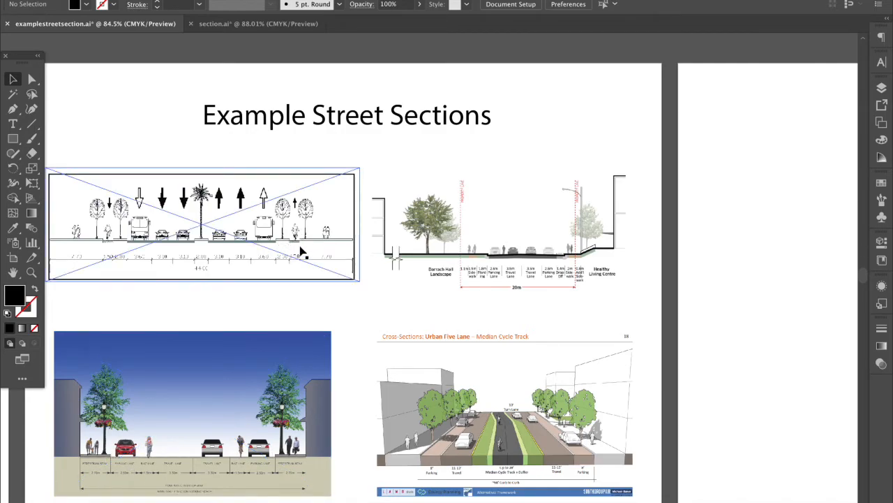
scroll(496, 262, right, 10)
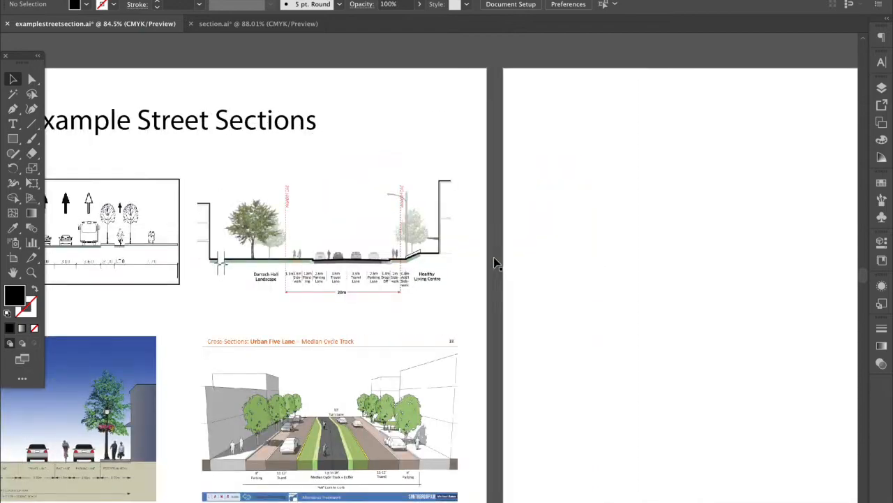
scroll(495, 266, down, 2)
scroll(496, 265, right, 10)
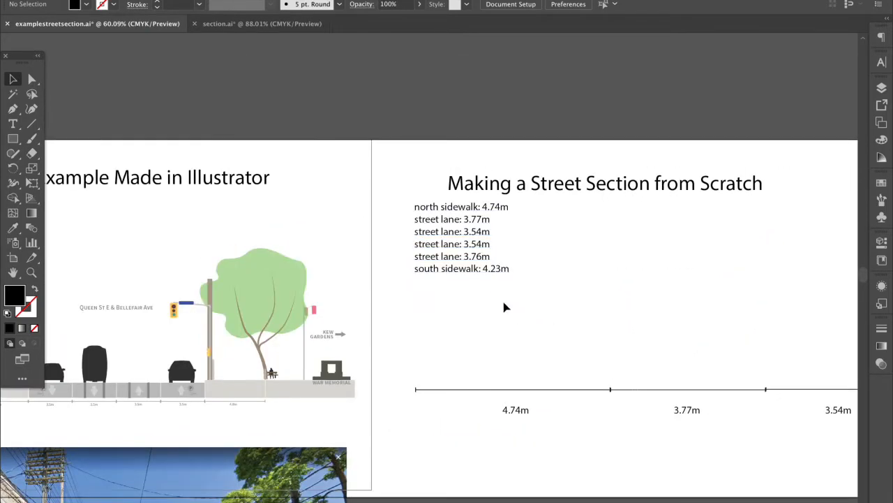
scroll(504, 305, right, 3)
Draw a black rectangle across the 4.74m sidewalk span
click(13, 138)
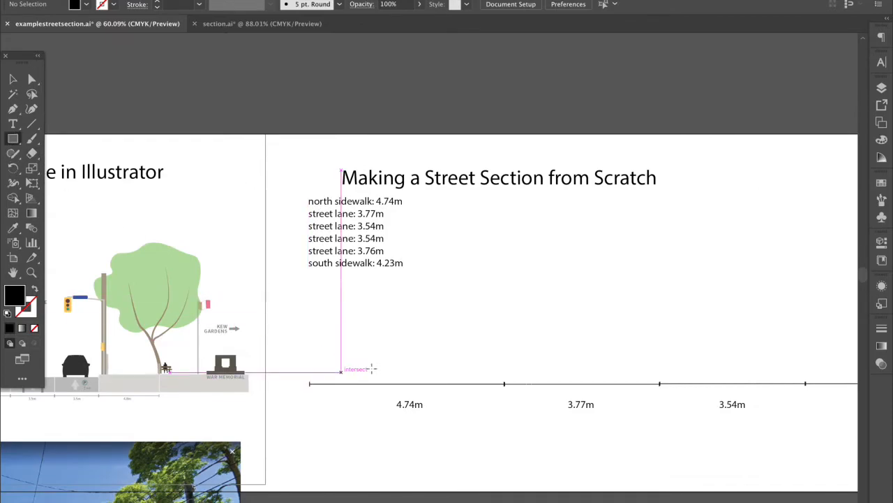
scroll(347, 405, right, 2)
scroll(347, 405, right, 2)
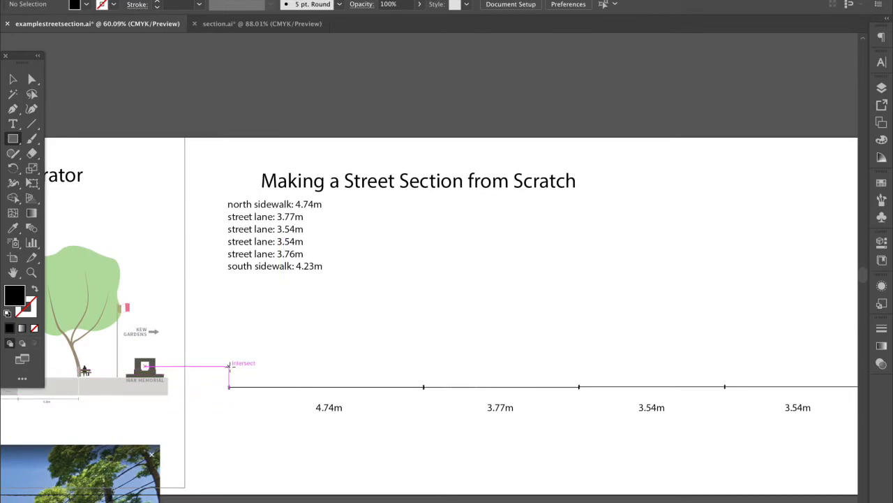
drag(228, 365, 423, 381)
click(12, 79)
Duplicate the black bar and place the copy just after it
scroll(386, 315, right, 2)
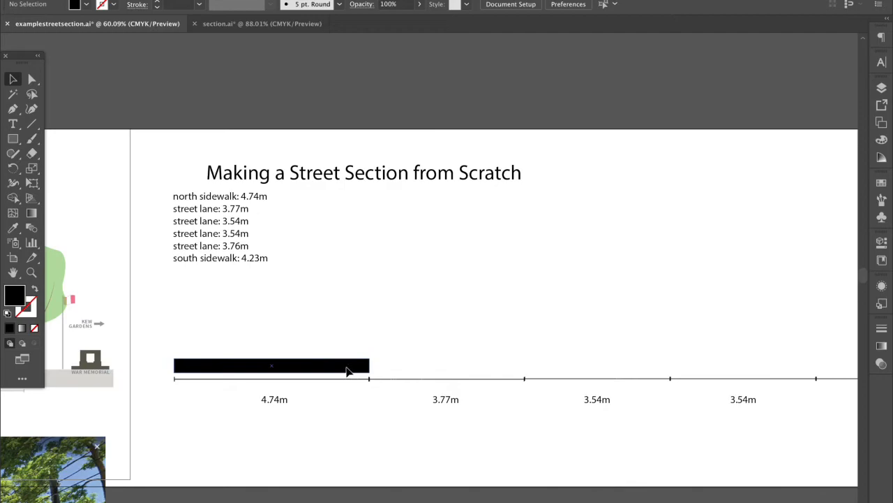
key(ctrl+c)
key(ctrl+v)
drag(456, 275, 466, 365)
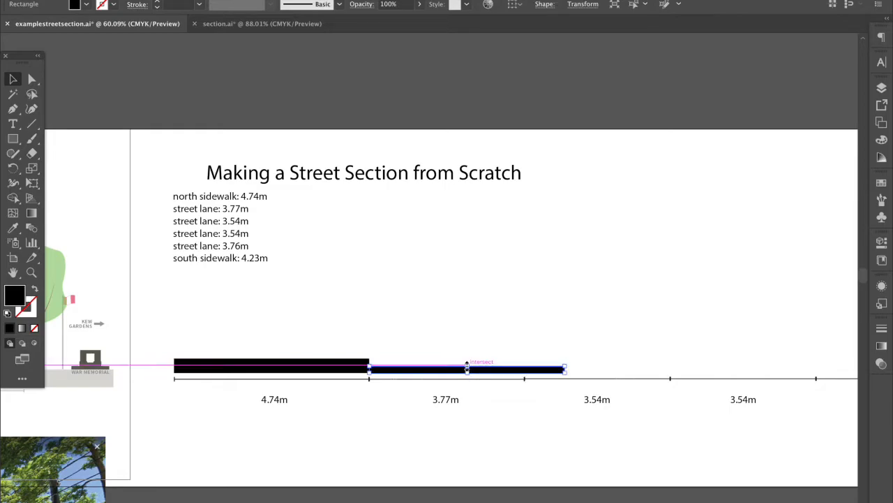
click(476, 405)
scroll(477, 407, left, 2)
scroll(477, 408, left, 10)
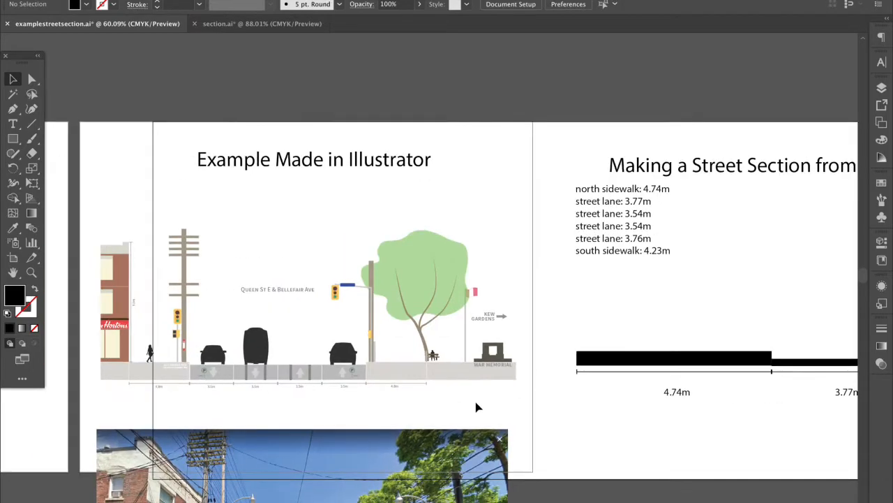
scroll(392, 385, left, 7)
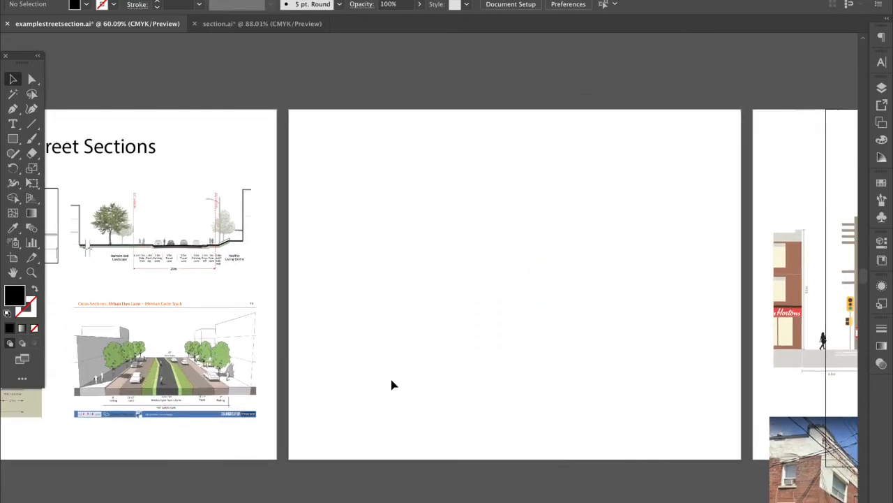
scroll(205, 237, up, 3)
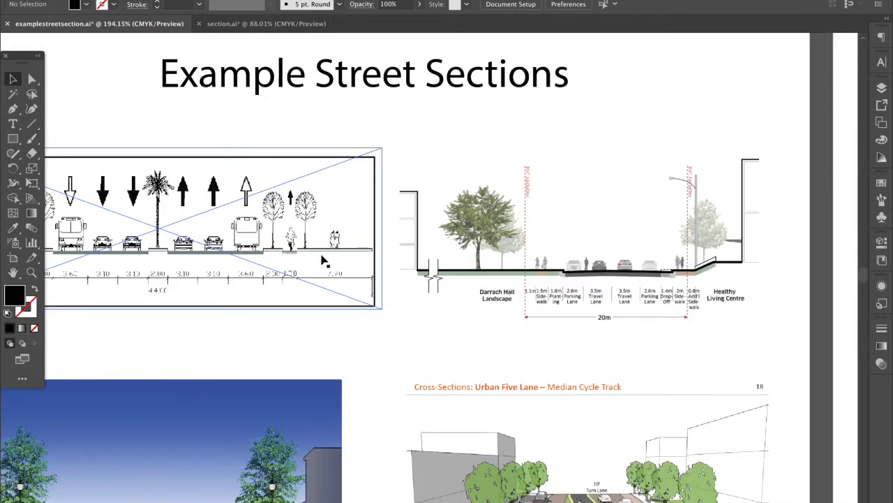
scroll(752, 291, right, 4)
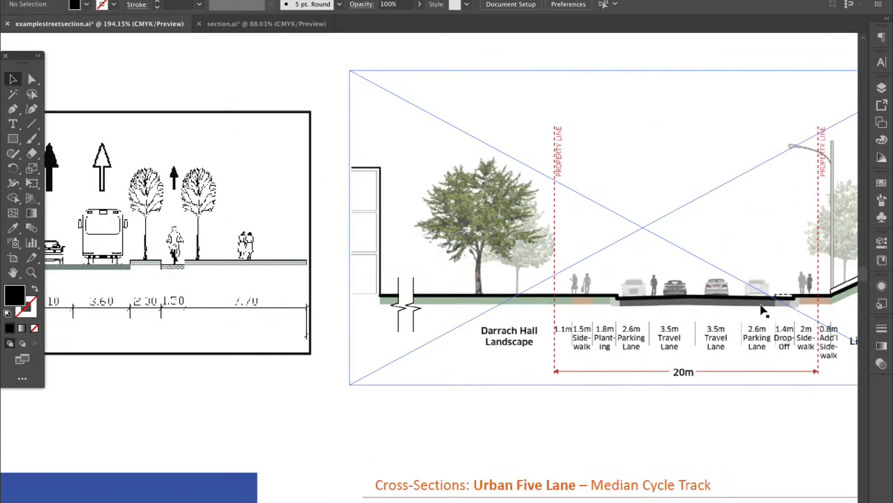
scroll(672, 426, down, 7)
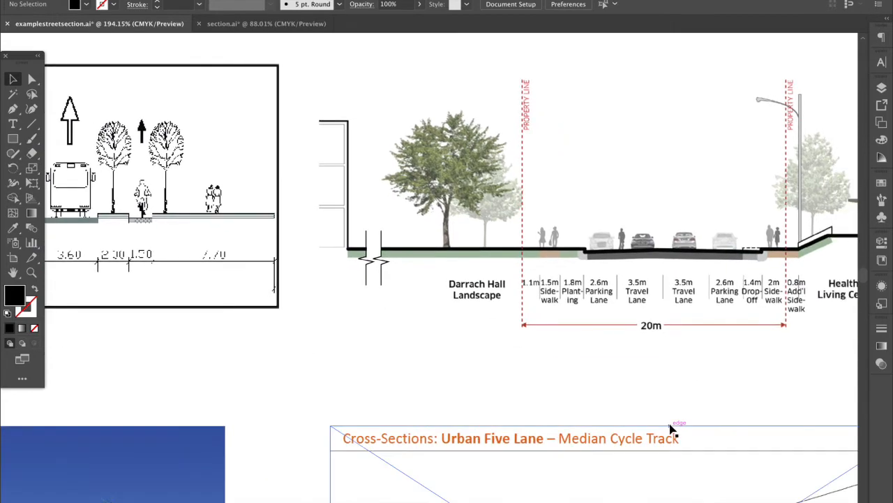
scroll(305, 463, down, 3)
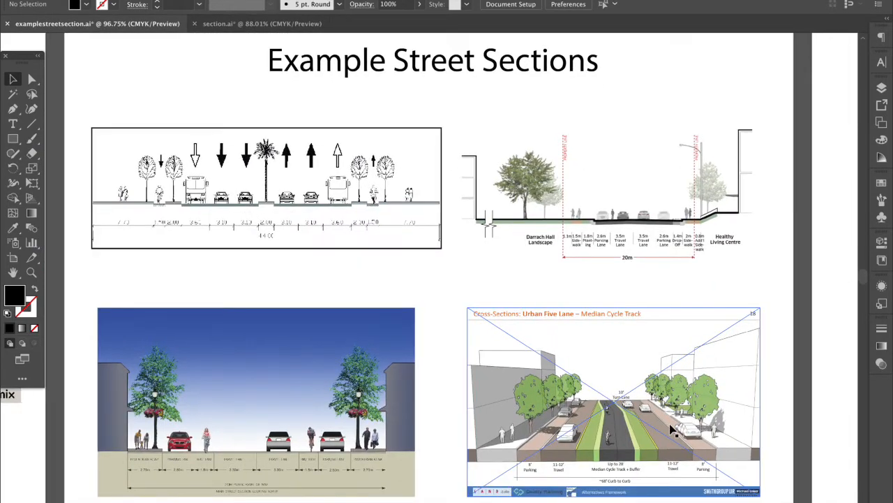
scroll(329, 421, up, 1)
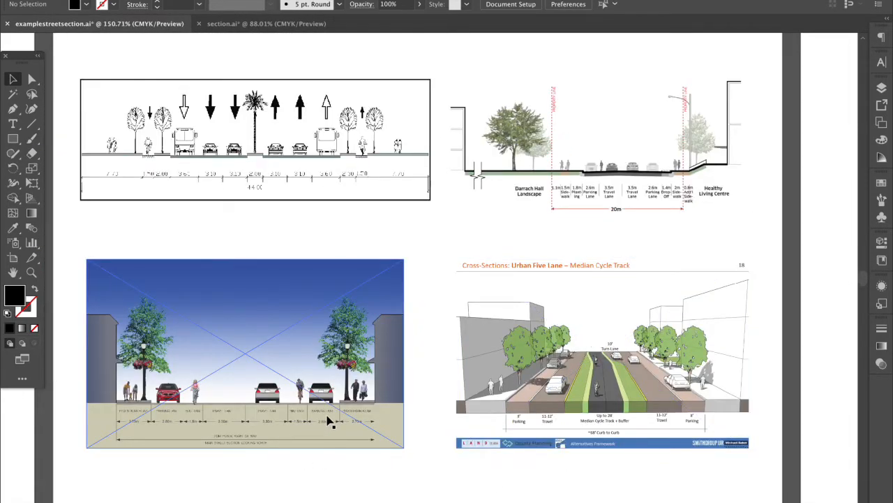
scroll(329, 421, up, 5)
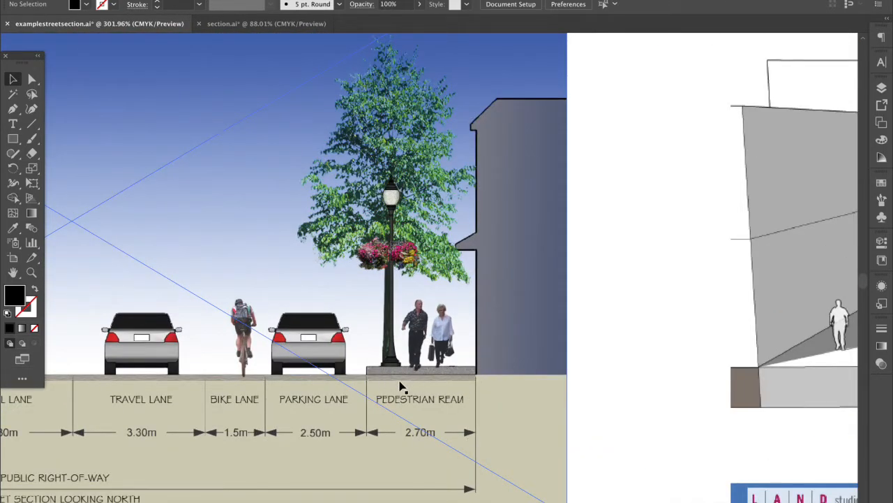
scroll(401, 389, down, 6)
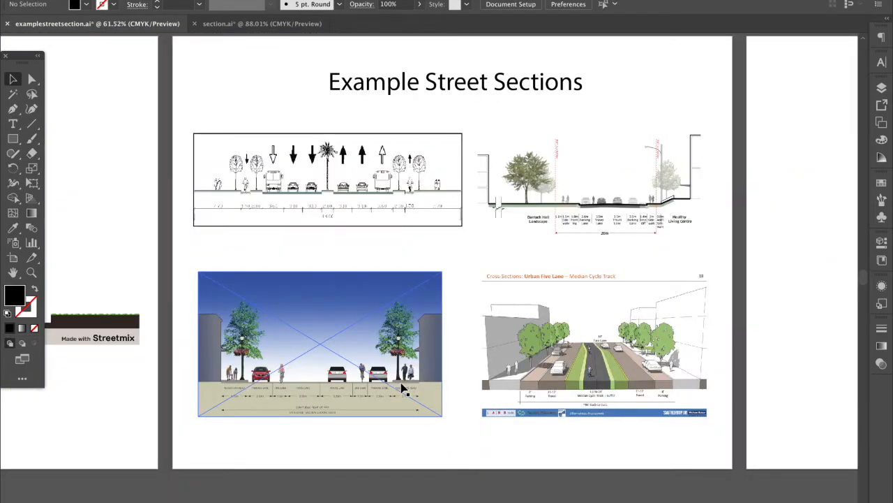
scroll(402, 389, down, 3)
scroll(401, 389, right, 10)
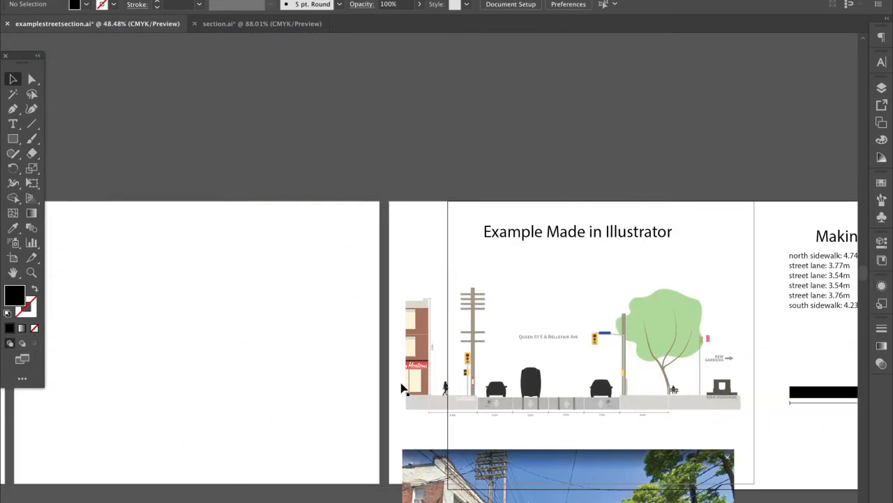
scroll(401, 388, right, 10)
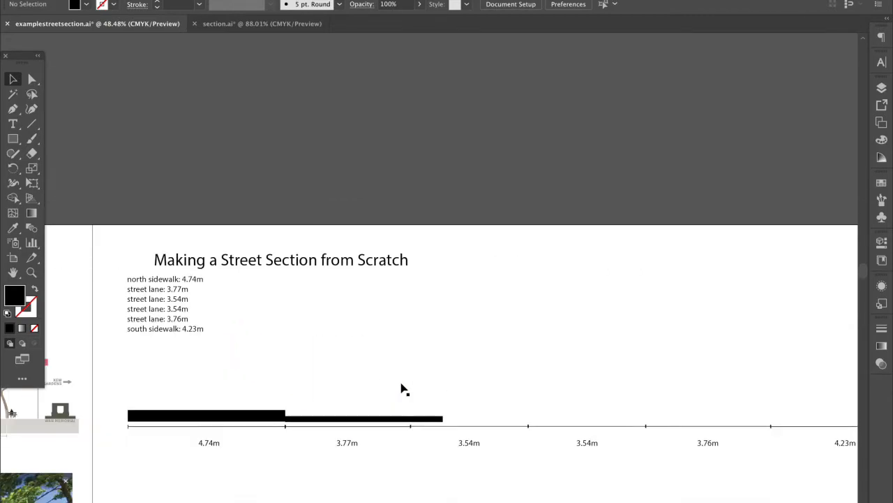
Duplicate the 4.74m bar to the baseline's left end and stretch it into a tall block
click(182, 420)
key(ctrl+c)
key(ctrl+v)
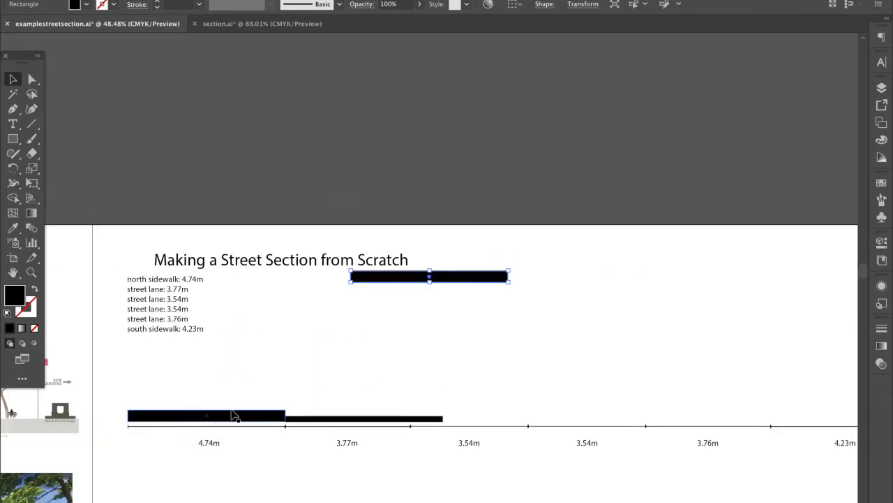
drag(384, 281, 91, 420)
drag(160, 411, 102, 237)
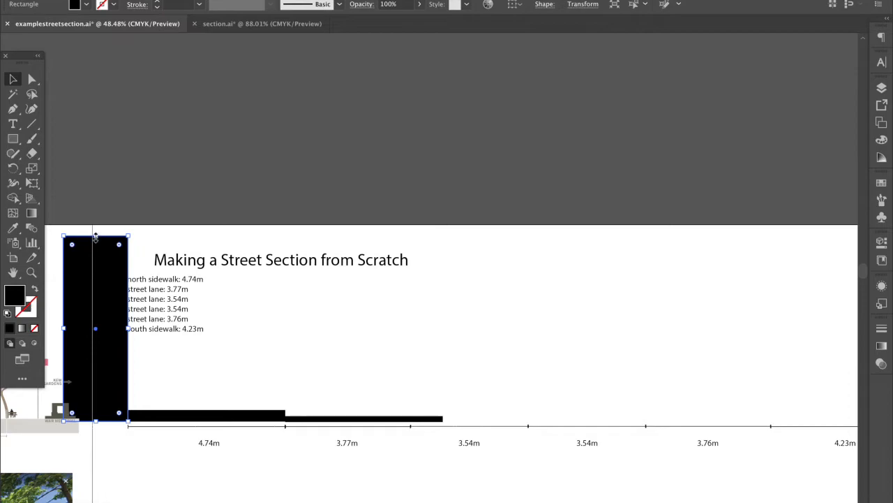
Set the block to 4 in high, narrow it to about 1.94 in, and shift the lane list right
click(881, 242)
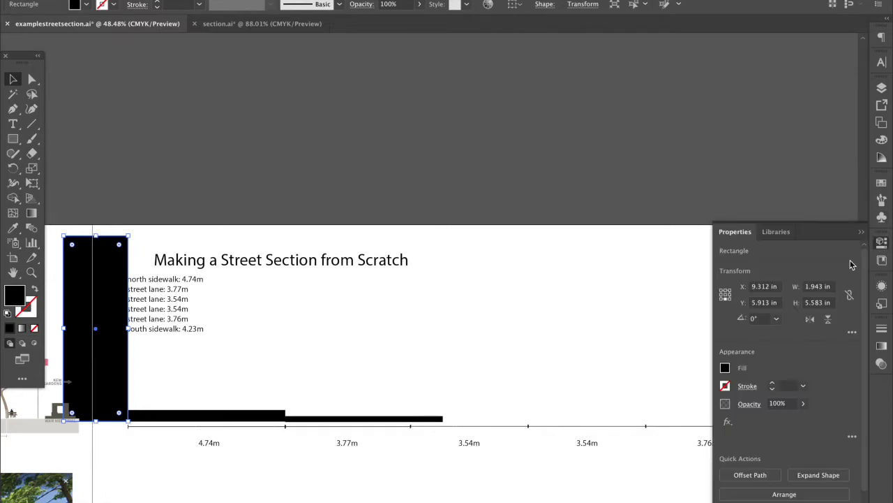
click(808, 303)
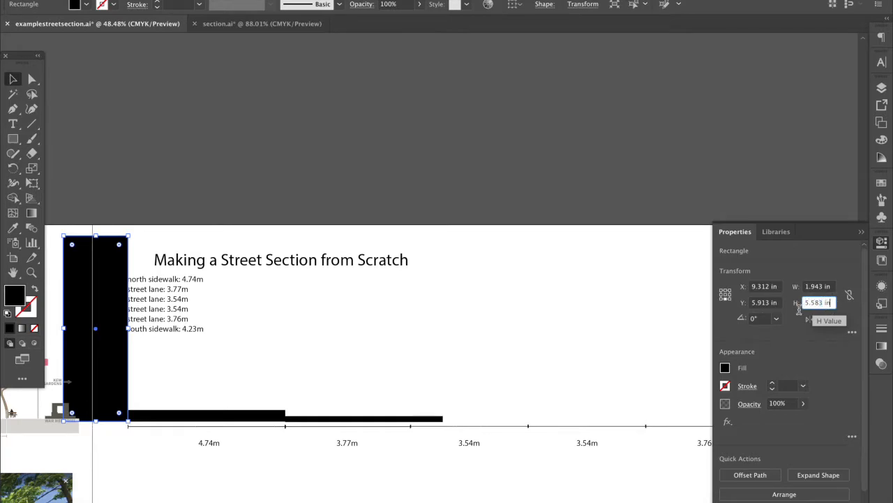
drag(96, 237, 90, 256)
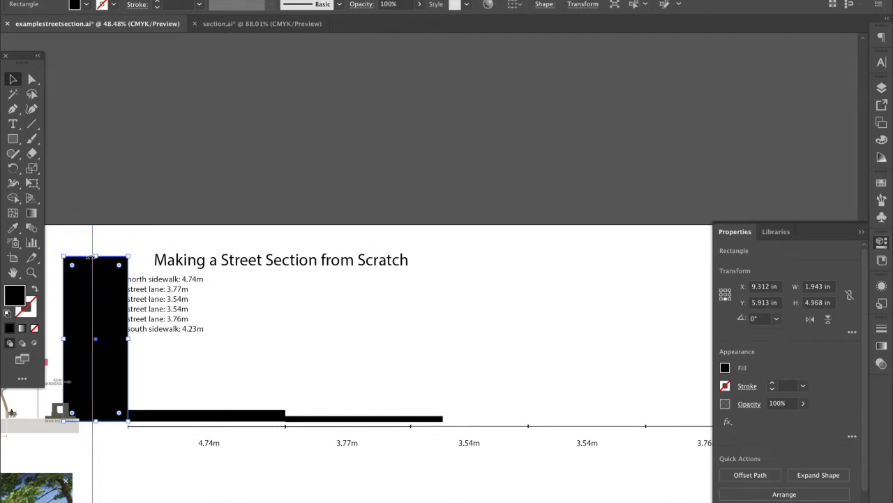
drag(803, 305, 837, 306)
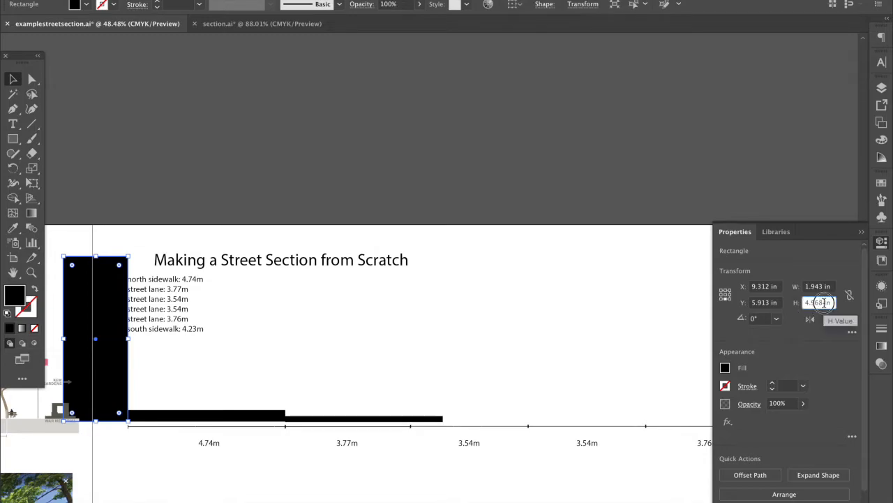
key(Return)
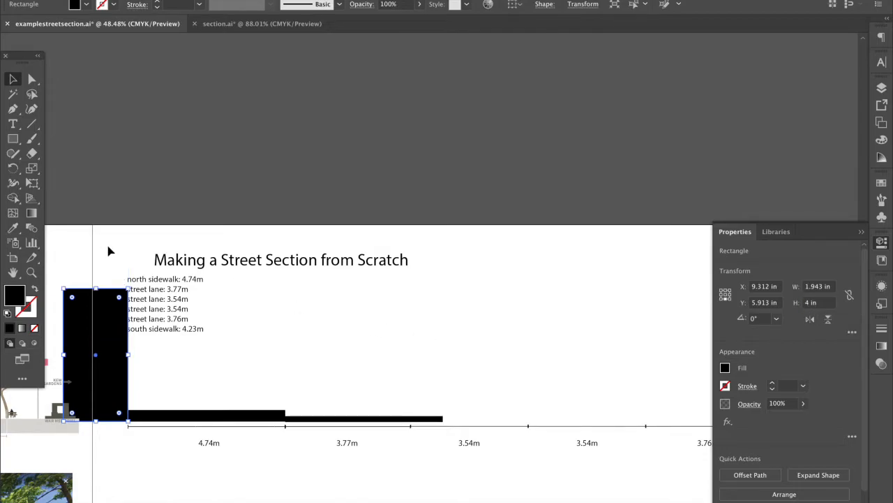
drag(65, 356, 92, 356)
click(155, 375)
drag(199, 299, 261, 303)
Trim the thinner lane bar to the 3.77m width and fill it with light grey
click(395, 356)
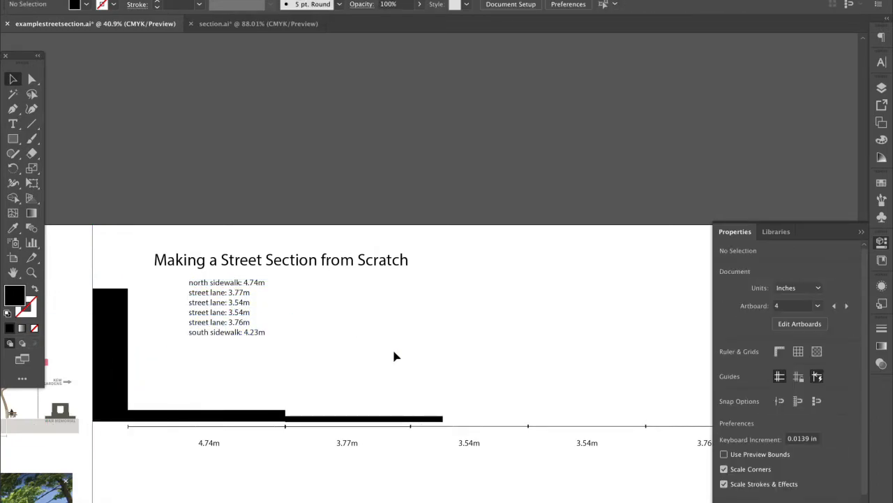
scroll(392, 347, down, 4)
click(292, 366)
scroll(293, 367, up, 5)
drag(391, 360, 353, 360)
click(724, 374)
click(723, 375)
click(723, 375)
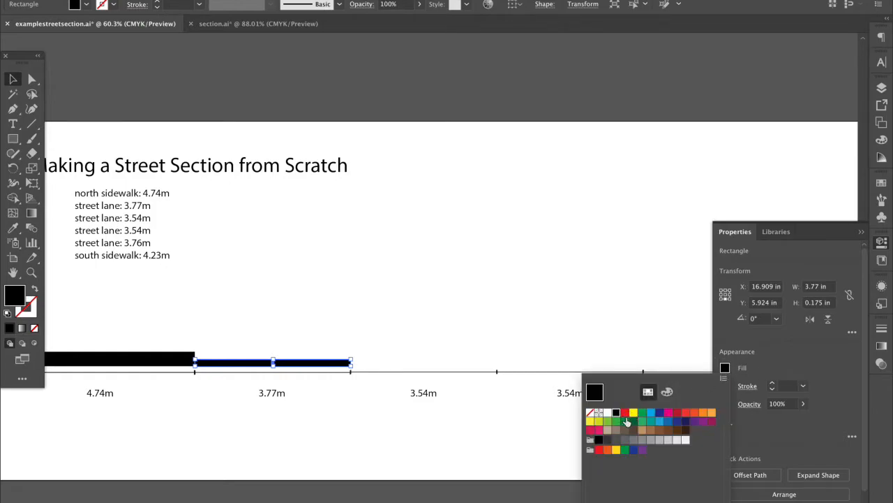
click(650, 440)
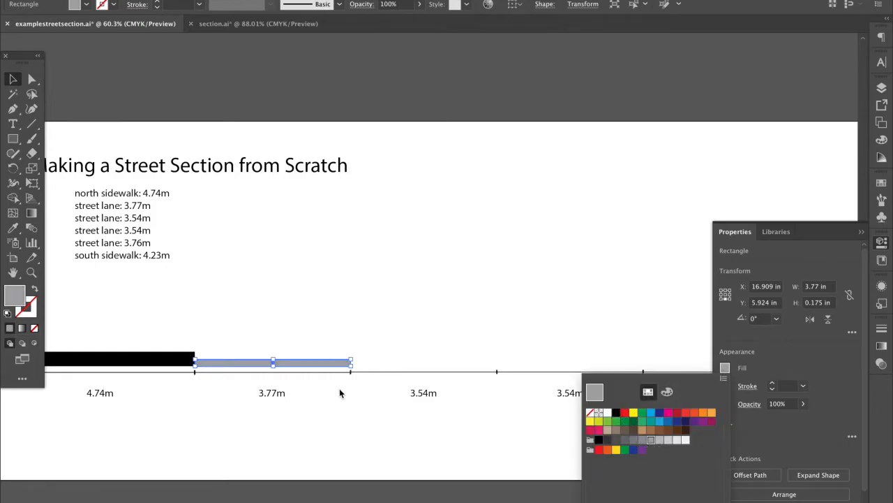
Fill the black 4.74m sidewalk bar with a darker grey swatch
click(150, 355)
click(156, 359)
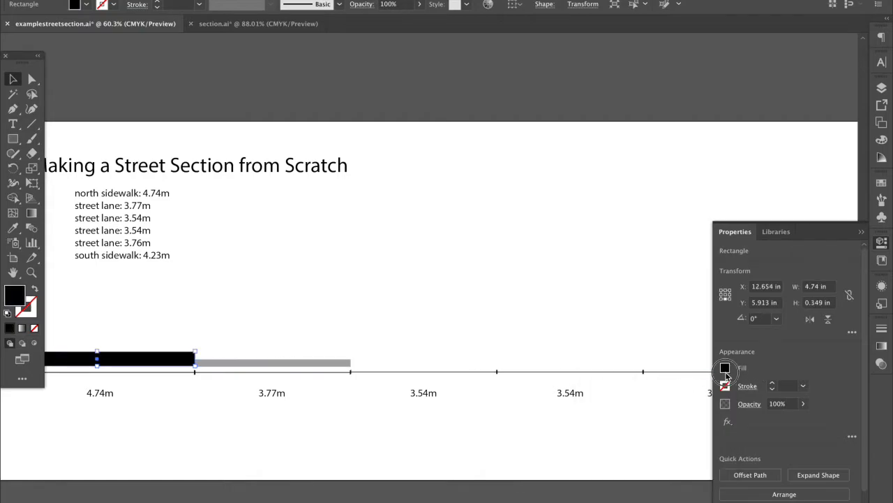
click(725, 370)
click(651, 441)
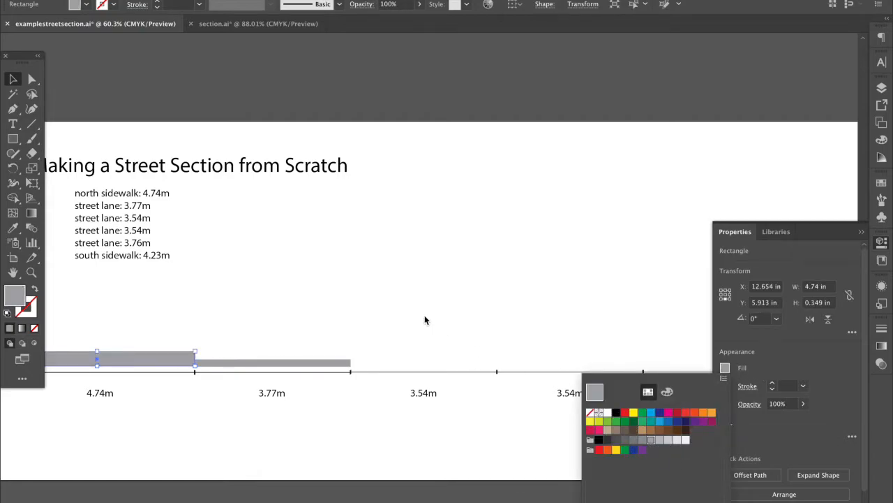
click(725, 370)
click(631, 442)
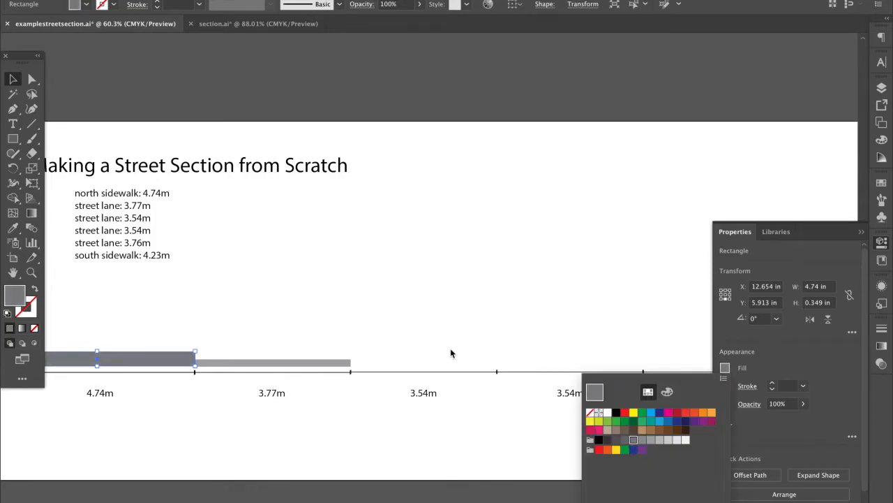
Compare the lane bar, sidewalk bar and 4.74m label by selecting each, ending on the 3.77m bar
scroll(372, 386, down, 2)
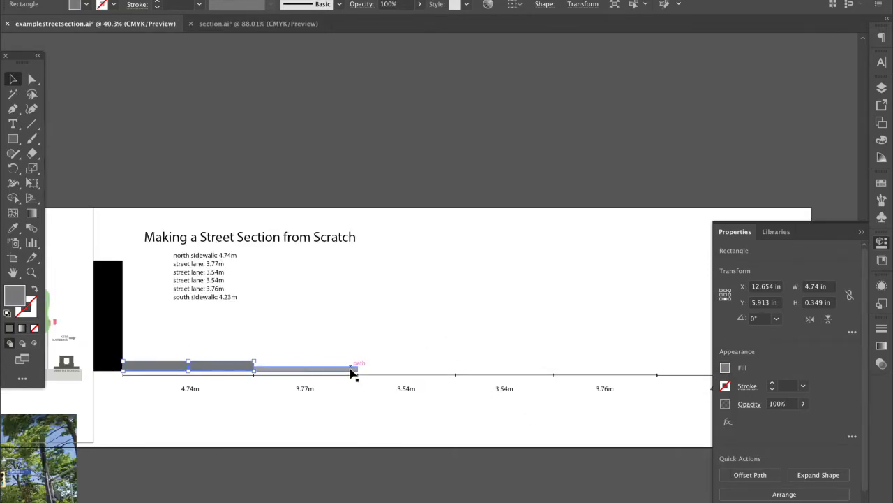
click(352, 368)
click(219, 367)
click(301, 368)
click(184, 391)
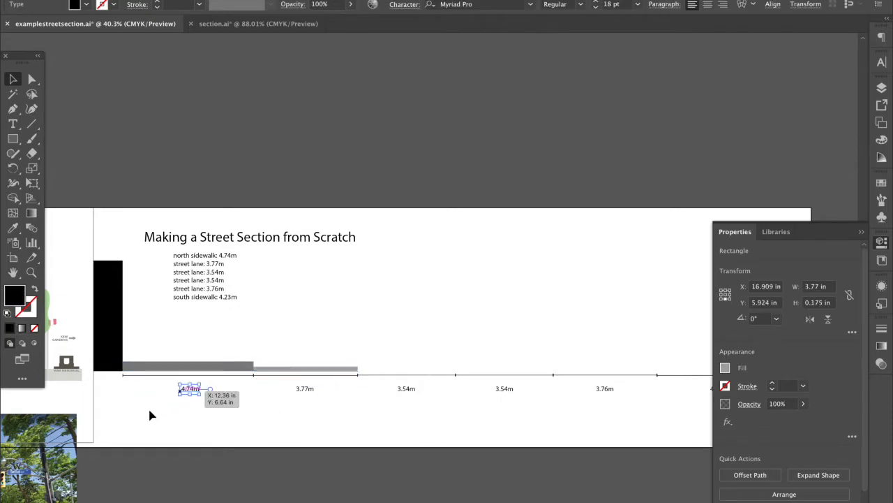
click(289, 414)
click(308, 372)
click(309, 424)
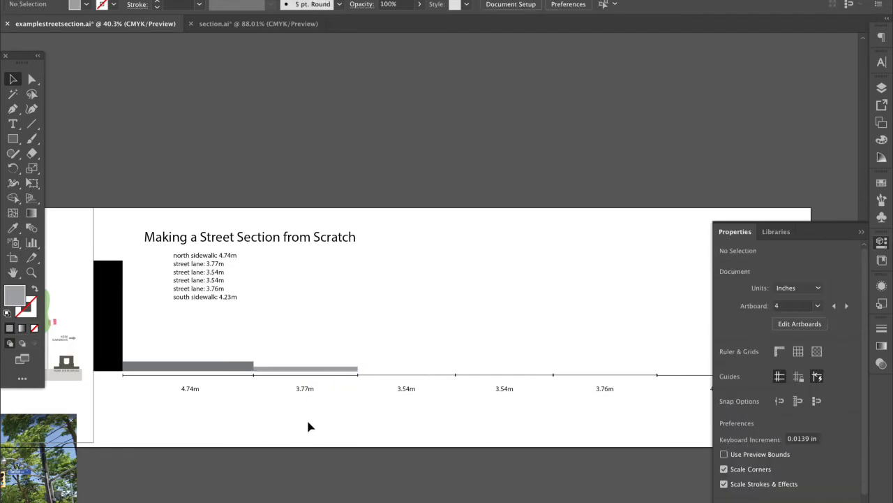
scroll(309, 426, left, 10)
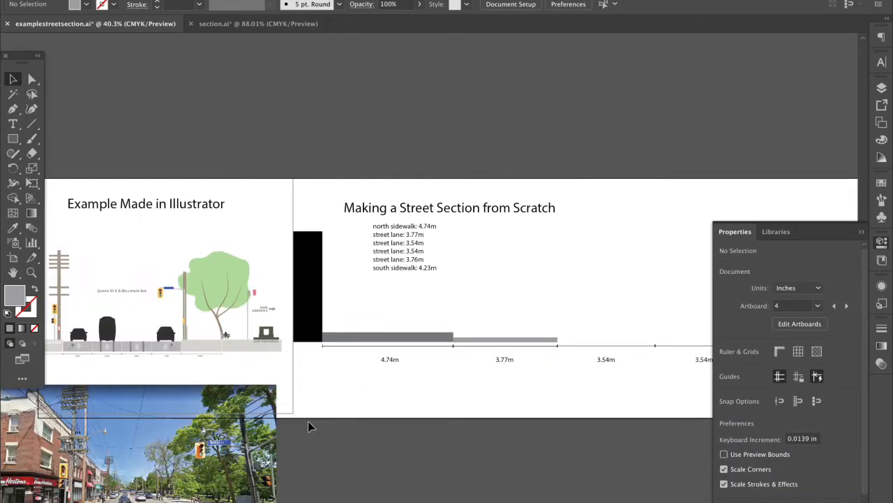
scroll(126, 337, left, 10)
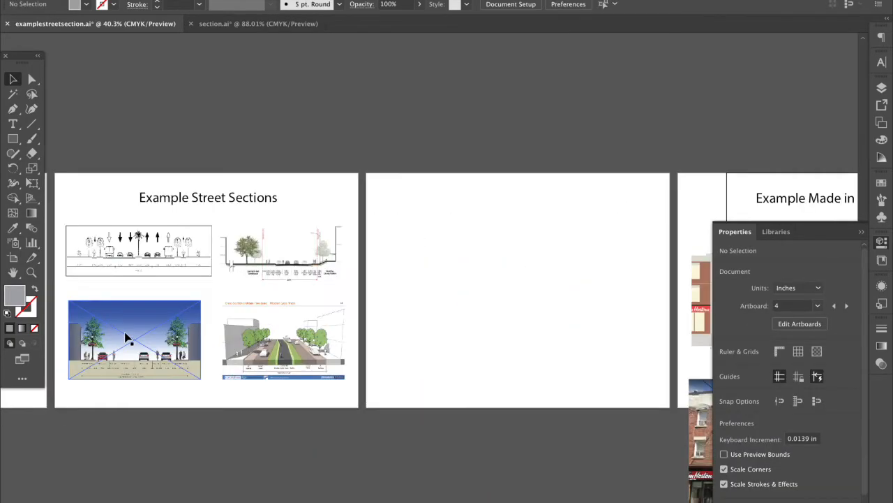
scroll(231, 337, up, 4)
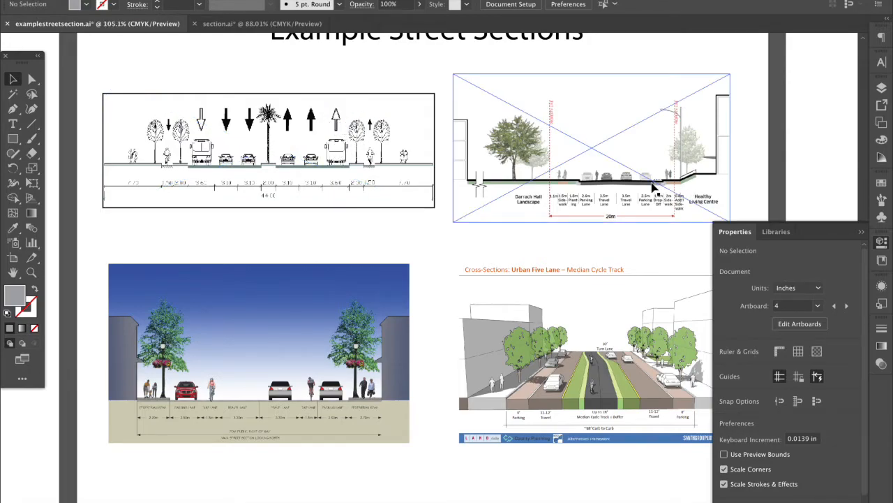
scroll(653, 187, up, 3)
scroll(555, 393, down, 4)
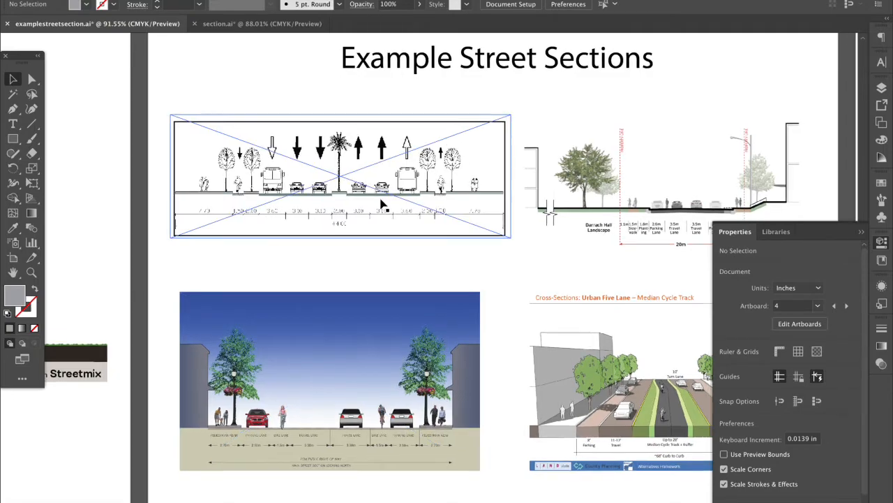
scroll(419, 234, right, 3)
scroll(419, 233, down, 1)
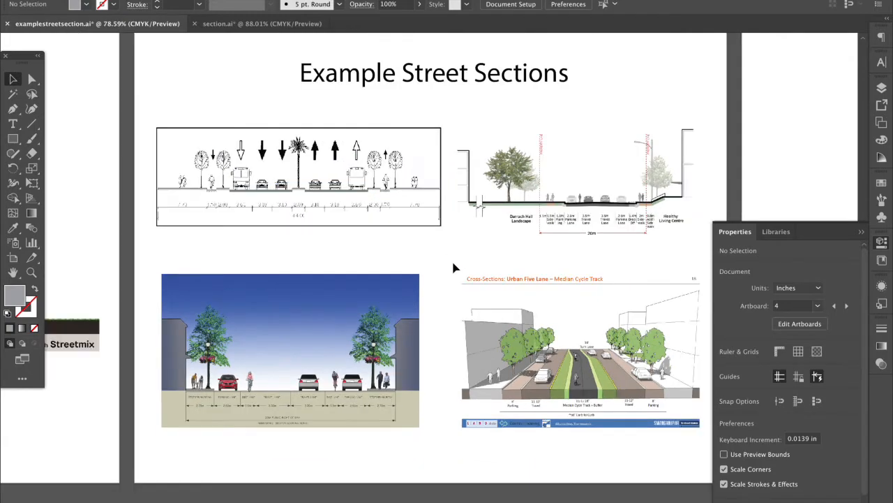
scroll(479, 293, down, 1)
scroll(478, 293, right, 10)
scroll(479, 293, right, 15)
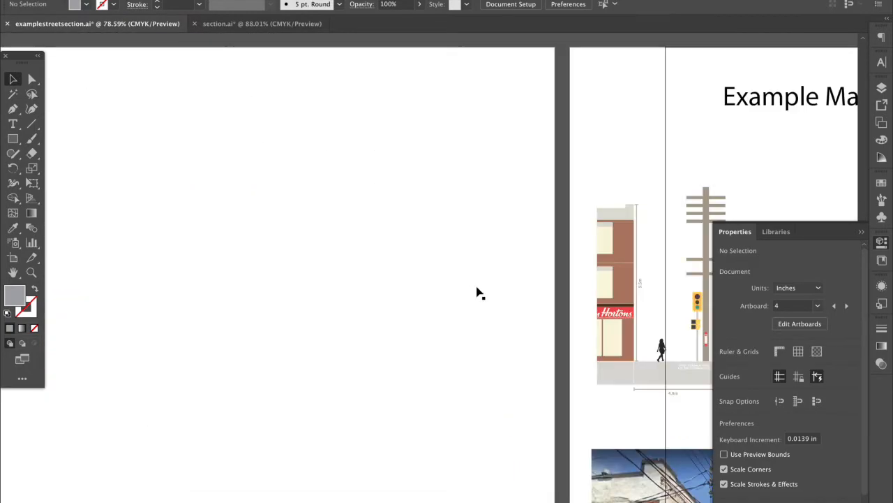
scroll(479, 294, right, 10)
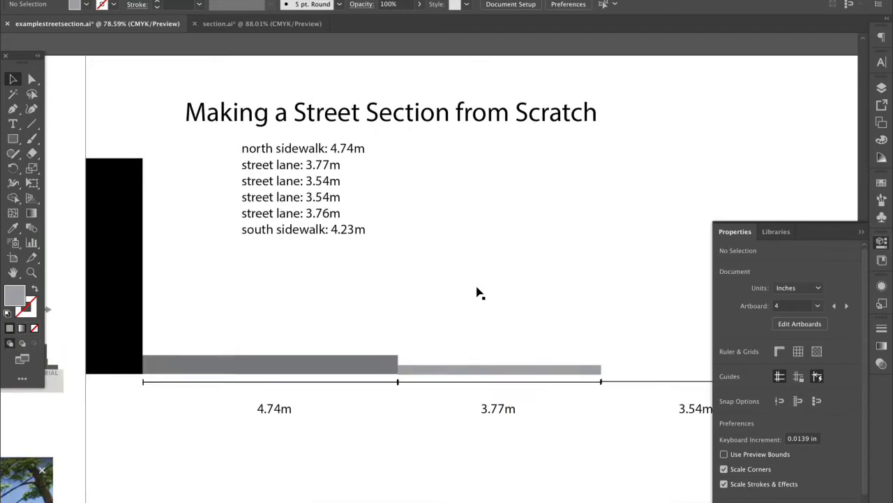
Try scaling up the 4.74m label, undoing each enlargement
double_click(268, 403)
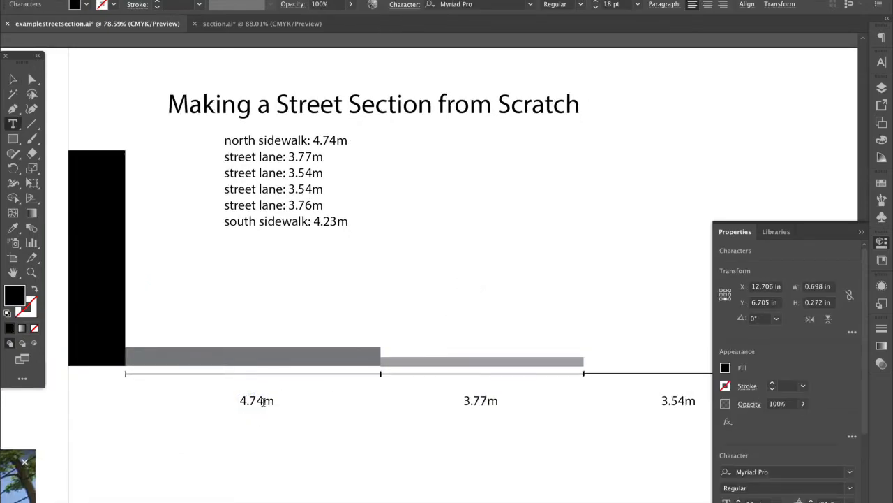
click(12, 80)
click(277, 411)
drag(277, 411, 317, 432)
key(ctrl+z)
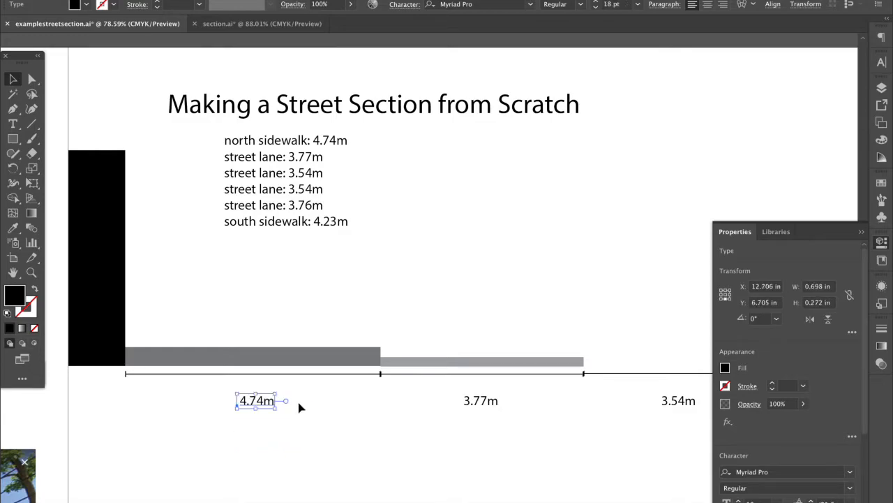
double_click(264, 405)
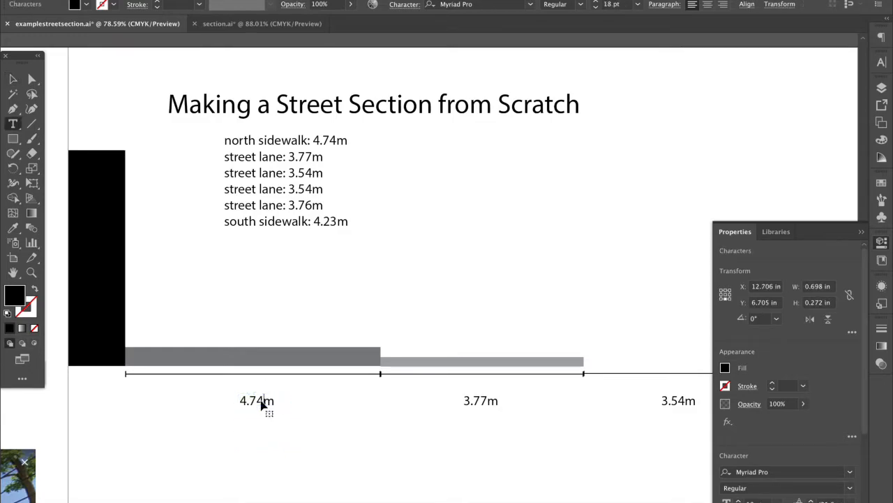
click(13, 80)
drag(273, 413, 329, 434)
key(ctrl+z)
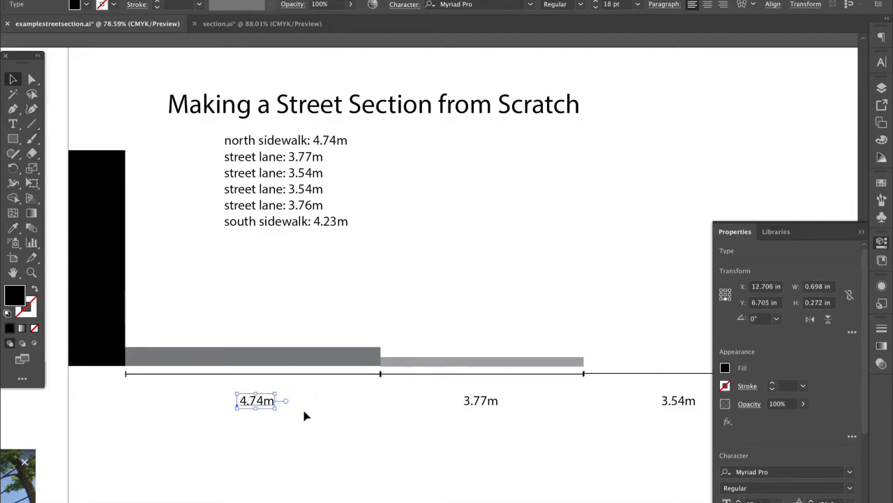
Turn the 4.74m label into a centred text box, add 'sidewalk' on a new line, and shift it left
click(287, 403)
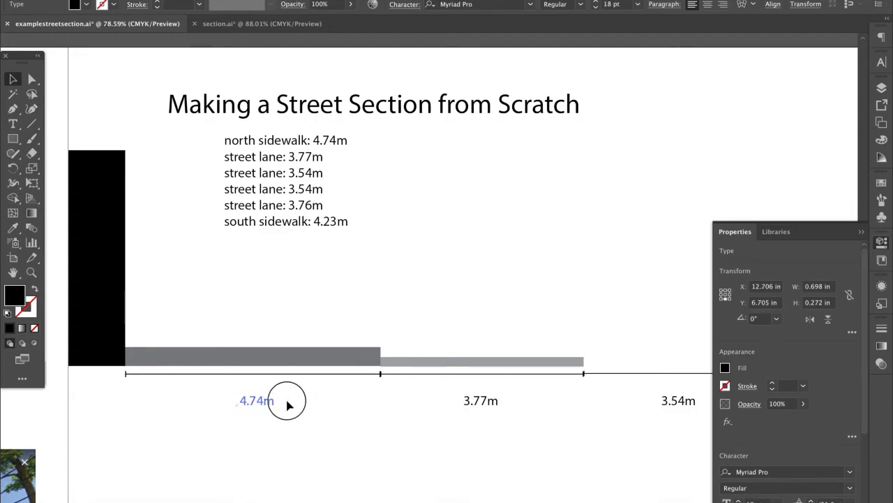
drag(275, 410, 307, 434)
double_click(269, 413)
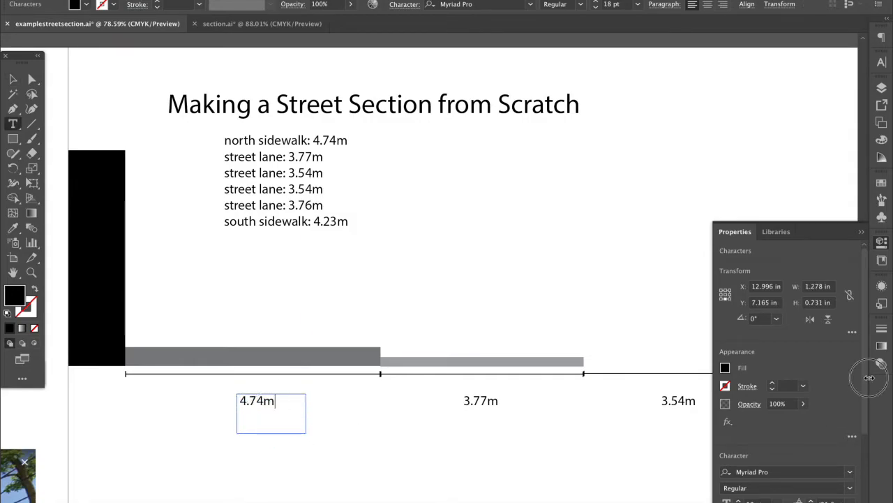
scroll(858, 390, down, 5)
click(746, 455)
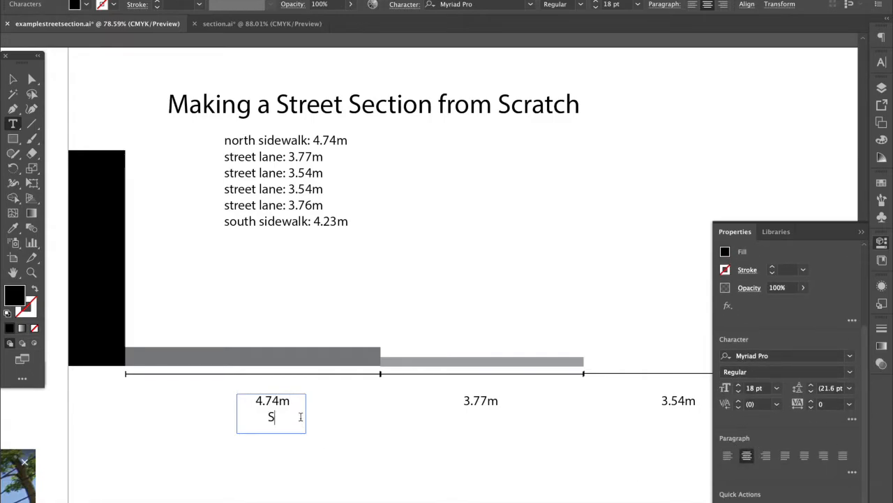
text(sidewalk)
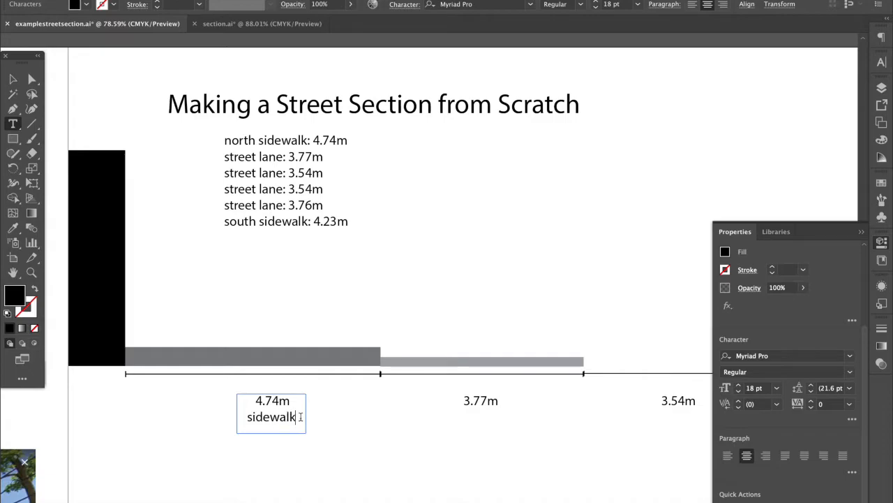
key(Escape)
mouse_move(264, 412)
mouse_down()
mouse_move(244, 411)
mouse_move(254, 413)
mouse_up()
click(426, 445)
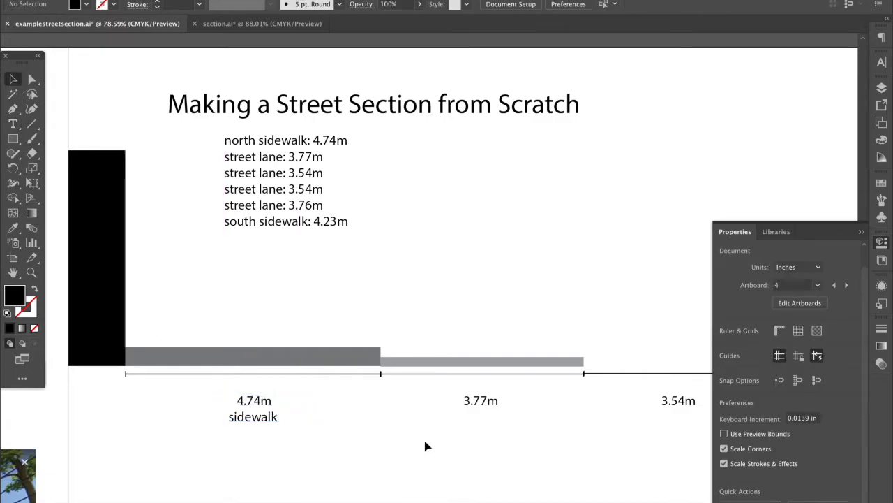
scroll(426, 445, right, 5)
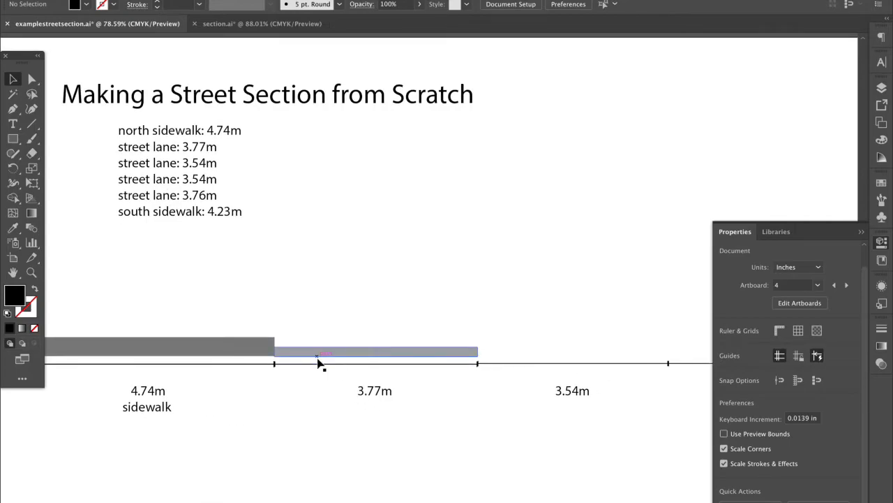
Draw a vertical line below the 3.77m label with a 0.125 in black stroke
click(13, 138)
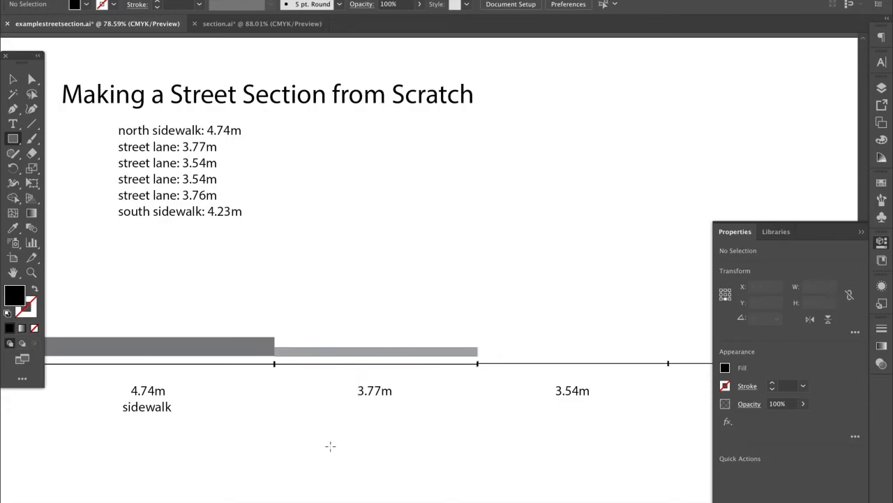
drag(340, 424, 418, 451)
key(Delete)
click(31, 124)
drag(363, 430, 363, 404)
click(746, 386)
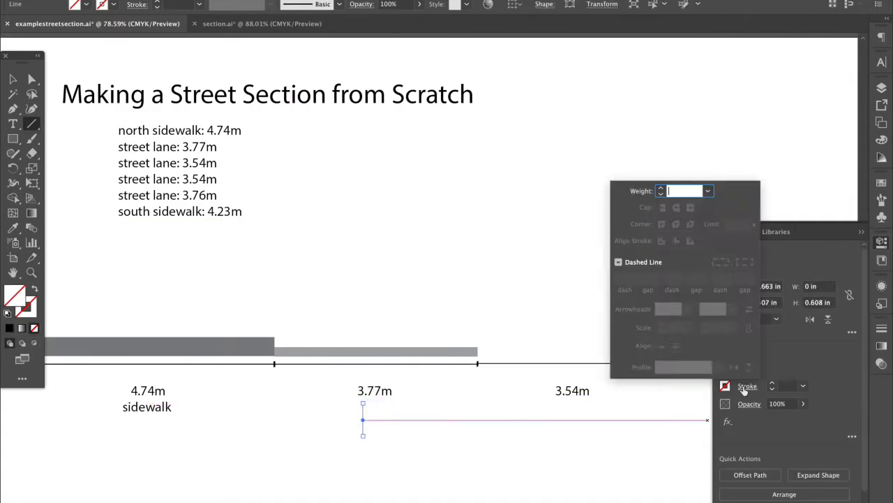
click(772, 383)
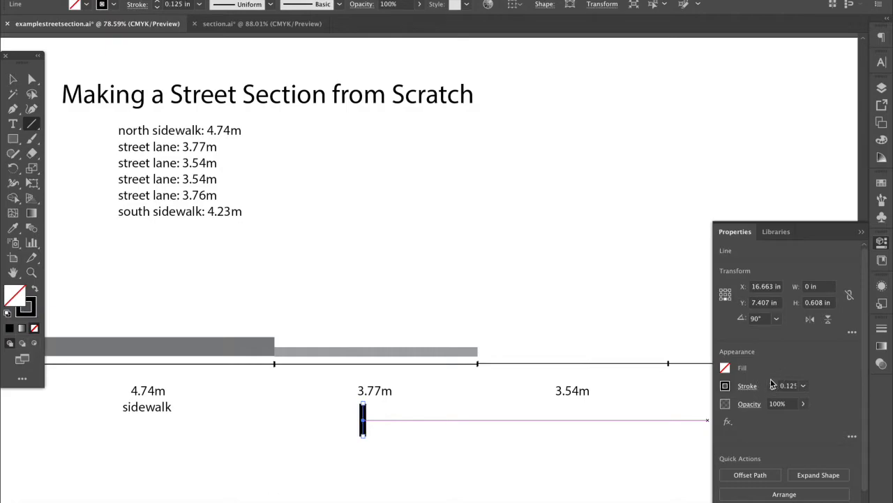
Add an arrowhead to the line and swap it to the line's end
click(747, 386)
click(680, 312)
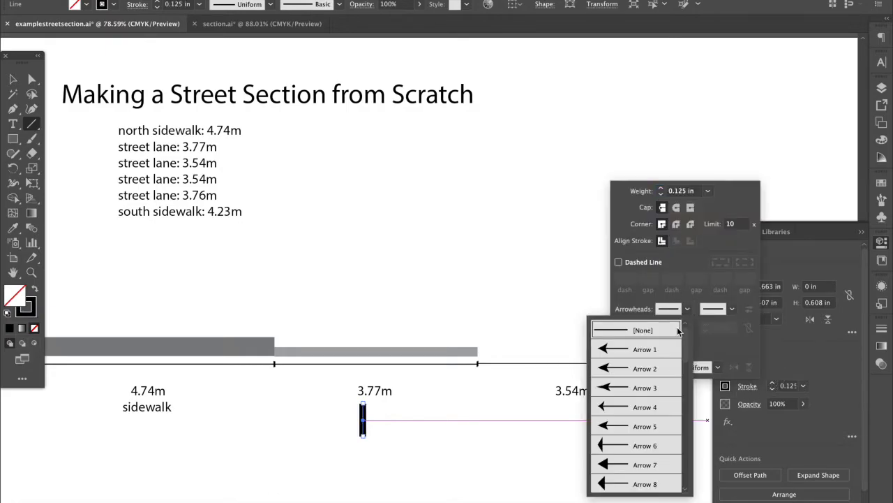
click(626, 458)
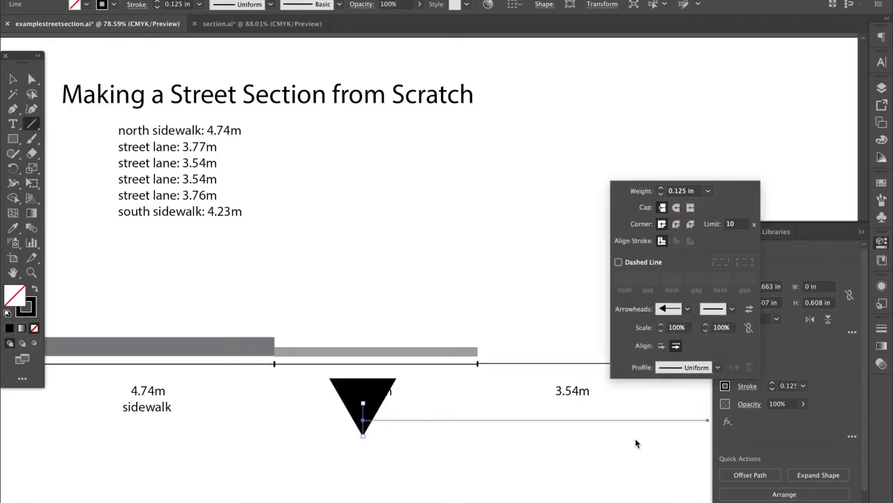
click(749, 308)
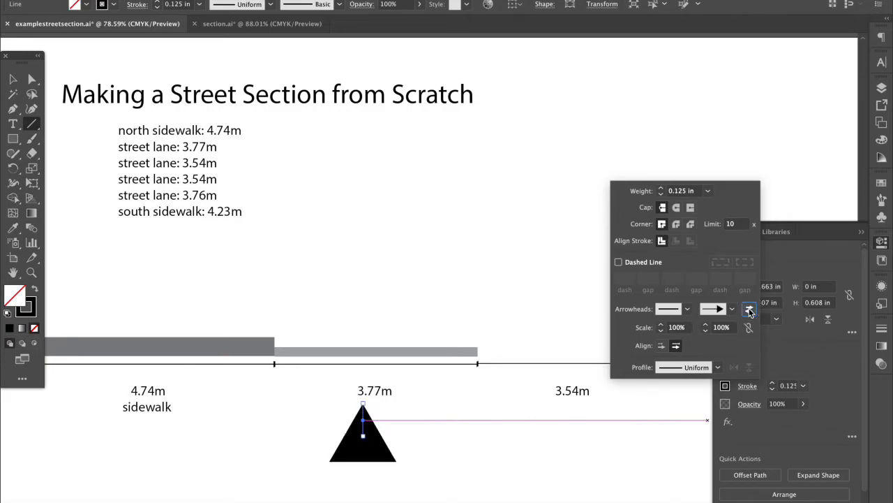
Set the end arrowhead scale to 30%, after trying 50% and 20%
click(721, 328)
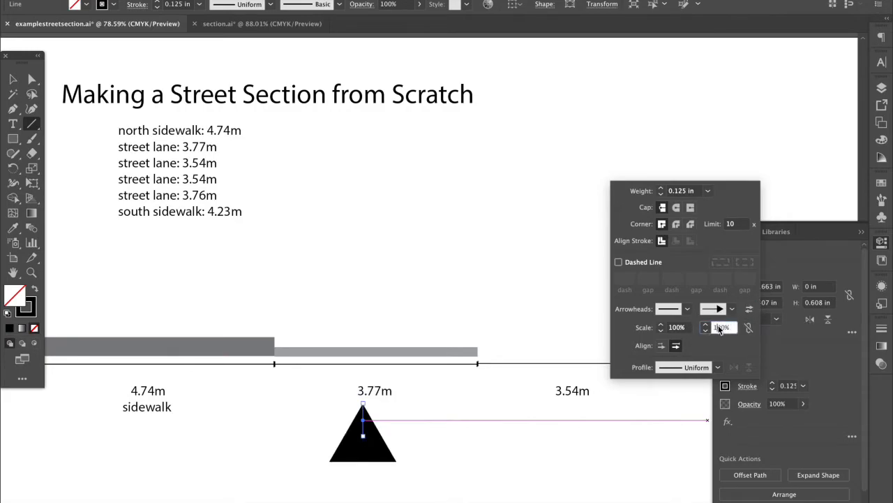
drag(730, 326, 714, 328)
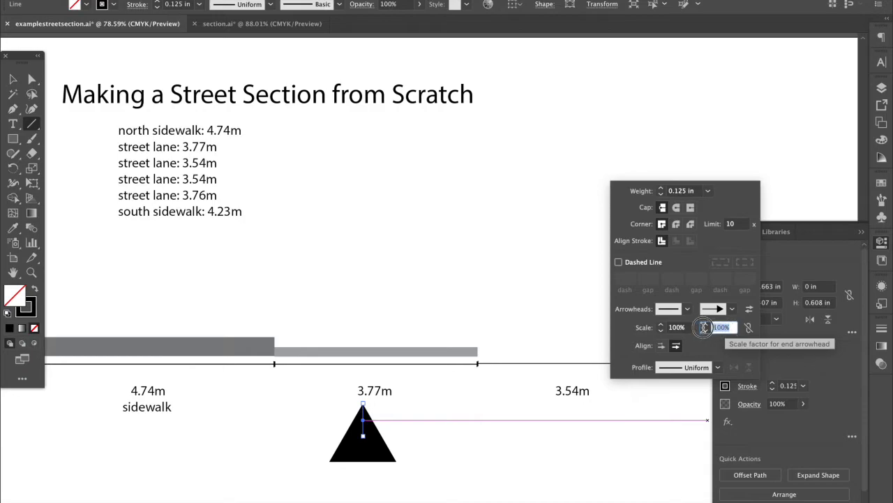
text(50)
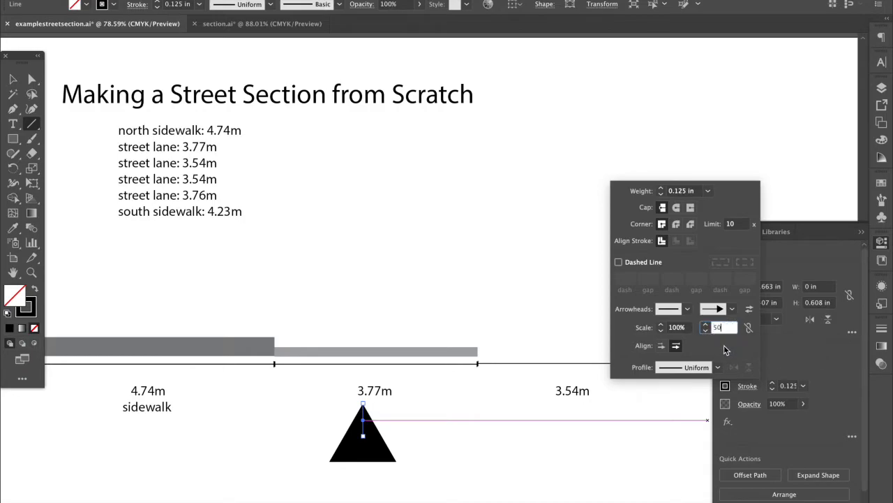
click(749, 328)
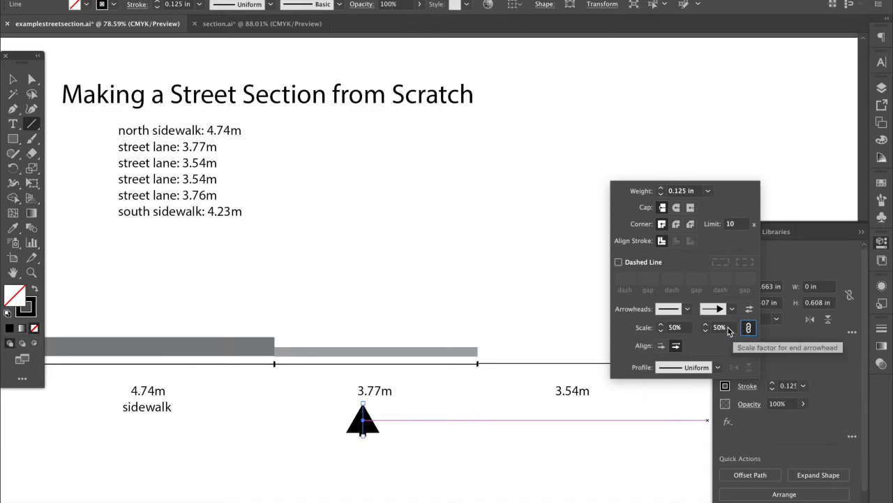
click(728, 328)
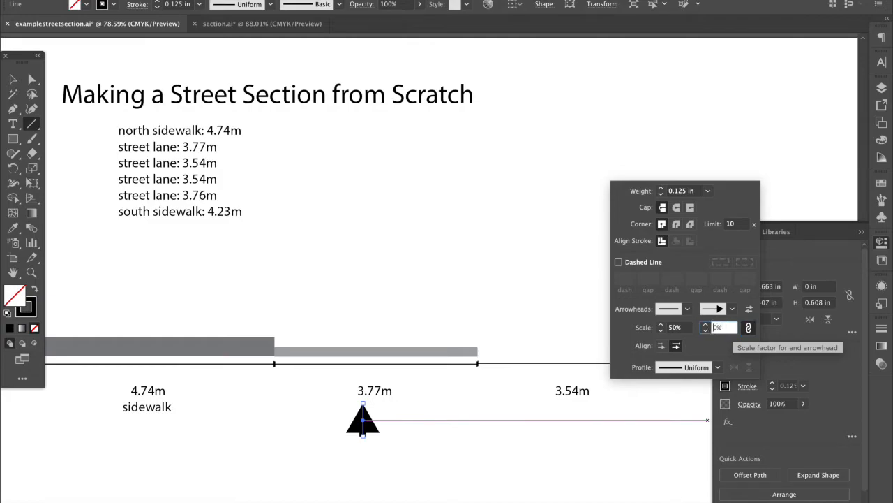
text(2)
click(749, 327)
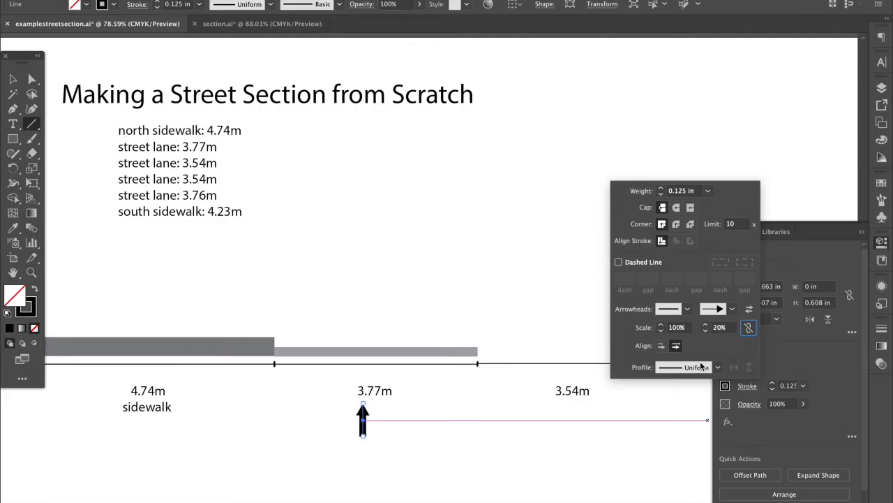
click(716, 330)
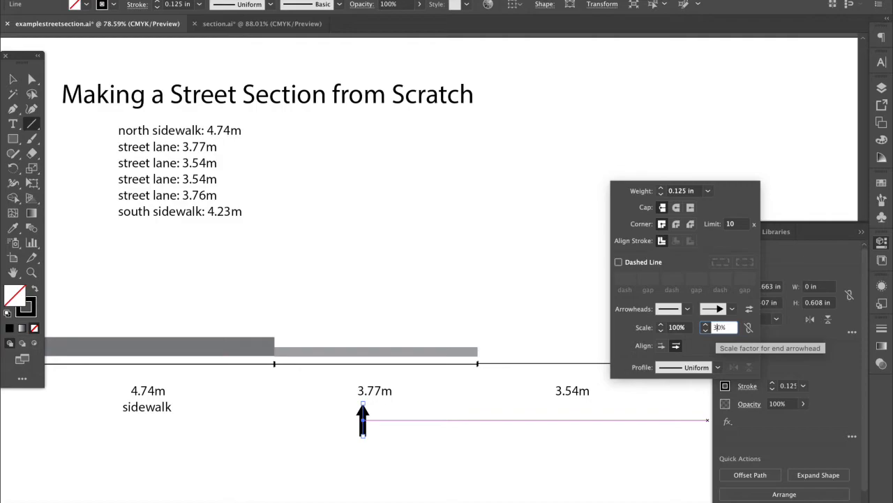
text(3)
key(Return)
Draw a 0.61 in vertical line below the baseline
drag(478, 363, 477, 454)
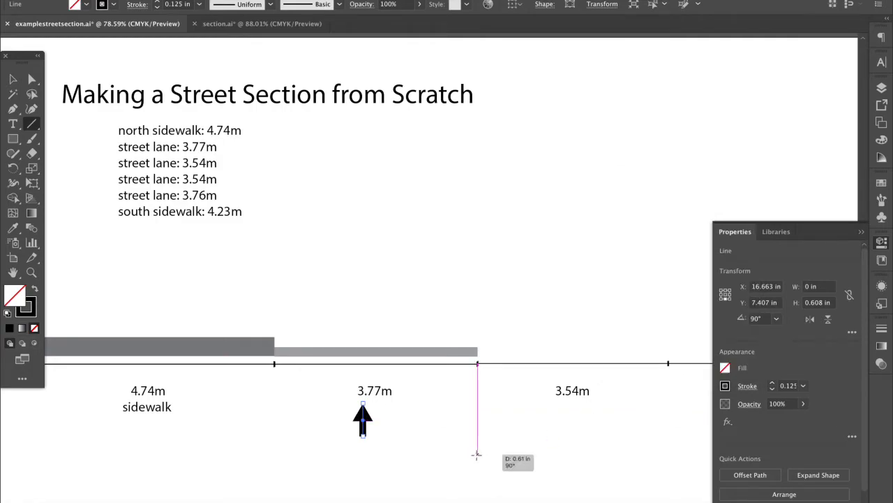
click(477, 454)
click(479, 303)
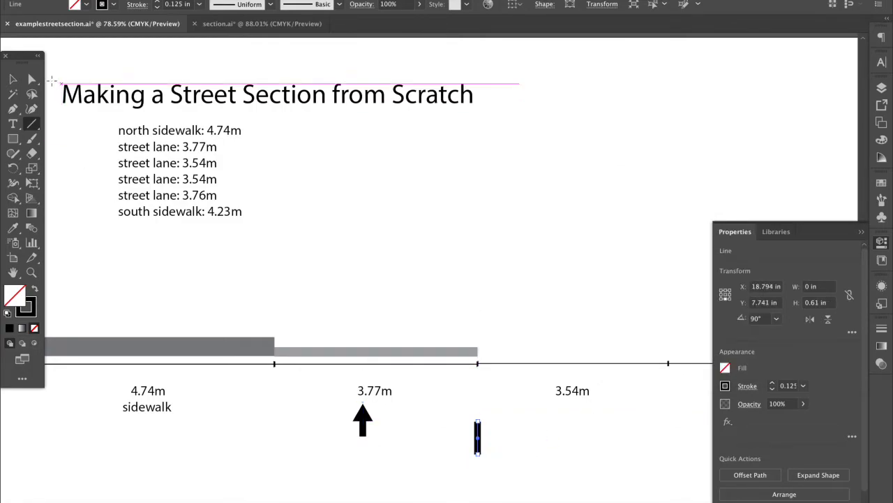
Delete the extra 0.61 in vertical line
click(13, 79)
click(477, 436)
key(Delete)
Position the direction arrow under the 3.77m lane and move the 3.77m label lower
mouse_move(365, 416)
mouse_down()
mouse_move(378, 413)
mouse_move(384, 221)
mouse_move(381, 426)
mouse_up()
click(407, 423)
drag(377, 392, 378, 371)
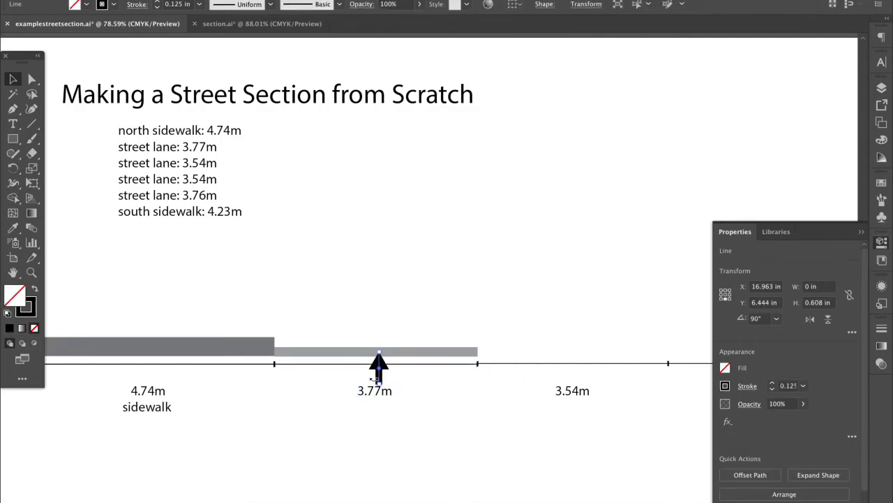
drag(381, 387, 388, 404)
click(390, 375)
click(379, 377)
click(399, 381)
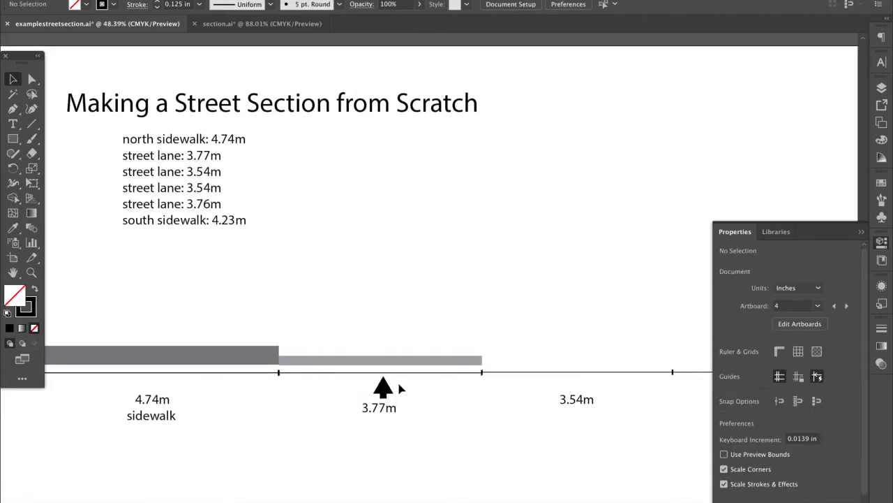
scroll(398, 388, down, 3)
scroll(398, 388, left, 10)
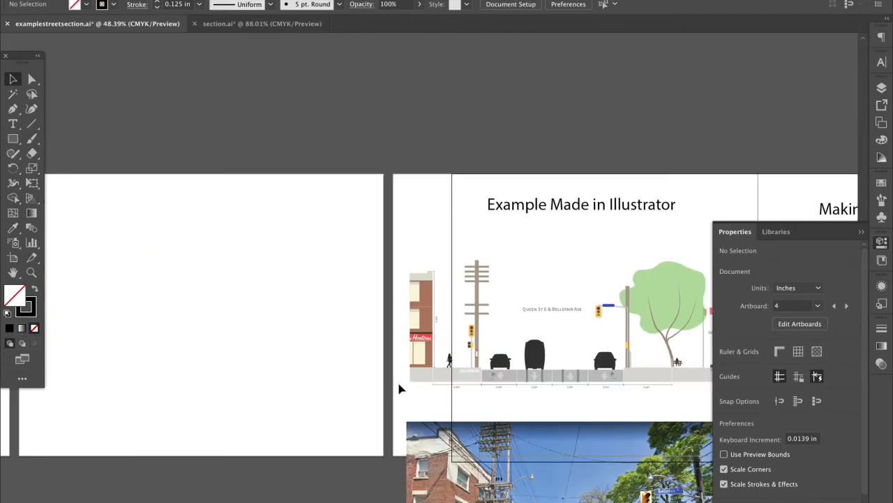
scroll(399, 389, left, 10)
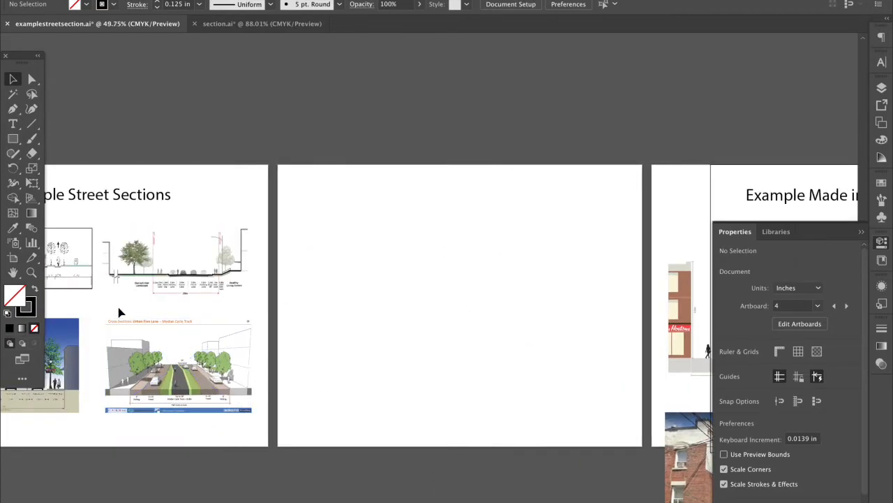
scroll(119, 312, up, 5)
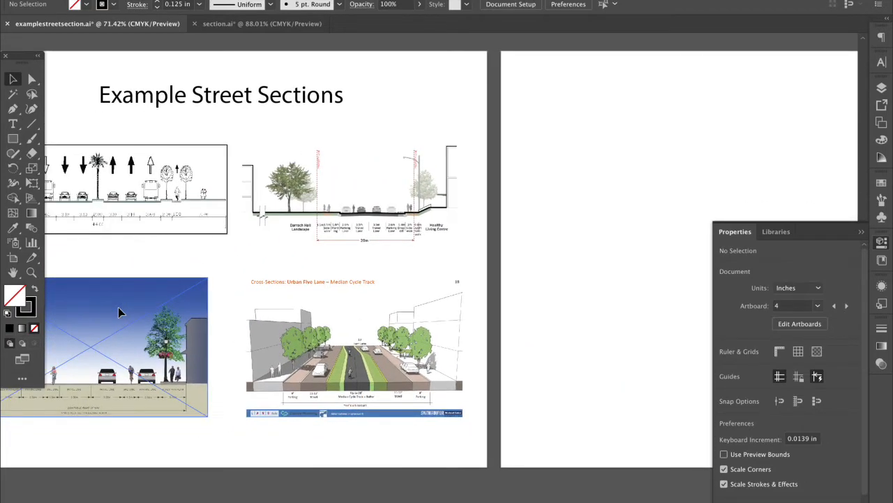
scroll(118, 312, left, 3)
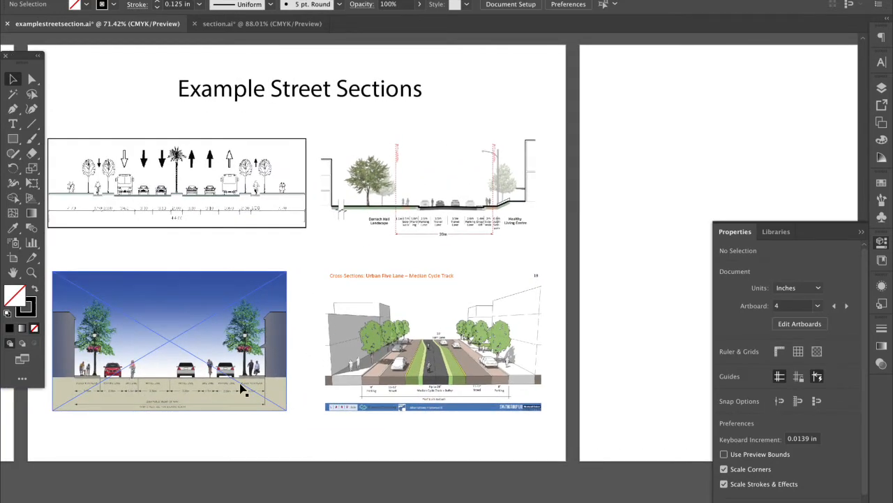
scroll(241, 390, down, 5)
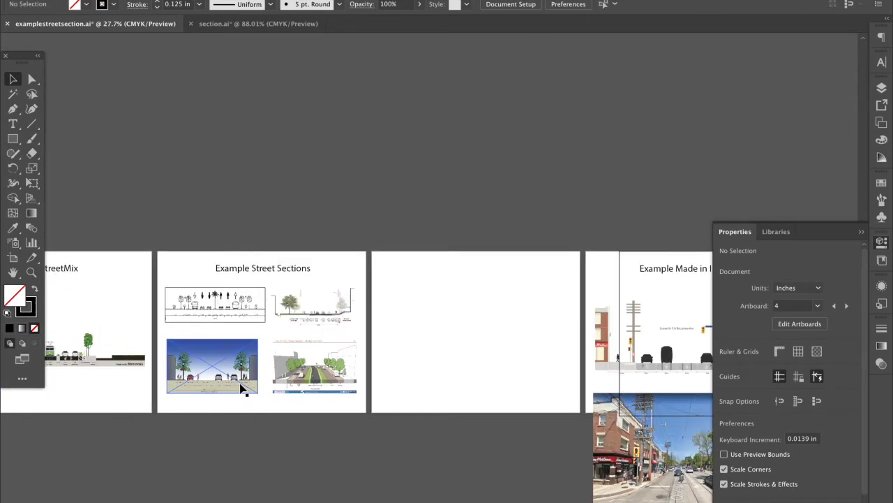
scroll(241, 389, right, 5)
scroll(241, 390, right, 5)
scroll(454, 382, right, 2)
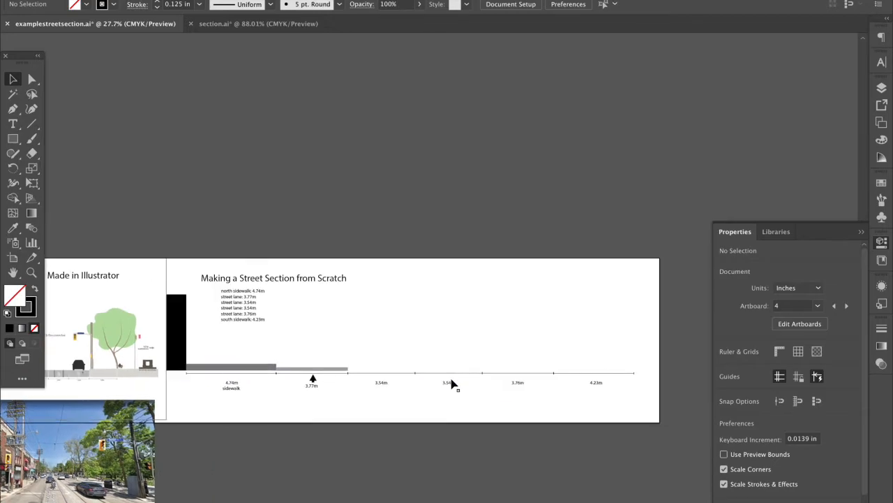
scroll(450, 383, up, 2)
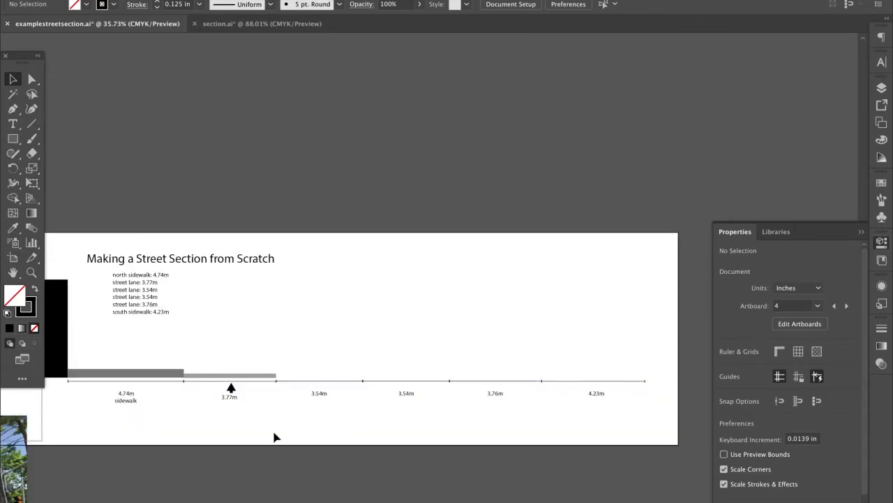
click(229, 403)
click(119, 407)
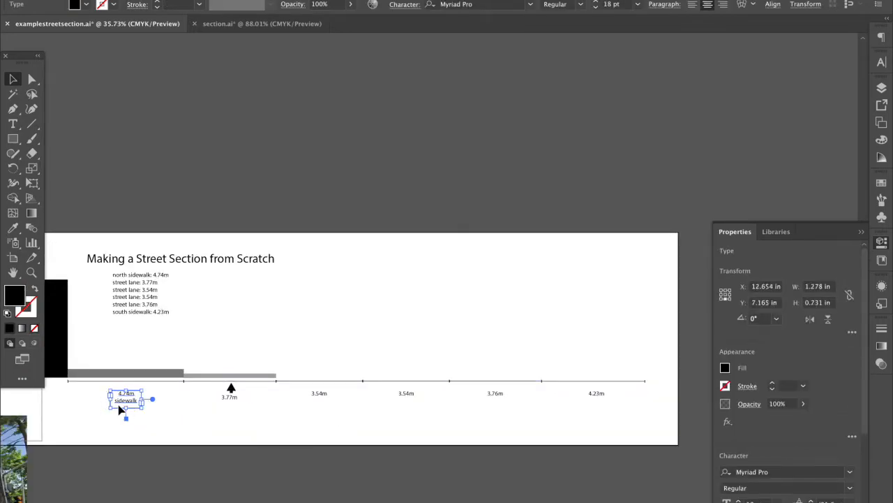
click(129, 411)
click(124, 402)
click(223, 412)
key(t)
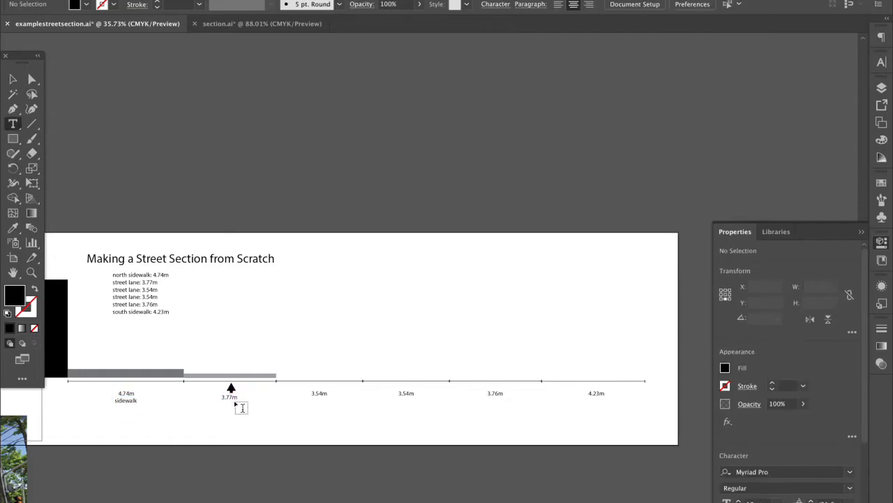
key(v)
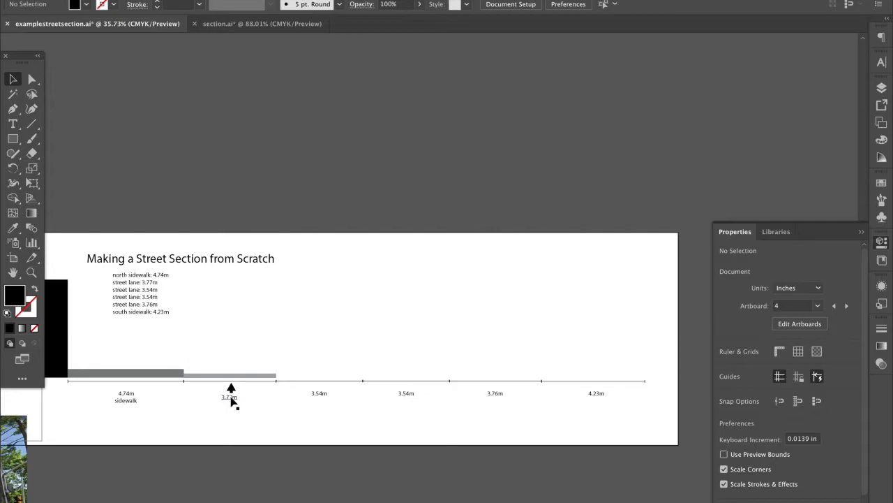
click(231, 398)
Move the light grey lane bar onto the baseline over the first 3.54m lane
click(240, 418)
click(264, 376)
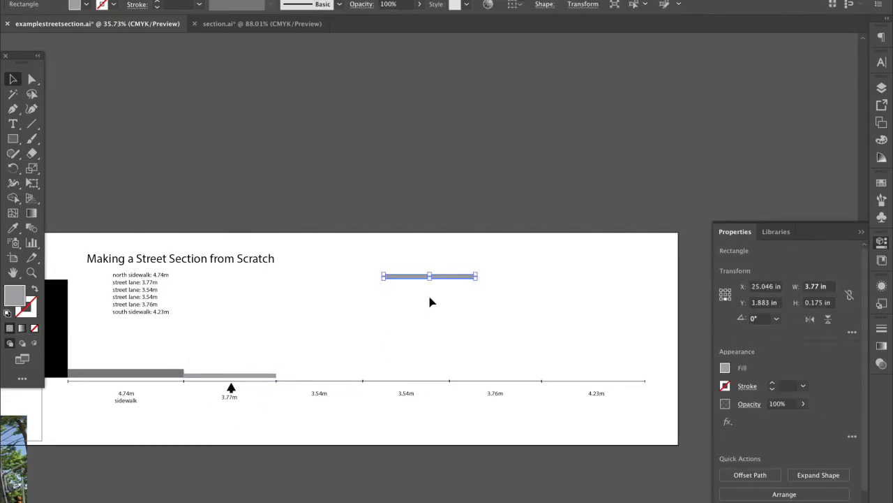
drag(445, 282, 341, 381)
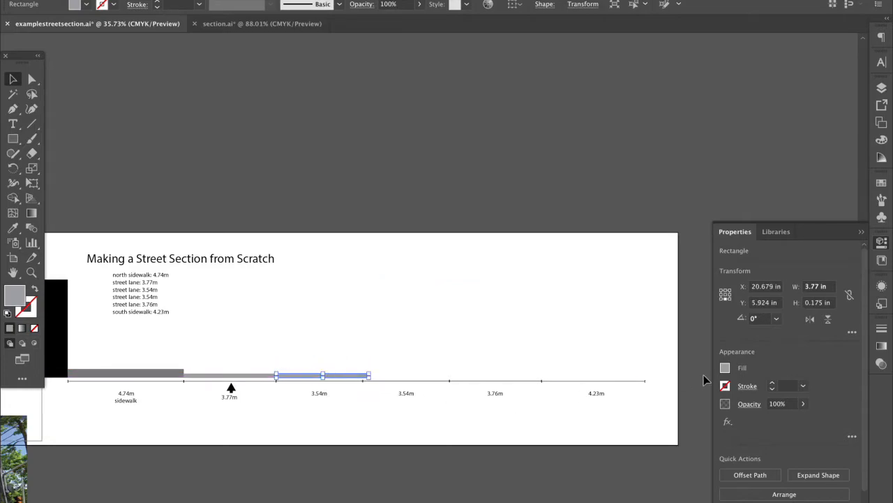
click(724, 369)
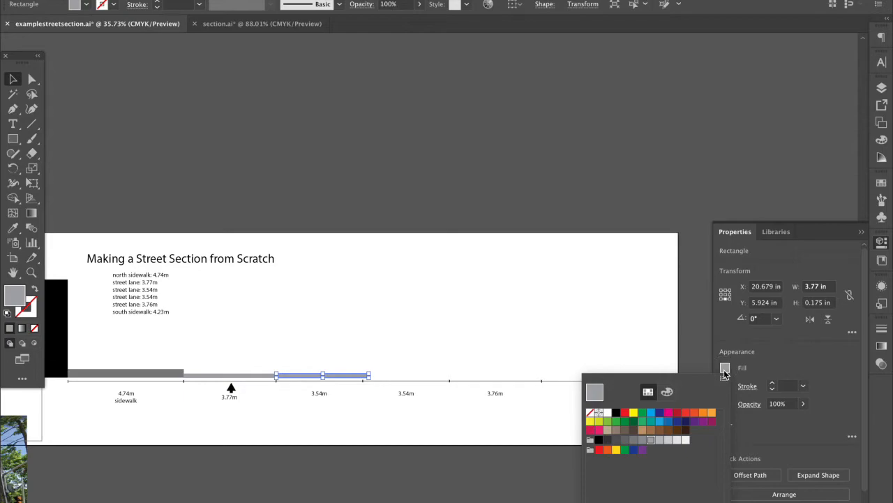
click(724, 374)
click(271, 386)
Copy and paste the lane bar, then delete the pasted duplicate
scroll(271, 385, up, 4)
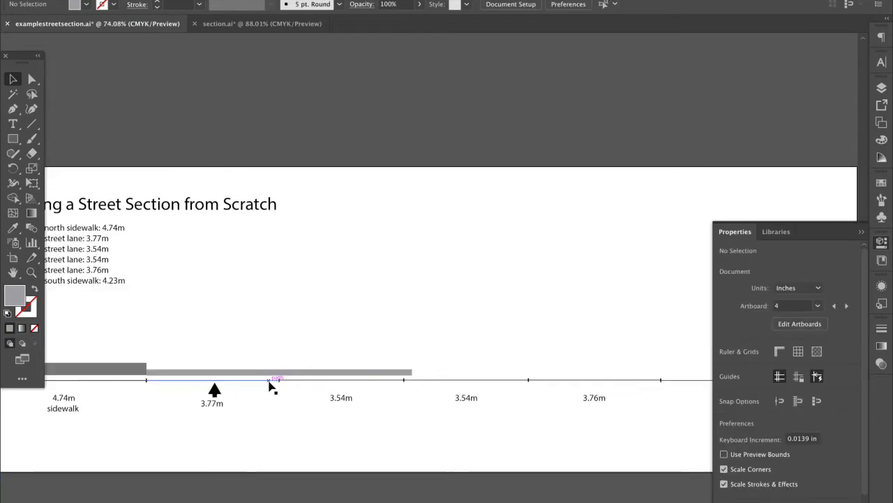
click(308, 368)
key(ctrl+c)
key(ctrl+v)
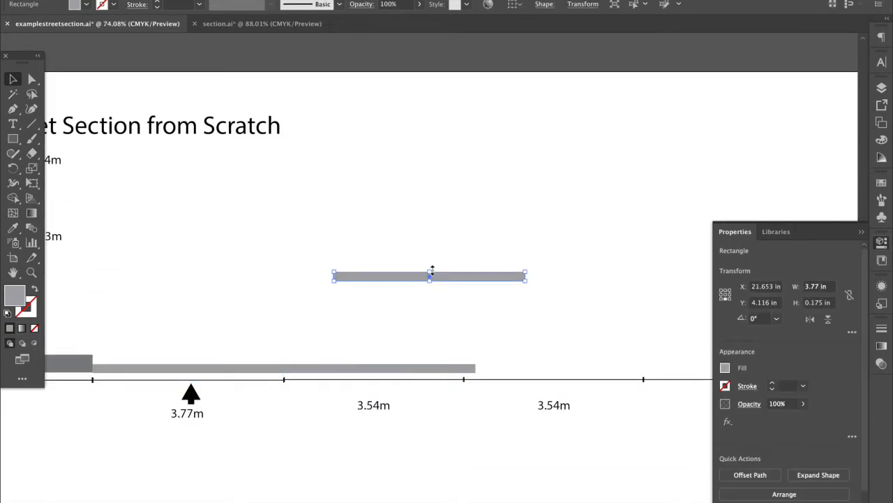
key(Delete)
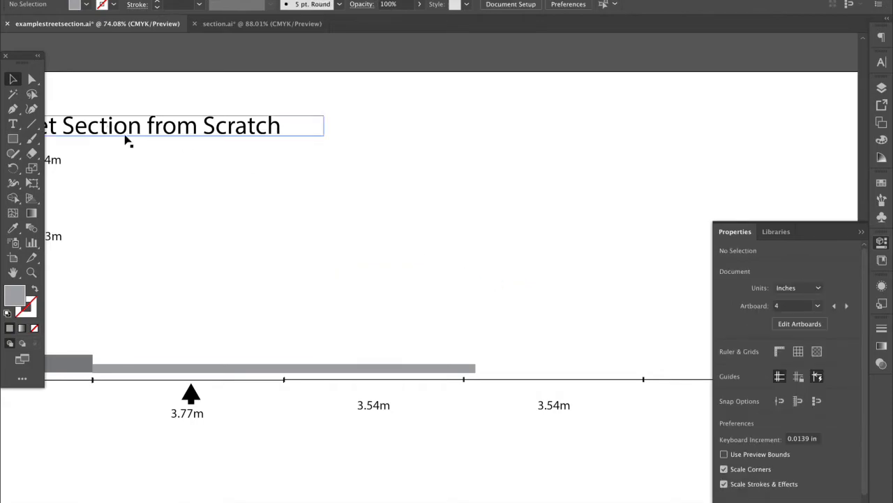
click(31, 123)
Draw a short vertical divider on the grey bar and colour it CMYK Yellow
drag(288, 370, 284, 362)
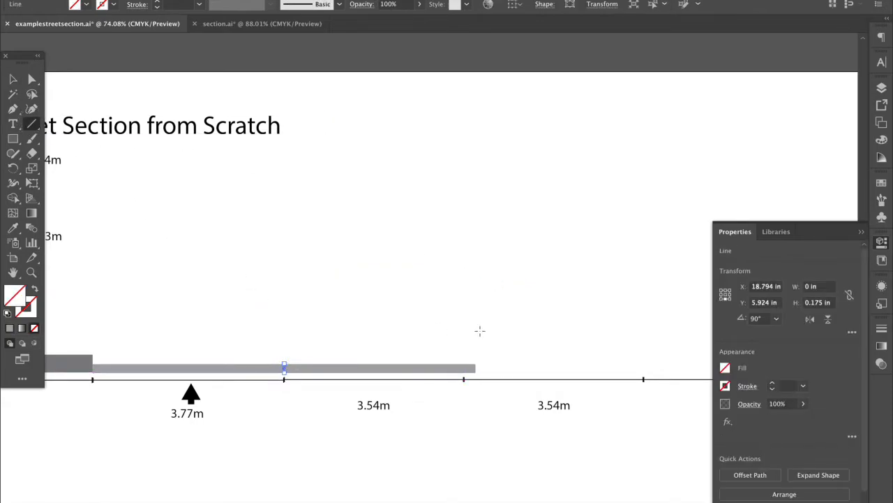
click(726, 369)
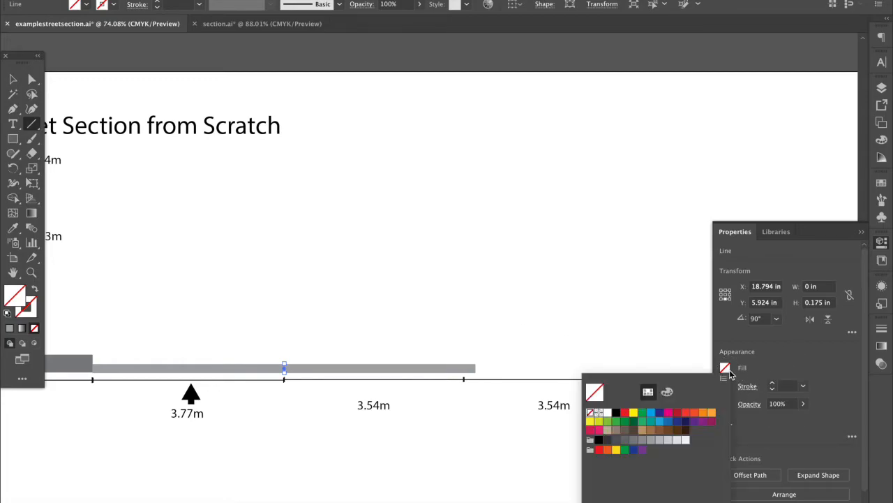
click(633, 413)
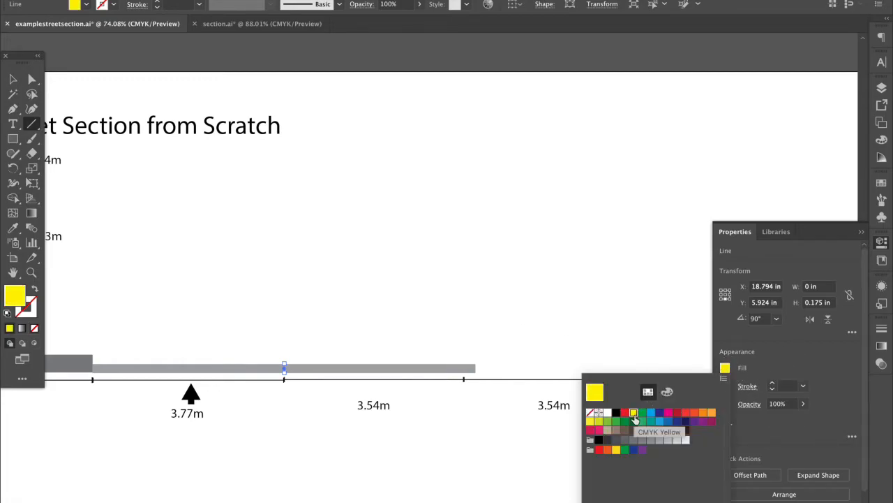
click(34, 291)
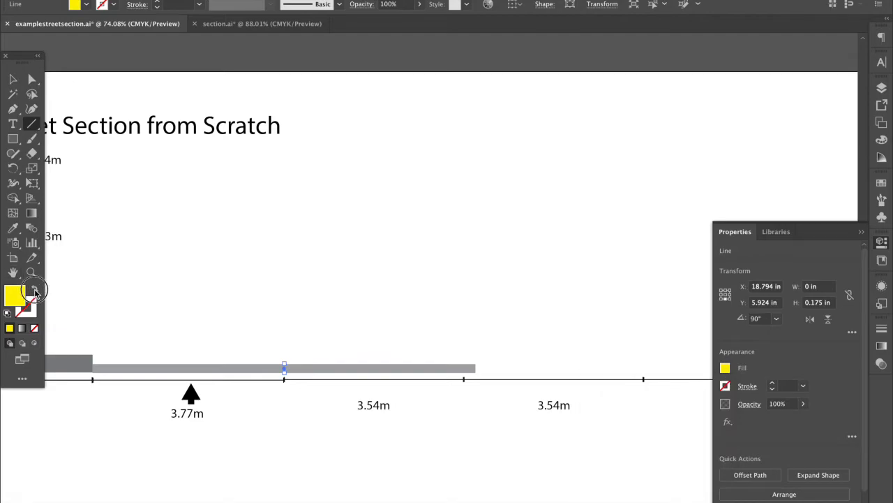
click(34, 291)
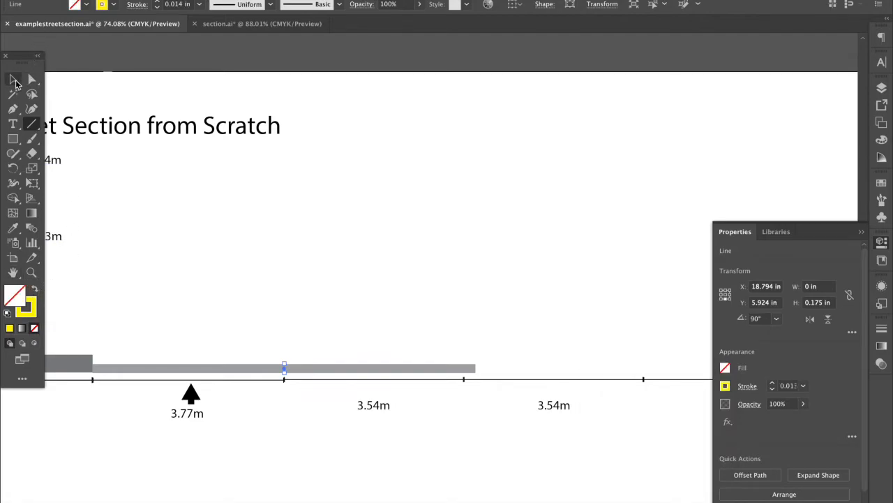
click(772, 388)
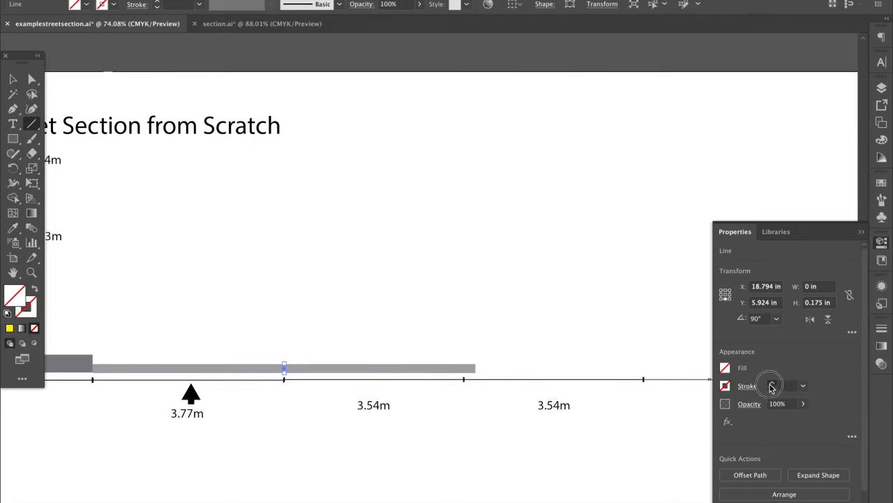
key(ctrl+z)
Duplicate the yellow marker onto the gray lane bar and give the copy a gray stroke
click(12, 79)
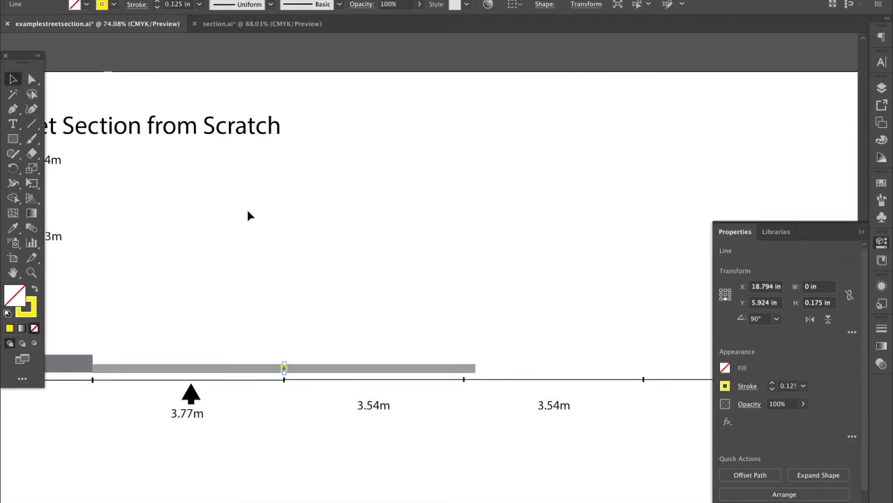
click(258, 227)
click(285, 370)
key(ctrl+c)
key(ctrl+v)
drag(430, 277, 324, 370)
click(725, 386)
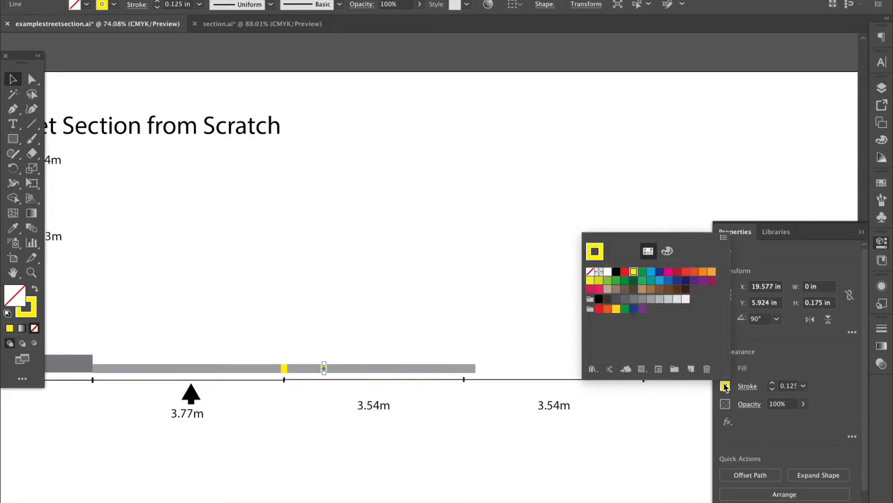
click(624, 299)
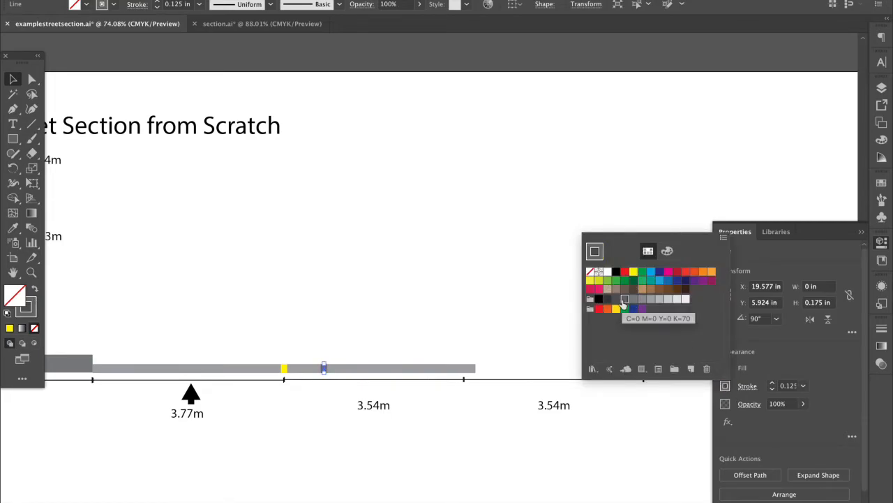
Paste another gray marker onto the lane bar and slide a marker right along it
click(364, 357)
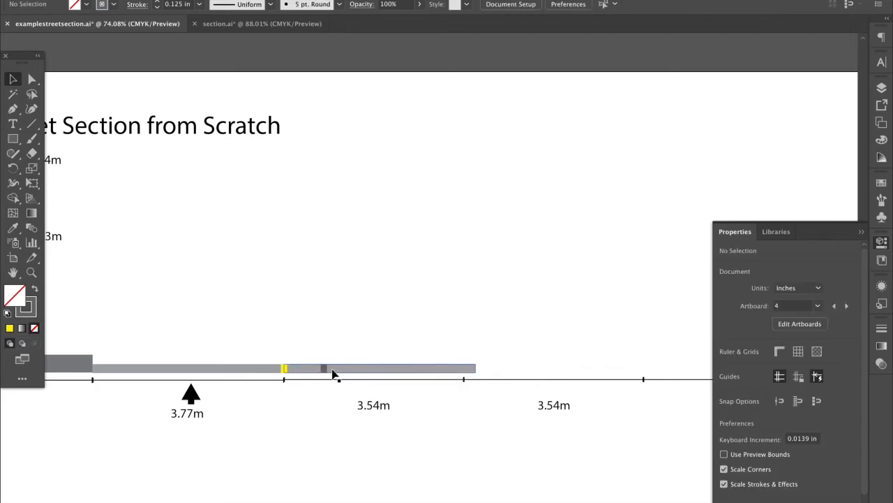
key(ctrl+v)
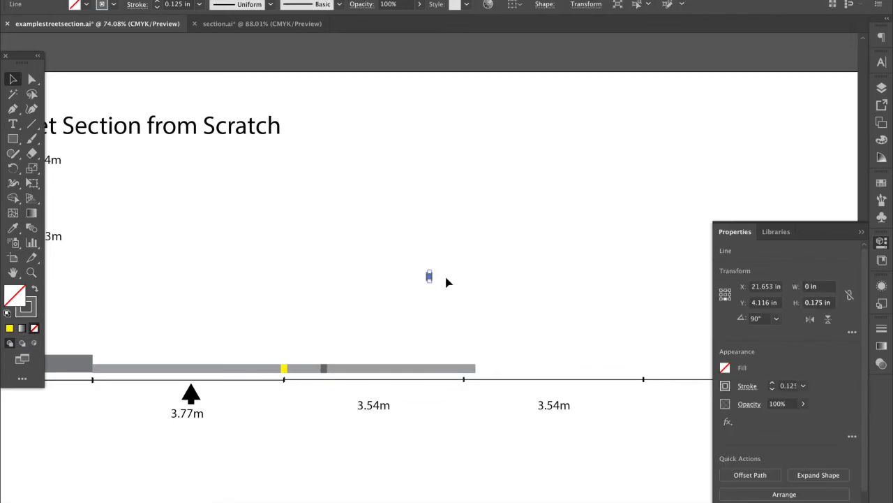
click(447, 282)
drag(425, 275, 418, 375)
click(342, 335)
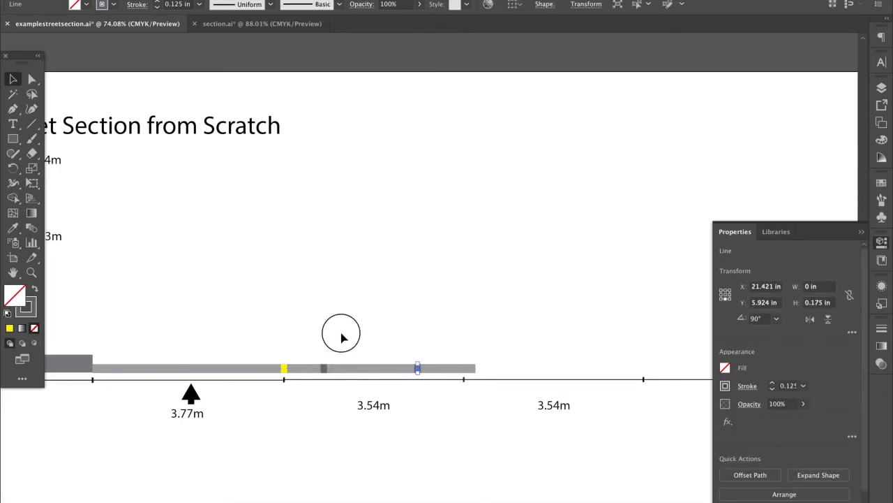
drag(326, 371, 340, 375)
Set both gray markers' stroke weight to 0.125 in after trying 0.25 and 0.375 in
shift+click(419, 374)
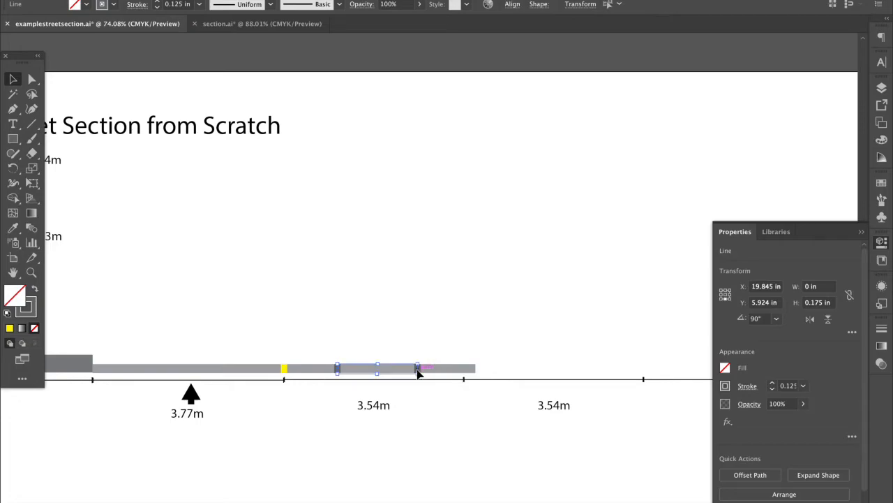
click(772, 384)
click(495, 233)
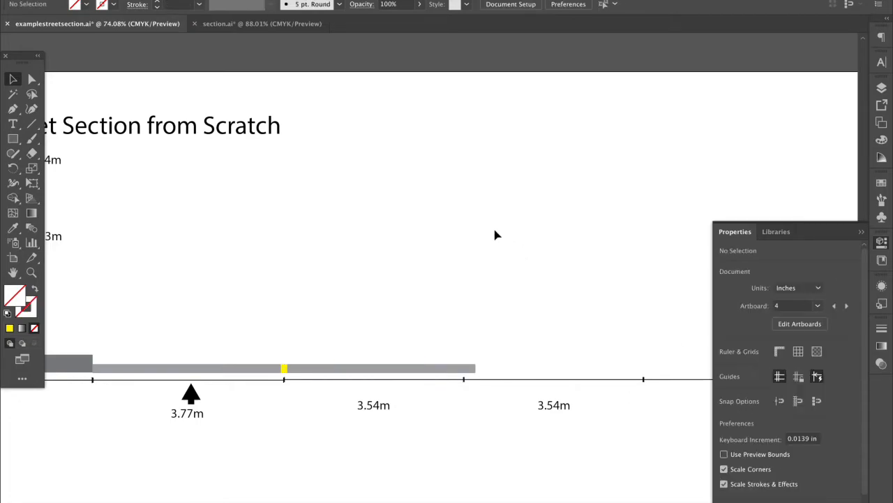
key(ctrl+z)
click(772, 384)
click(772, 389)
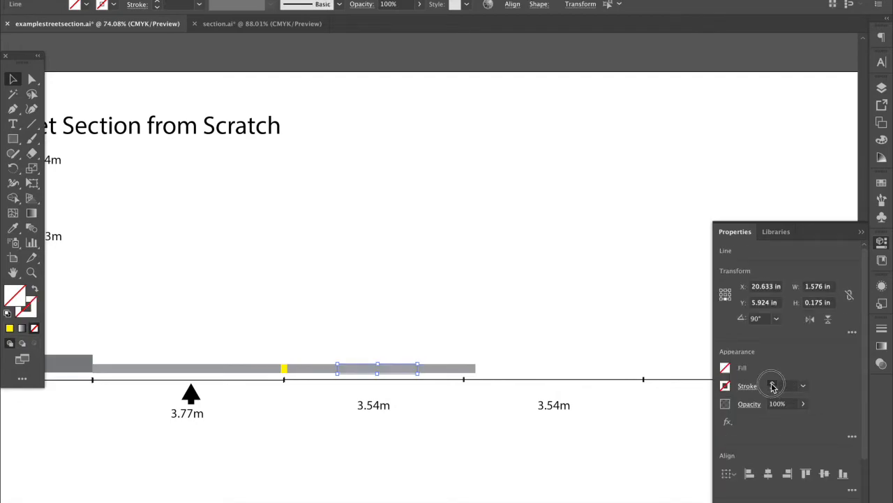
click(772, 388)
click(514, 439)
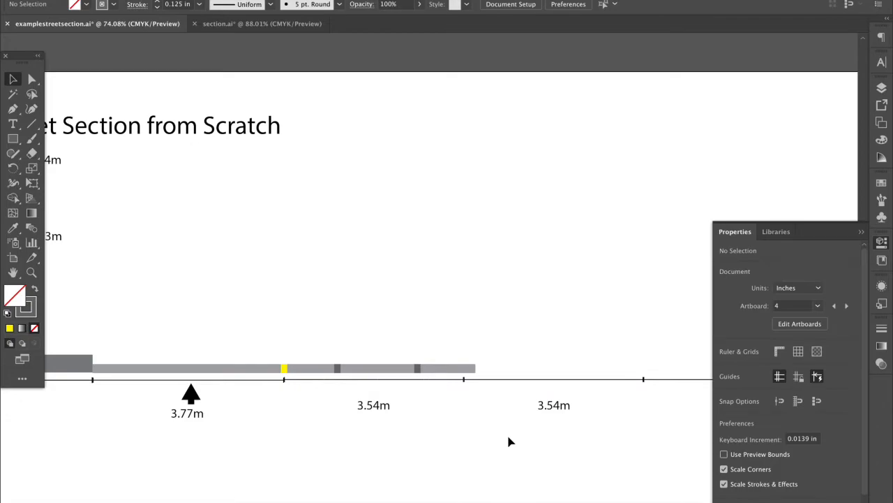
scroll(510, 441, down, 3)
scroll(511, 441, right, 3)
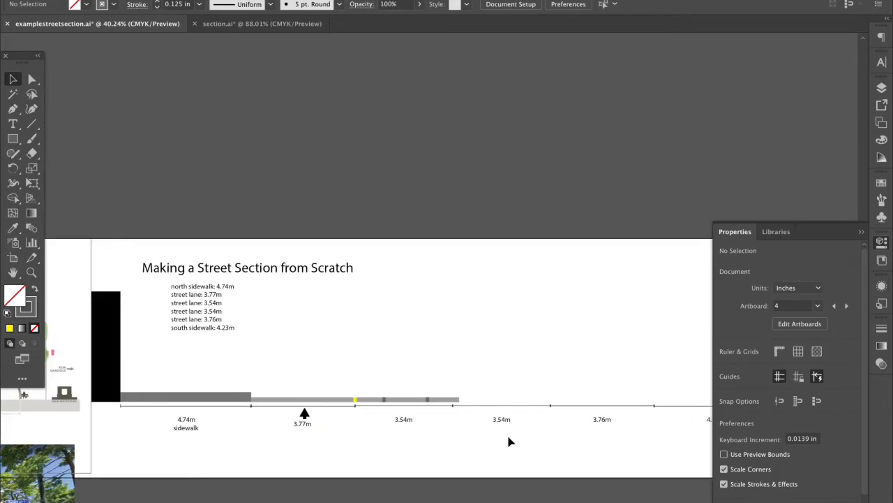
scroll(510, 441, left, 3)
scroll(510, 441, down, 1)
scroll(509, 441, right, 3)
scroll(509, 441, up, 1)
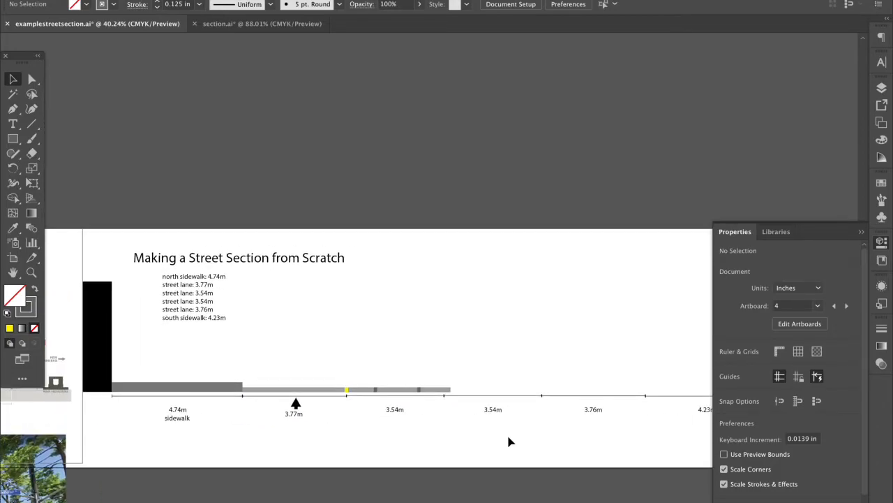
scroll(545, 417, right, 2)
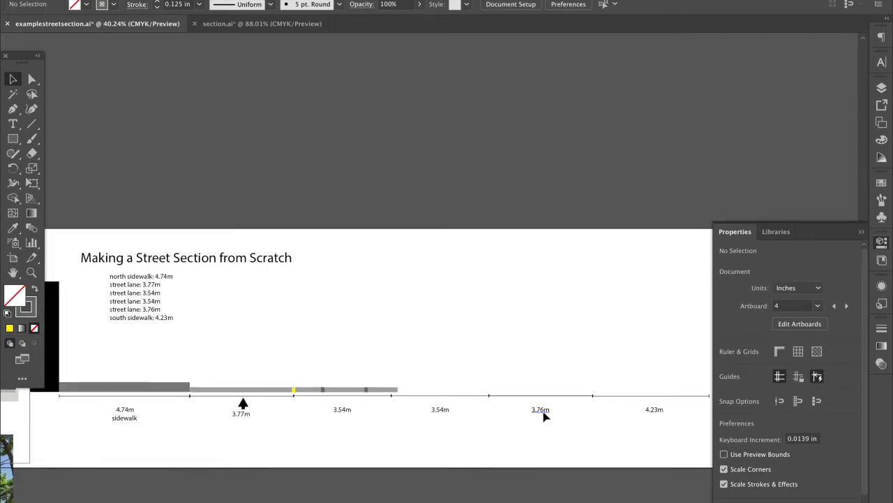
scroll(544, 415, down, 2)
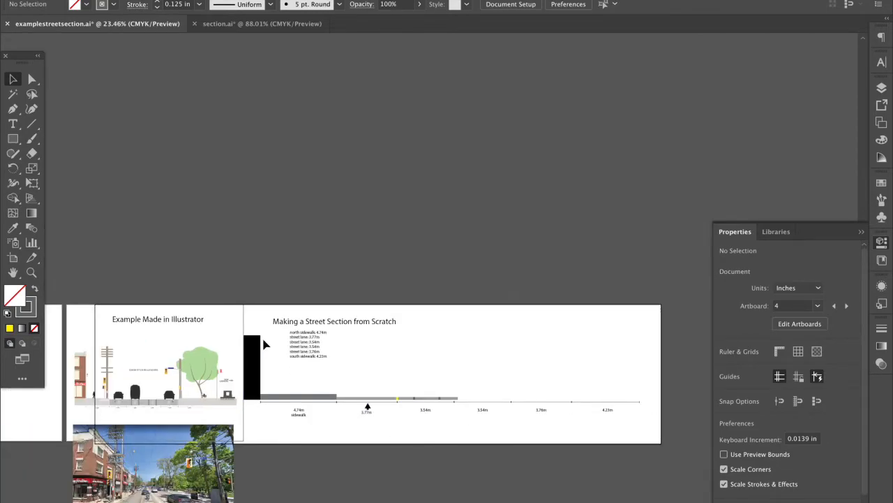
drag(251, 324, 658, 433)
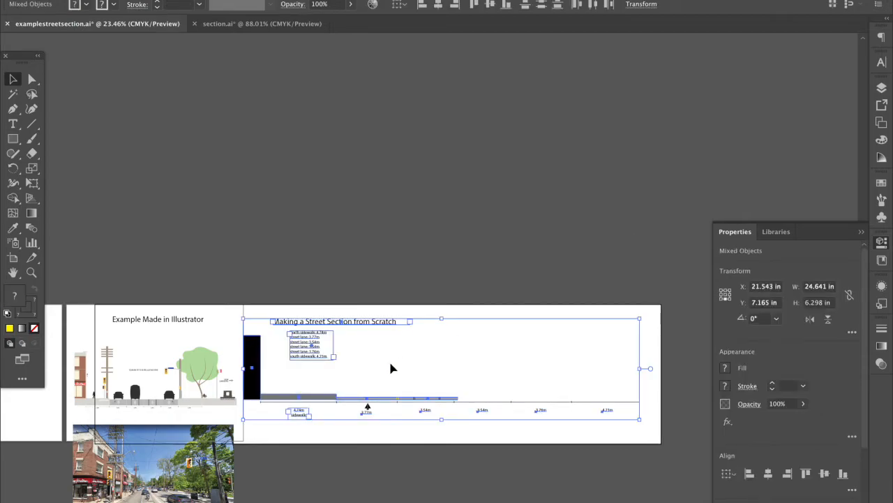
click(420, 363)
drag(260, 313, 656, 435)
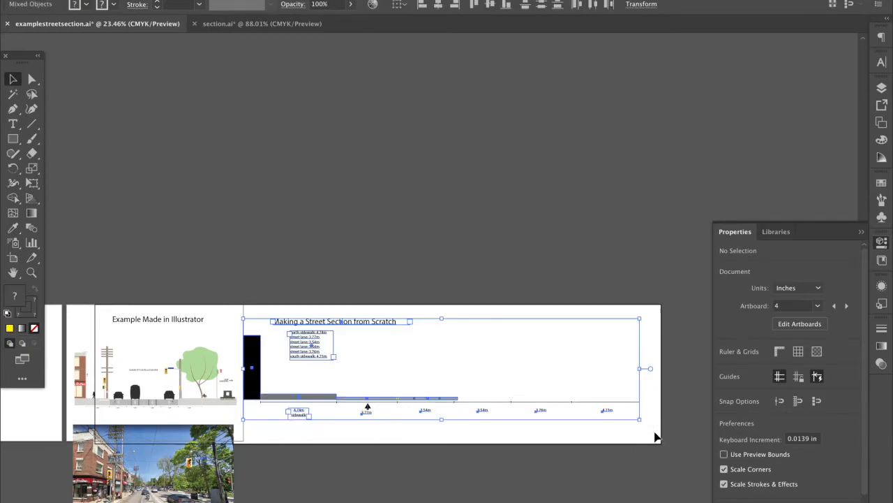
click(501, 444)
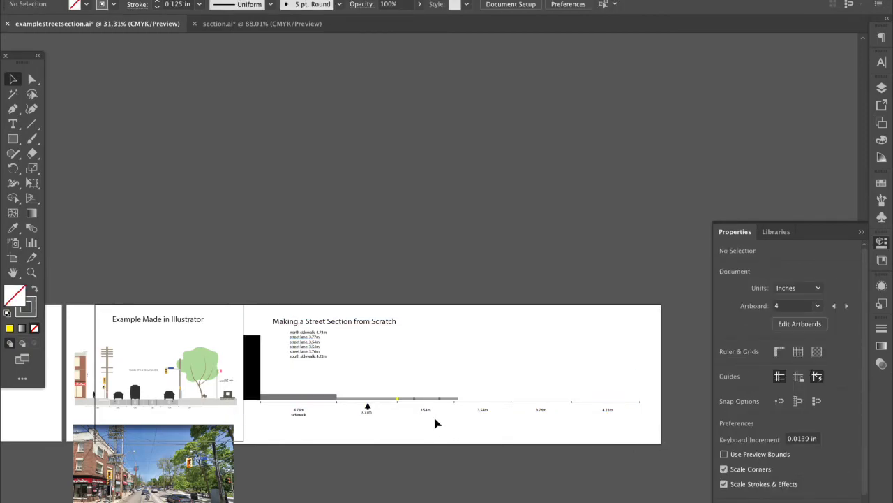
scroll(435, 423, up, 1)
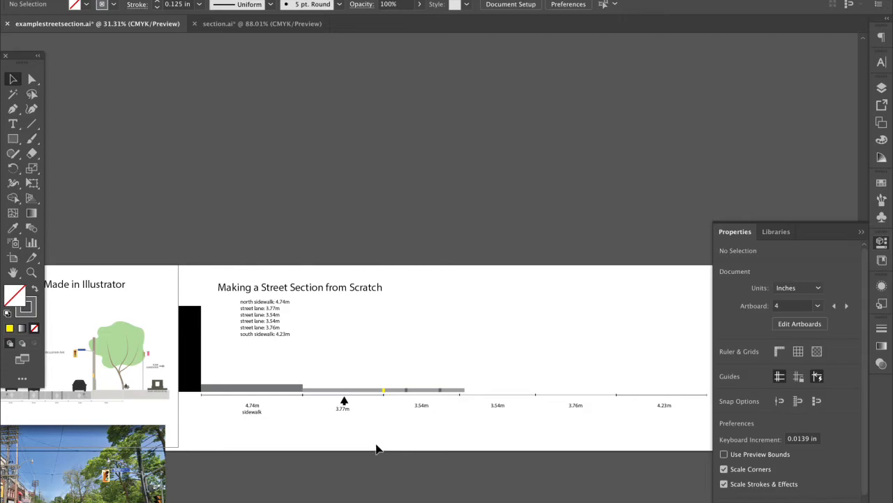
scroll(321, 427, left, 2)
scroll(321, 427, down, 1)
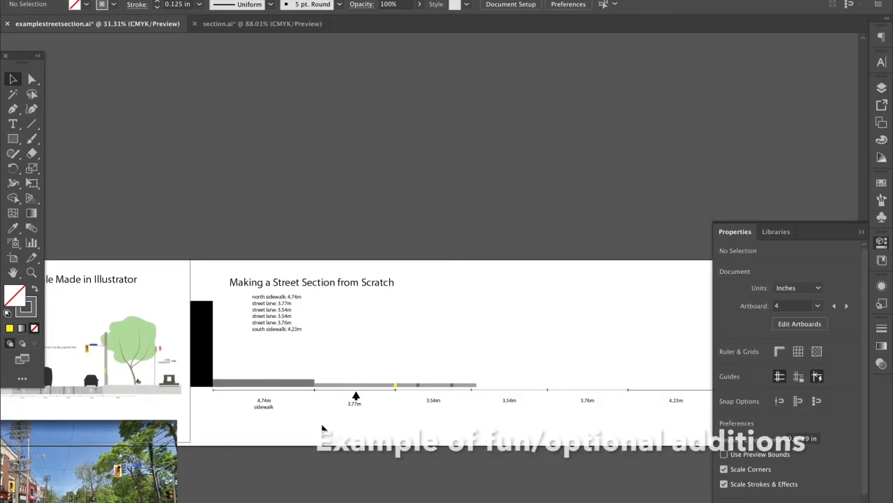
scroll(603, 365, left, 10)
scroll(603, 365, down, 2)
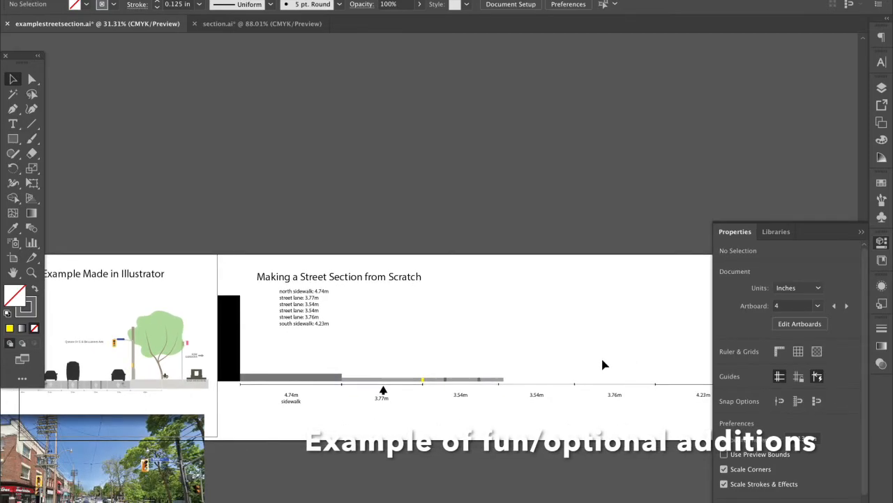
scroll(603, 365, right, 10)
scroll(603, 365, up, 2)
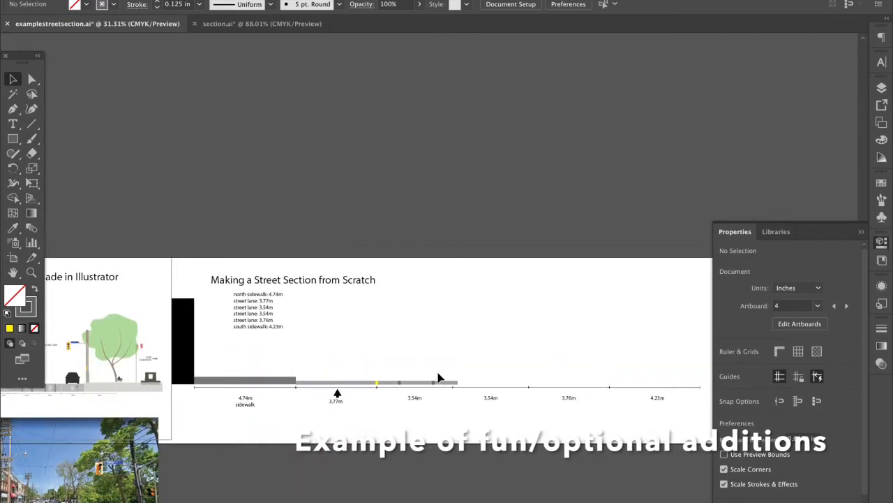
scroll(438, 377, left, 8)
scroll(438, 377, down, 1)
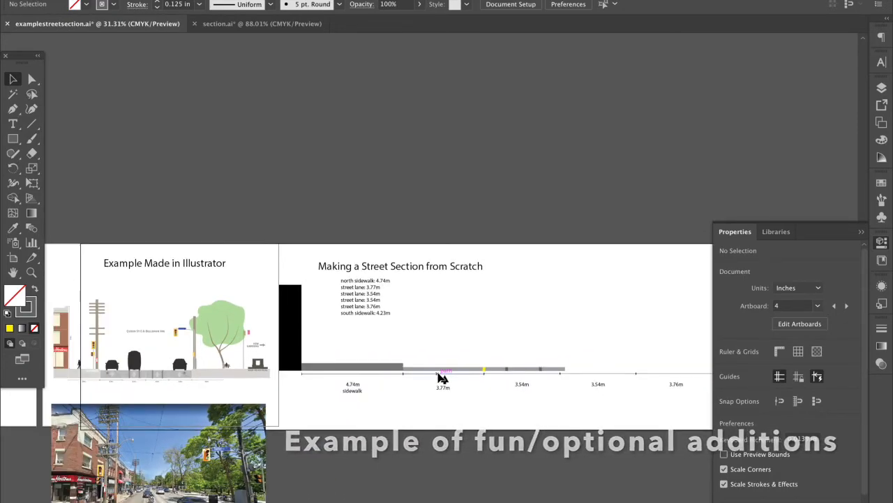
scroll(436, 377, left, 5)
scroll(436, 377, down, 1)
scroll(248, 346, up, 3)
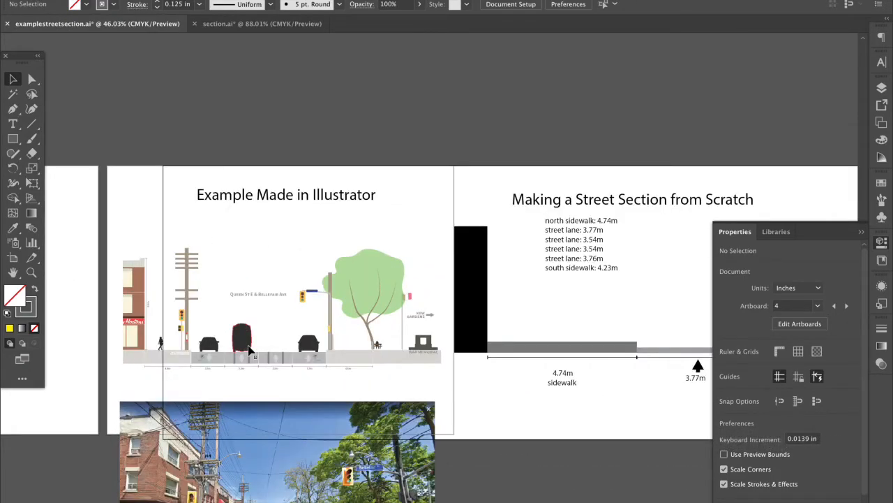
scroll(250, 350, up, 1)
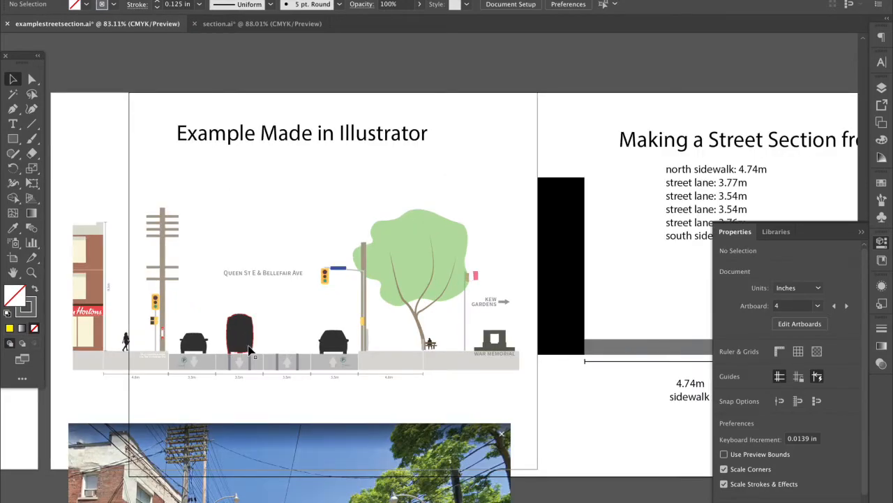
scroll(250, 349, up, 3)
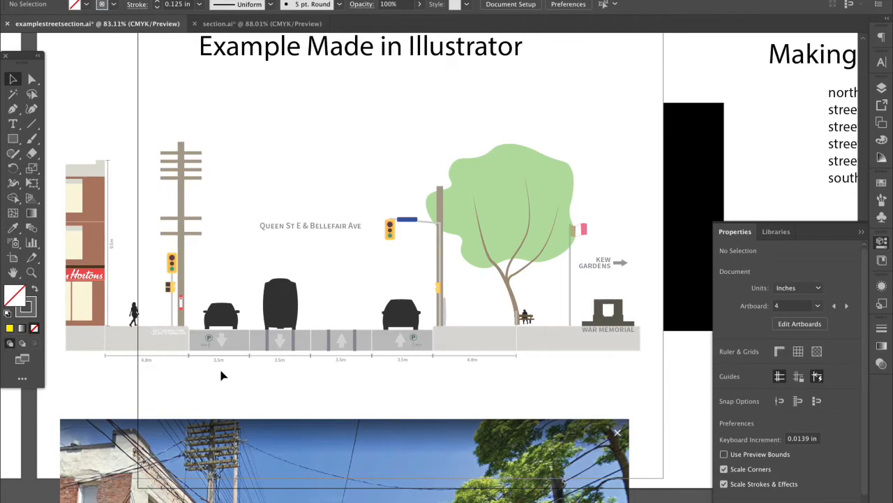
scroll(220, 374, up, 3)
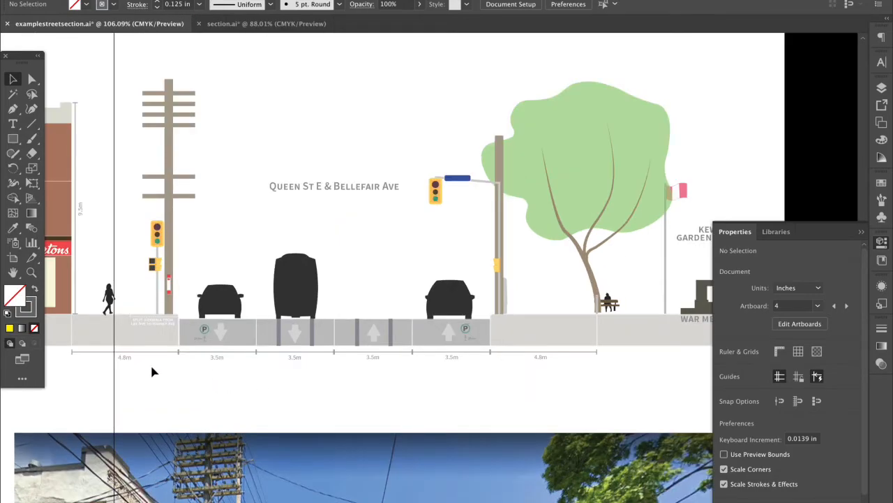
drag(150, 367, 503, 353)
click(495, 377)
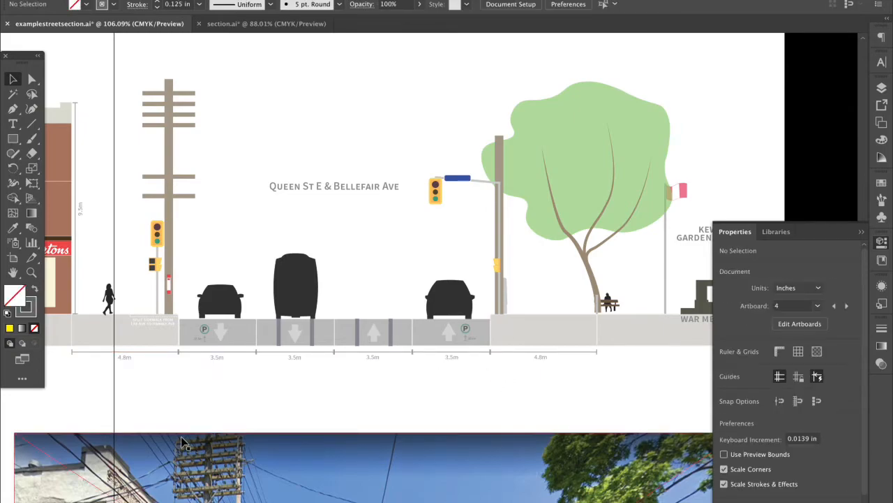
drag(138, 388, 407, 383)
click(407, 383)
click(330, 186)
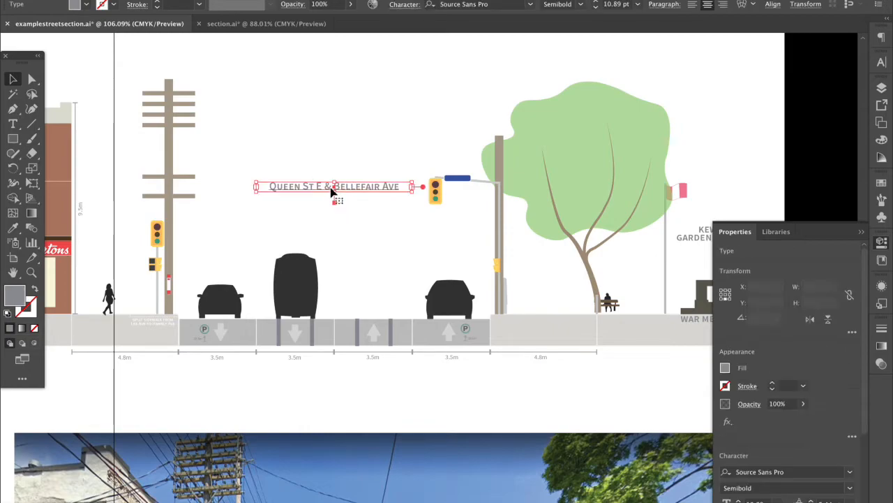
click(321, 207)
click(323, 191)
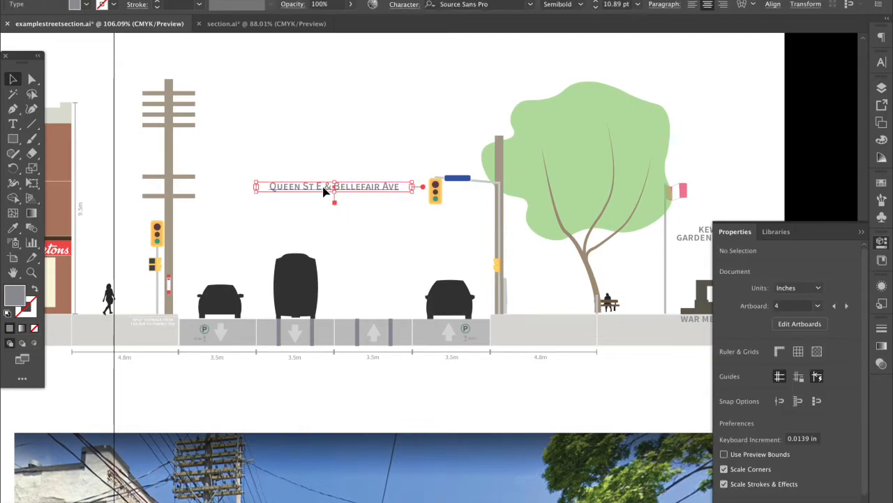
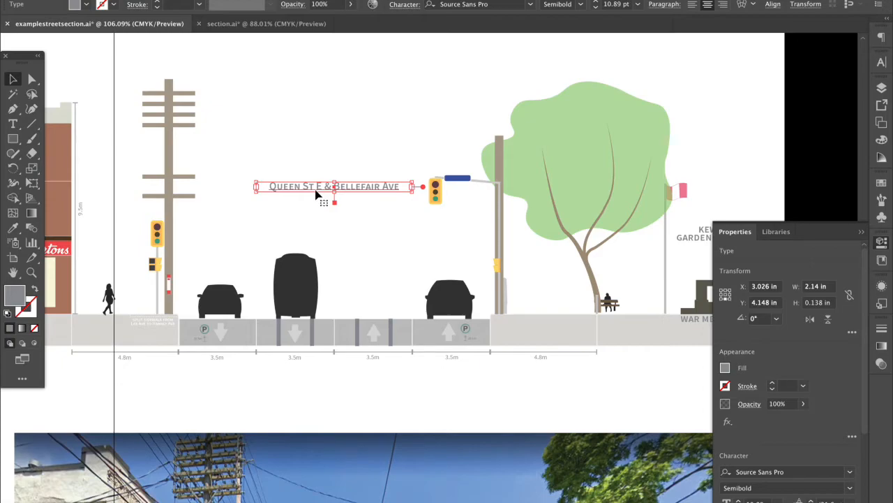
Inspect the Queen St E & Bellefair Ave label and the War Memorial shape across the drawing
click(293, 381)
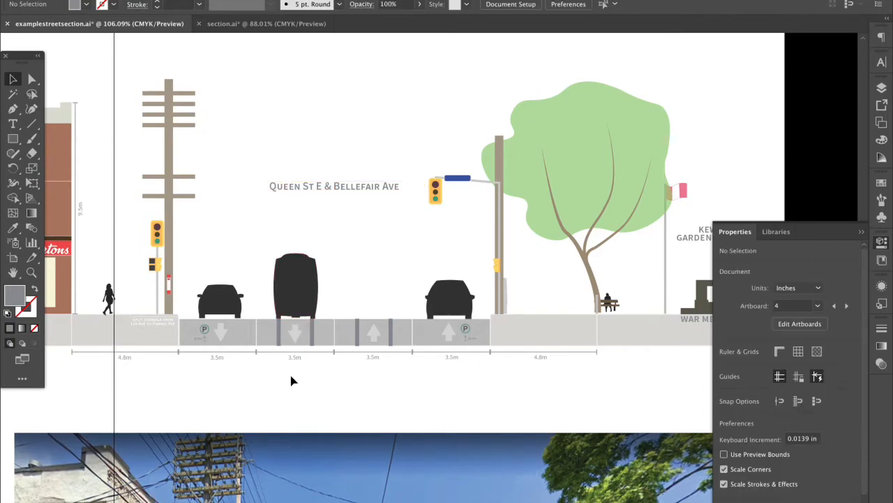
click(356, 182)
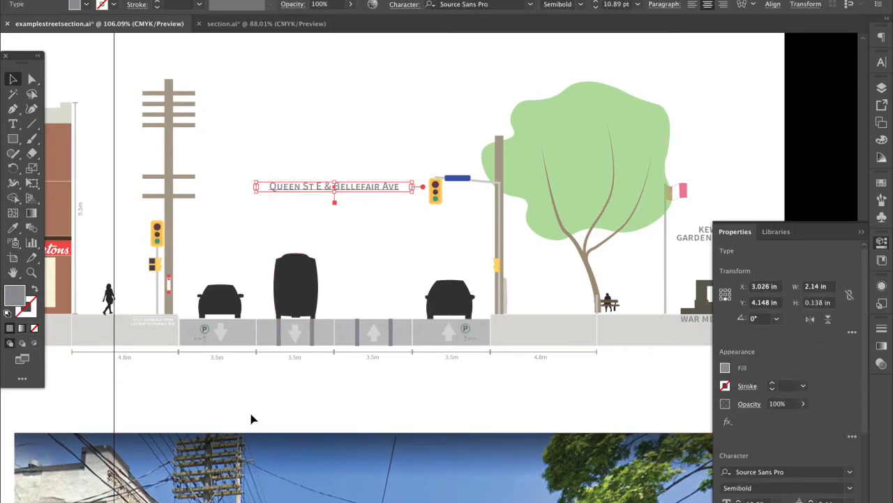
scroll(268, 388, down, 3)
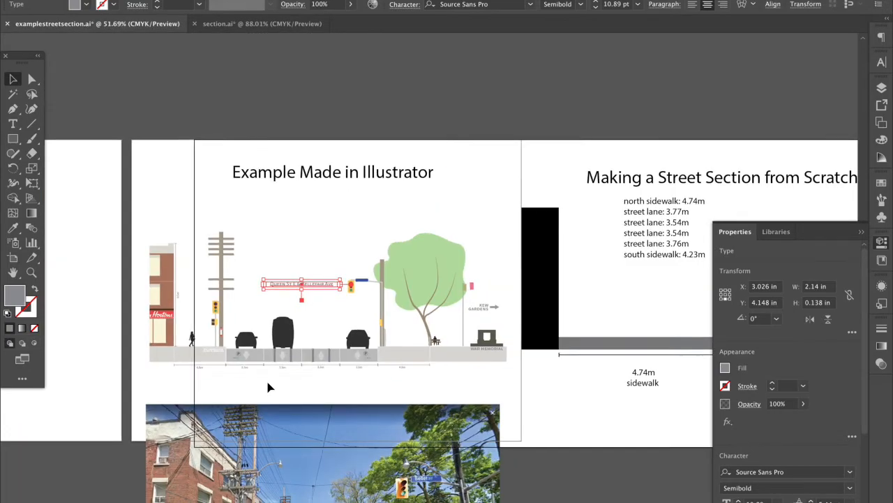
scroll(268, 388, down, 3)
scroll(269, 387, down, 2)
scroll(268, 382, up, 5)
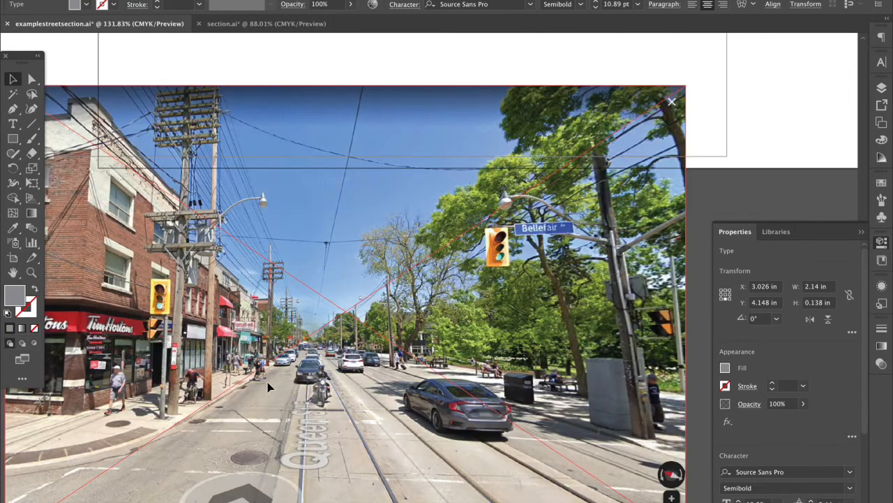
scroll(268, 382, down, 3)
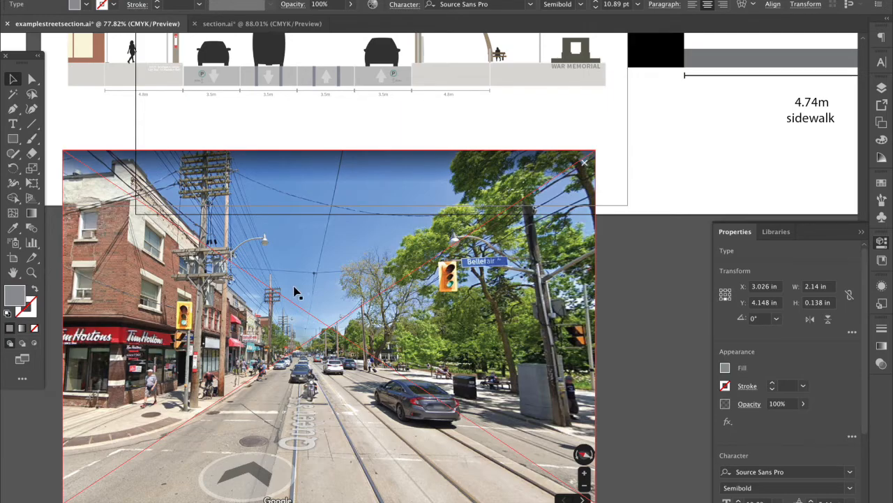
scroll(202, 274, up, 5)
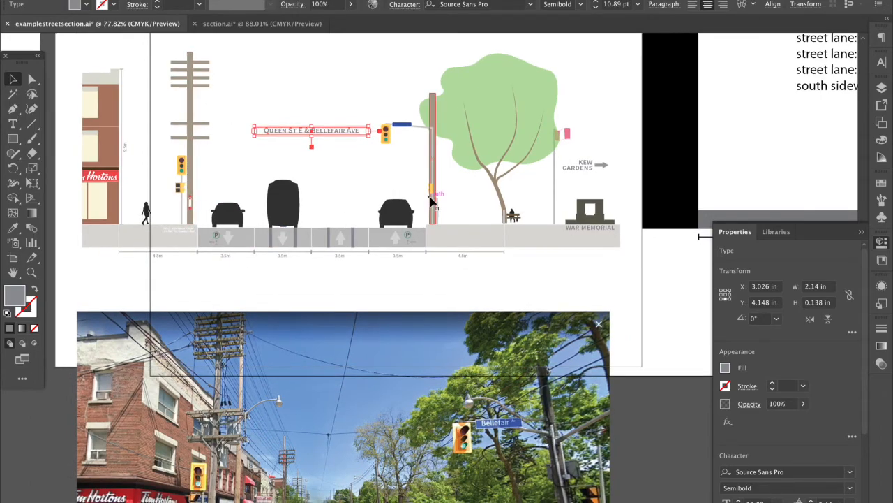
scroll(430, 202, down, 1)
scroll(457, 232, down, 2)
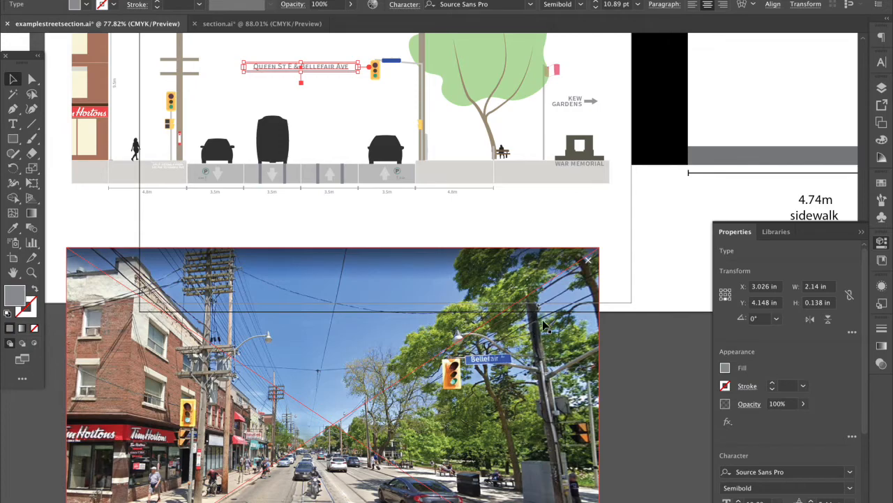
scroll(543, 320, down, 4)
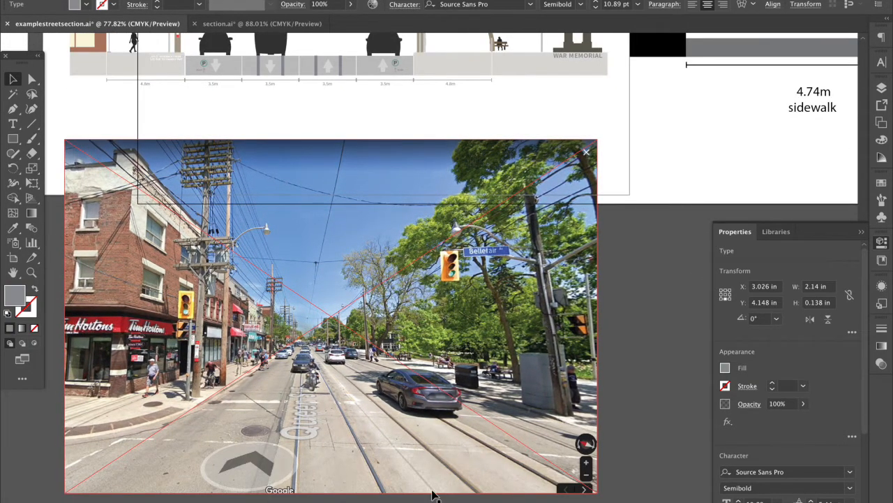
scroll(558, 137, up, 2)
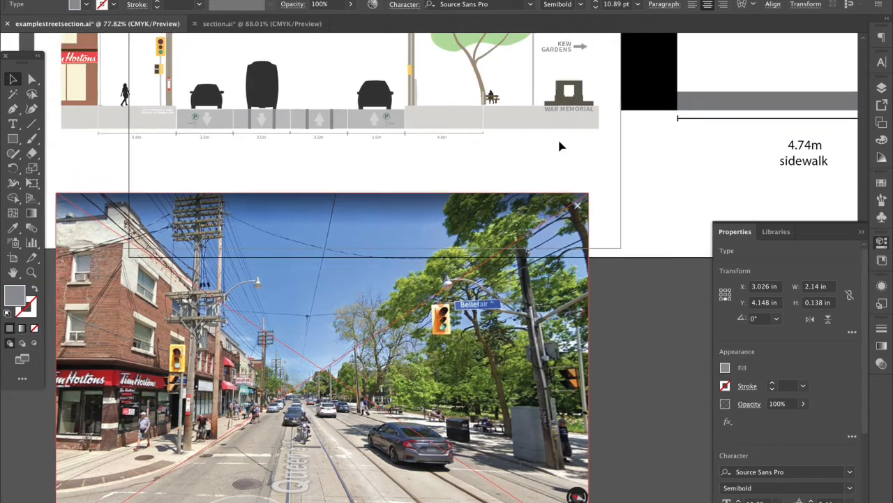
scroll(573, 116, up, 3)
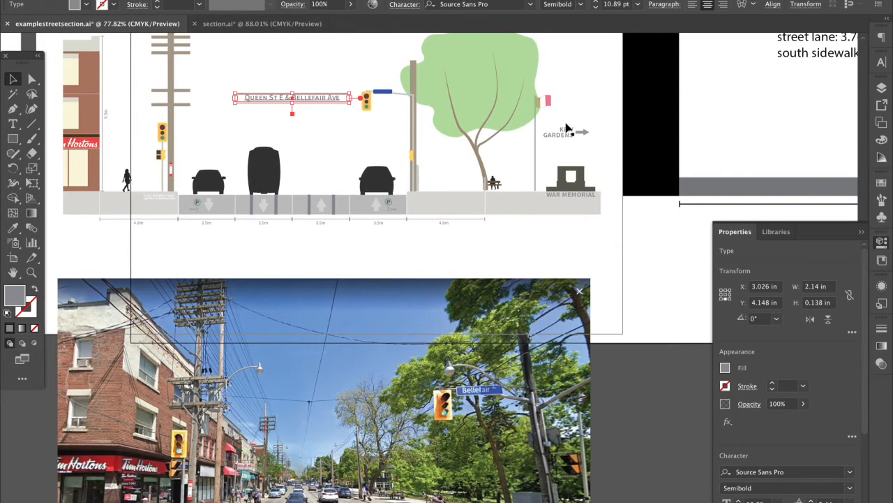
click(583, 171)
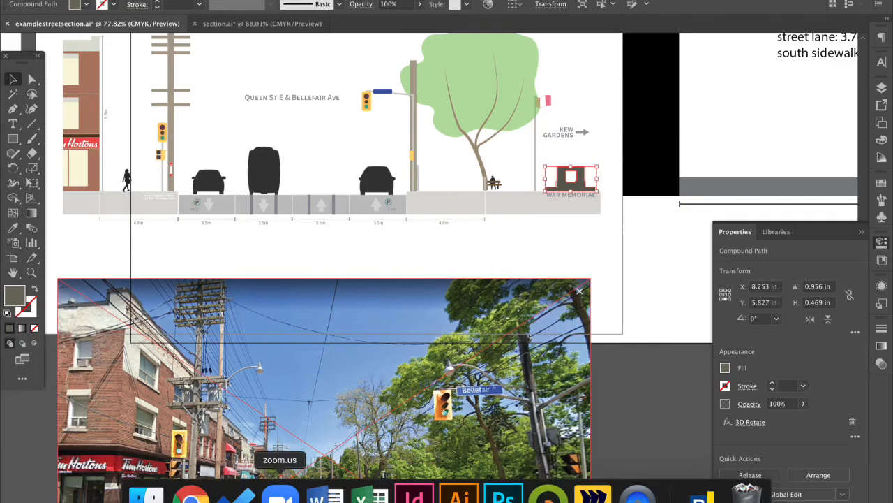
Check the wider Street View looking down Queen St E in the browser, then return to Illustrator
click(193, 485)
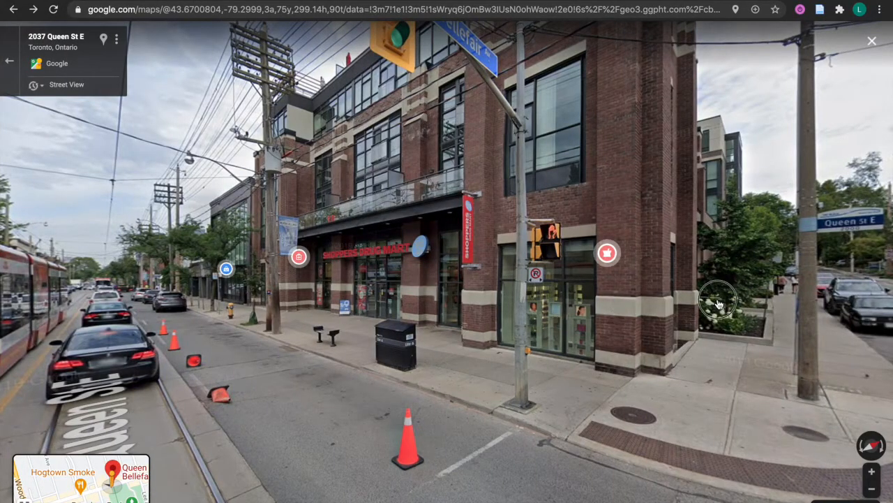
key(Right)
key(Right)
key(Right)
key(Right)
key(Right)
key(Right)
key(Right)
key(Right)
key(Right)
key(Right)
key(Right)
key(Right)
key(Right)
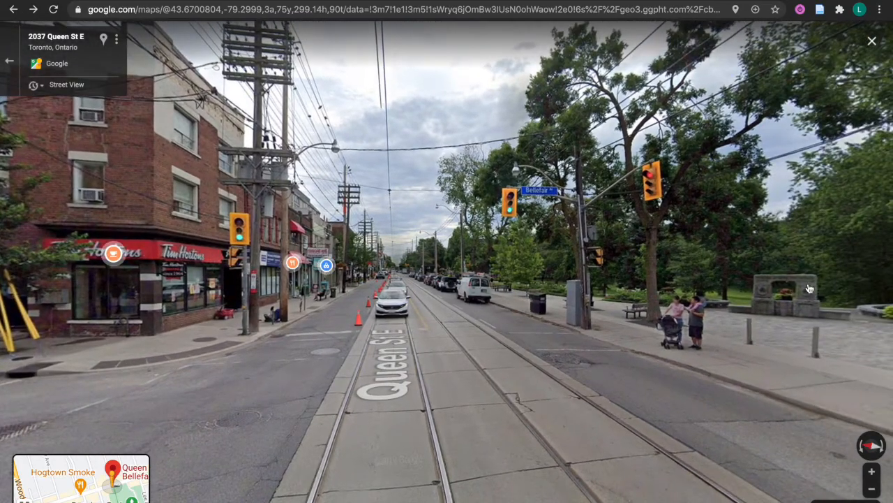
key(Down)
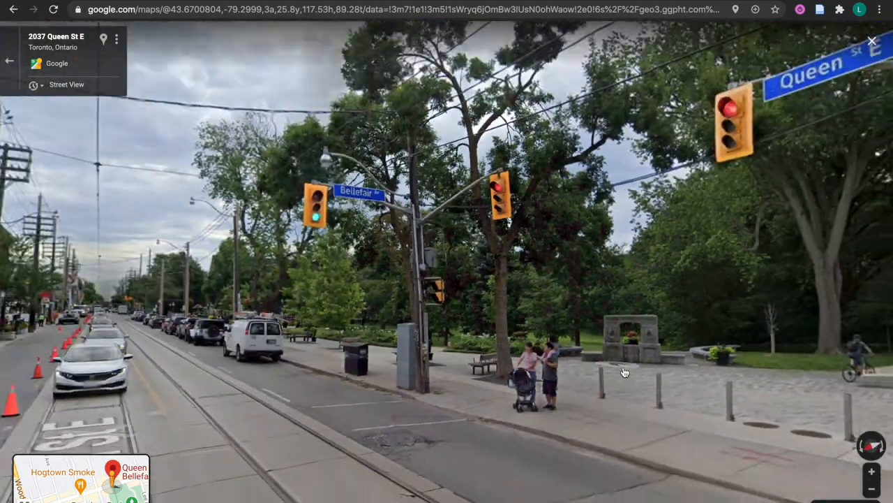
key(ctrl+Left)
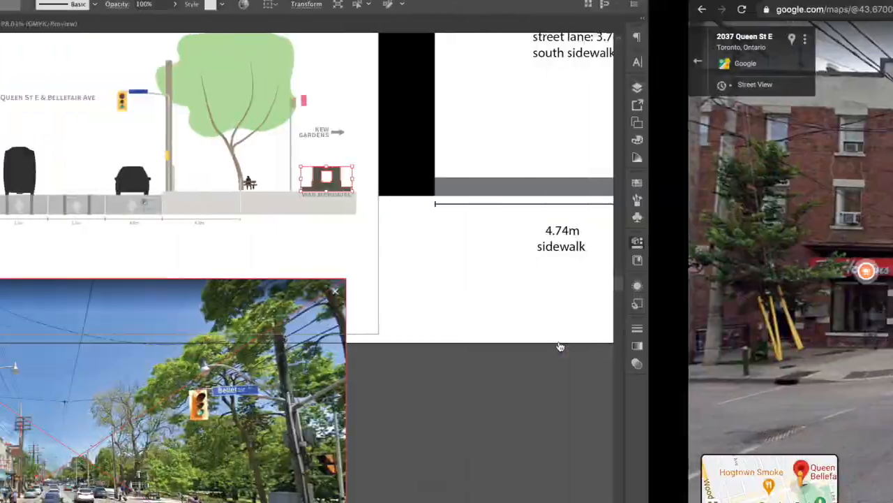
Inspect the row of dimension lines and zoom in on the pedestrian figure
click(344, 243)
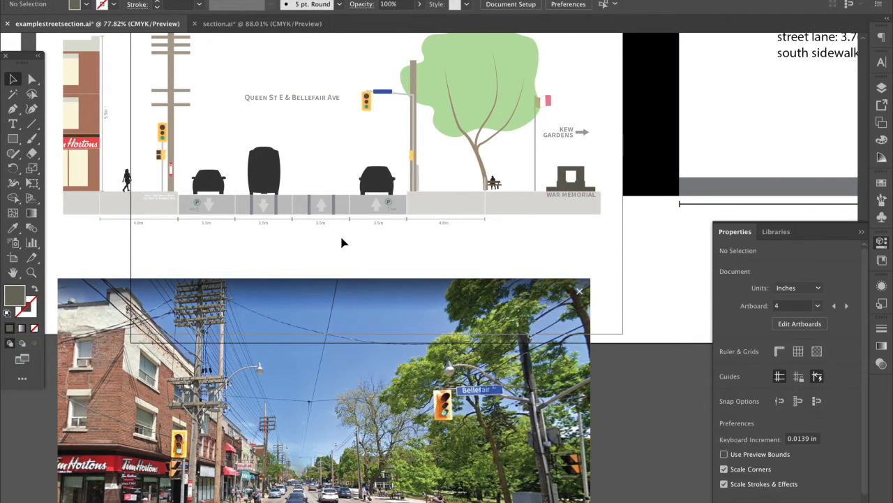
drag(205, 221, 423, 222)
click(194, 253)
scroll(194, 253, left, 4)
scroll(194, 253, up, 2)
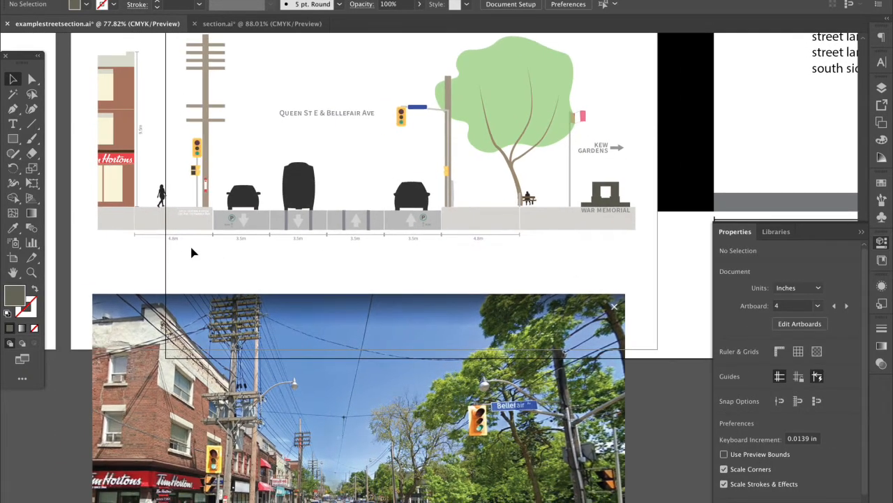
click(171, 195)
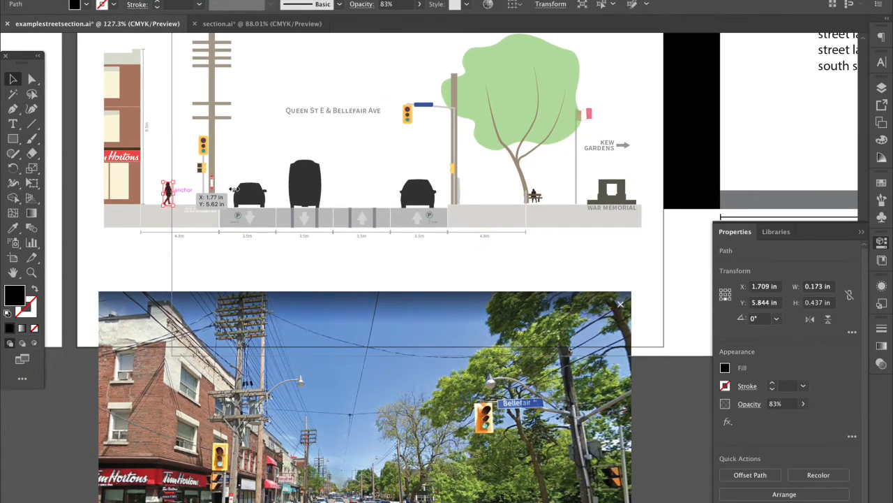
key(ctrl+plus)
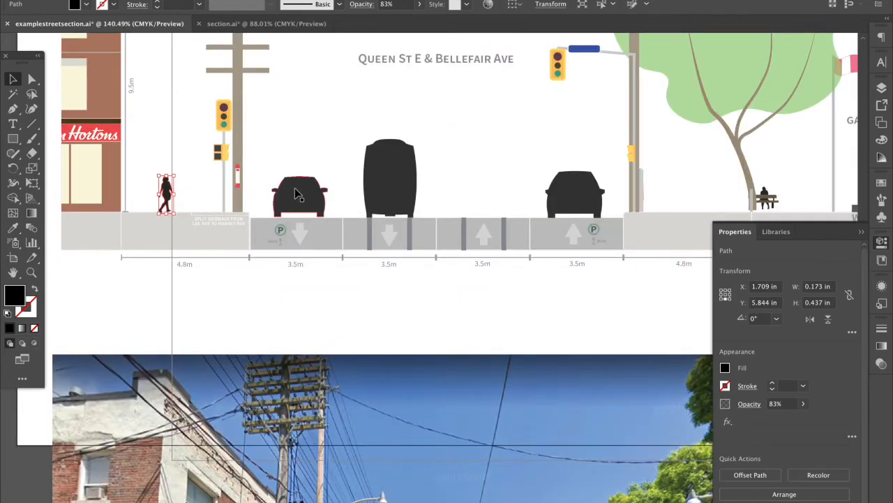
scroll(297, 195, up, 2)
Clear the selection, scroll to the street photo, and pick the Rectangle tool
click(315, 368)
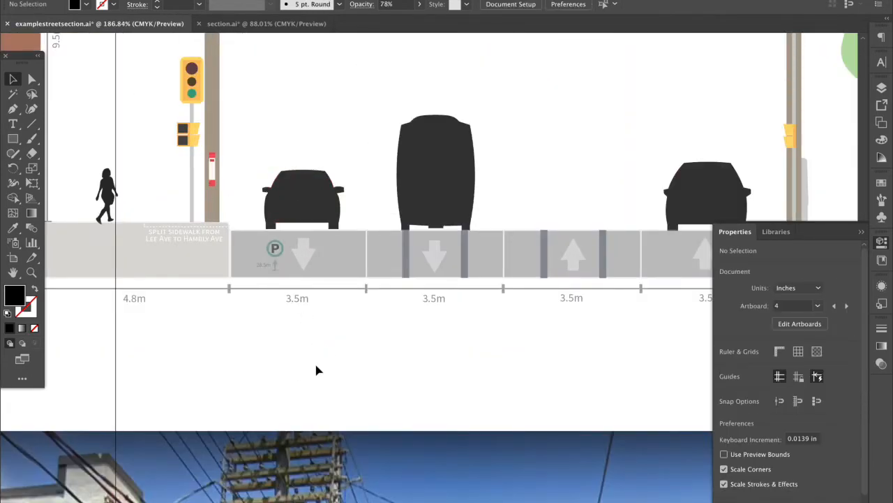
scroll(316, 370, down, 3)
scroll(316, 369, down, 5)
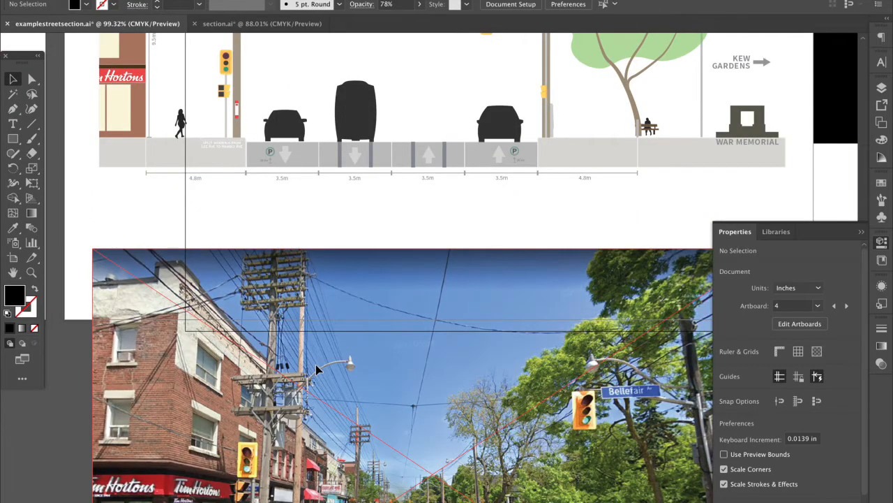
scroll(369, 450, up, 3)
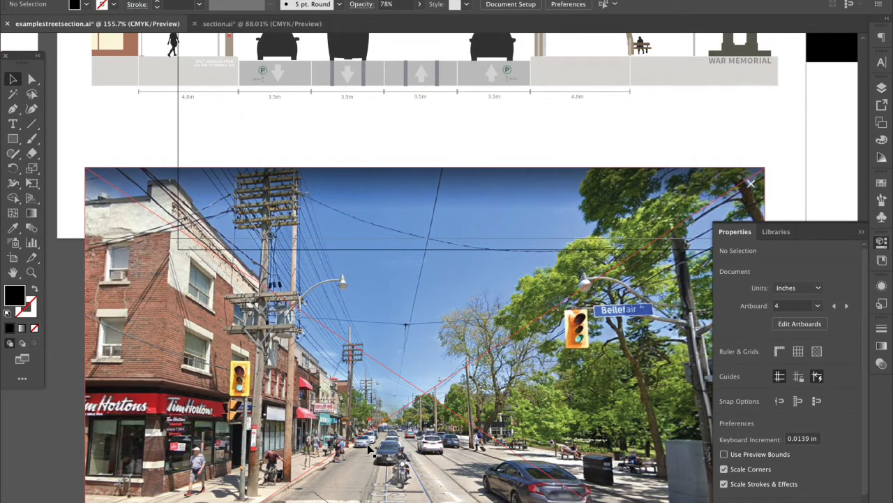
scroll(368, 450, down, 3)
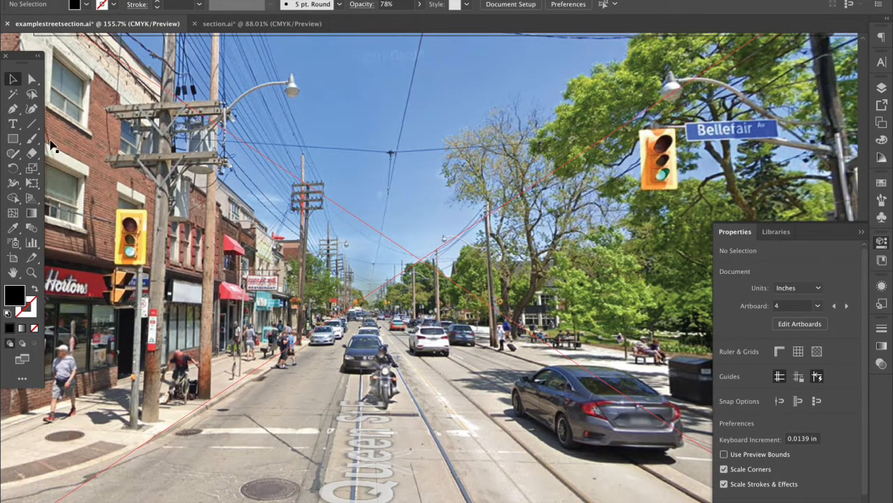
click(13, 138)
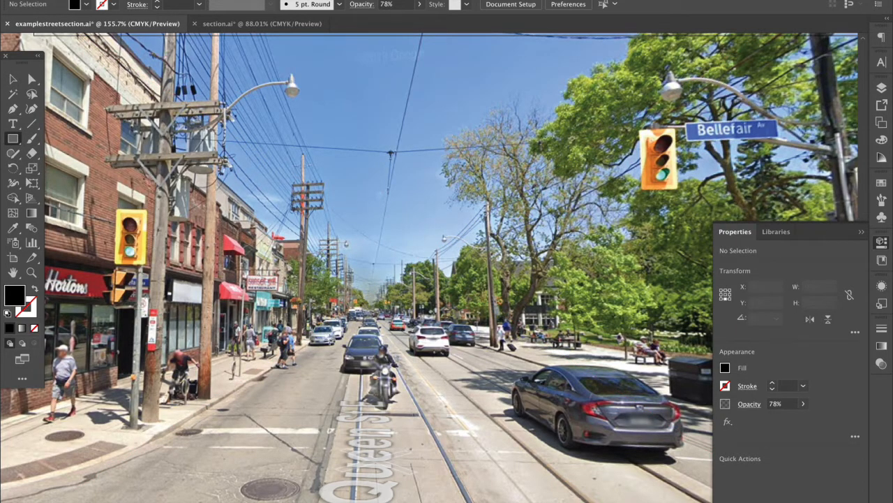
Draw a rectangle over the street by the motorcycle and pull its corners into a car silhouette
drag(343, 335, 389, 370)
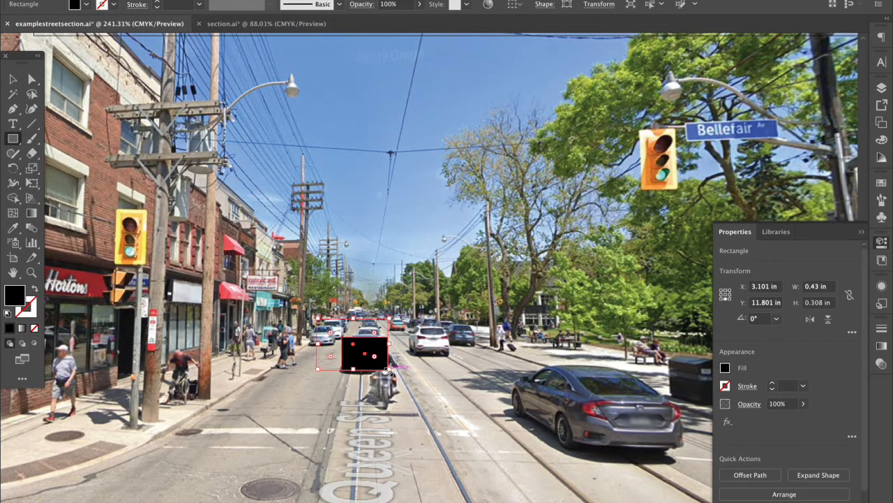
scroll(387, 368, up, 2)
scroll(387, 367, up, 1)
key(shift+grave)
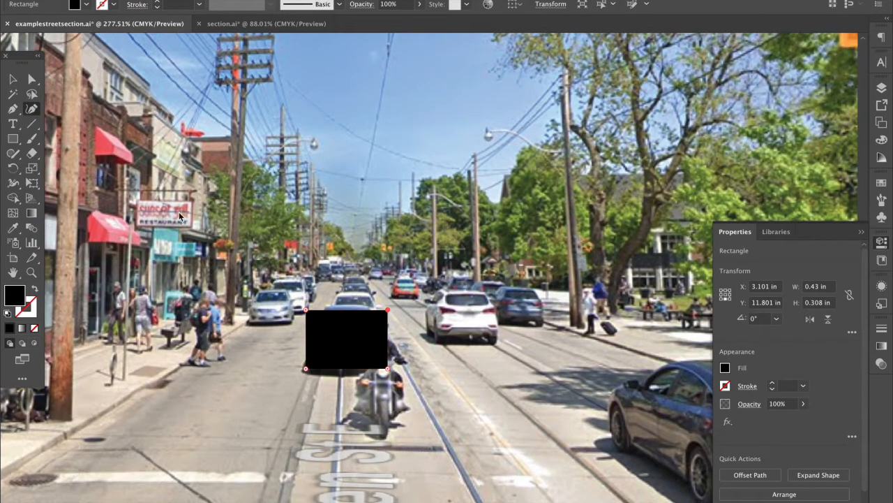
drag(308, 312, 327, 309)
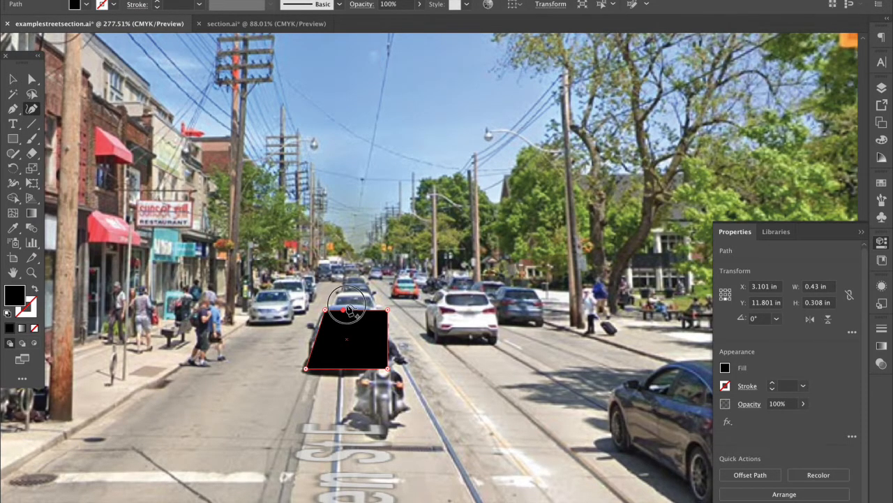
drag(353, 312, 347, 306)
drag(386, 309, 377, 309)
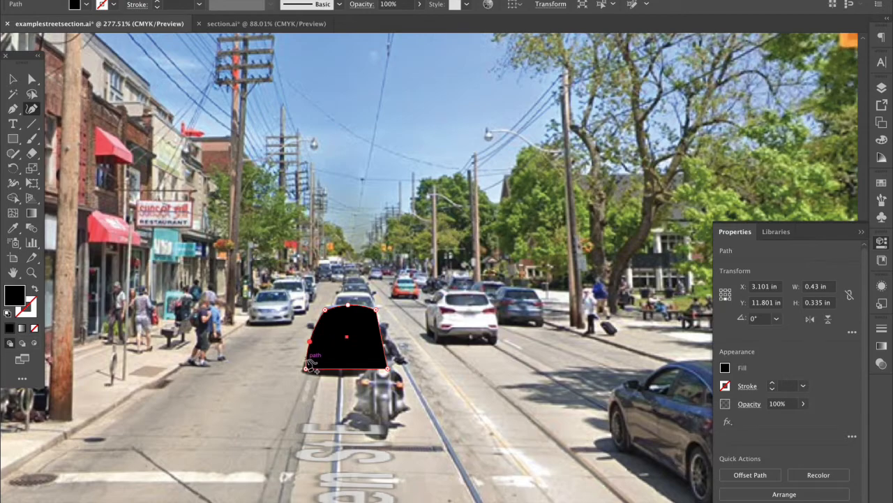
mouse_move(305, 368)
mouse_down()
mouse_move(330, 338)
mouse_move(312, 365)
mouse_up()
drag(381, 372, 384, 328)
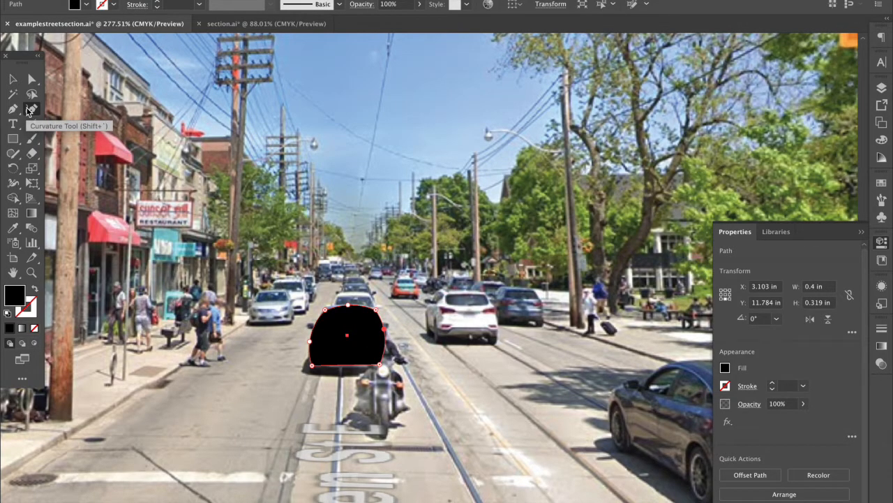
Add a concave notch on the shape's right side and refine its lower edges with Curvature points
click(30, 110)
scroll(372, 355, up, 1)
scroll(389, 328, up, 3)
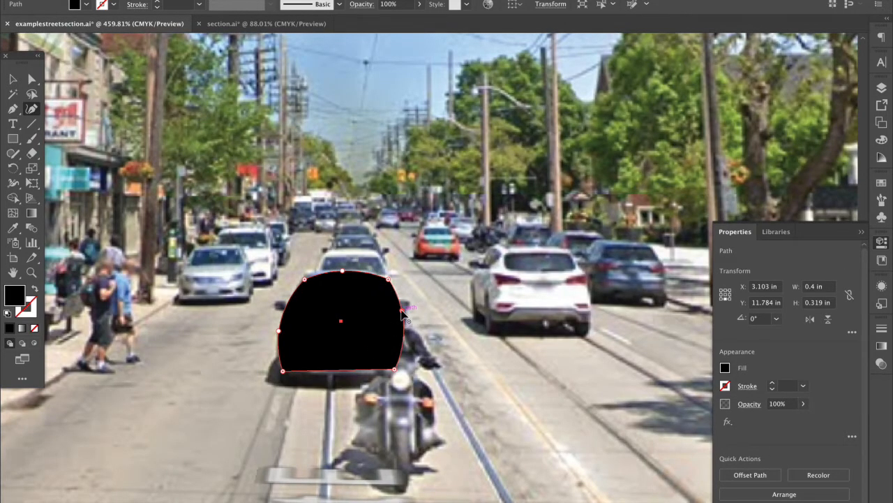
drag(410, 351, 405, 331)
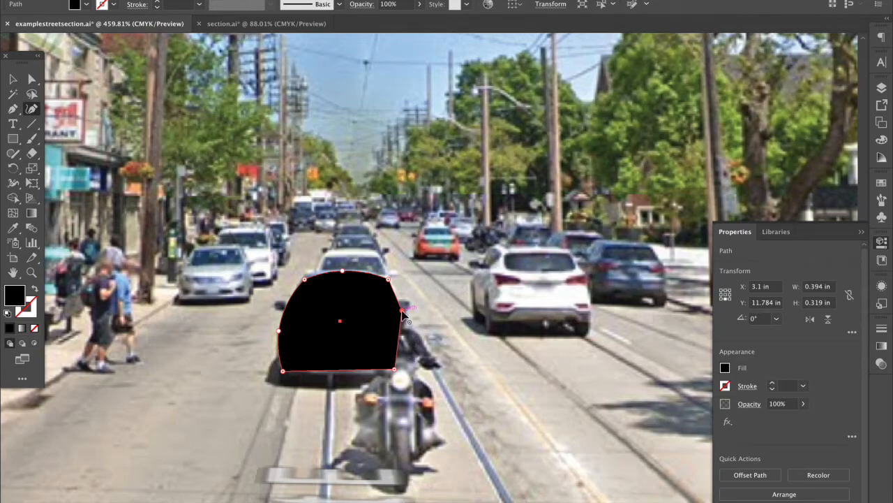
click(403, 314)
key(ctrl+z)
drag(403, 323, 390, 323)
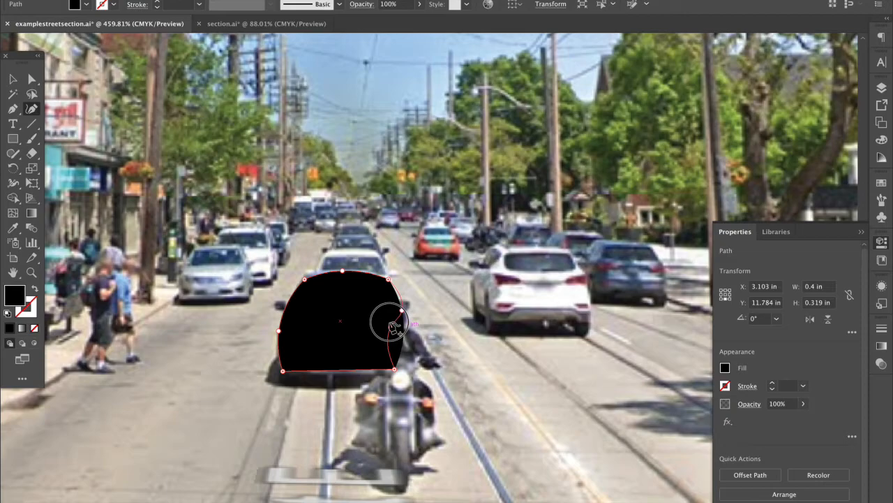
click(402, 333)
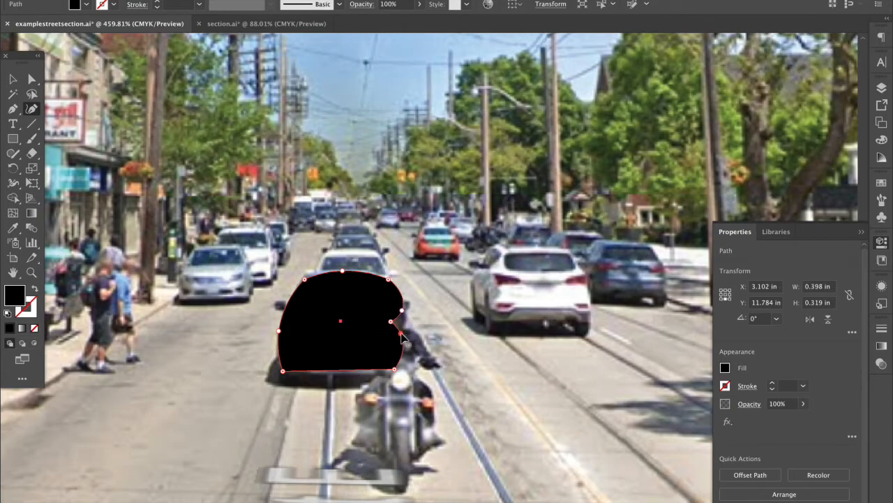
click(278, 350)
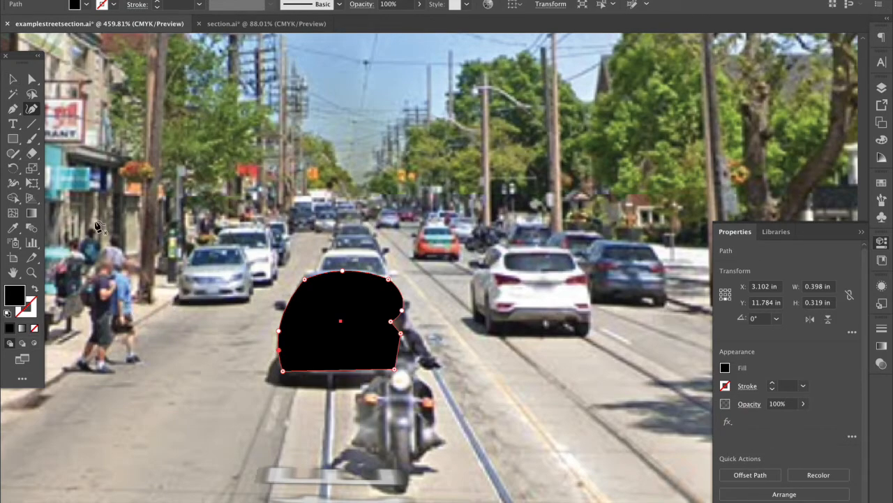
click(12, 78)
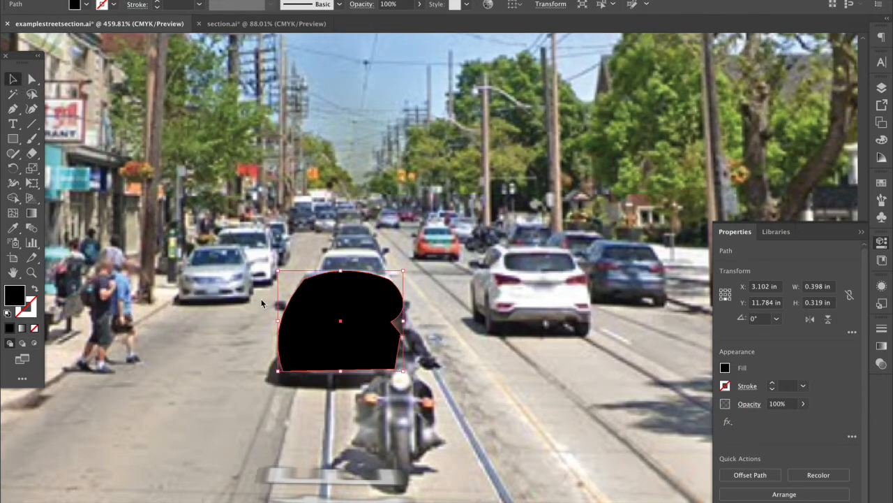
Move the black silhouette up and to the right over the car on the photo
scroll(412, 437, down, 3)
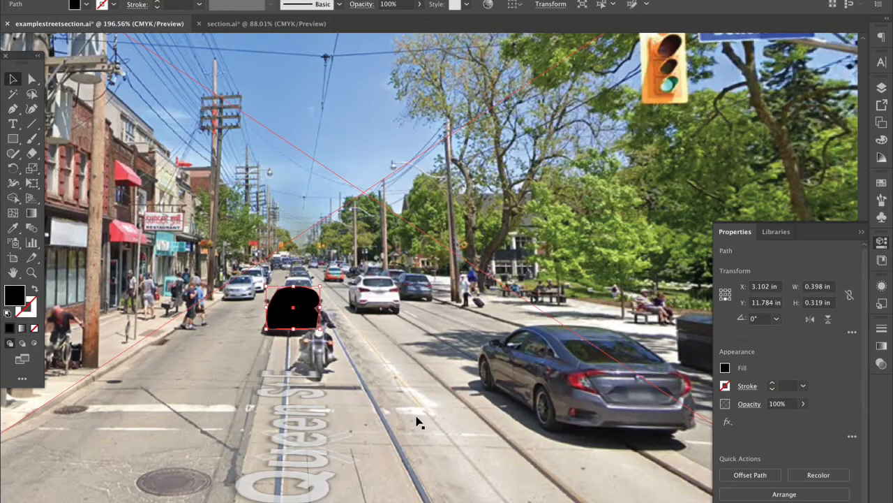
drag(317, 306, 400, 290)
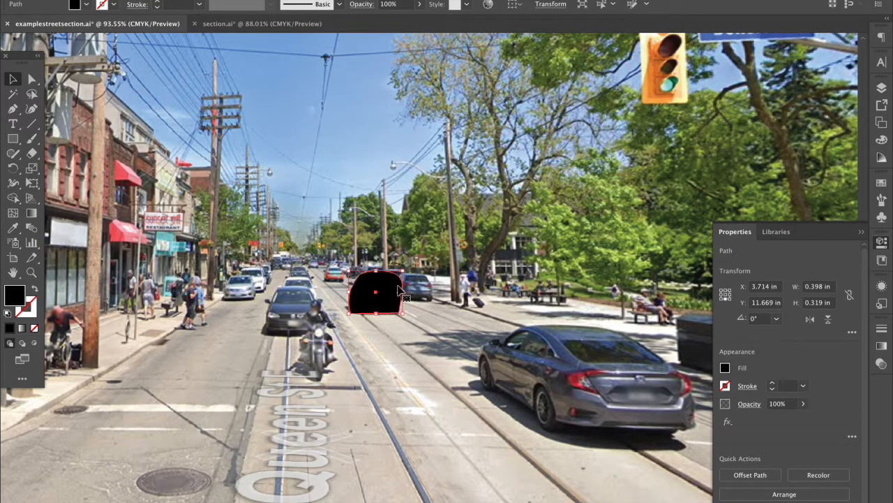
scroll(398, 289, down, 4)
scroll(398, 289, up, 3)
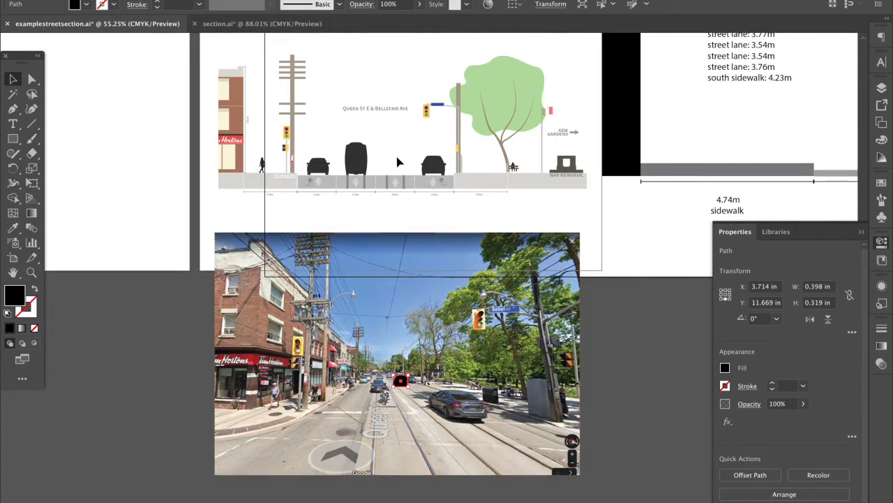
scroll(397, 162, up, 3)
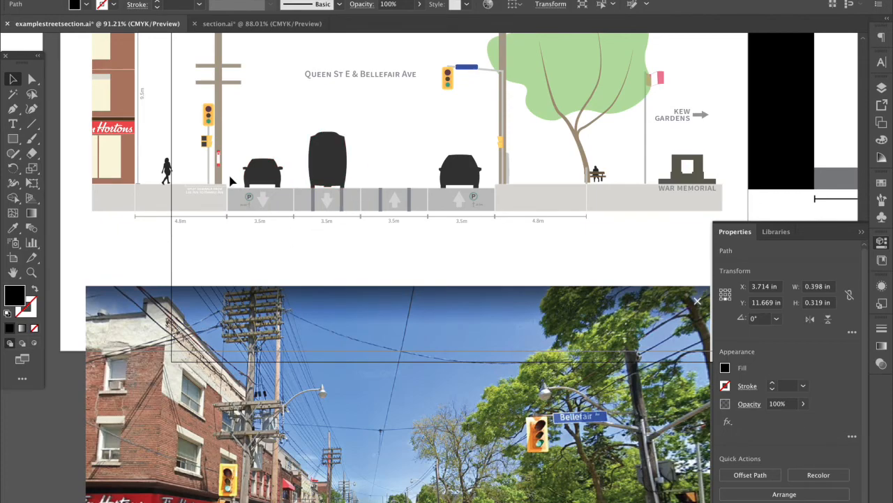
scroll(233, 180, up, 2)
scroll(232, 181, up, 3)
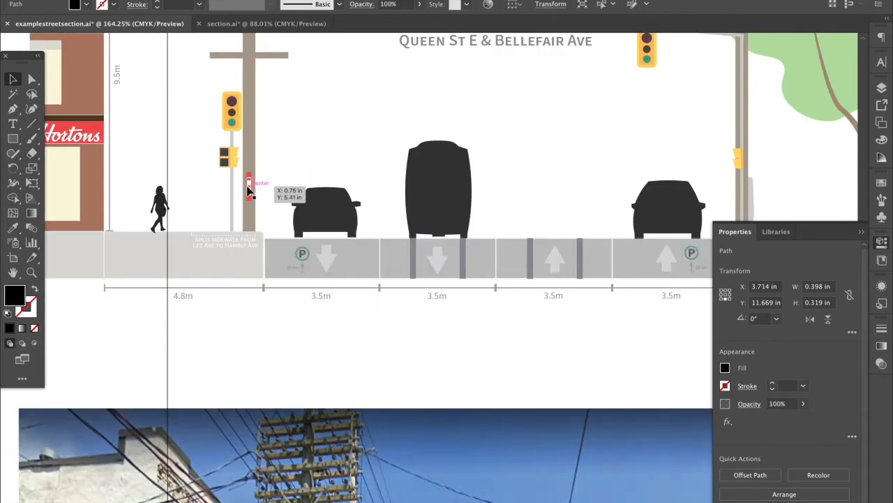
scroll(248, 190, up, 2)
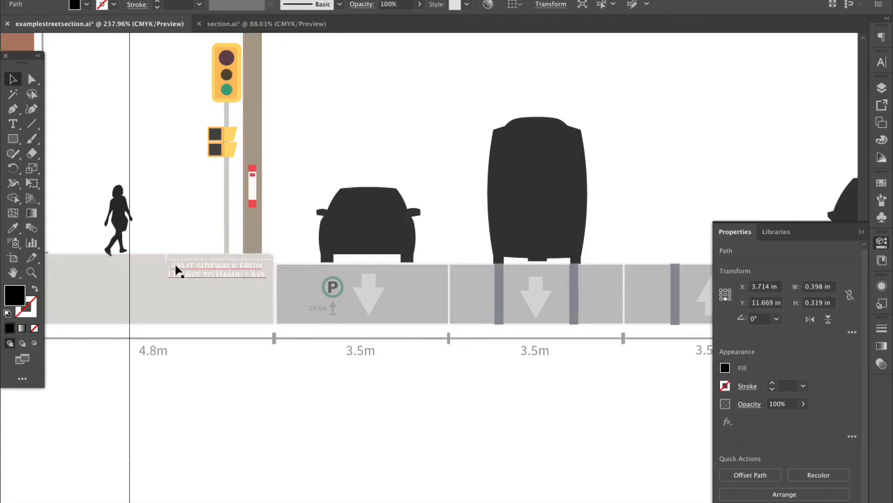
Inspect the split sidewalk label and the 28.5m arrow in the parking lane
click(216, 266)
click(329, 360)
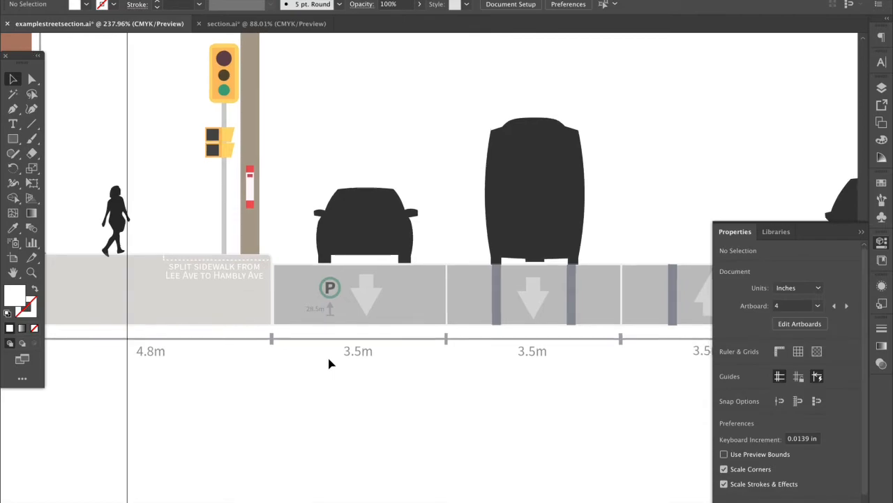
scroll(329, 361, right, 2)
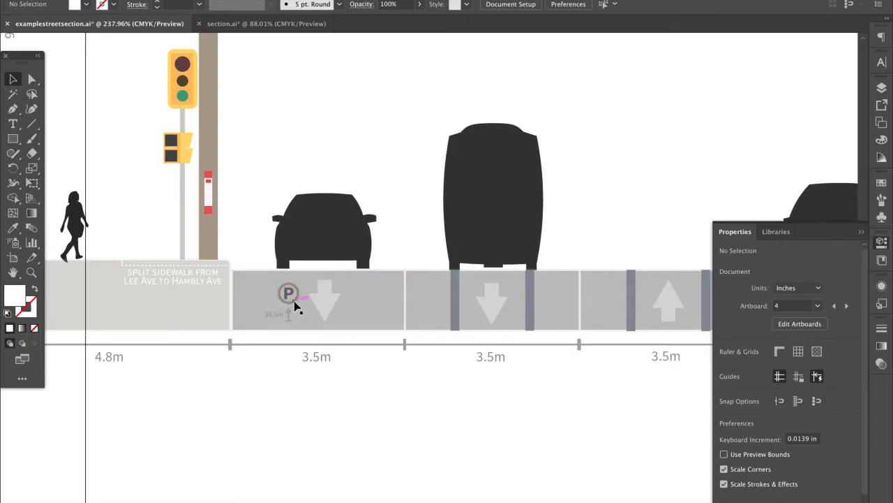
click(293, 361)
scroll(293, 337, up, 1)
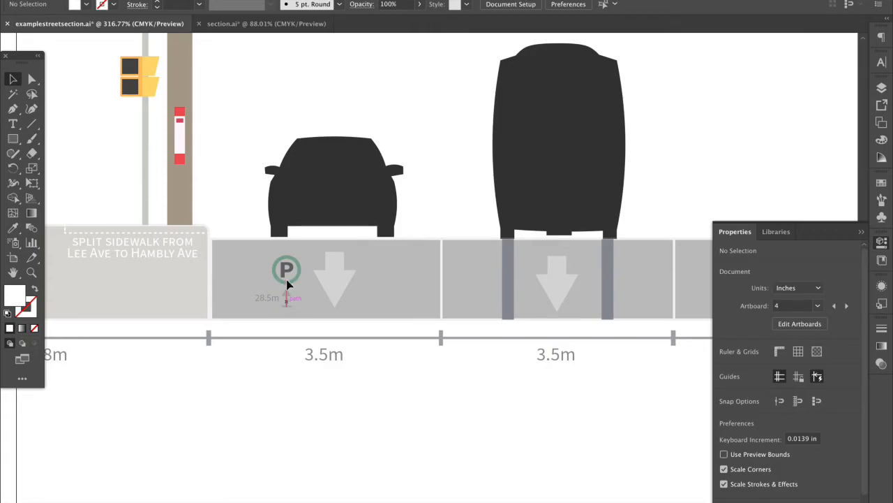
click(289, 299)
click(319, 376)
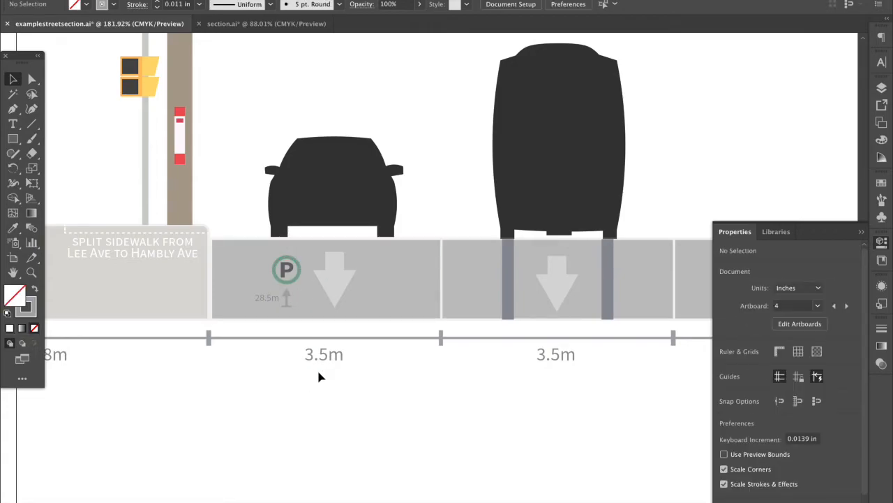
scroll(319, 375, down, 3)
Pan and zoom around the rest of the Queen St E & Bellefair Ave section
scroll(319, 375, right, 3)
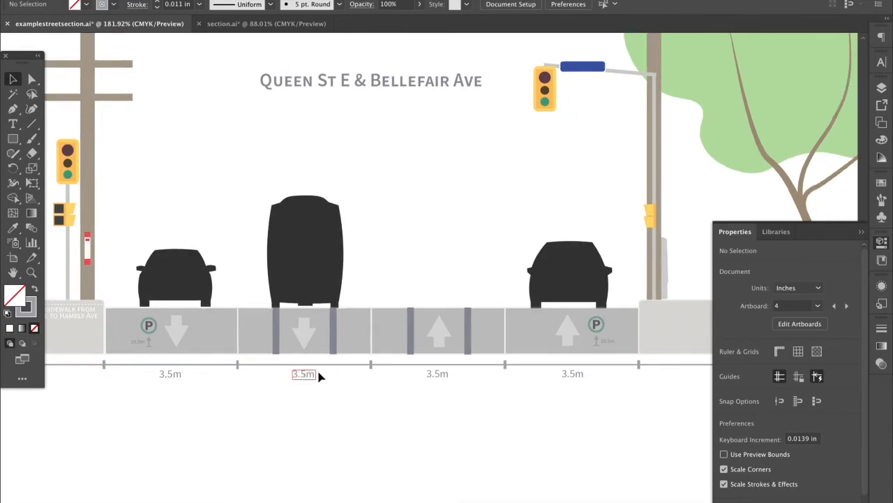
scroll(319, 375, right, 3)
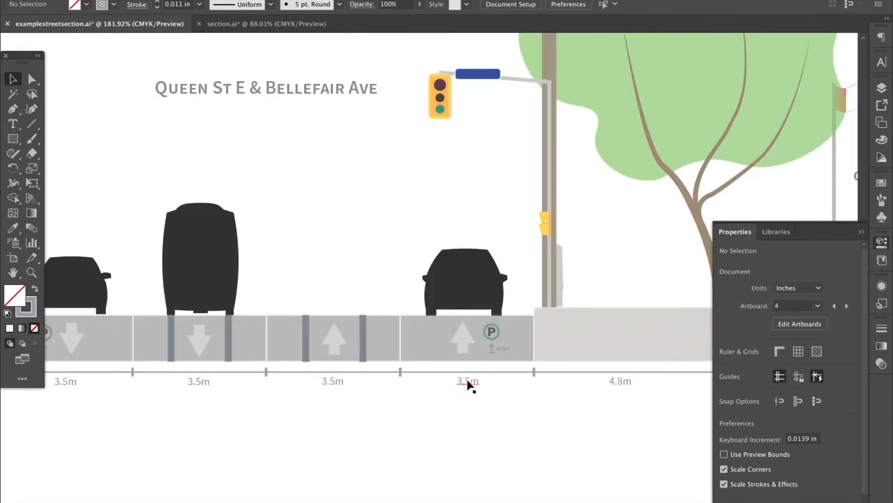
scroll(415, 392, down, 1)
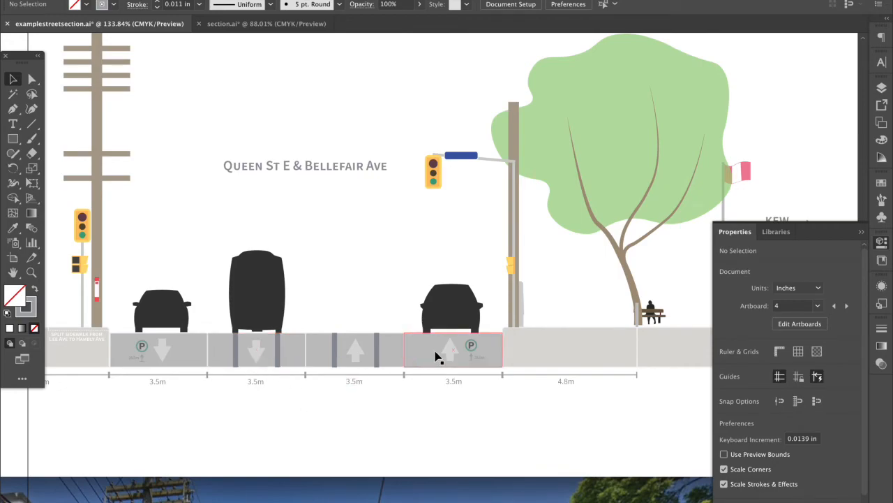
scroll(435, 356, down, 2)
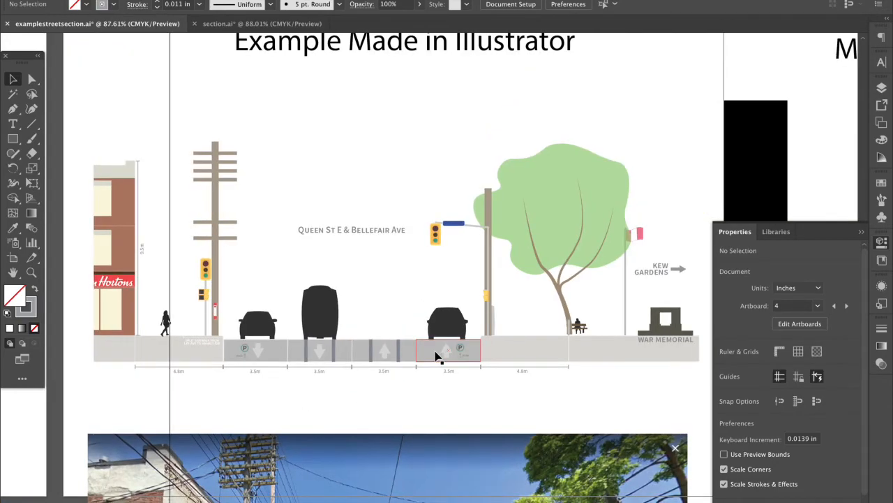
scroll(431, 355, up, 1)
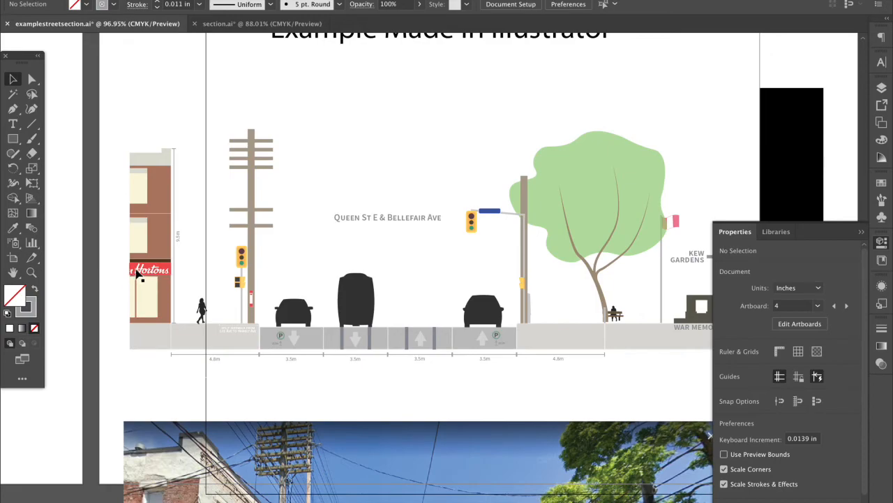
scroll(139, 274, up, 2)
scroll(179, 369, down, 3)
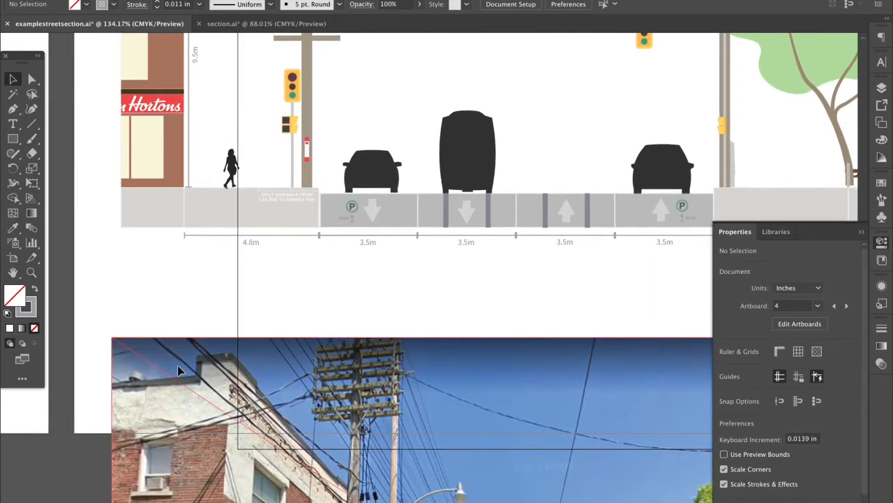
scroll(179, 377, down, 3)
scroll(181, 393, up, 5)
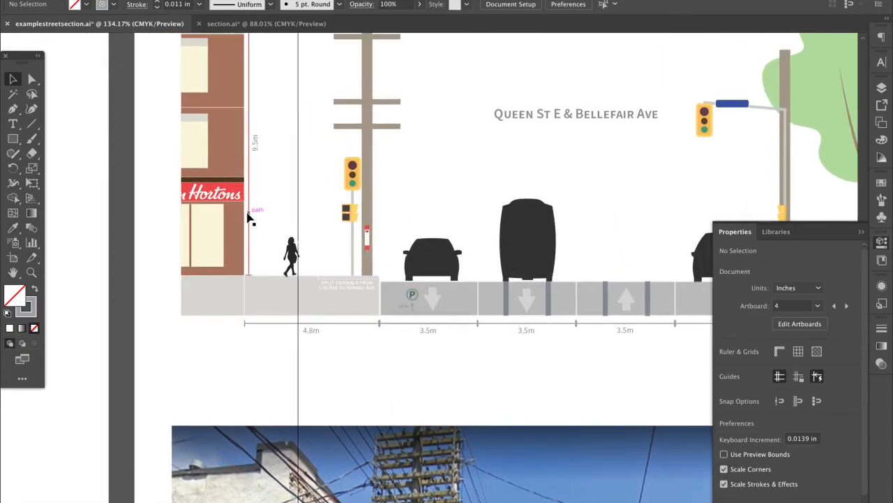
Check the 9.5m dimension line, then try moving the Hortons text off the red banner and undo it
click(247, 216)
scroll(261, 206, up, 2)
click(265, 203)
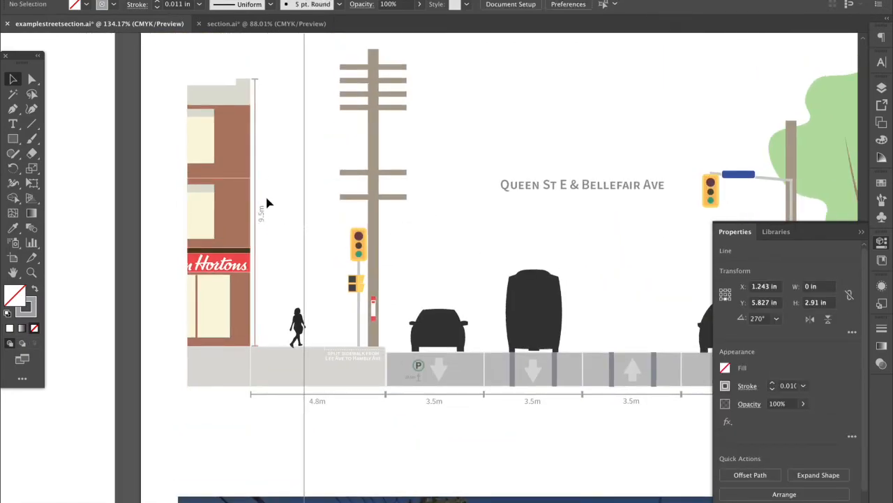
click(238, 266)
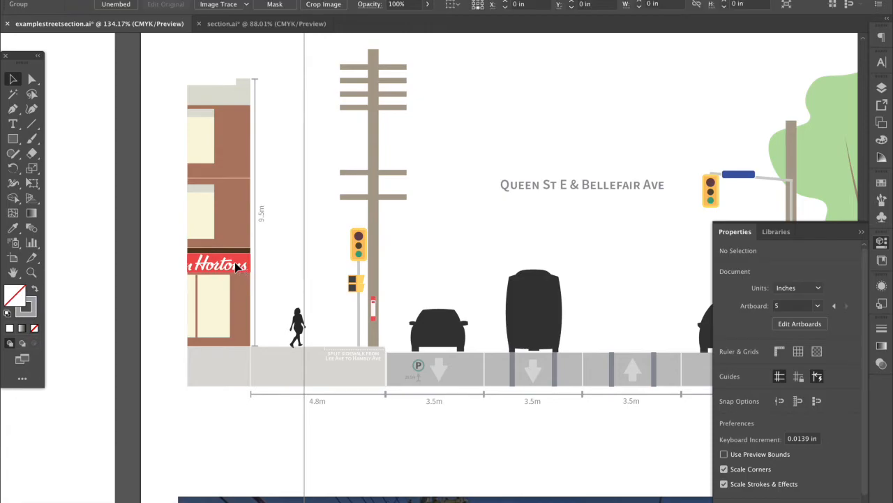
scroll(230, 244, up, 2)
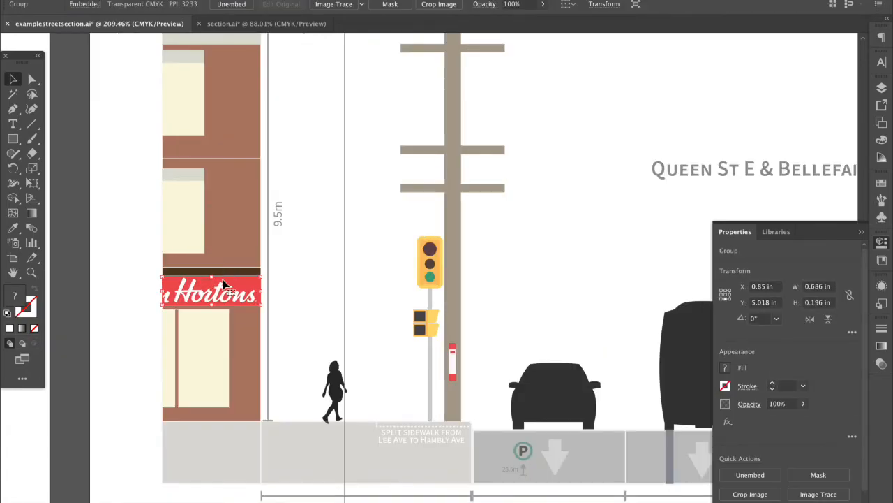
drag(162, 291, 202, 139)
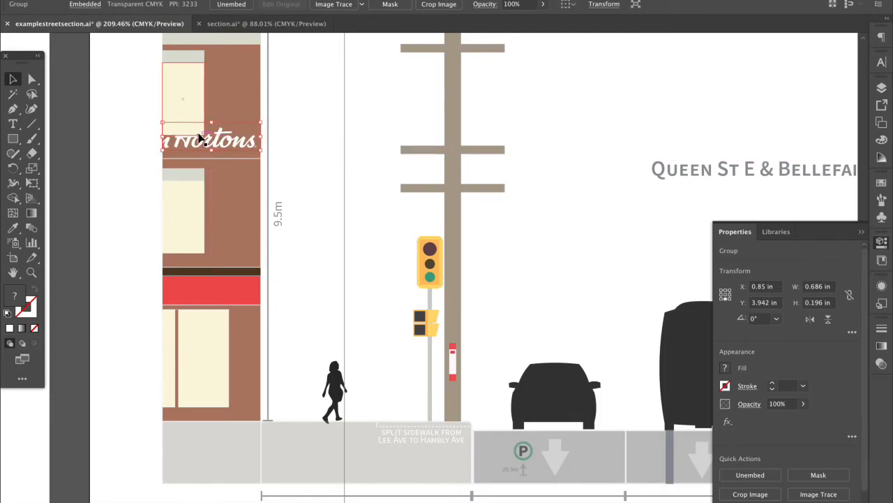
key(ctrl+z)
key(ctrl+z)
key(ctrl+z)
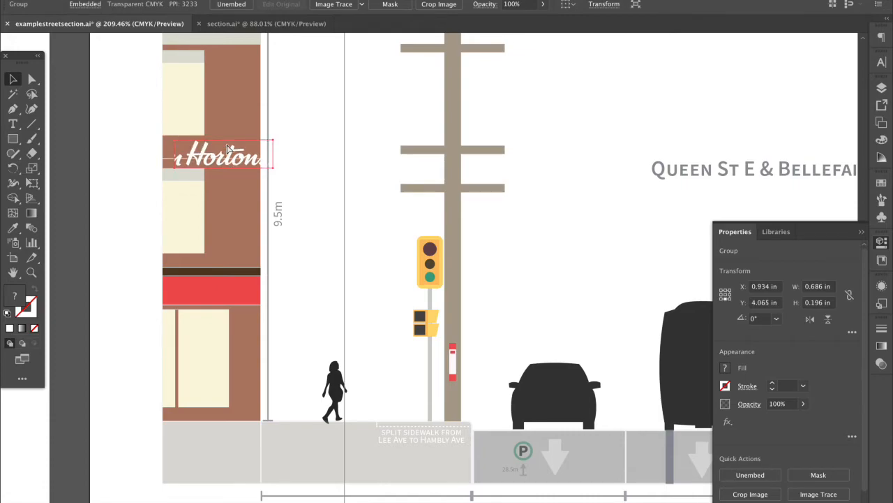
key(ctrl+z)
key(ctrl+z)
key(ctrl+z)
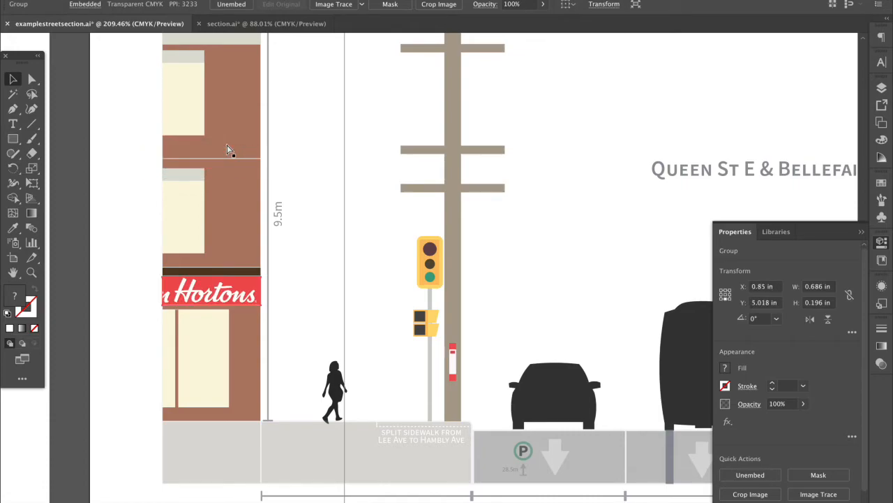
Deselect the Hortons sign group and fit the whole artboard in the window with Ctrl+0
click(301, 204)
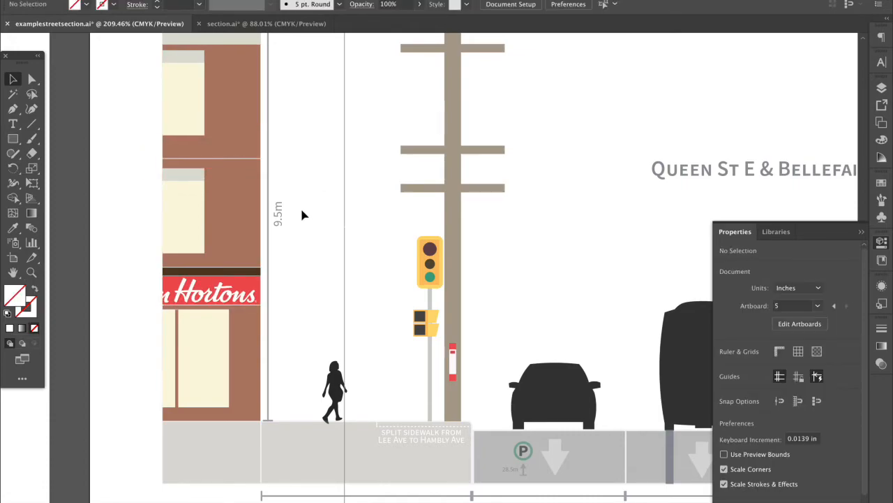
click(244, 303)
click(319, 309)
key(ctrl+0)
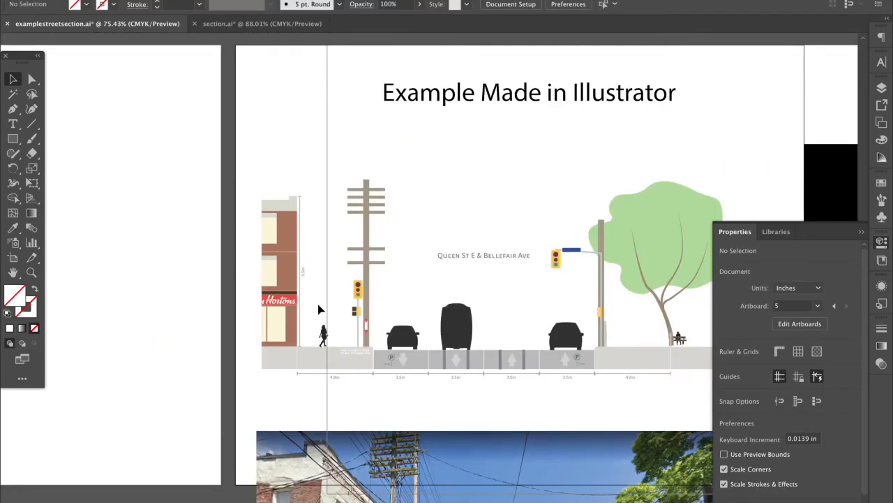
Enter and leave isolation mode on the tree foliage without changes
scroll(319, 310, right, 3)
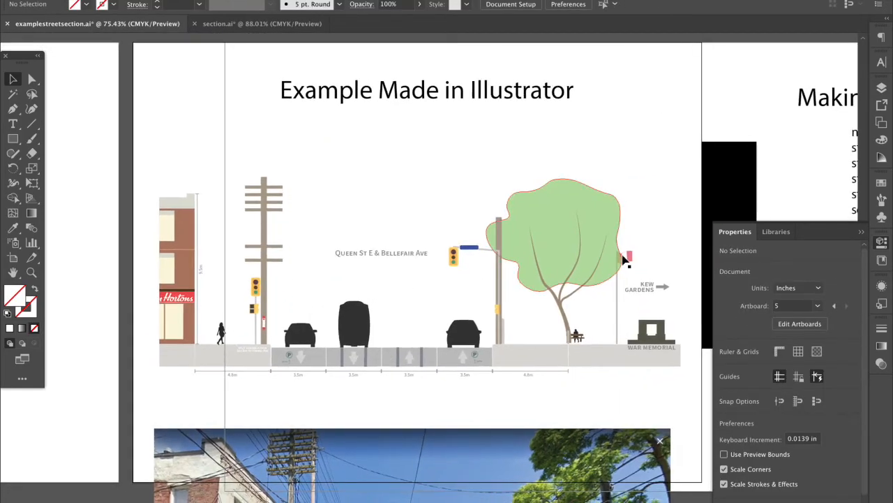
double_click(600, 217)
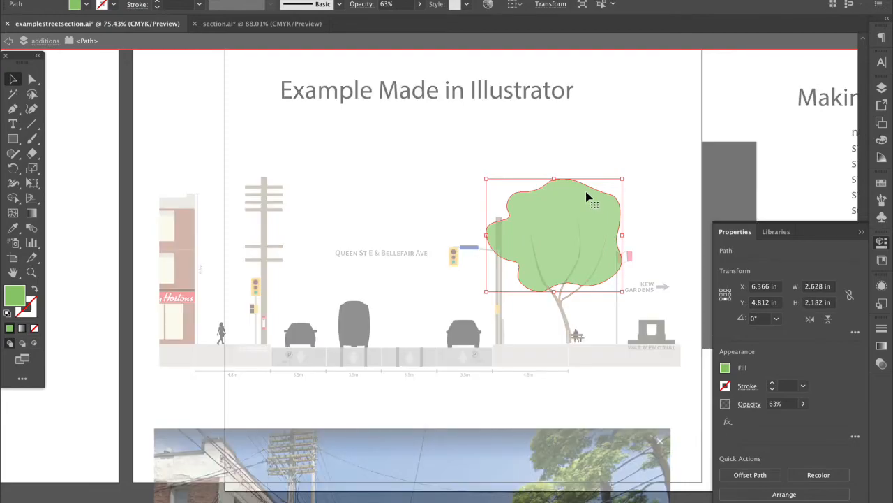
click(600, 146)
double_click(591, 165)
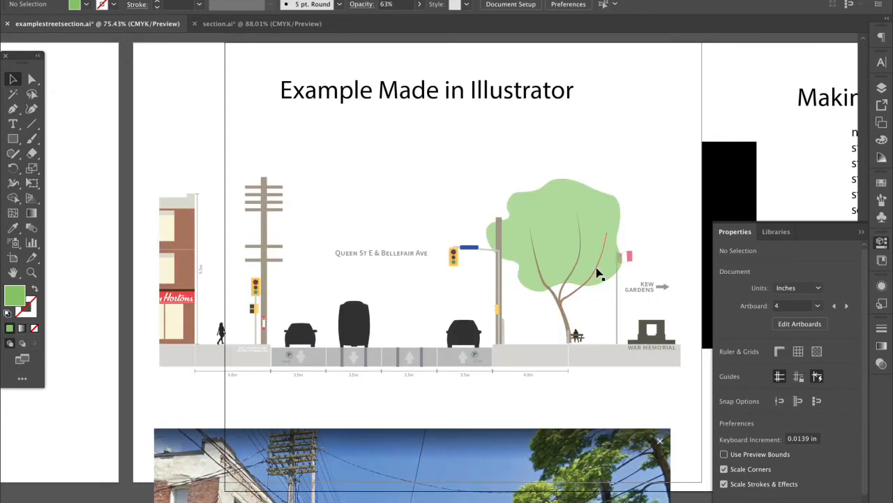
scroll(535, 351, up, 2)
Lower the dark right-hand car's opacity to about 43%
click(435, 338)
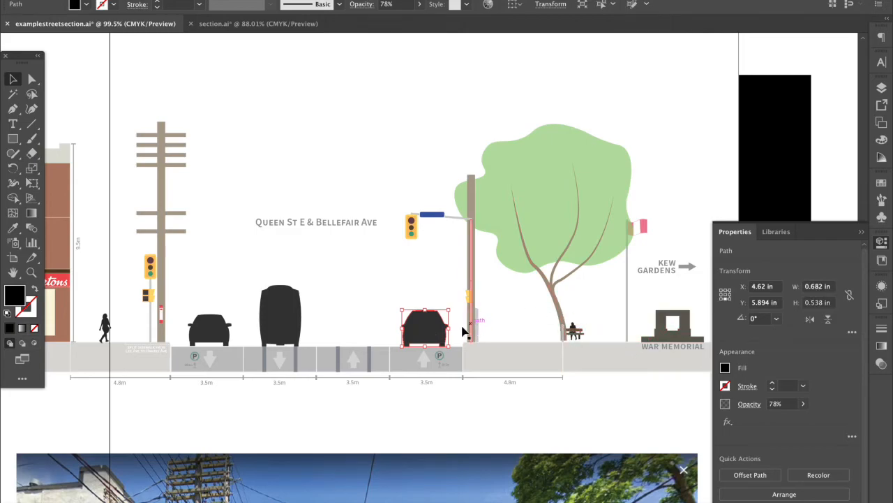
click(802, 403)
drag(787, 419, 776, 419)
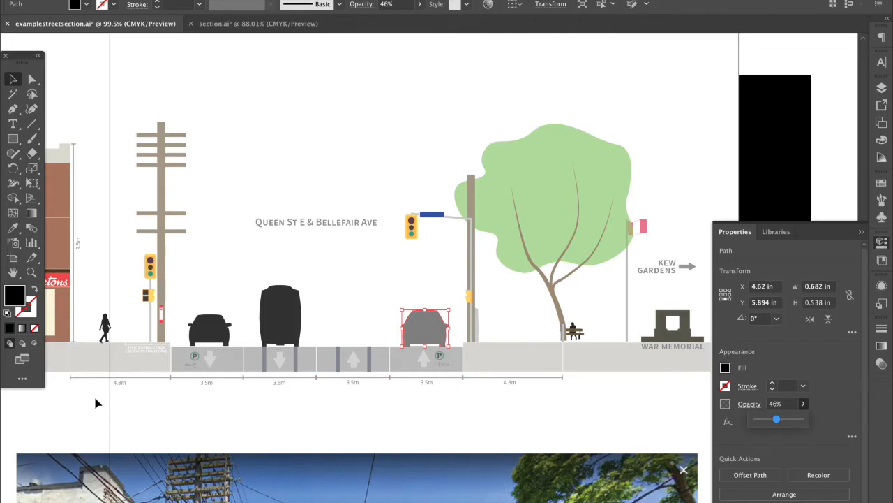
click(386, 465)
click(374, 391)
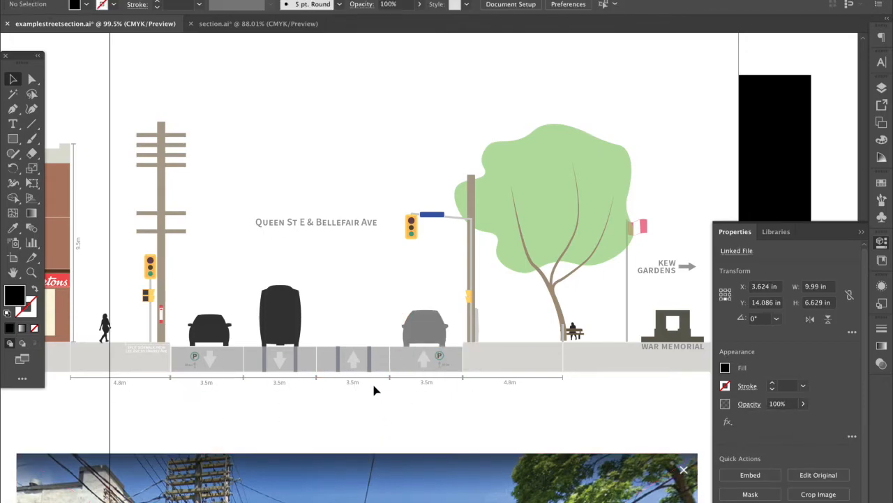
Fade the bus to 19% opacity, then check the bench and tree groups
click(279, 331)
click(805, 405)
drag(765, 417, 747, 426)
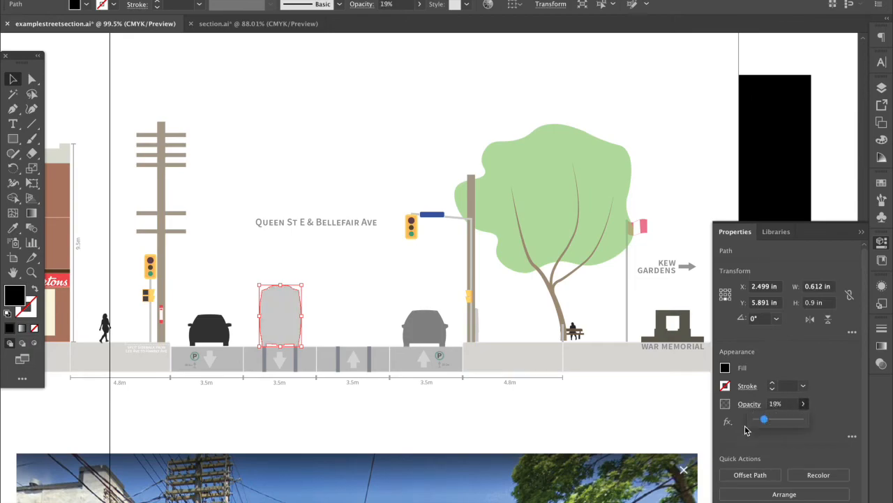
click(585, 404)
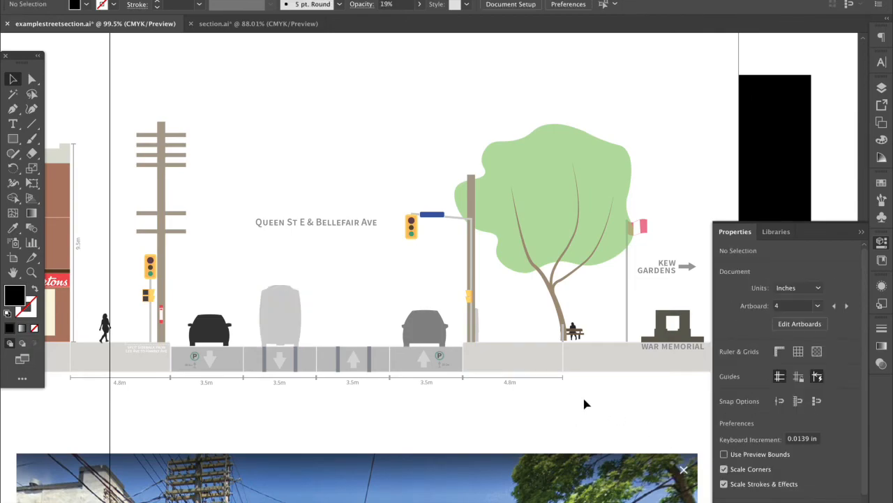
click(574, 333)
click(595, 279)
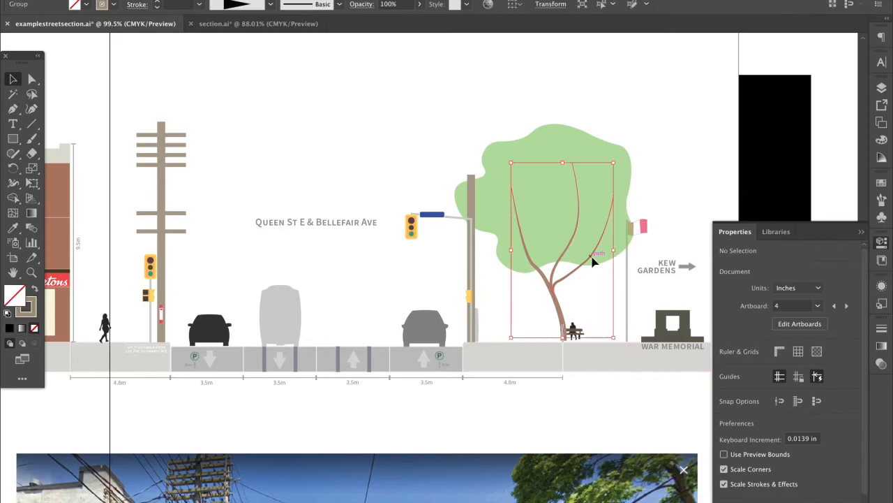
click(595, 260)
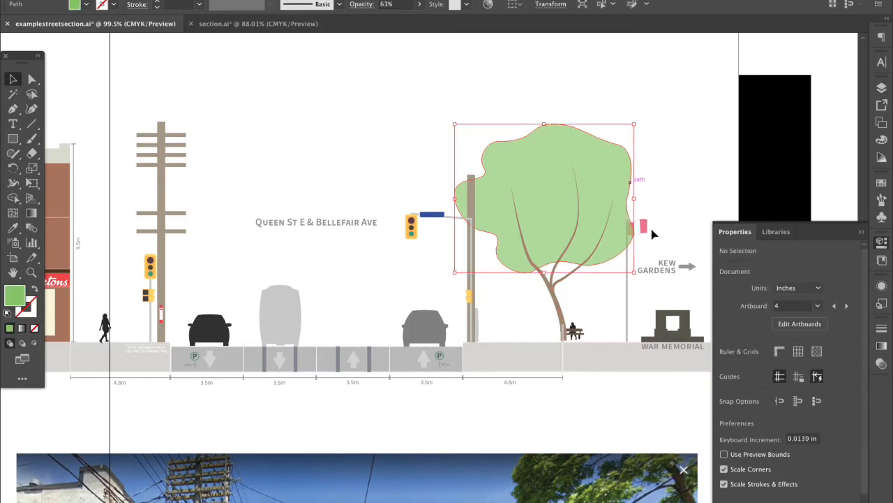
click(432, 300)
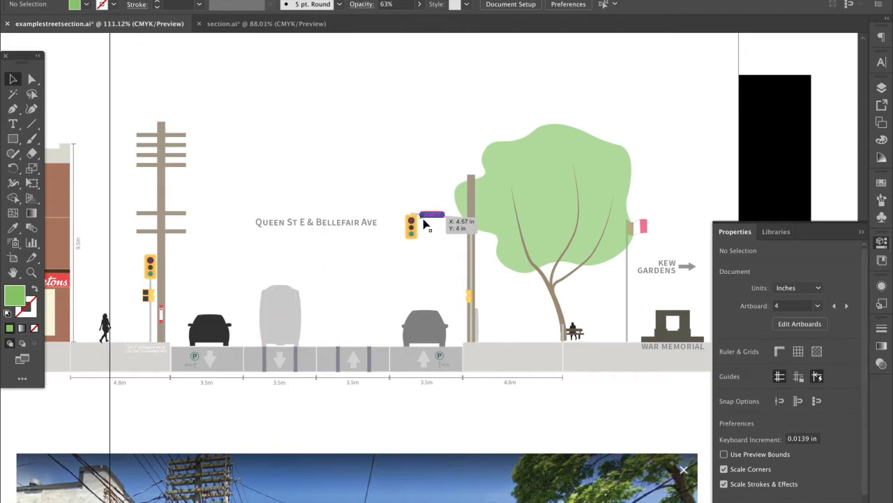
Zoom into the traffic light and rotate the grey pole arm to angle upward
scroll(425, 223, up, 4)
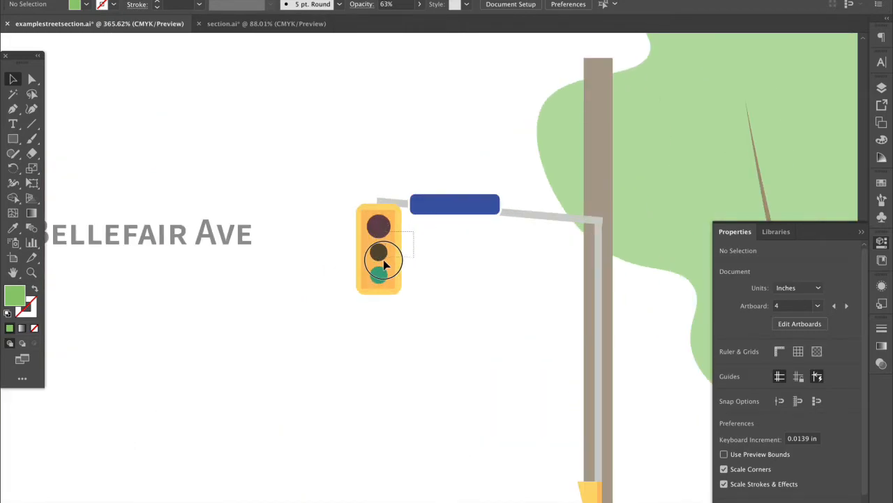
click(365, 289)
click(373, 320)
click(421, 254)
click(399, 231)
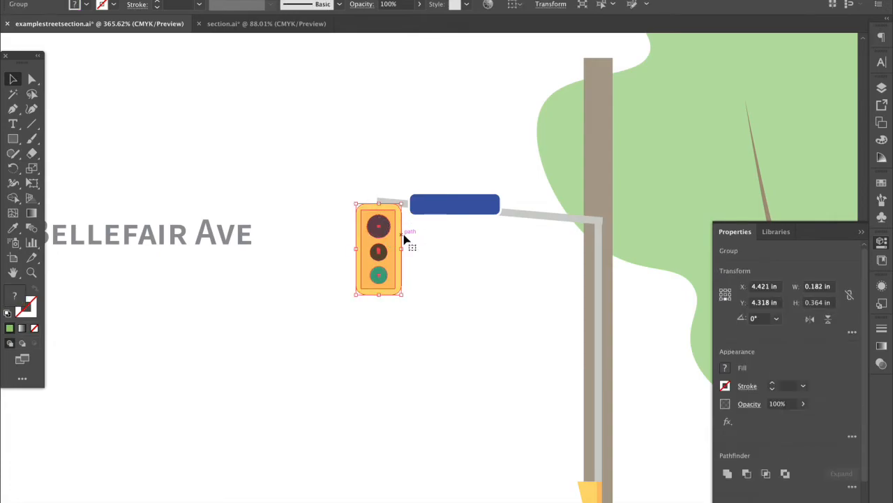
click(417, 250)
click(399, 248)
click(423, 245)
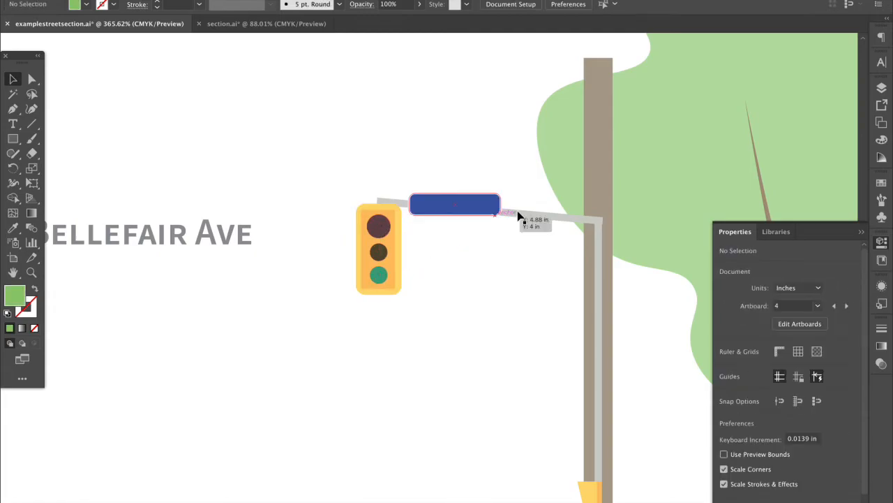
click(531, 219)
drag(589, 188, 509, 230)
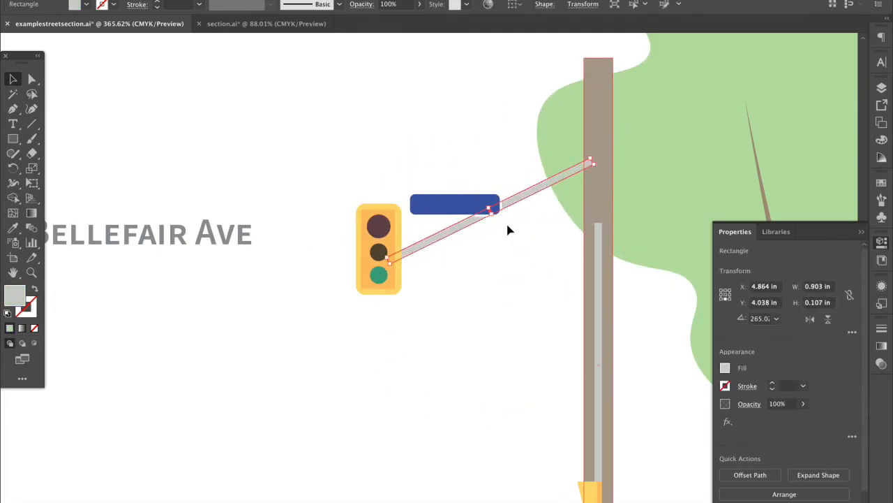
click(472, 197)
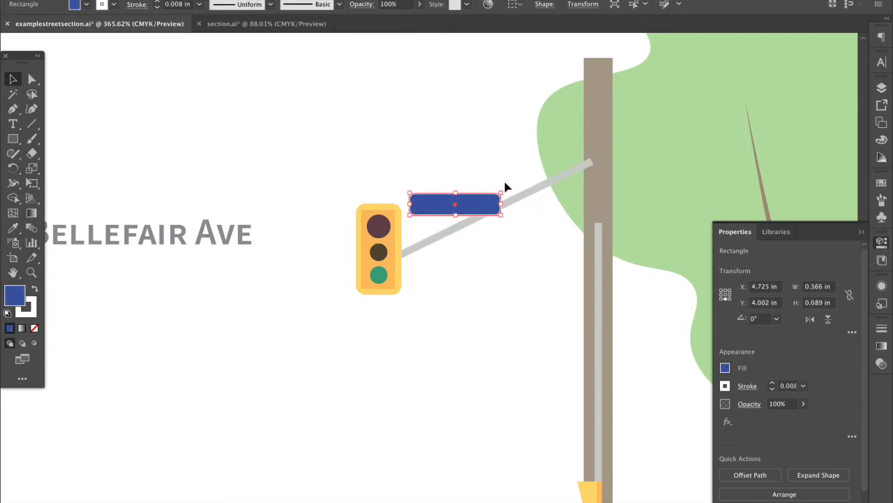
Draw a test blue rounded rectangle above the street sign, then delete it
click(12, 138)
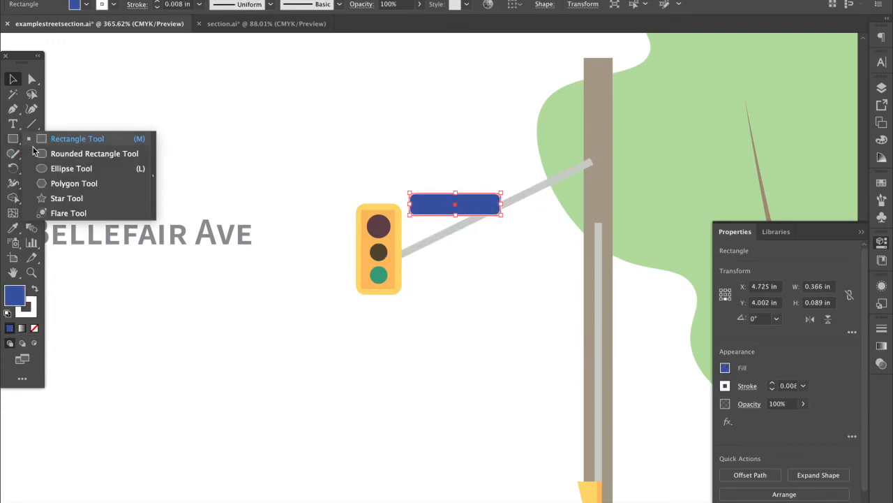
click(52, 159)
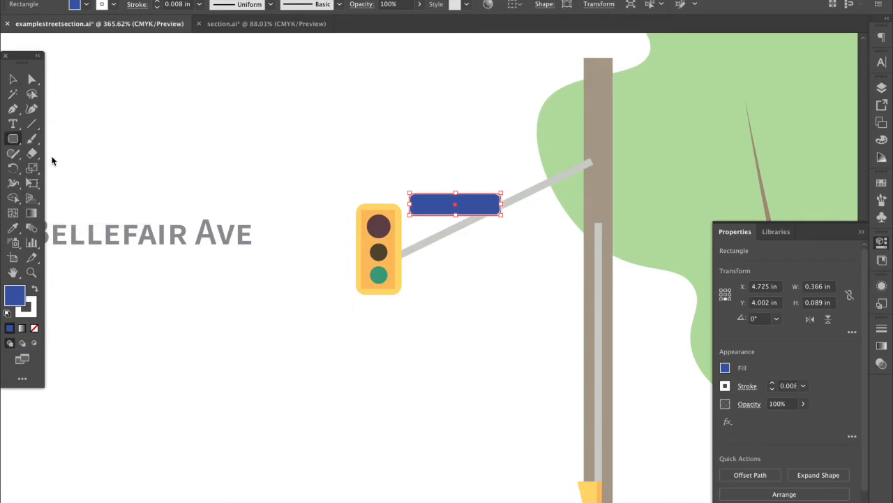
drag(322, 129, 455, 131)
click(13, 79)
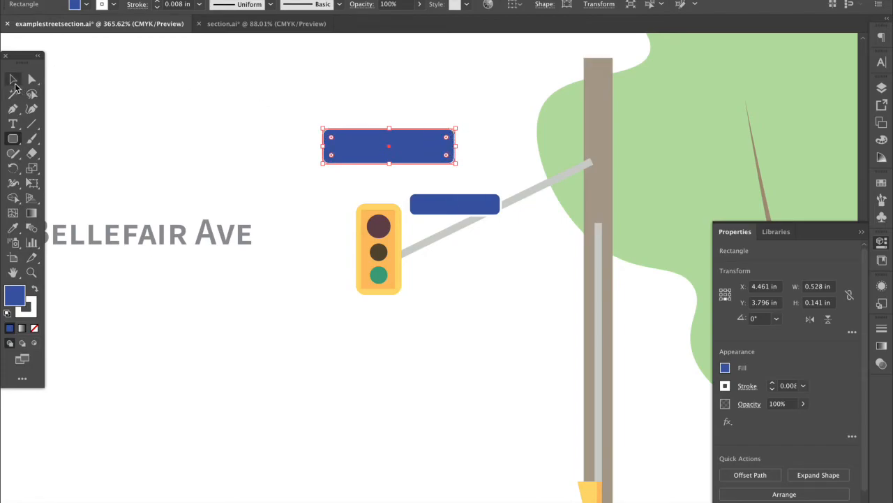
click(143, 120)
click(333, 159)
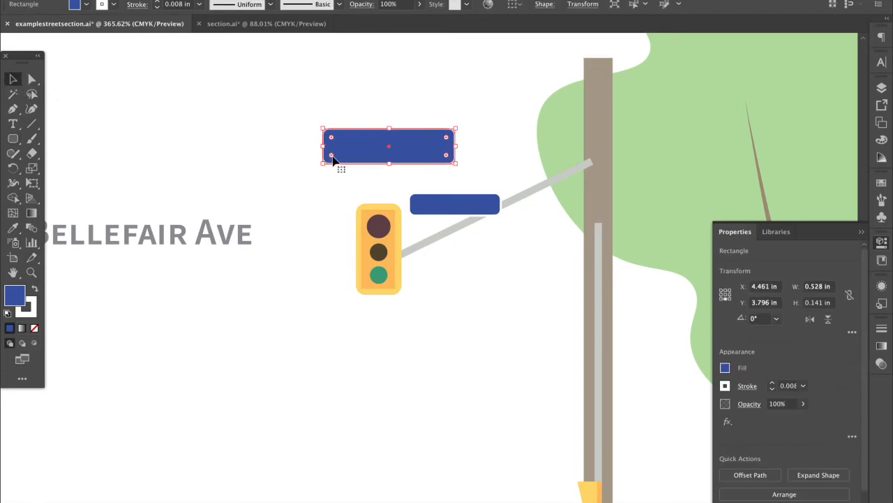
key(Delete)
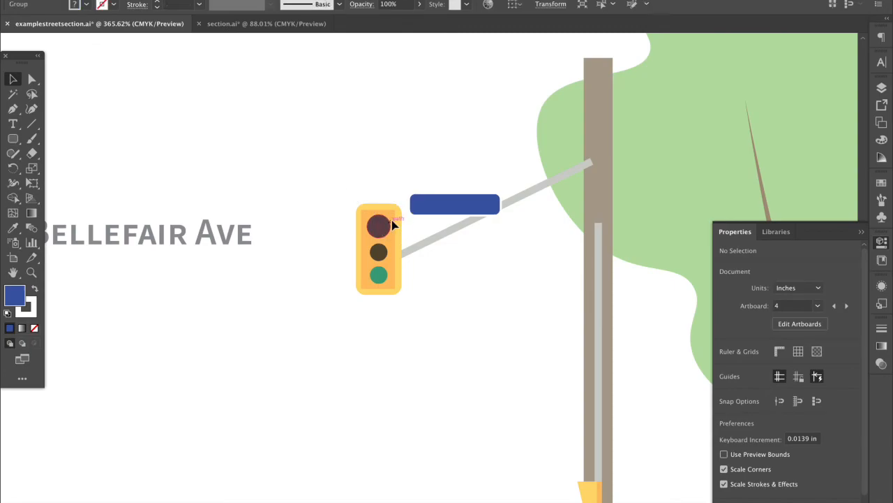
Inspect the top red signal light inside the traffic-light group, then exit the group
click(388, 230)
double_click(385, 248)
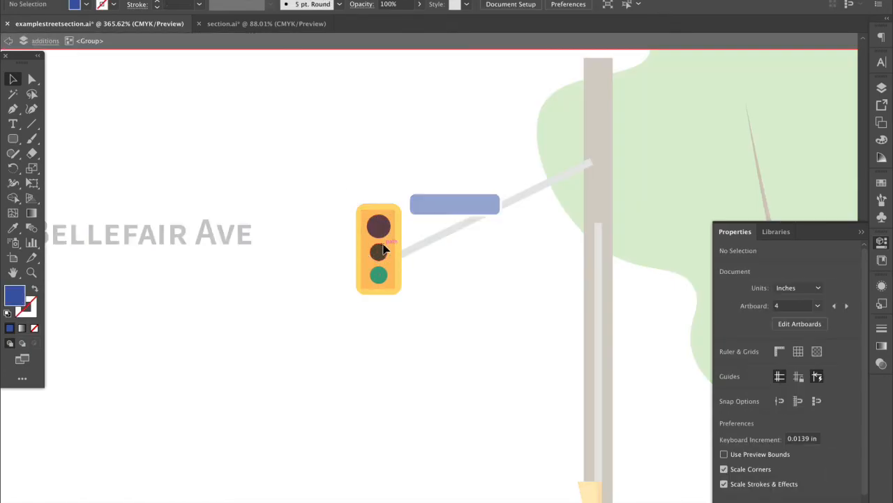
click(379, 225)
click(453, 308)
double_click(453, 307)
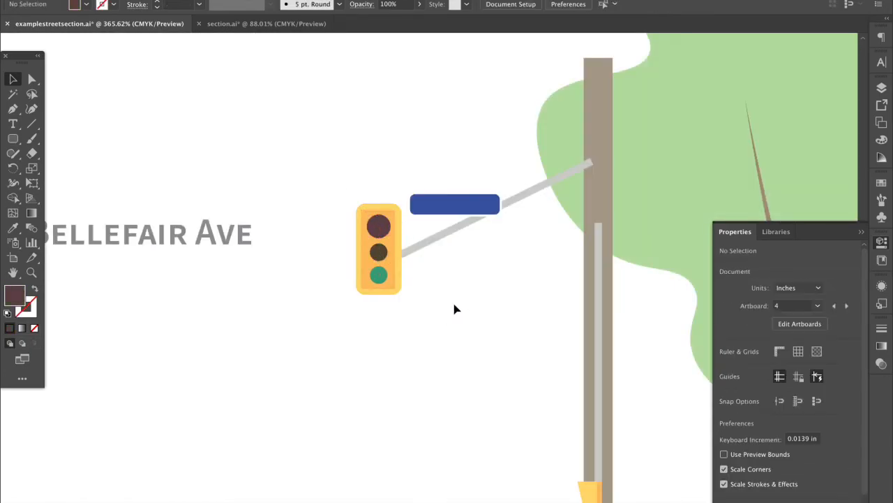
scroll(454, 309, down, 5)
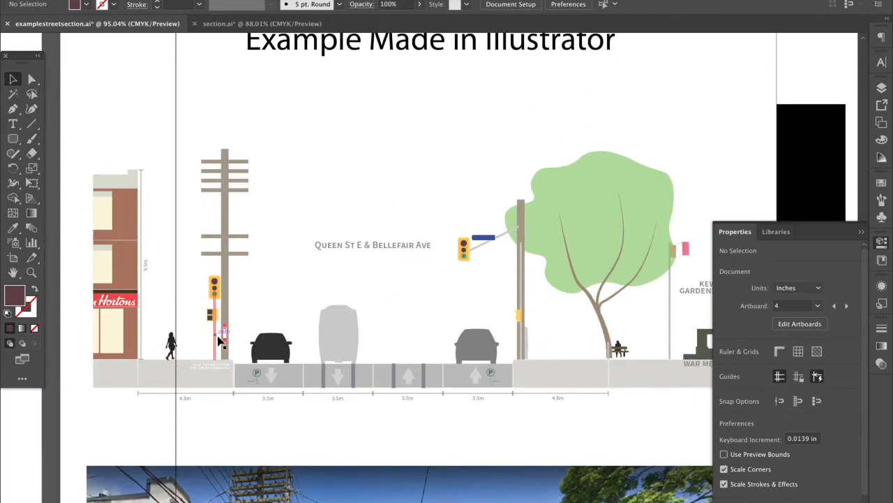
scroll(227, 348, up, 5)
scroll(228, 346, up, 6)
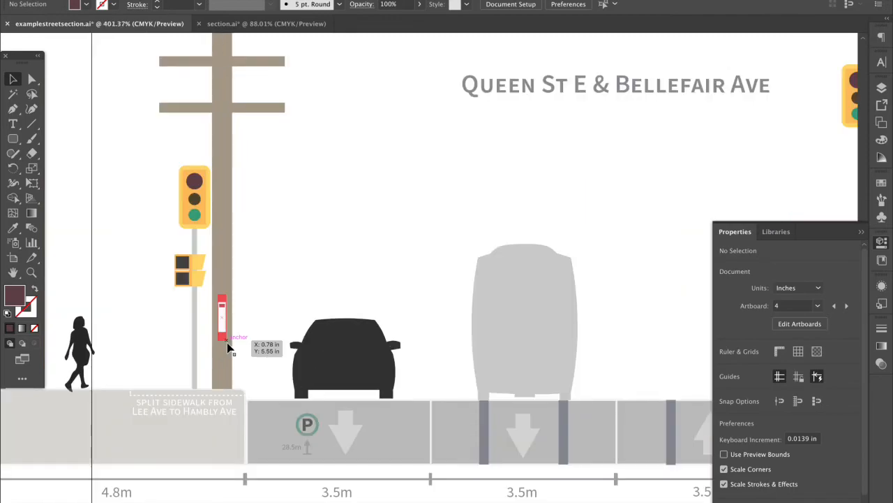
scroll(226, 302, up, 1)
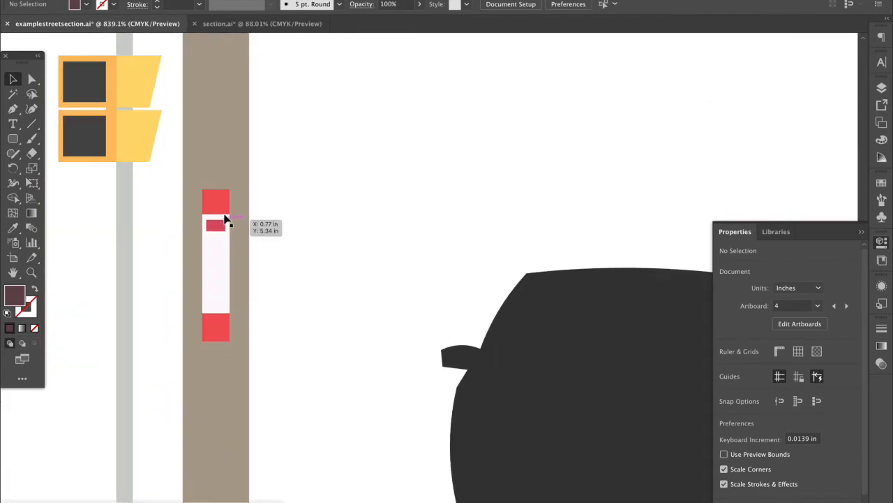
double_click(218, 208)
click(240, 263)
double_click(273, 245)
click(215, 264)
double_click(215, 264)
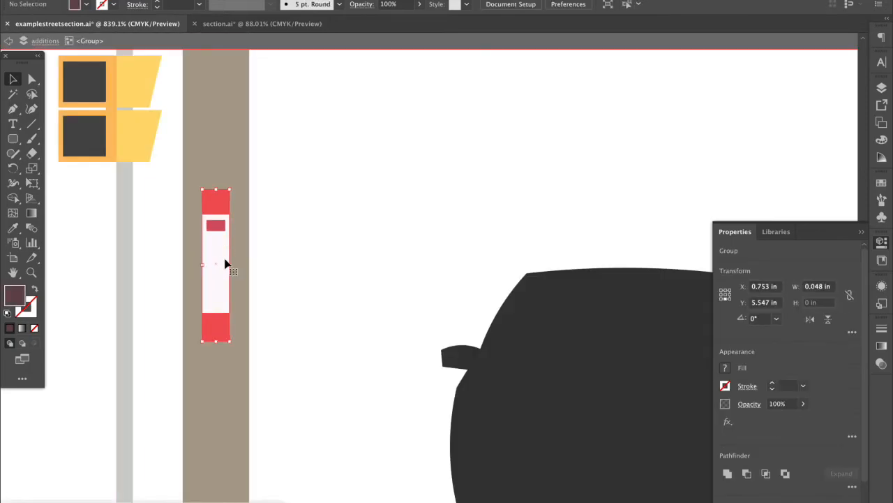
click(215, 263)
double_click(265, 240)
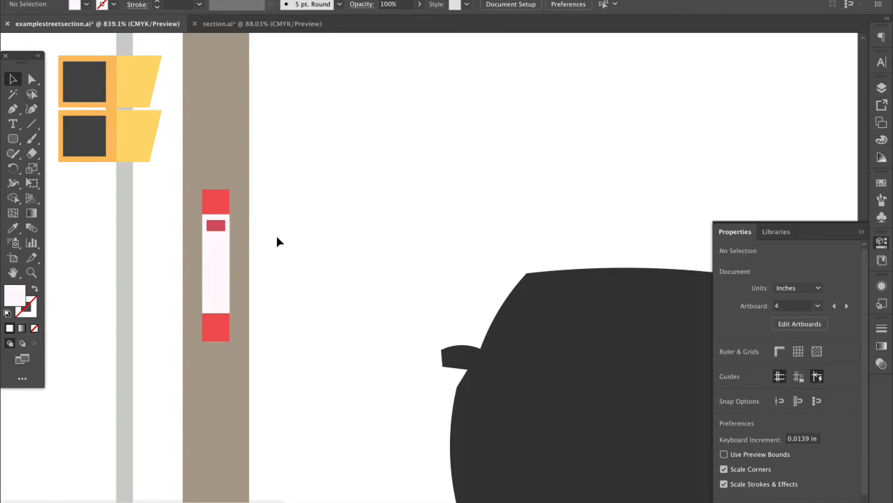
scroll(208, 303, down, 5)
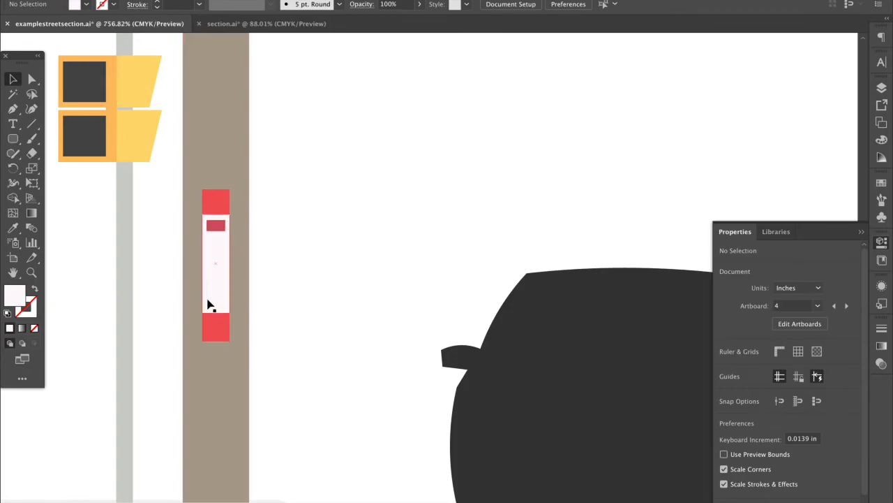
scroll(208, 304, down, 3)
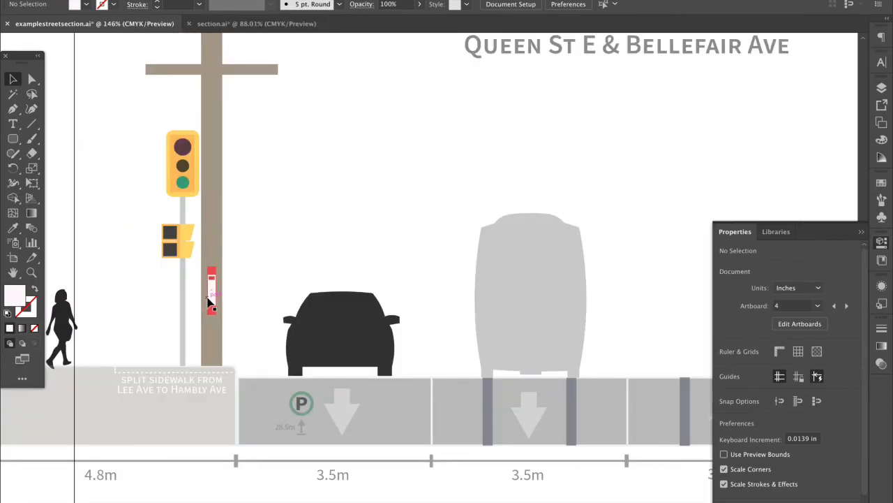
Inspect the example section by selecting and deselecting its top-right image and tree
scroll(208, 302, down, 2)
scroll(208, 302, down, 3)
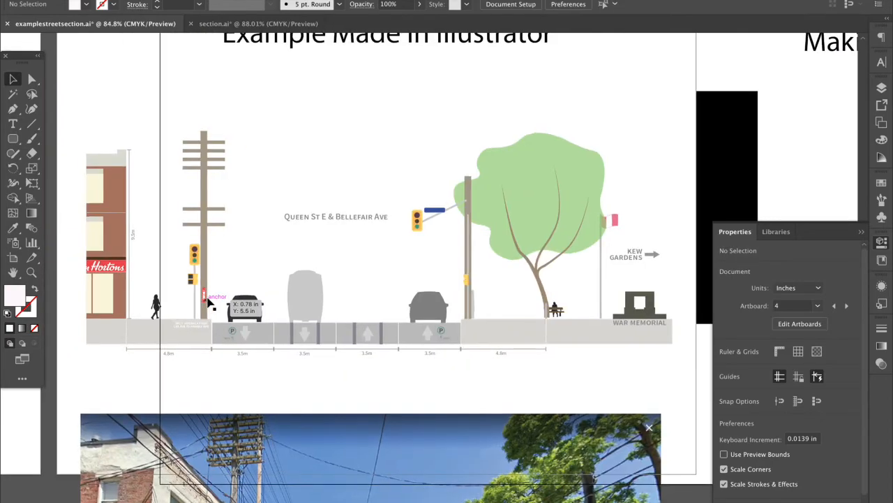
scroll(207, 302, up, 3)
scroll(208, 303, left, 2)
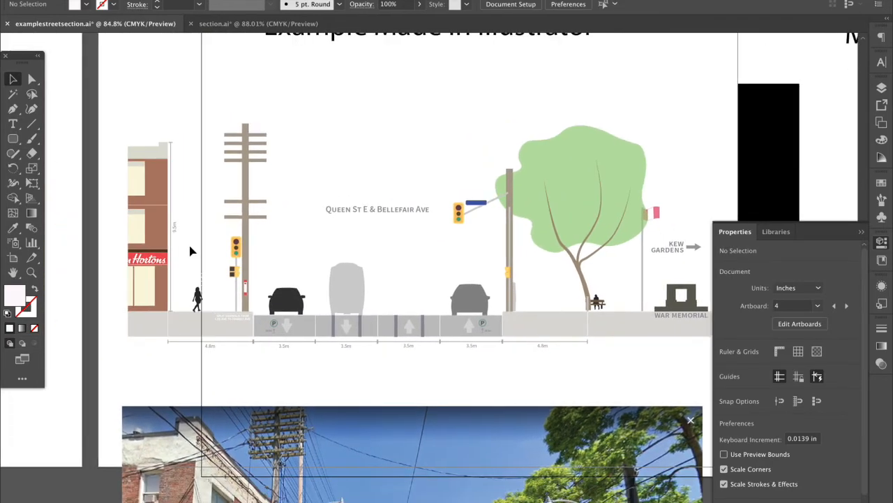
scroll(192, 251, left, 10)
scroll(193, 251, left, 10)
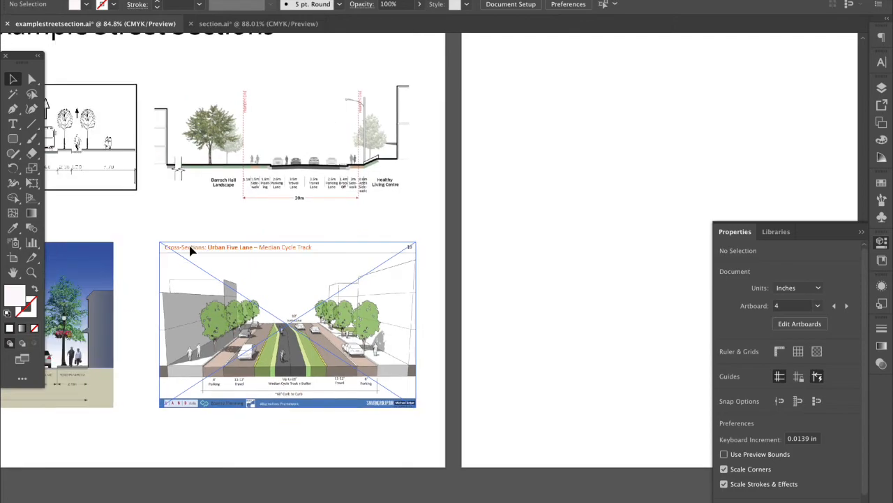
scroll(189, 246, left, 4)
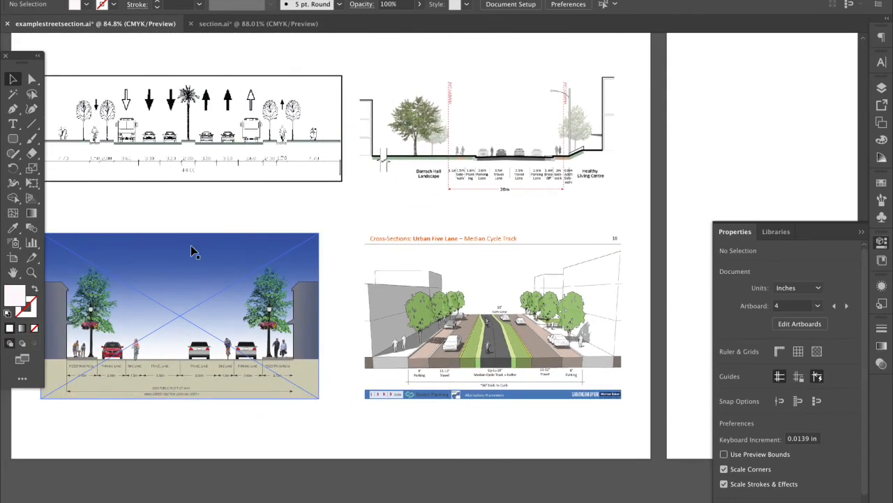
click(443, 183)
click(439, 202)
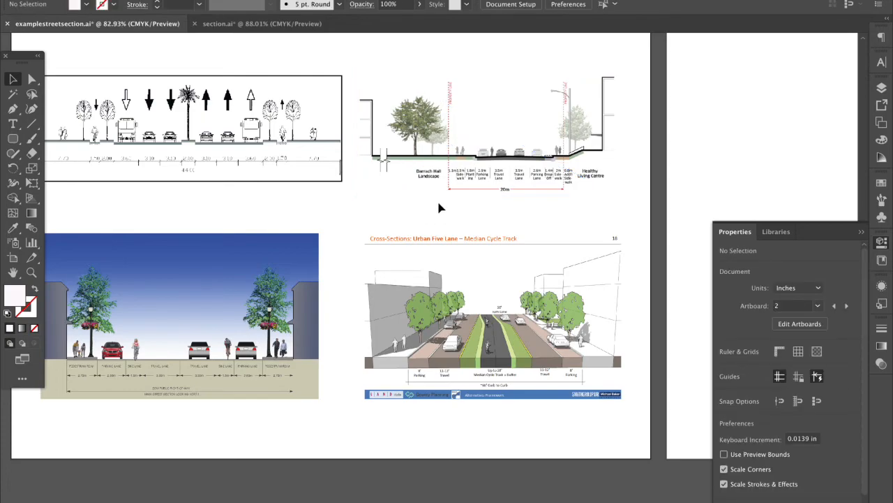
scroll(437, 199, down, 2)
scroll(493, 217, right, 1)
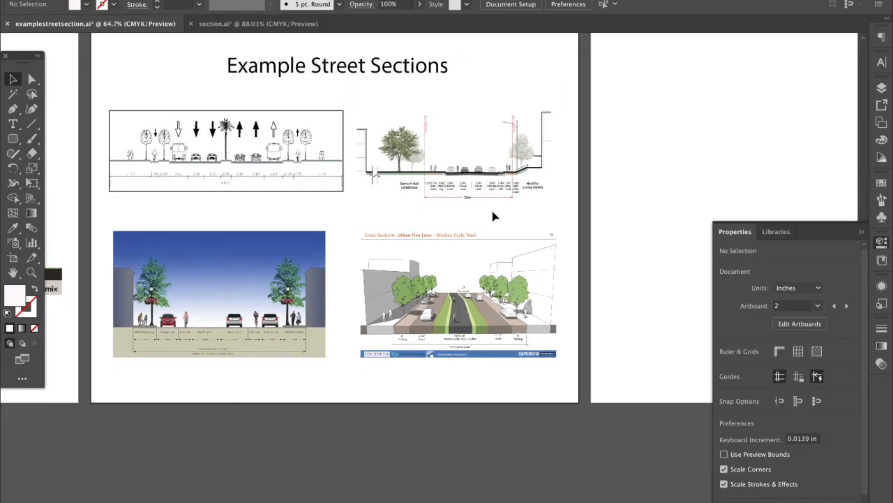
scroll(493, 217, right, 10)
scroll(493, 217, right, 4)
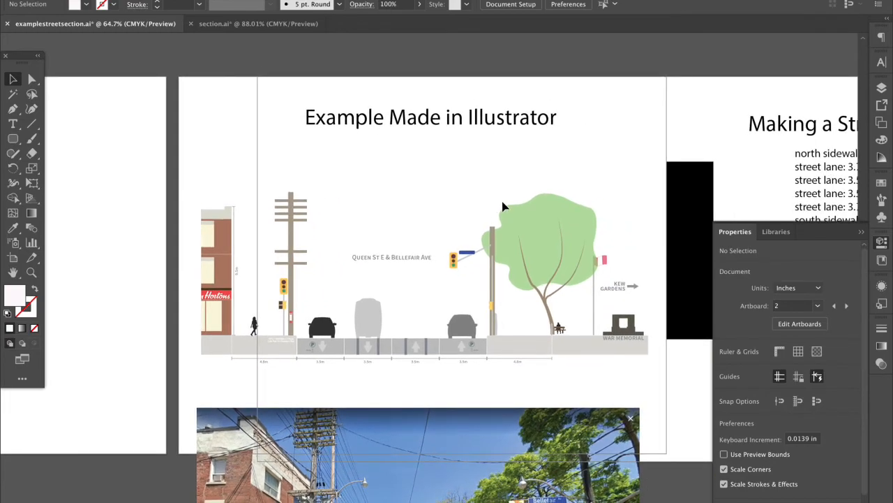
click(519, 215)
click(439, 187)
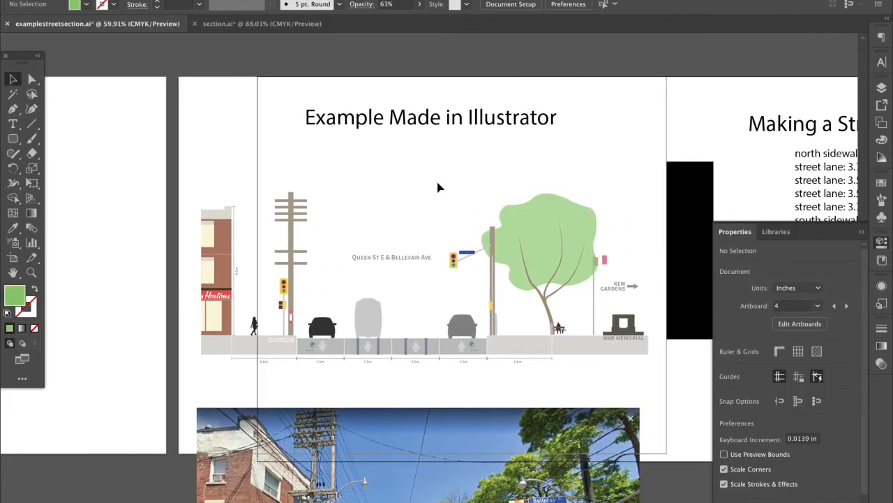
Drag the blue rectangle off the building and delete it
scroll(439, 186, down, 2)
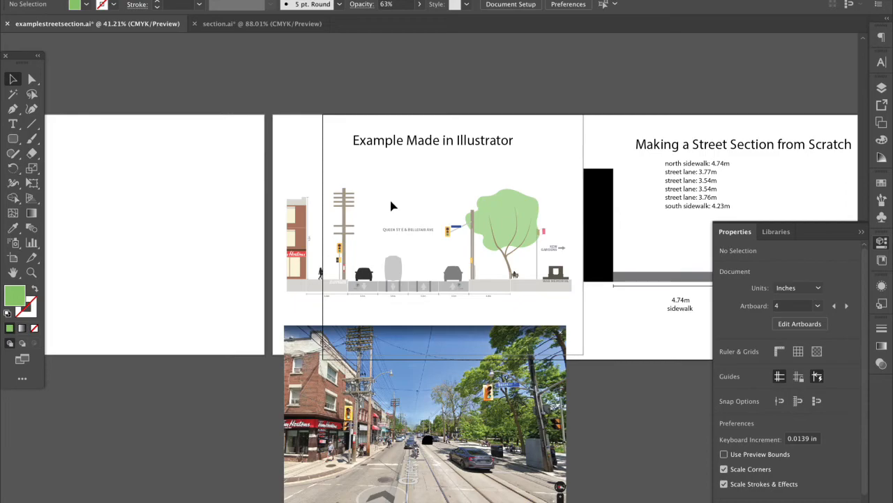
scroll(392, 206, left, 1)
scroll(391, 205, down, 6)
scroll(392, 206, left, 4)
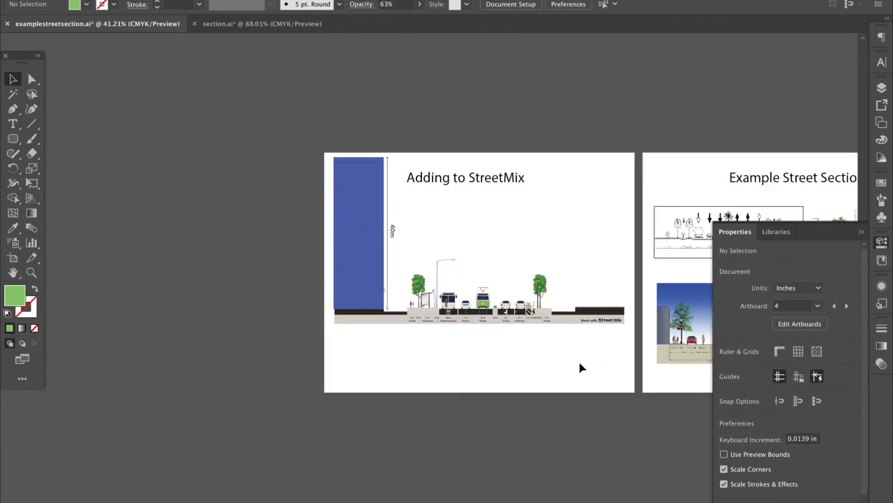
scroll(488, 309, up, 5)
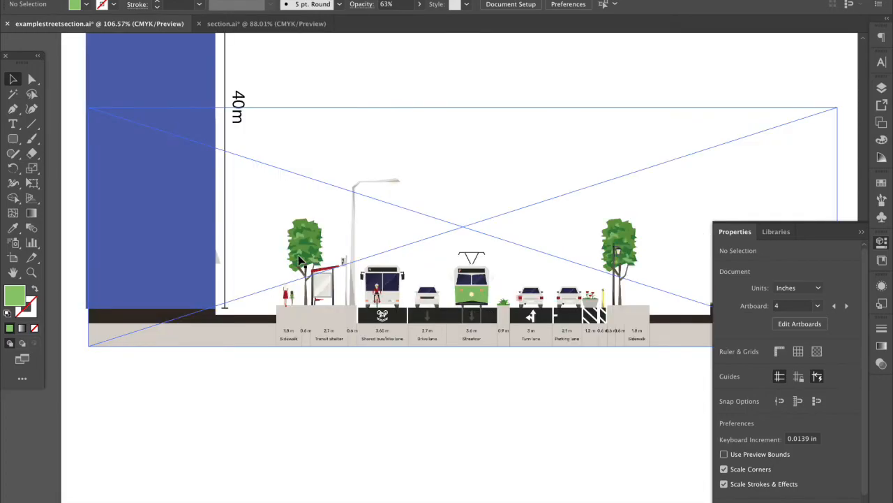
click(147, 240)
drag(147, 243, 256, 415)
key(Delete)
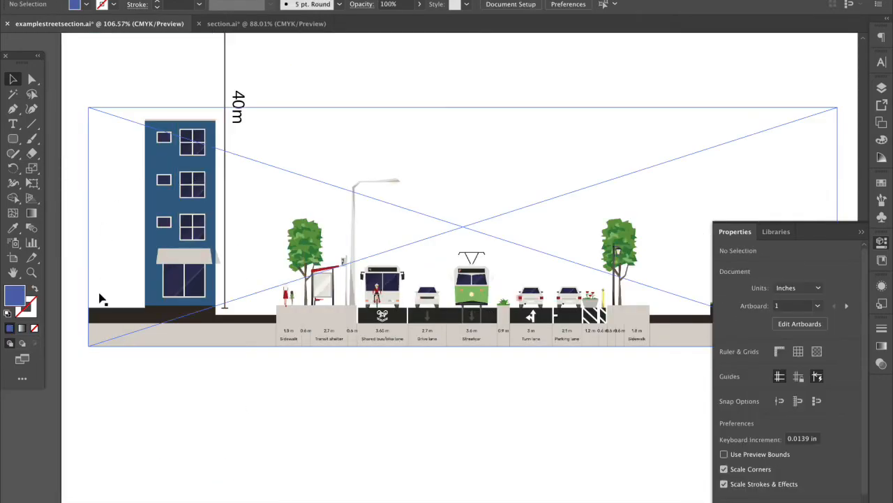
Marquee-select all objects of the from-scratch street section
scroll(276, 289, down, 4)
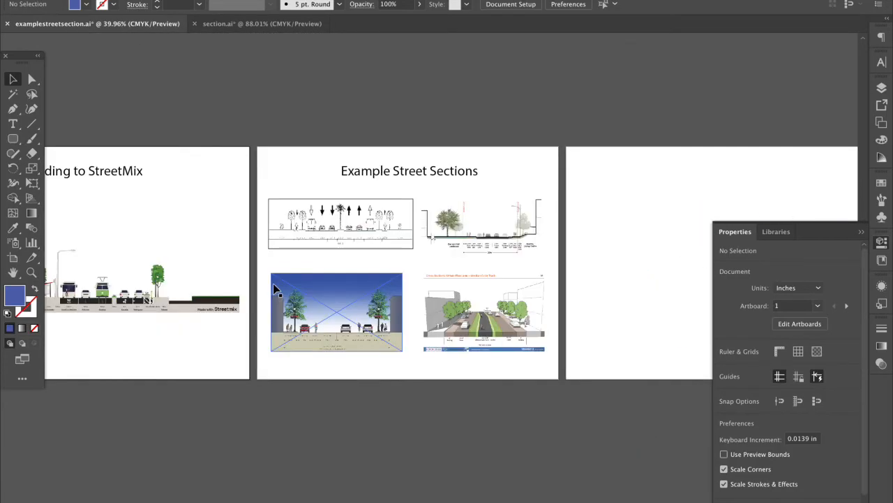
scroll(451, 321, right, 5)
scroll(450, 323, right, 15)
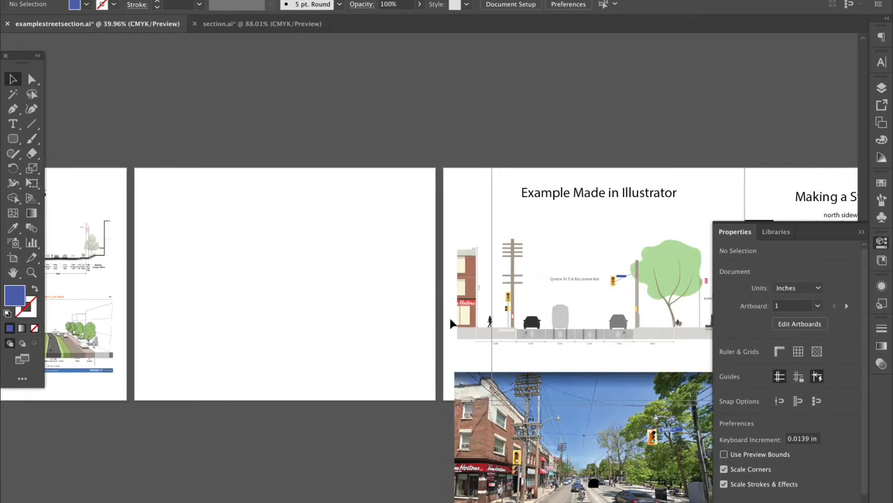
scroll(518, 358, right, 11)
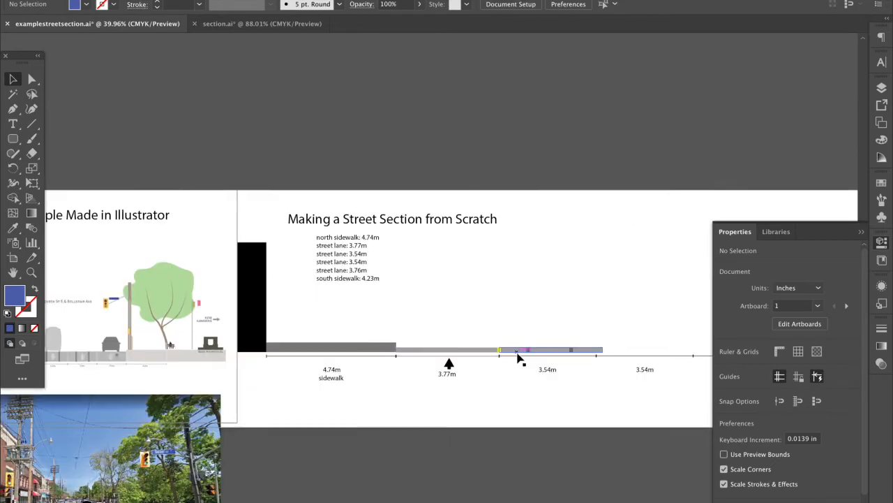
scroll(518, 358, right, 3)
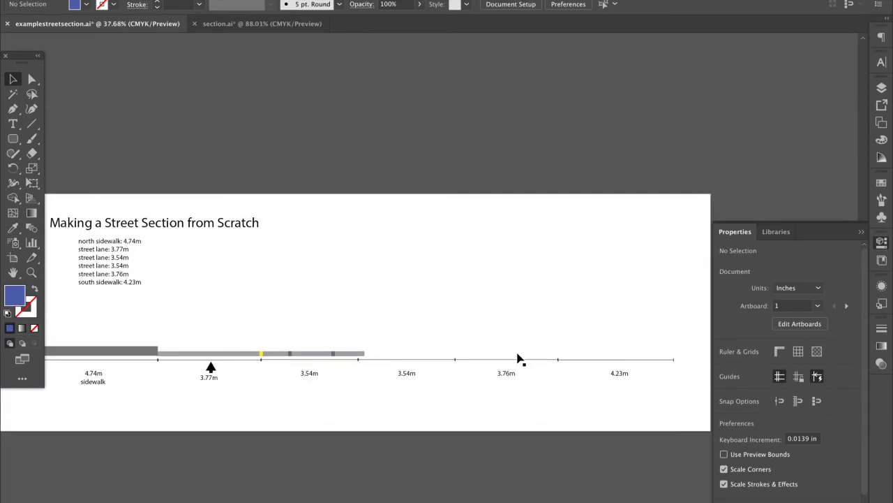
scroll(518, 358, down, 2)
scroll(513, 367, down, 2)
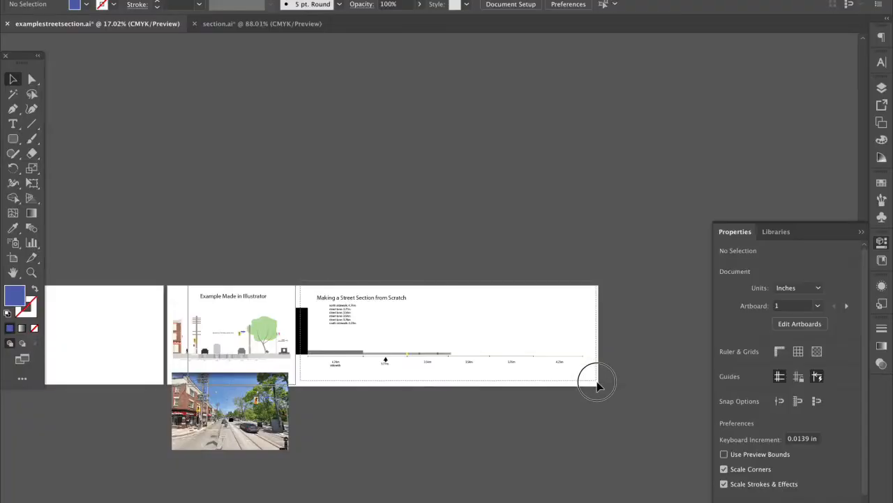
drag(588, 375, 599, 387)
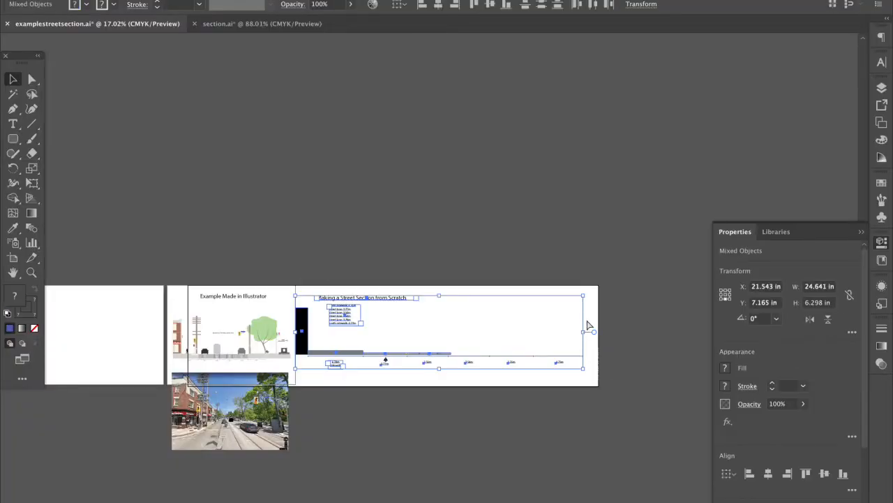
Paste a copy of the street section and scale it down proportionally
key(super+v)
drag(573, 240, 382, 221)
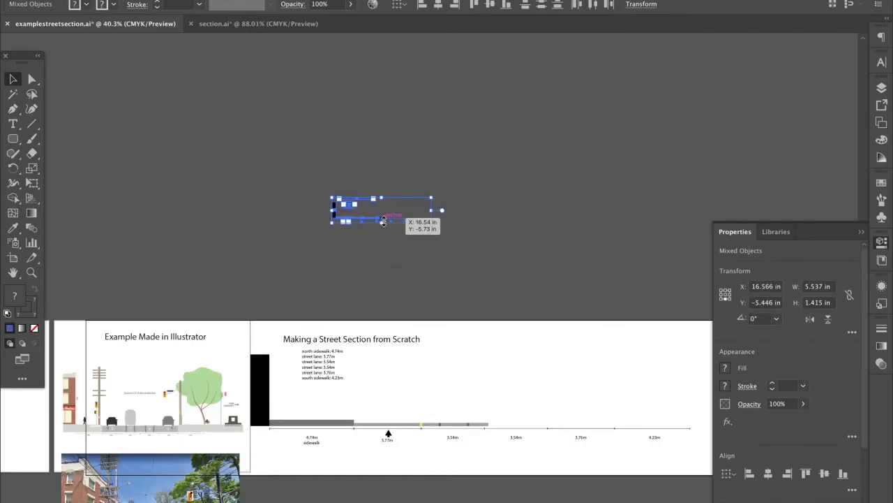
scroll(382, 221, up, 2)
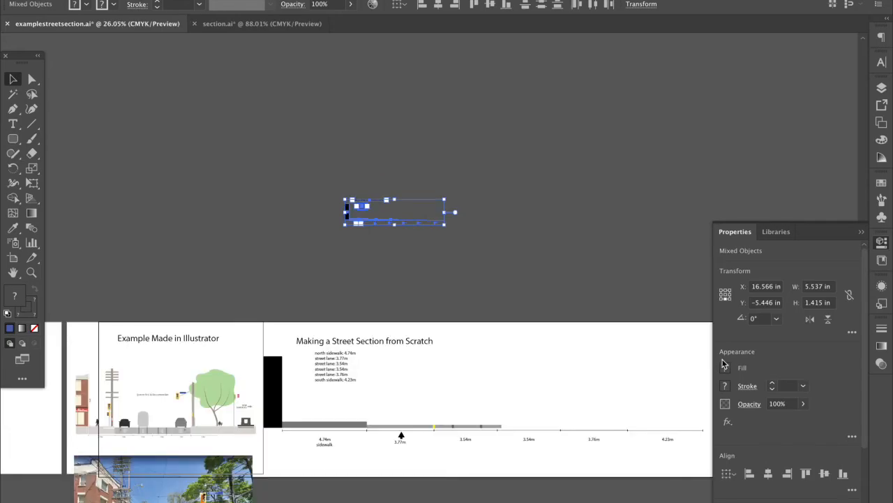
click(385, 237)
scroll(387, 194, up, 3)
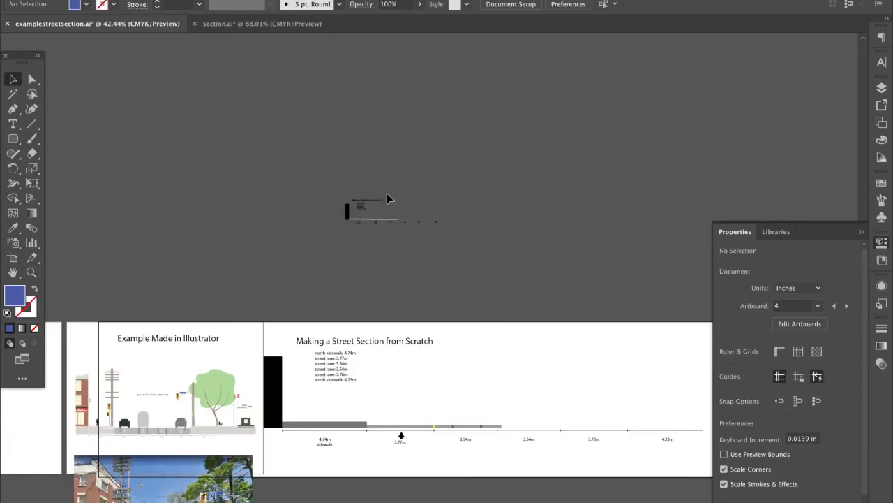
scroll(386, 193, up, 5)
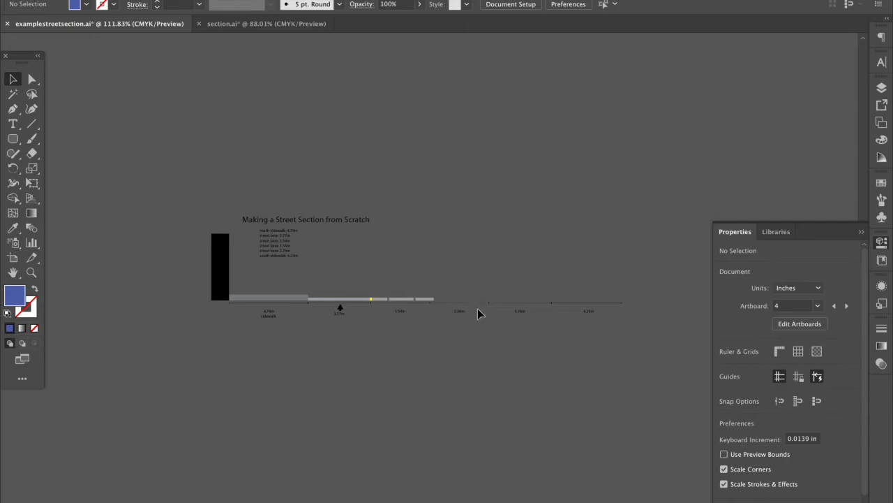
scroll(478, 314, up, 1)
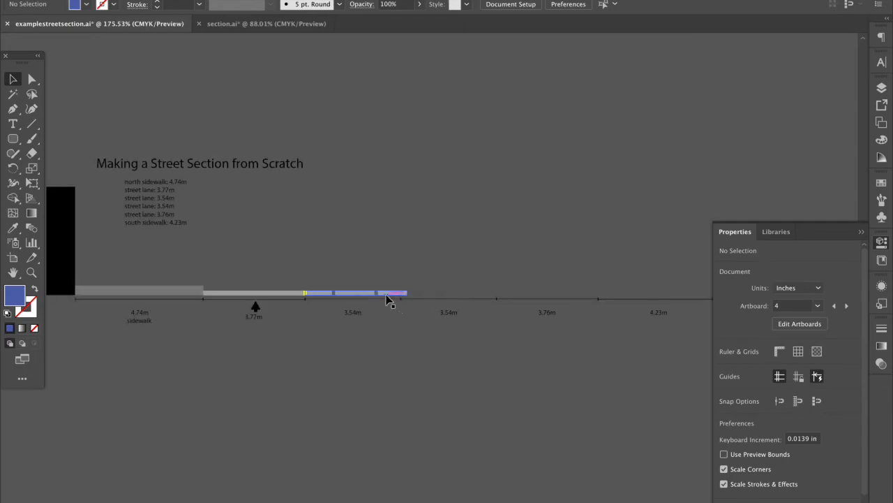
Check the lane bars, black rectangle and 4.74m label, then delete the six-line width list
click(389, 295)
click(385, 305)
click(385, 300)
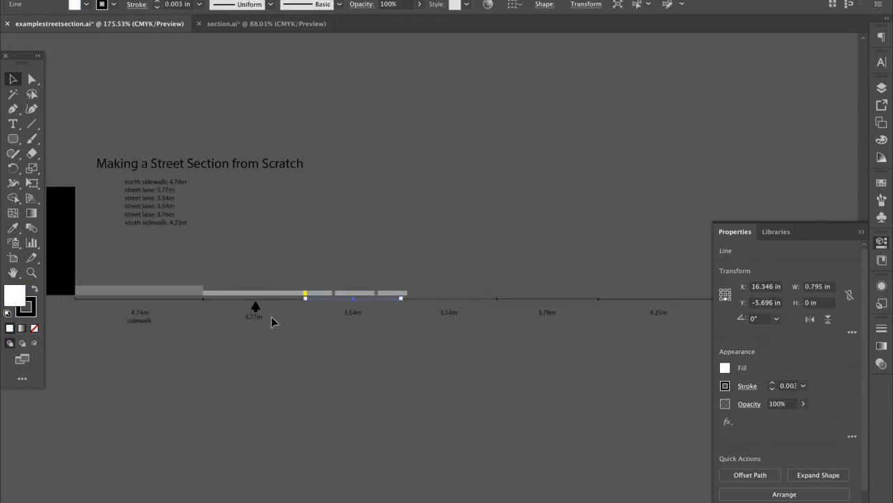
click(66, 214)
click(131, 249)
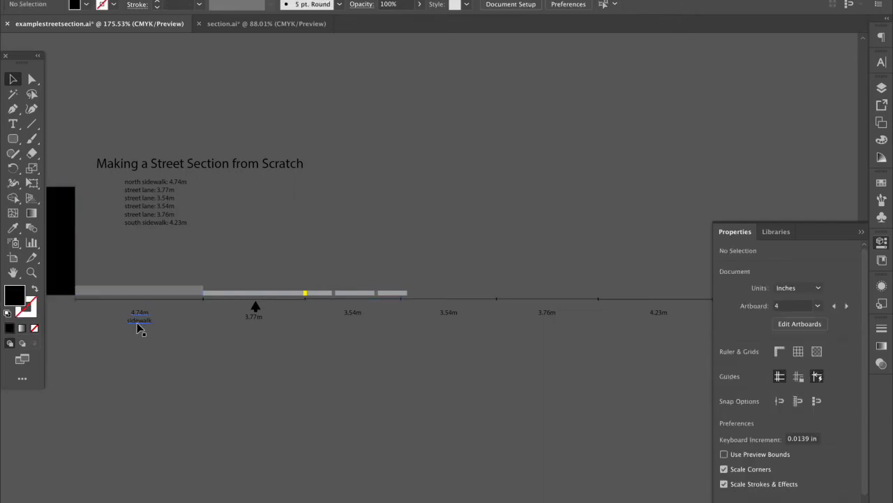
click(140, 319)
click(84, 262)
click(154, 251)
click(159, 213)
key(Delete)
Marquee-select the grey lane bar and pan toward the Example Made in Illustrator artboard
scroll(209, 248, down, 4)
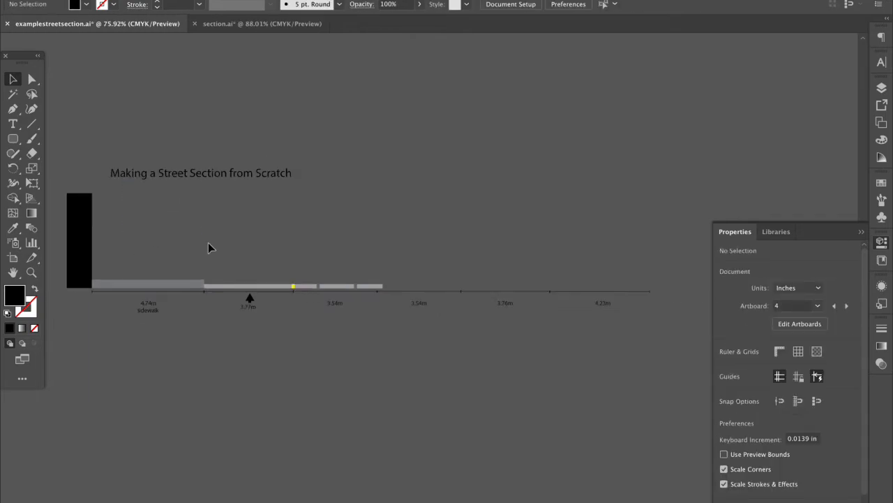
scroll(208, 245, down, 6)
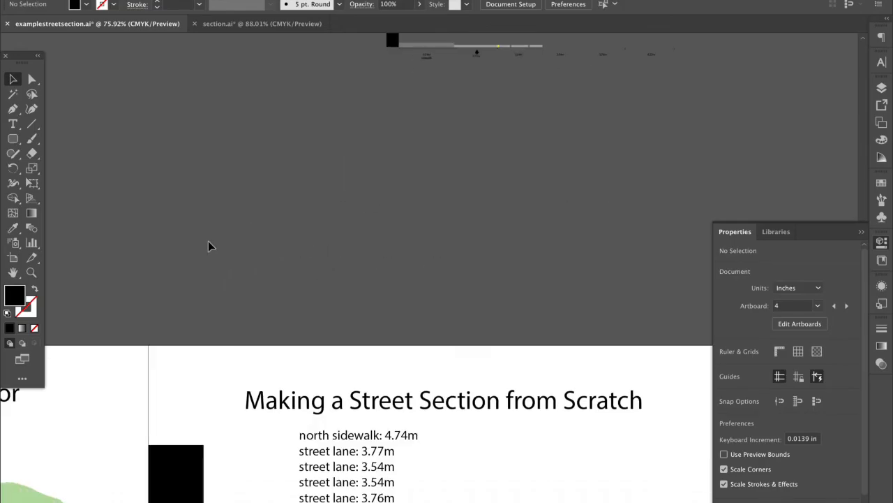
scroll(208, 246, down, 2)
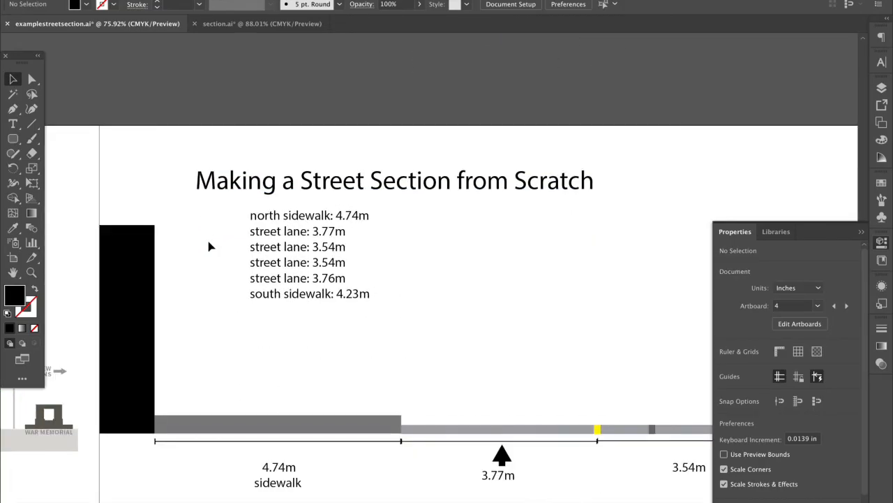
scroll(210, 246, down, 4)
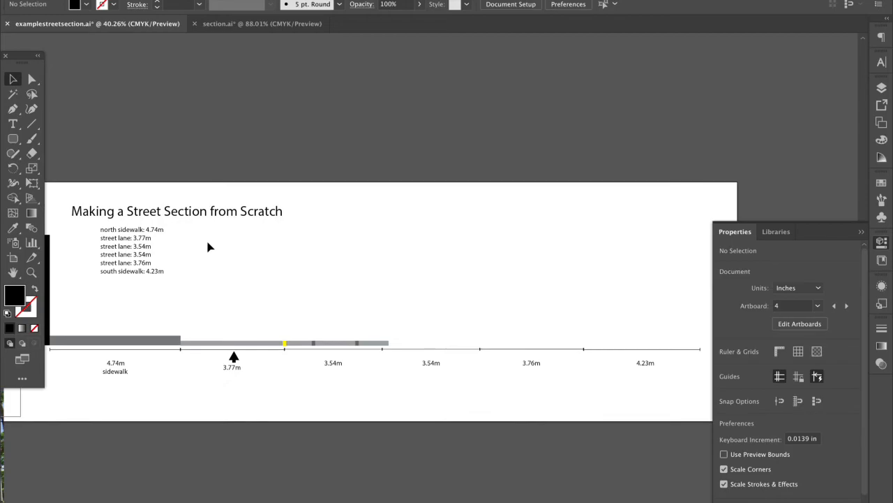
drag(389, 299, 466, 320)
scroll(343, 279, up, 2)
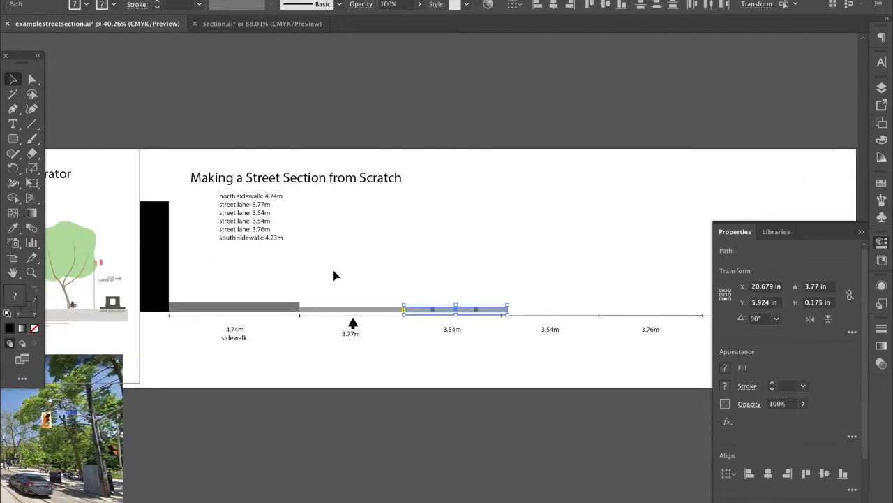
scroll(339, 278, left, 6)
scroll(170, 281, up, 2)
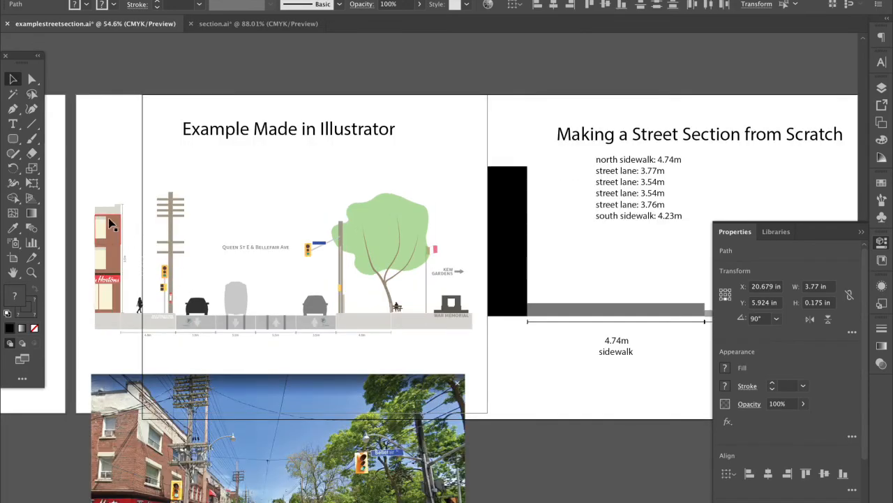
Export the selected example artwork via Export Selection as a 300 ppi PNG, Asset 1.png
click(77, 183)
drag(407, 303, 475, 345)
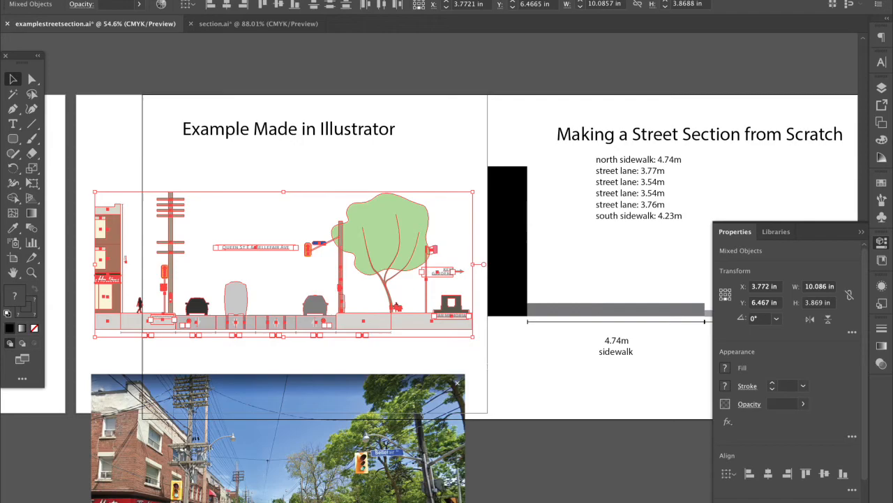
click(94, 0)
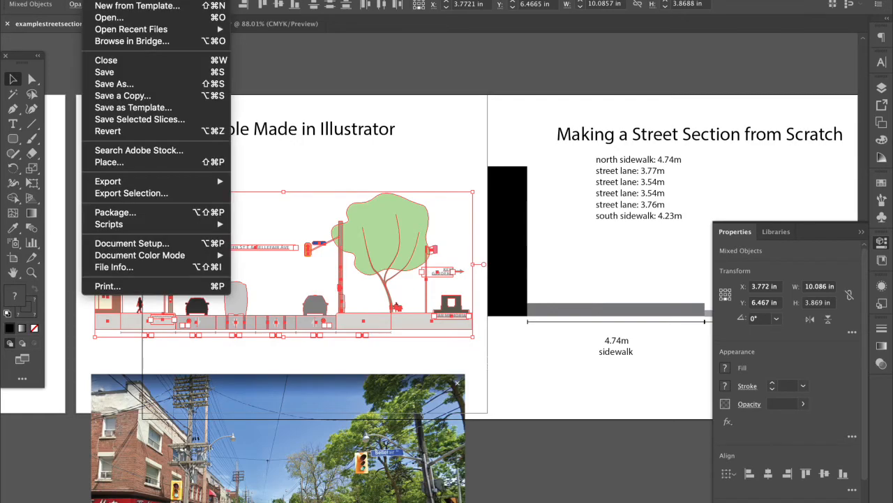
click(116, 194)
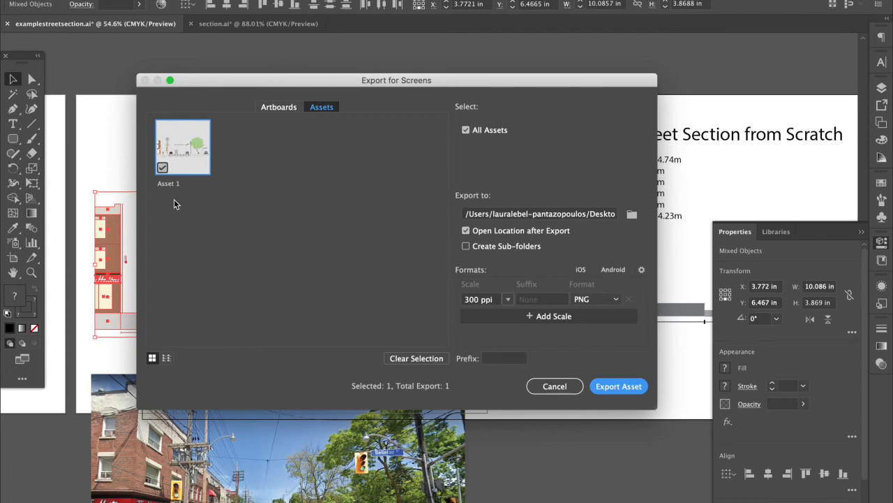
click(629, 386)
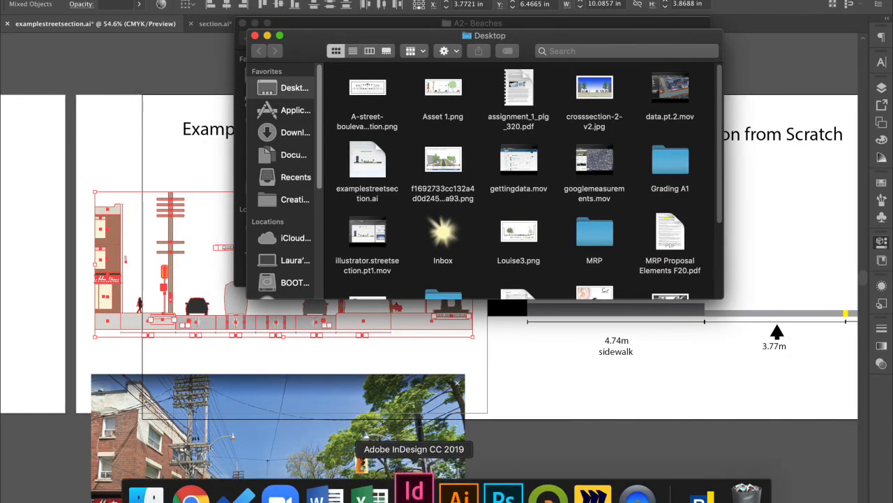
Switch to InDesign, open a2 template.indd from Home, and dismiss the missing-link alert
click(423, 305)
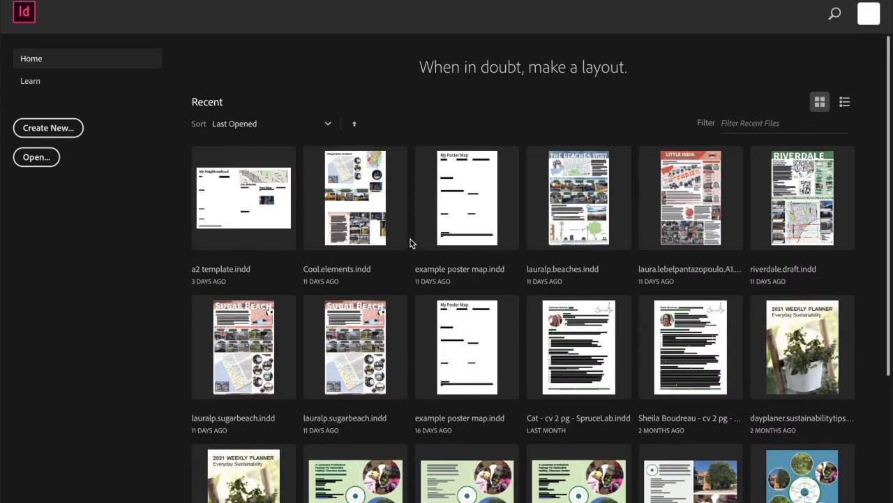
click(274, 220)
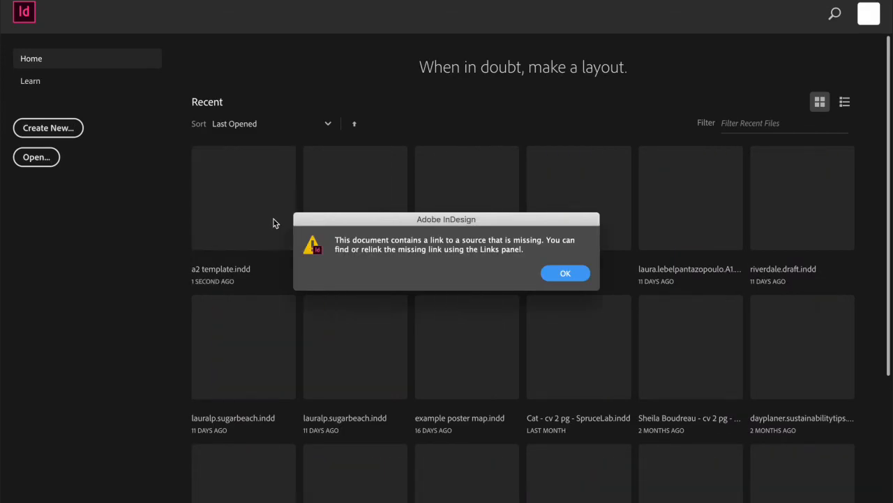
click(566, 274)
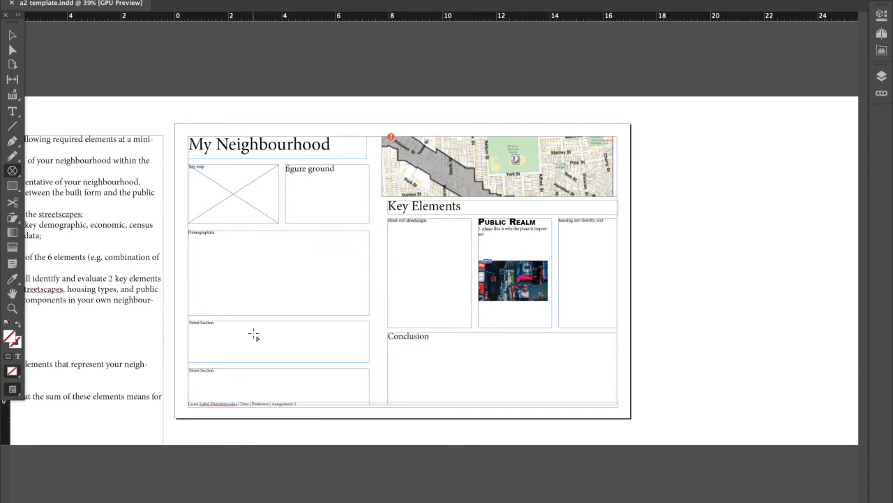
Drag Asset 1.png from the Desktop into the poster and draw it into the Street Section frame
key(ctrl+=)
key(ctrl+=)
scroll(253, 335, down, 3)
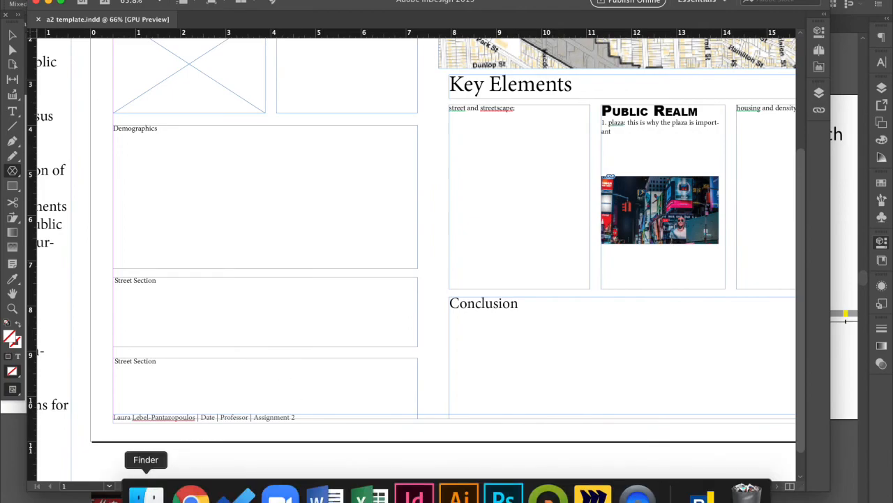
click(143, 492)
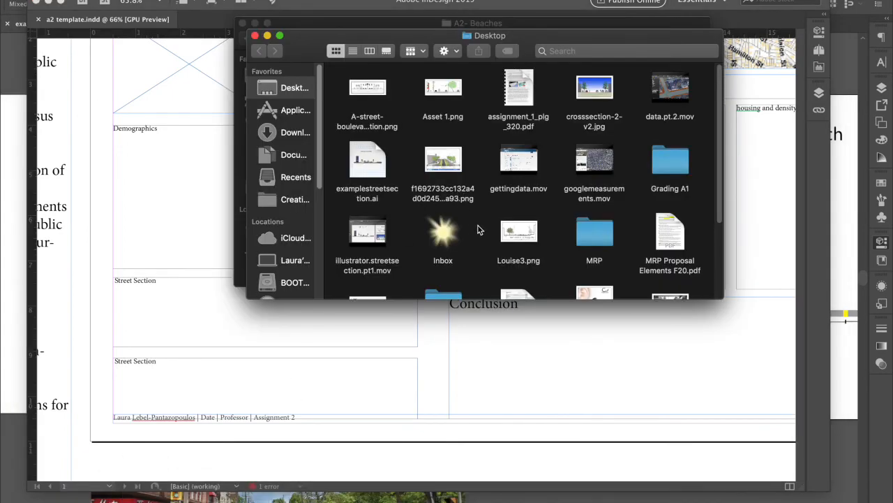
scroll(479, 230, down, 1)
click(451, 75)
drag(451, 74, 426, 339)
drag(114, 275, 419, 326)
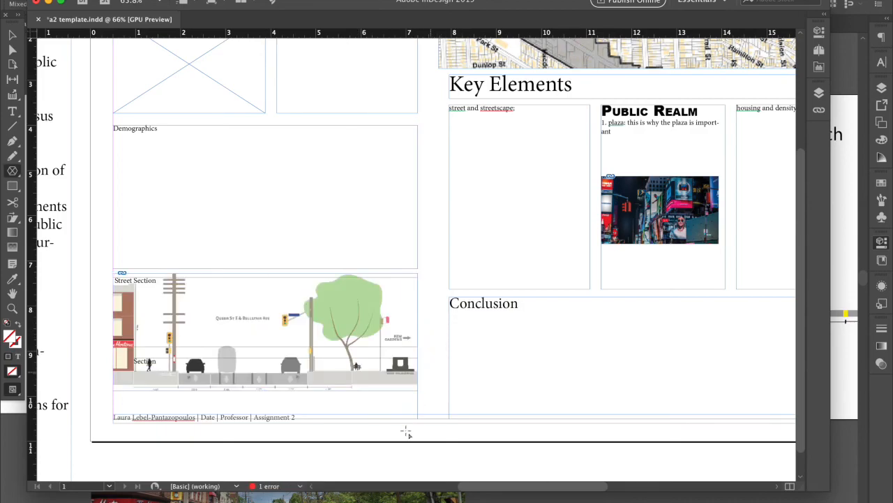
Dismiss the stray polygon settings, move the image frame up and shrink the image inside it
scroll(402, 434, down, 2)
key(super+equal)
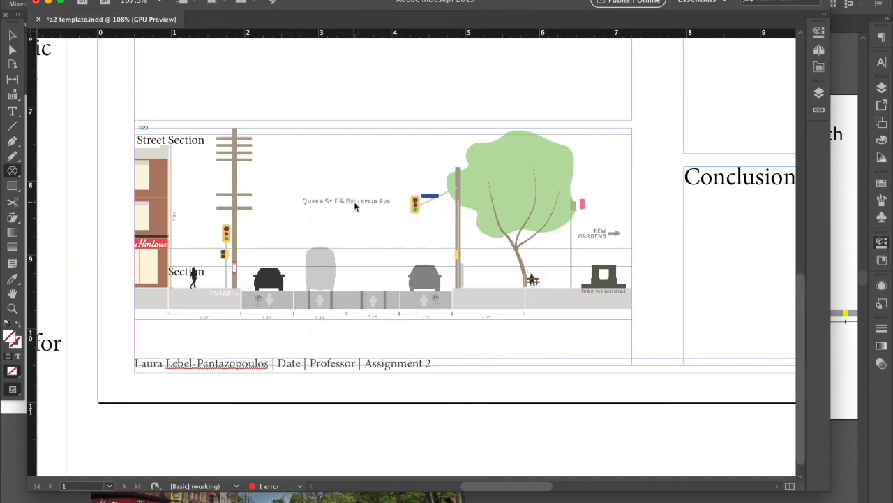
click(354, 206)
click(522, 204)
click(12, 35)
drag(326, 208, 326, 162)
drag(383, 272, 349, 257)
click(367, 259)
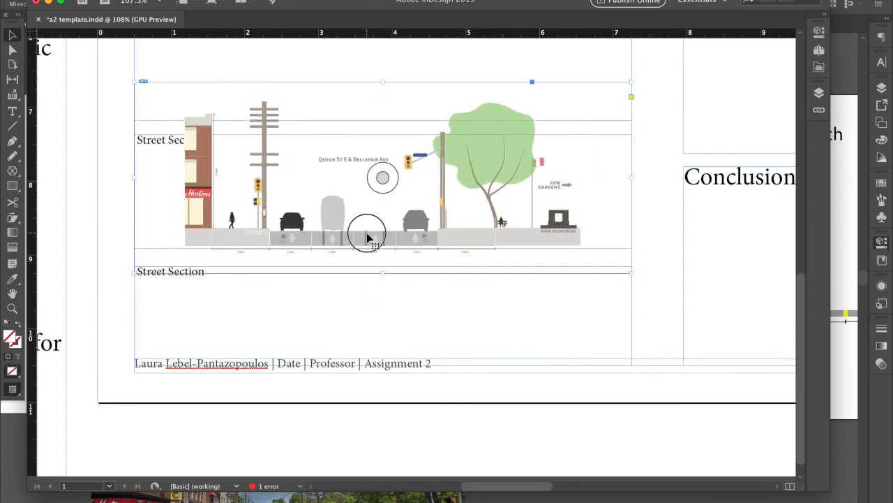
Reposition the street section image frame and reselect it
scroll(346, 303, up, 3)
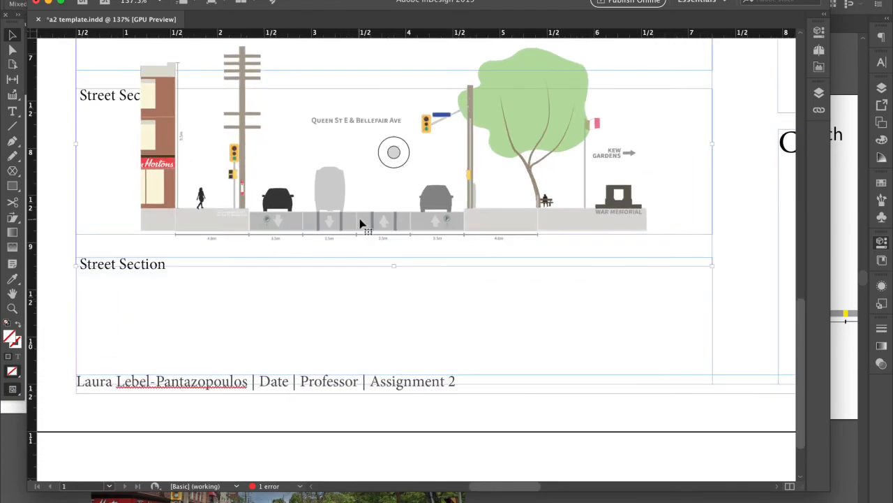
scroll(360, 223, up, 2)
scroll(360, 223, down, 2)
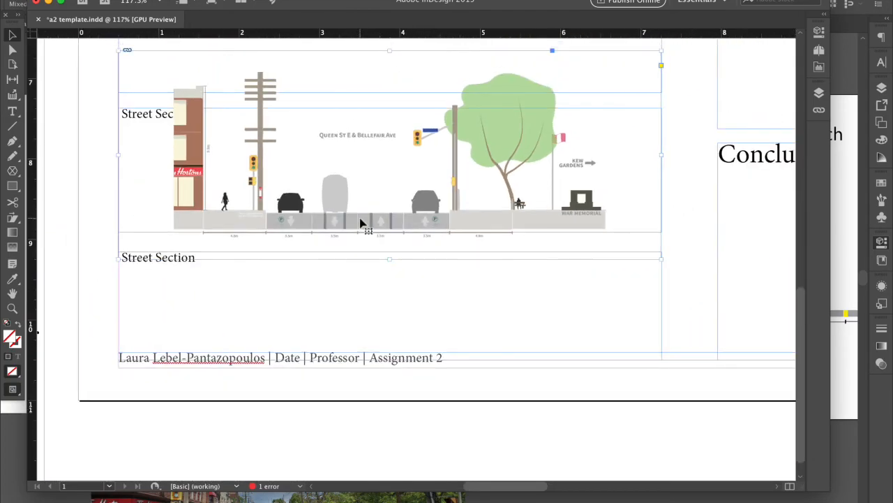
drag(362, 211, 364, 211)
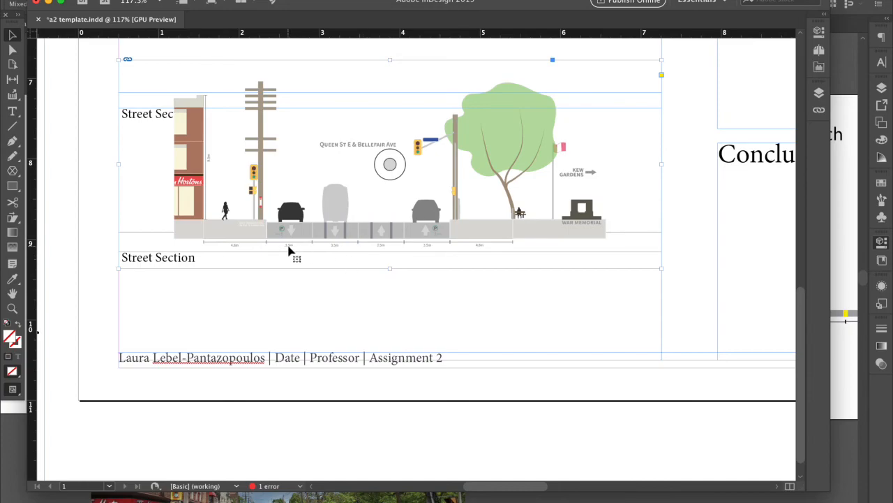
click(305, 296)
click(323, 207)
Undo and redo the last change to restore the image, then dismiss the frame's options menu
scroll(291, 228, up, 3)
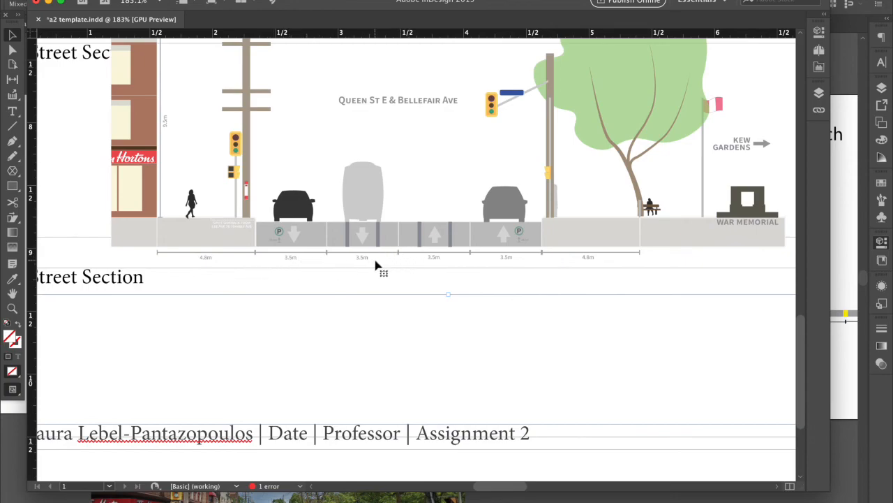
scroll(375, 265, down, 2)
scroll(375, 265, down, 2)
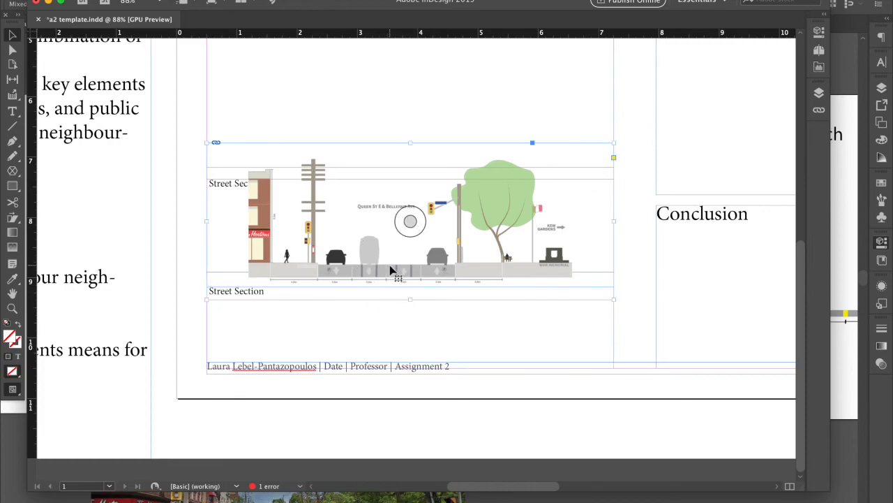
click(391, 347)
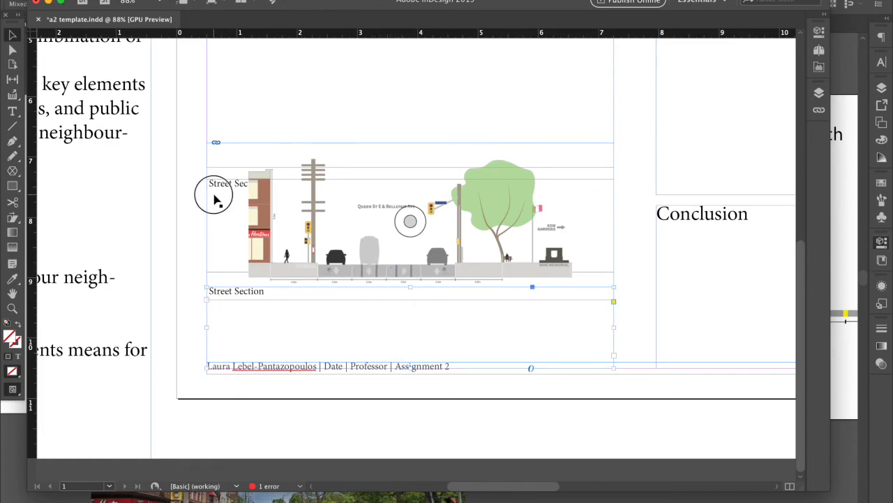
key(super+z)
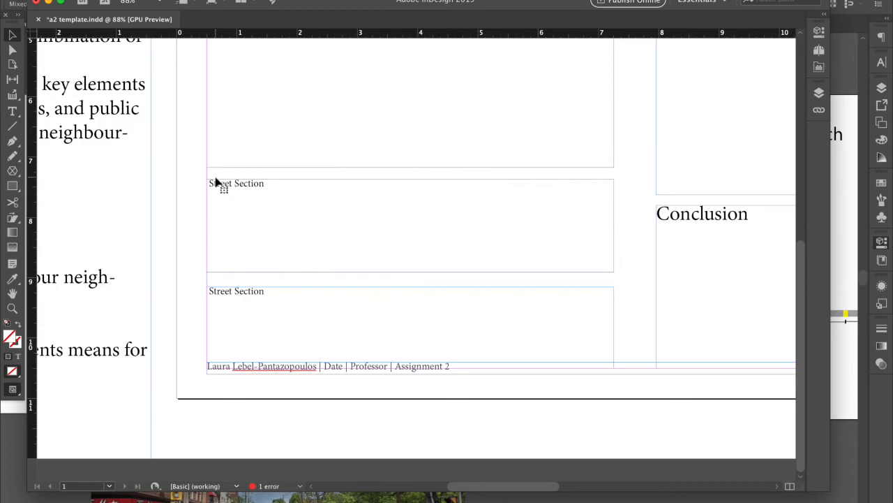
key(super+shift+z)
right_click(396, 236)
click(389, 264)
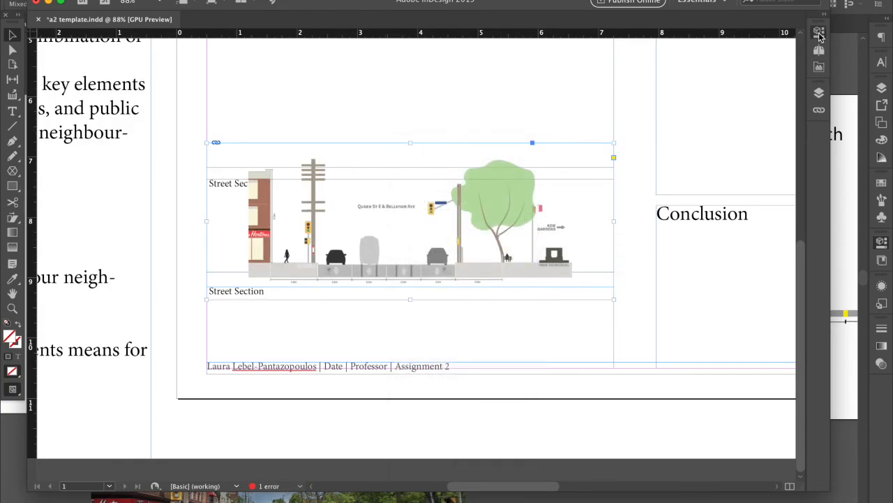
Give the image frame a 1 pt outline, crop its left side and move it up-left
click(819, 31)
click(717, 162)
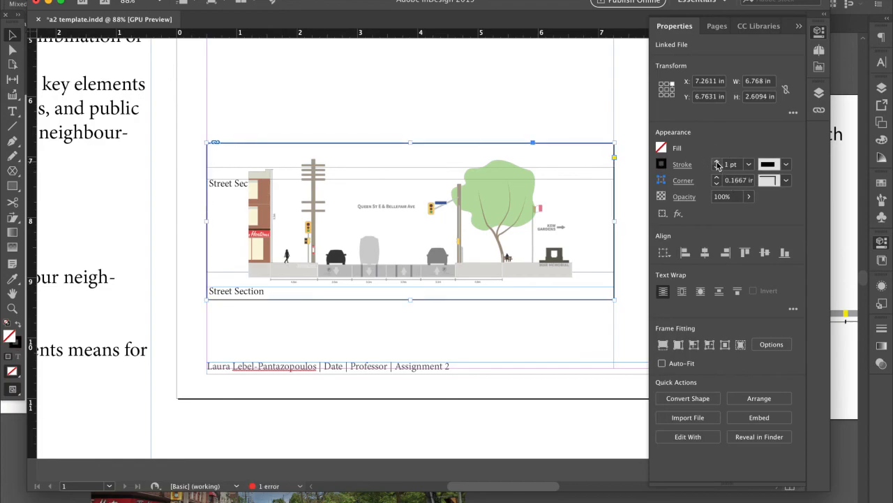
drag(207, 223, 241, 223)
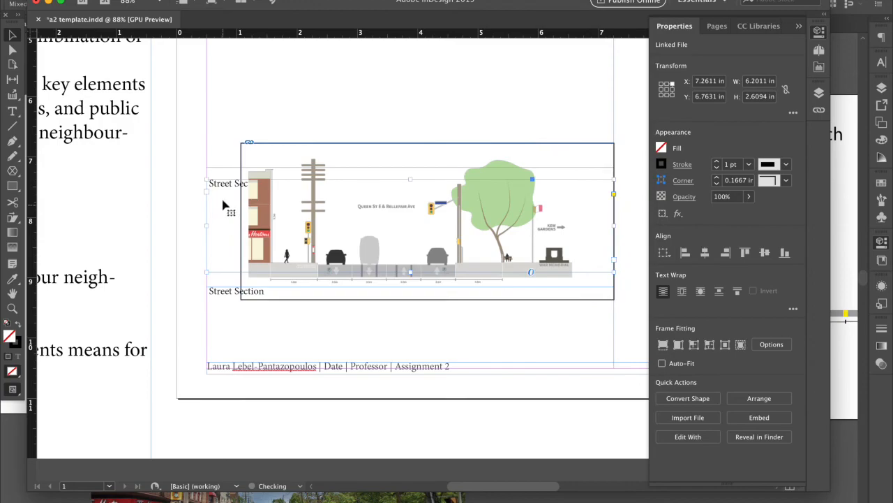
click(224, 204)
drag(249, 199, 220, 205)
Crop the frame's right and top edges, then nudge it left and slightly up
drag(585, 207, 544, 210)
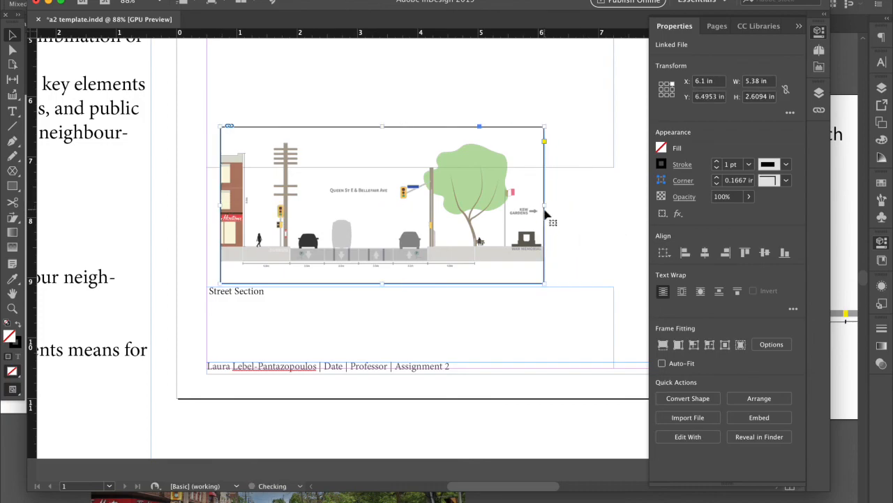
drag(382, 127, 383, 130)
drag(474, 265, 460, 264)
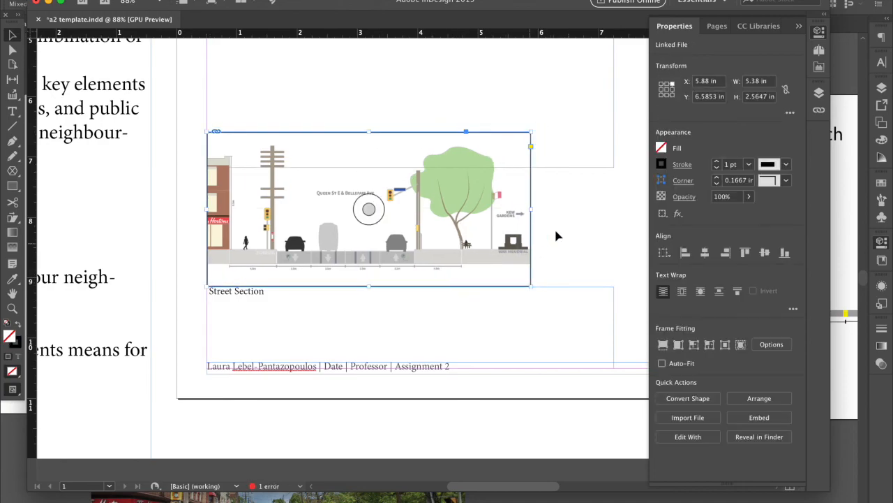
drag(488, 237, 489, 234)
click(552, 258)
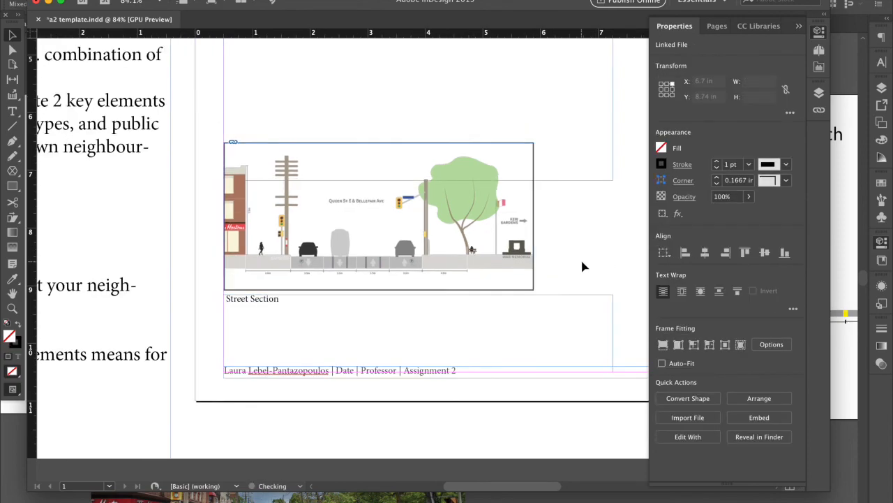
scroll(584, 265, down, 5)
click(482, 300)
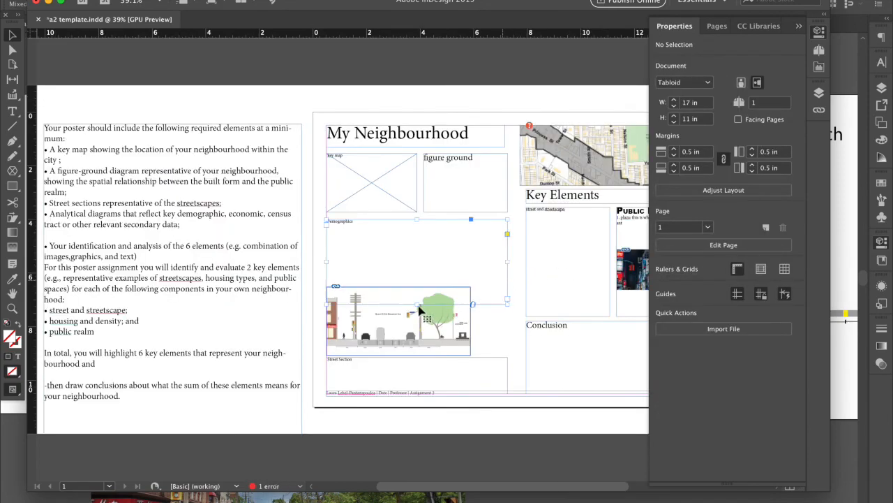
Select the street-section image frame and crop the empty space off its top
click(417, 307)
click(502, 312)
click(438, 323)
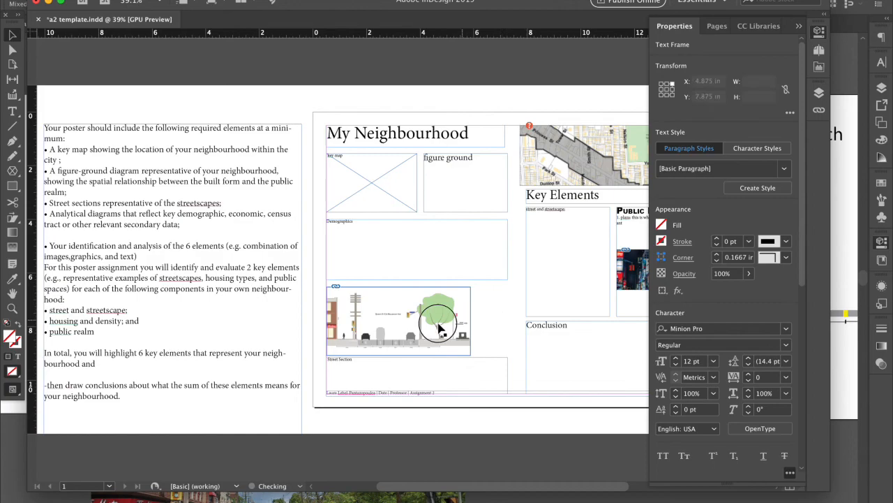
click(488, 330)
click(460, 329)
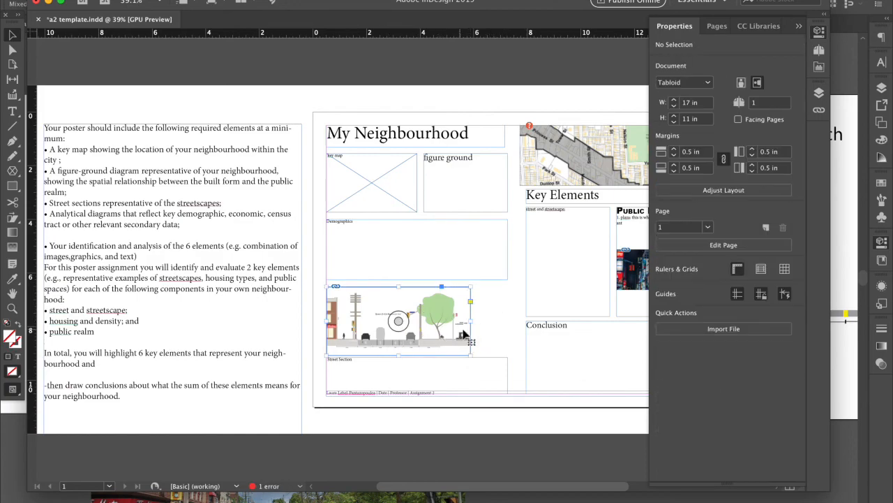
click(503, 333)
click(398, 321)
click(398, 288)
drag(398, 288, 398, 294)
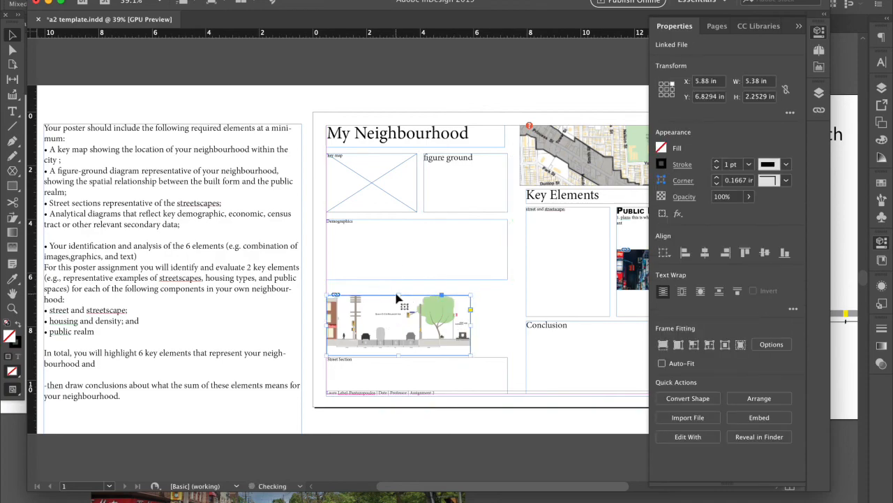
click(487, 316)
Crop the image's bottom and centre it over the Street Section box, then check placement
scroll(359, 226, up, 3)
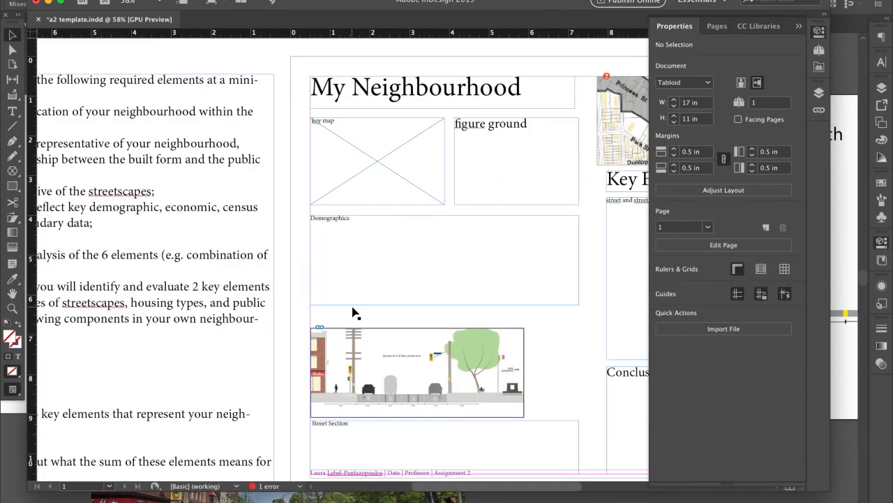
scroll(353, 312, down, 5)
click(394, 339)
drag(394, 347, 434, 321)
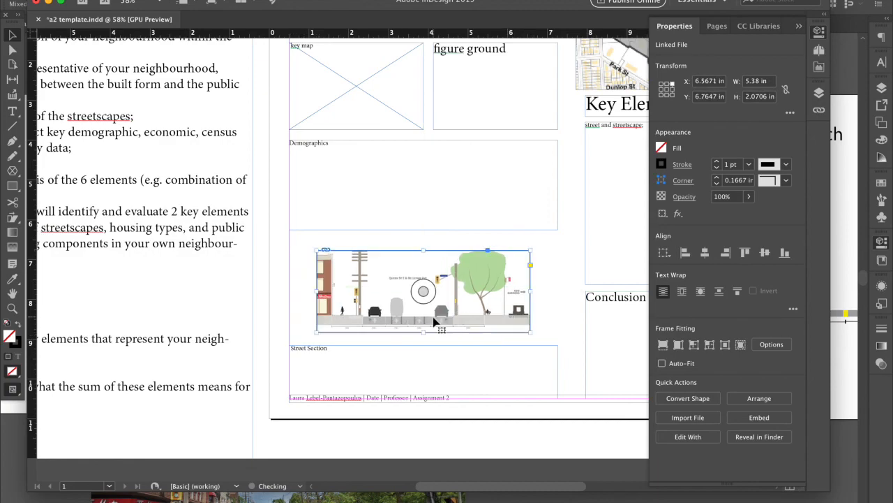
click(551, 312)
click(513, 314)
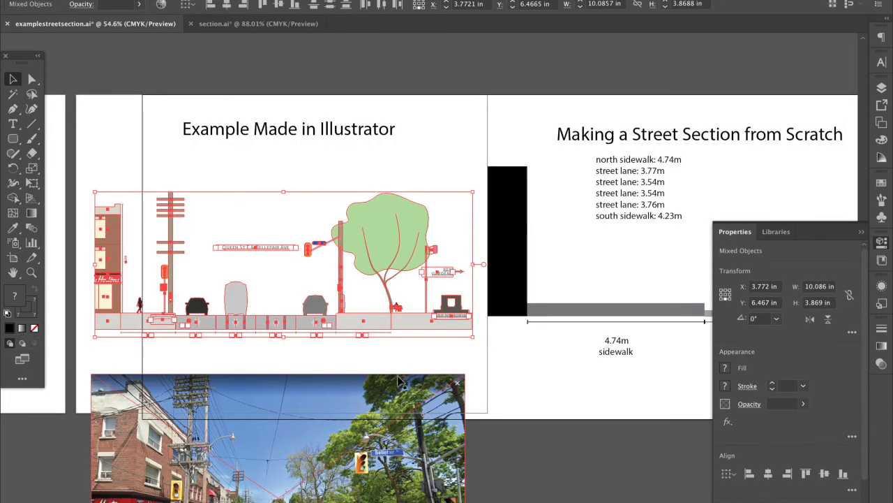
click(368, 337)
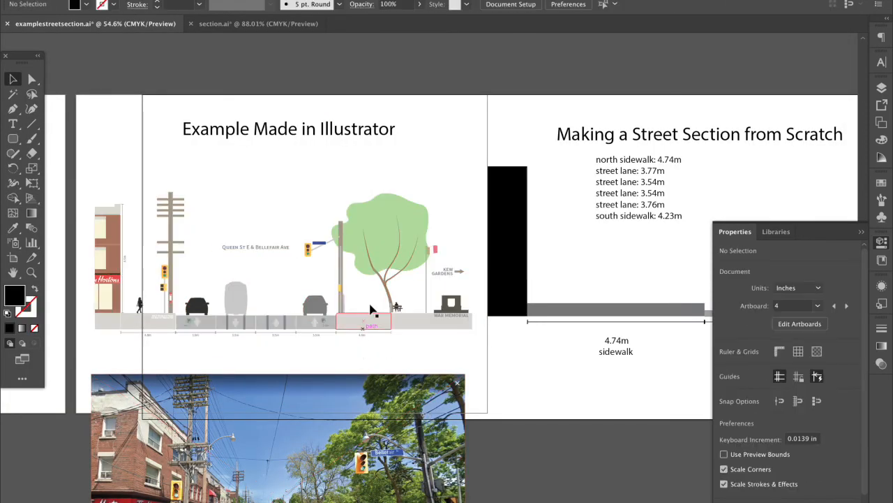
click(365, 262)
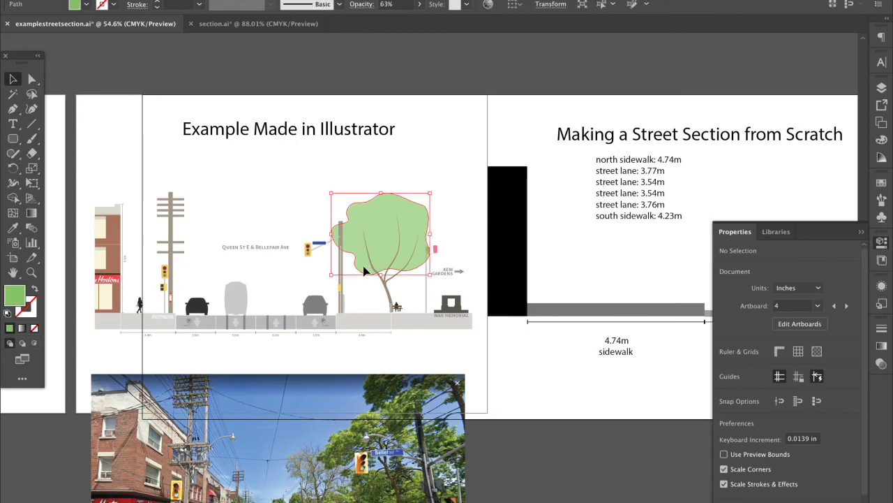
click(372, 340)
scroll(371, 340, left, 2)
scroll(371, 340, down, 1)
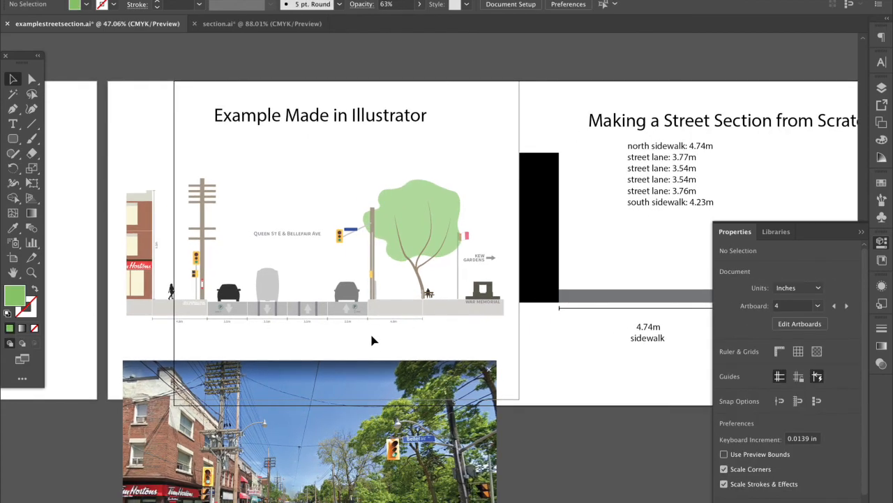
scroll(338, 344, right, 3)
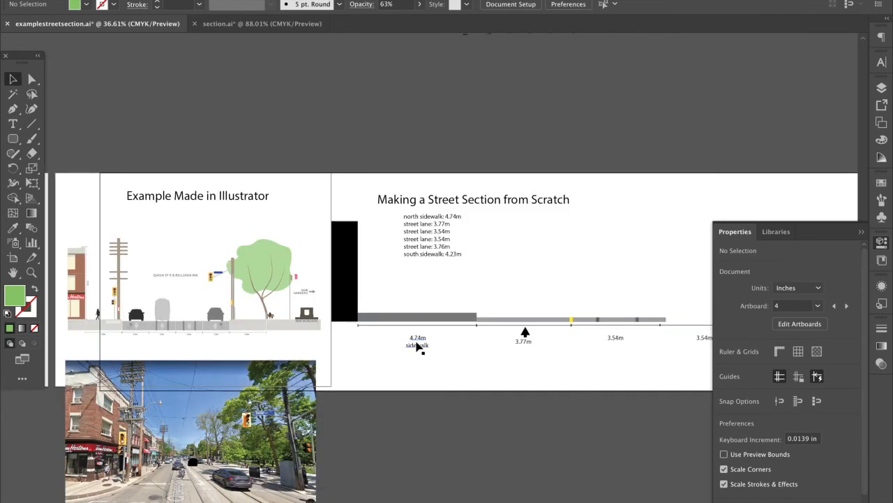
scroll(510, 321, up, 3)
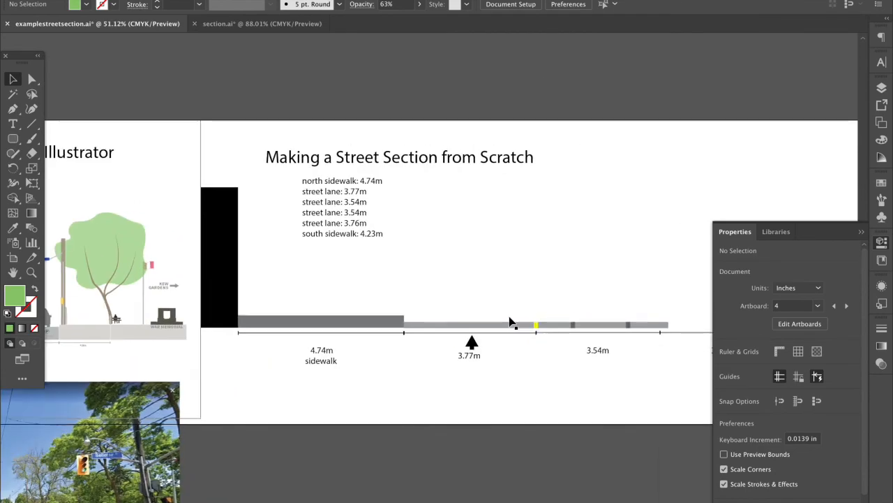
scroll(509, 323, right, 3)
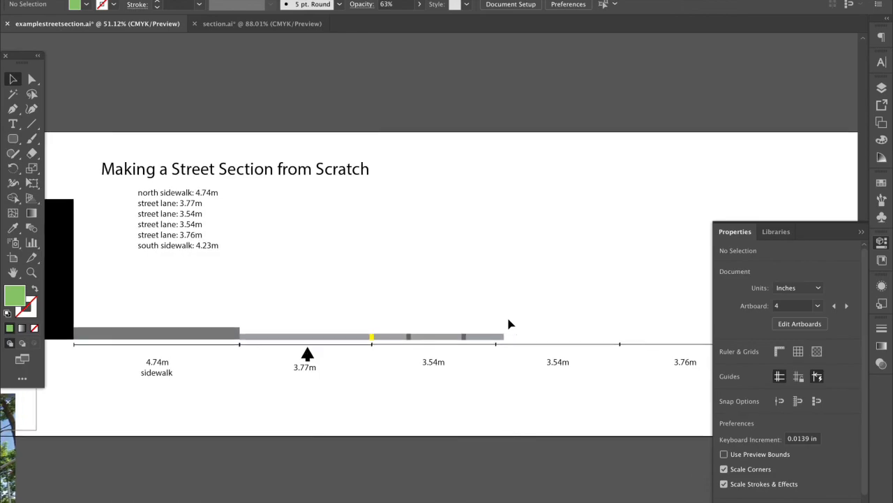
scroll(509, 325, down, 3)
click(447, 344)
click(522, 344)
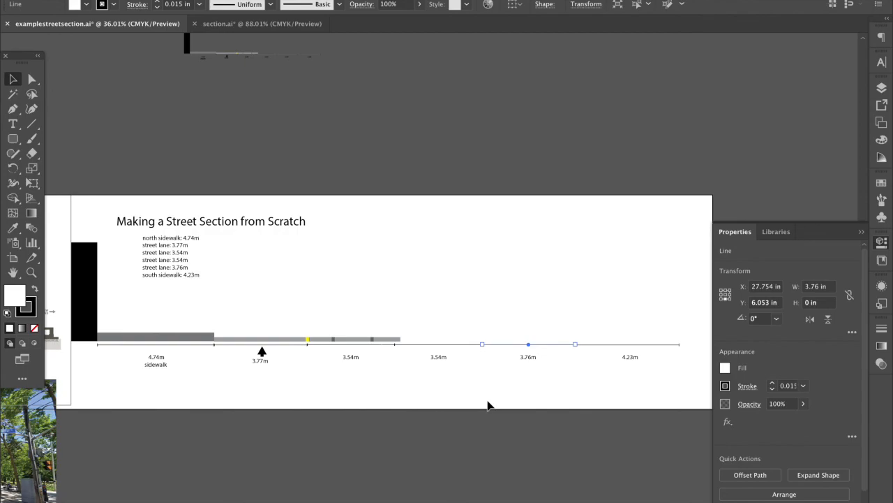
click(541, 406)
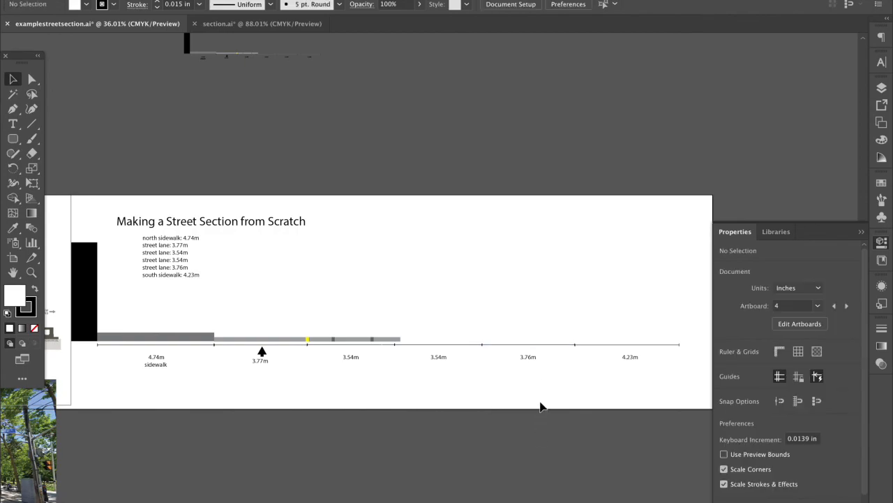
click(284, 344)
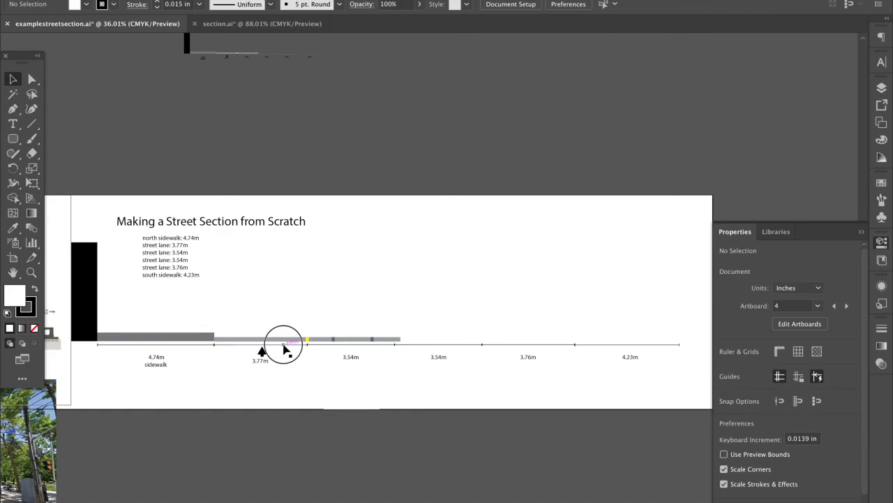
click(338, 392)
click(292, 345)
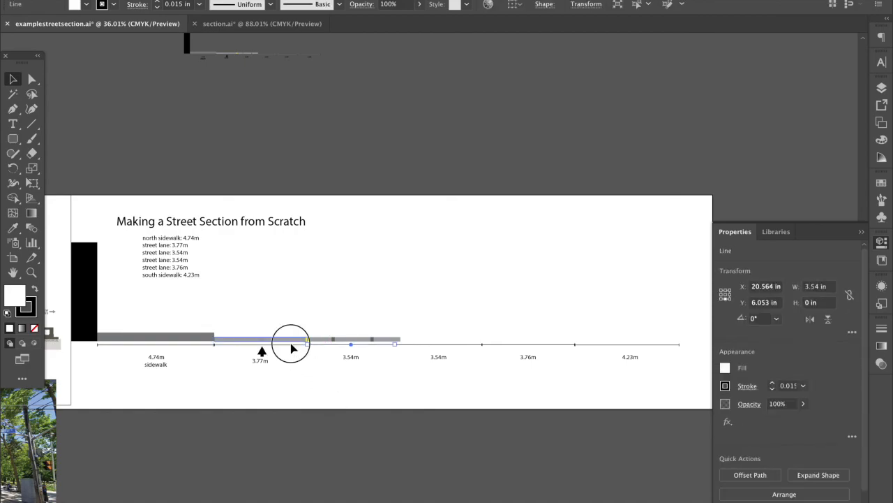
click(346, 353)
click(396, 345)
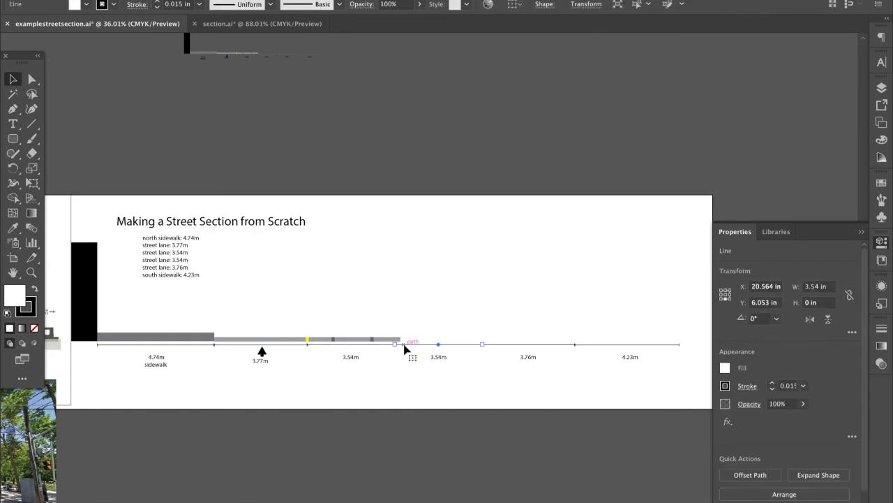
click(499, 342)
click(541, 344)
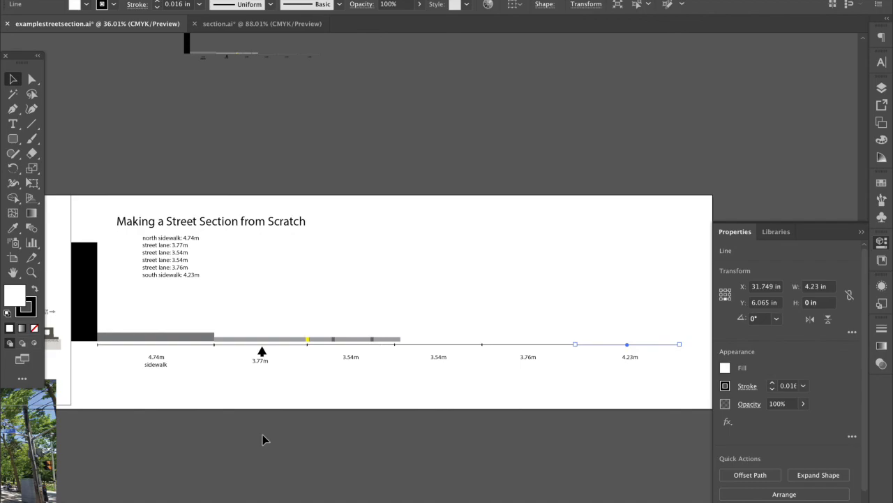
On the Adding to StreetMix building, delete the vertical 40m dimension line and its rotated 40m label
scroll(262, 435, left, 8)
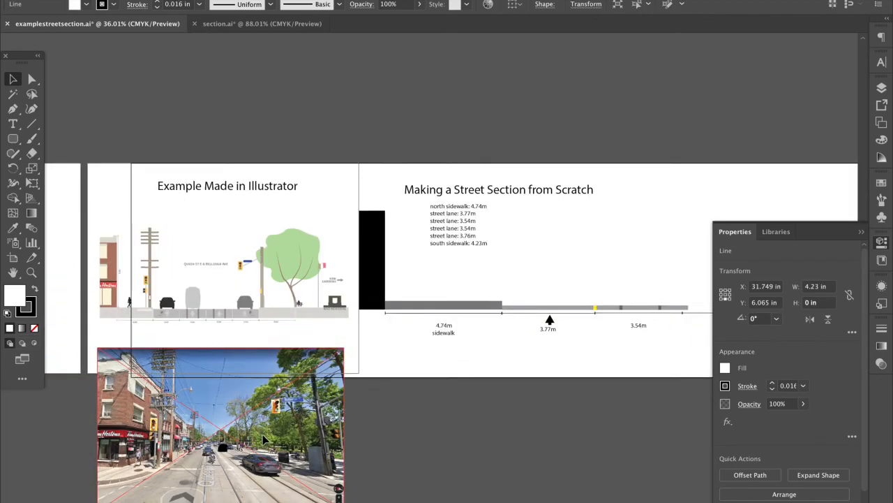
scroll(221, 305, up, 1)
scroll(220, 304, up, 2)
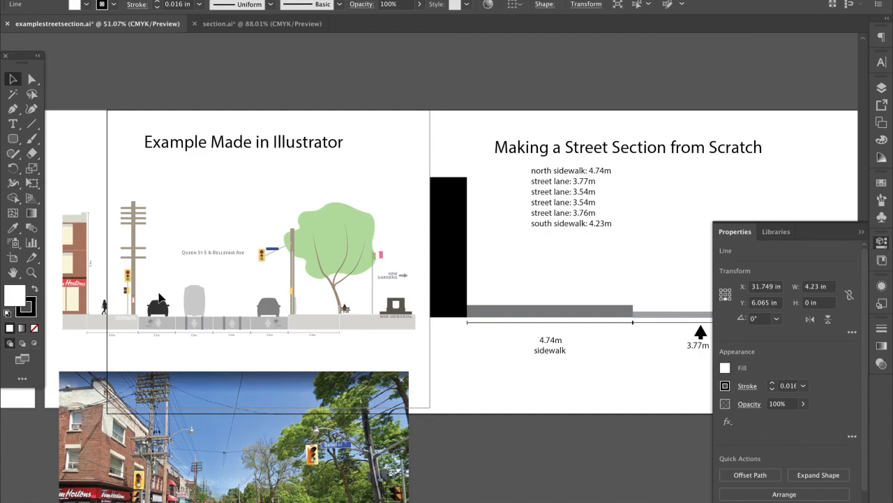
scroll(269, 262, down, 3)
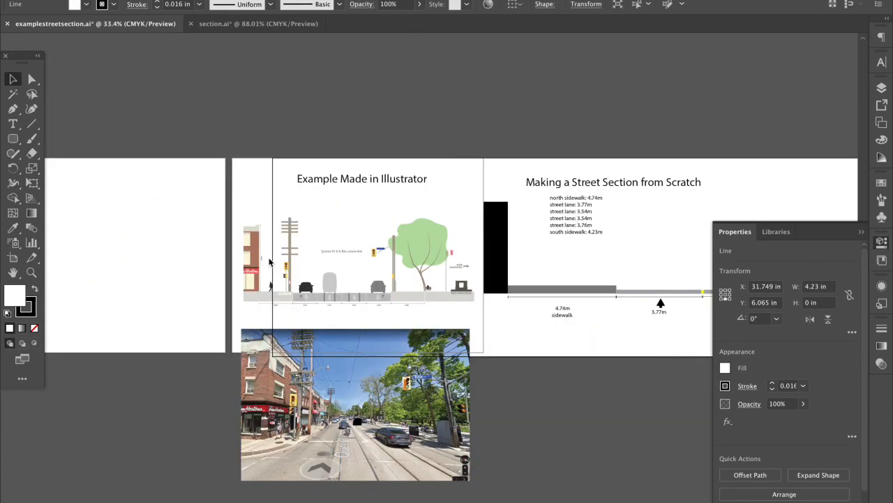
scroll(270, 262, left, 10)
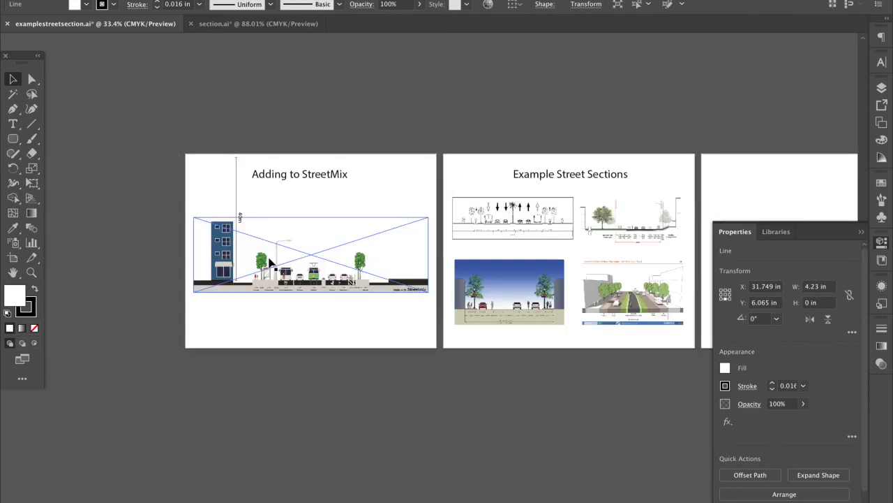
scroll(230, 279, up, 3)
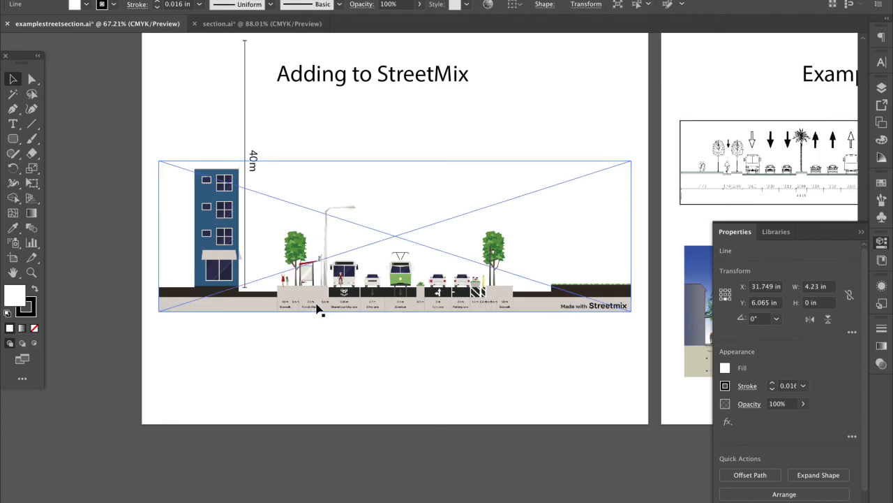
scroll(317, 308, up, 2)
click(257, 175)
key(Delete)
click(259, 174)
key(Delete)
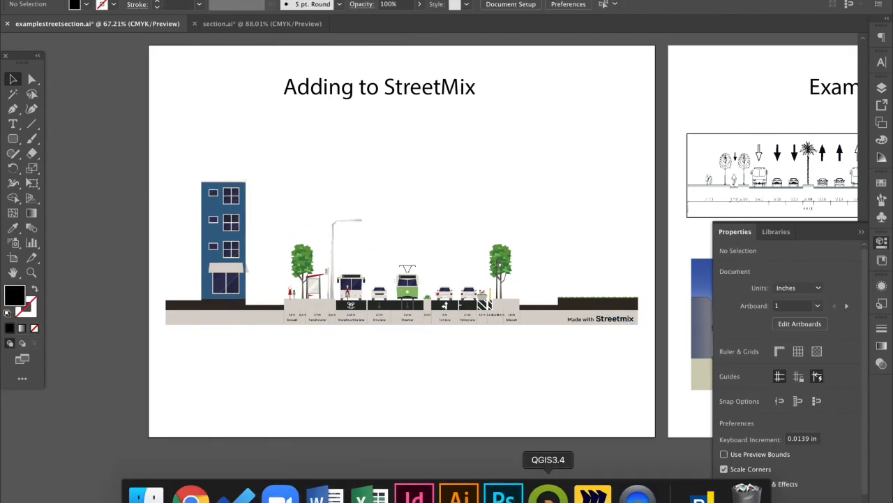
click(632, 497)
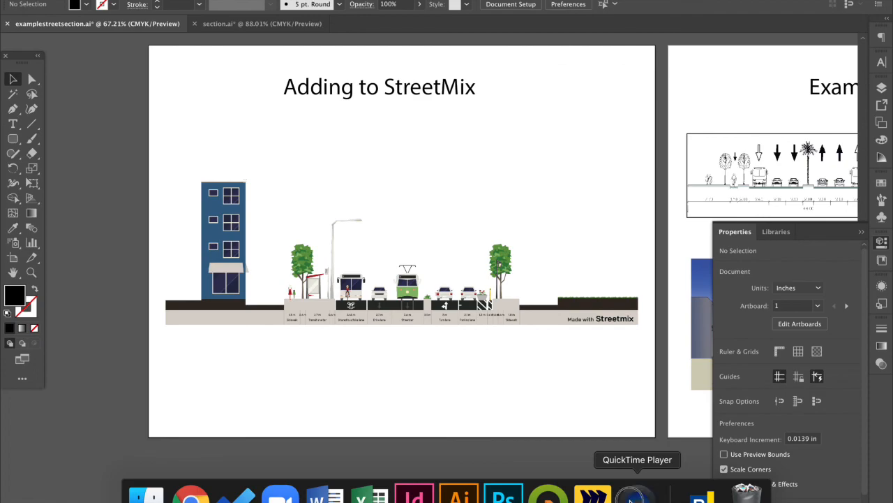
right_click(631, 498)
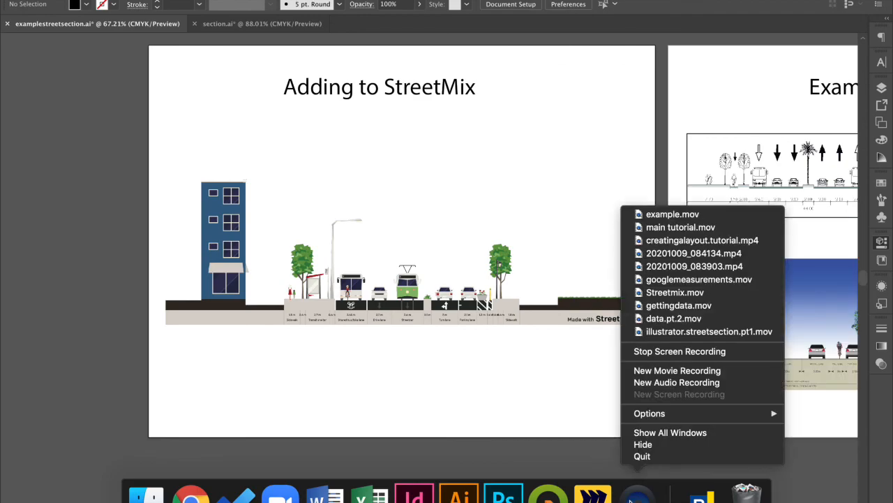